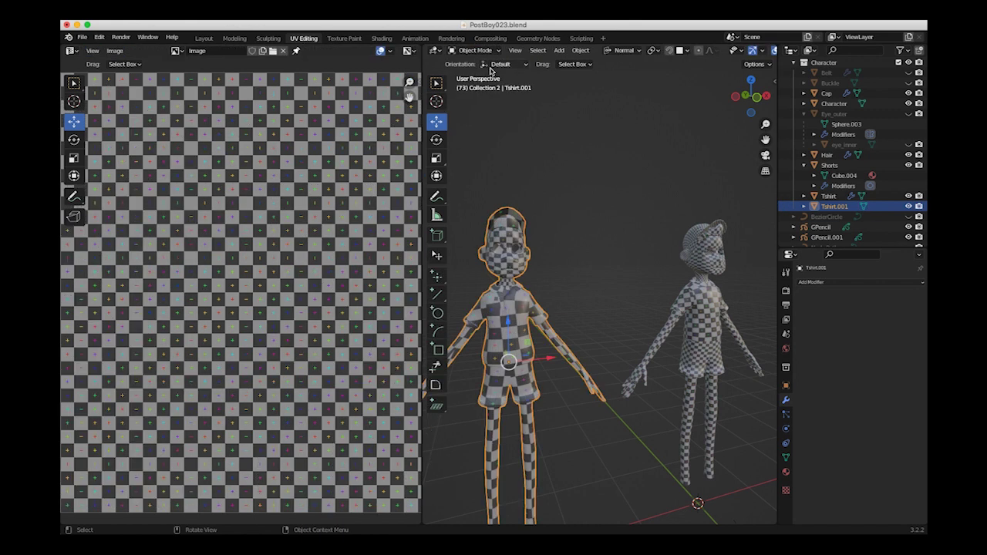
- Examine the UV layout of the original Character body mesh in Edit Mode, then return to Object Mode
{"action": "left_click", "coordinate": [692, 301]}
{"action": "key", "text": "KP_Decimal"}
{"action": "middle_click_drag", "start_coordinate": [610, 292], "coordinate": [579, 351]}
{"action": "left_click", "coordinate": [629, 399]}
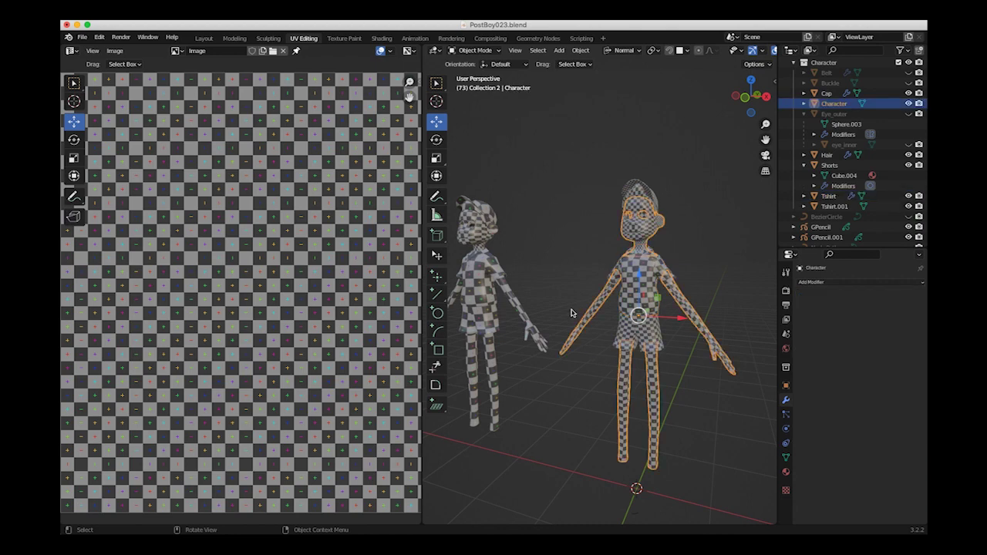
{"action": "left_click", "coordinate": [470, 50]}
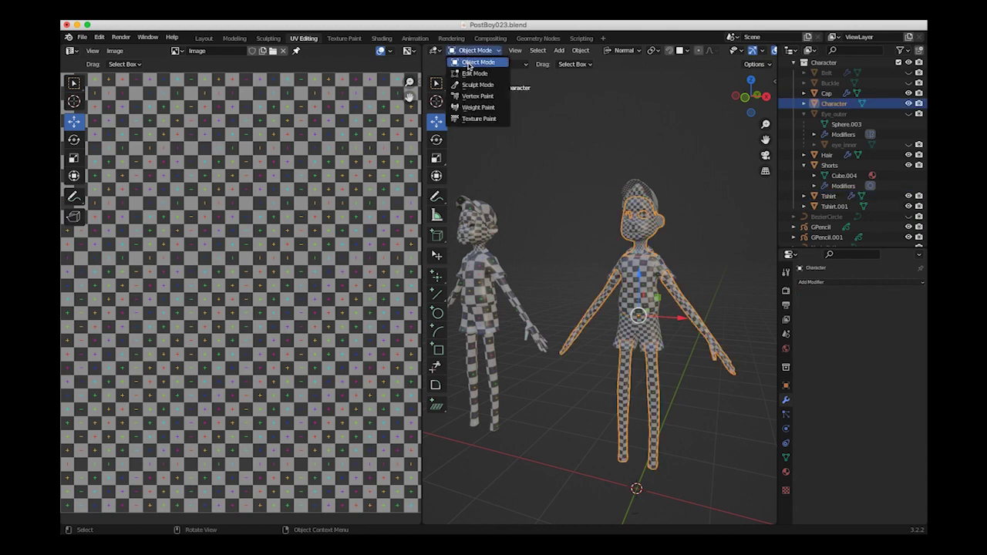
{"action": "left_click", "coordinate": [472, 71]}
{"action": "scroll", "coordinate": [366, 339], "scroll_direction": "down", "scroll_amount": 4}
{"action": "scroll", "coordinate": [361, 328], "scroll_direction": "up", "scroll_amount": 1}
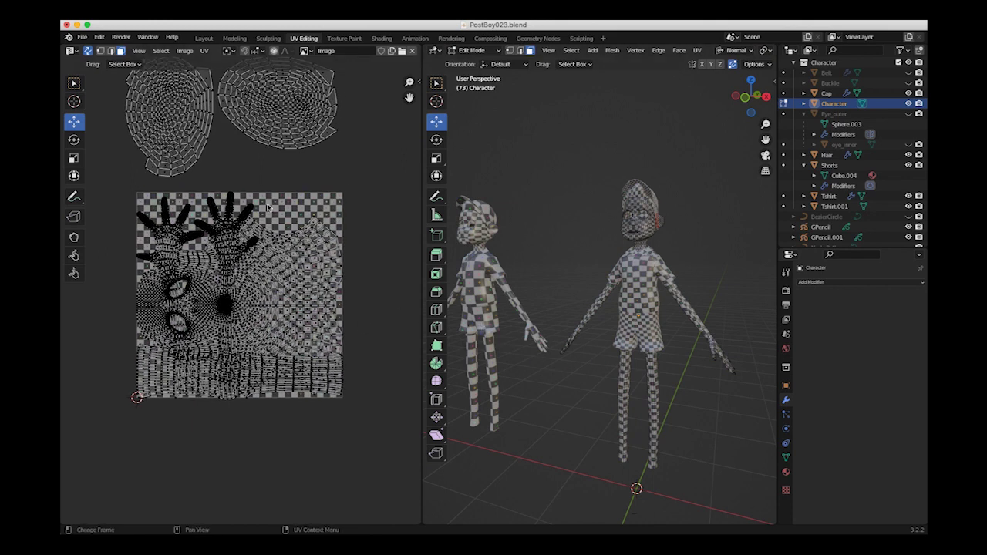
{"action": "left_click", "coordinate": [482, 51]}
{"action": "left_click", "coordinate": [474, 60]}
- Examine the UV layout of the combined character mesh Tshirt.001 in Edit Mode, then return to Object Mode
{"action": "left_click", "coordinate": [485, 274]}
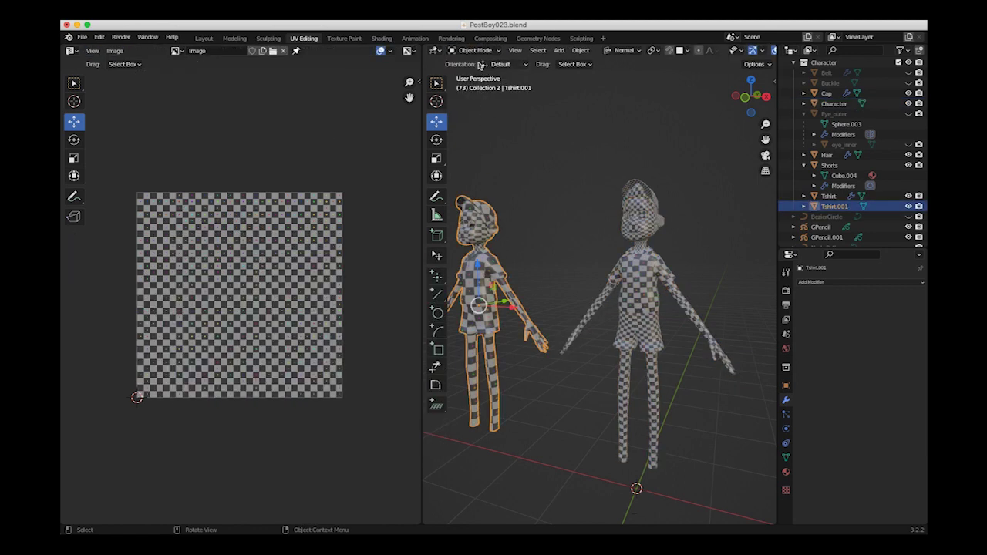
{"action": "left_click", "coordinate": [475, 51]}
{"action": "left_click", "coordinate": [472, 70]}
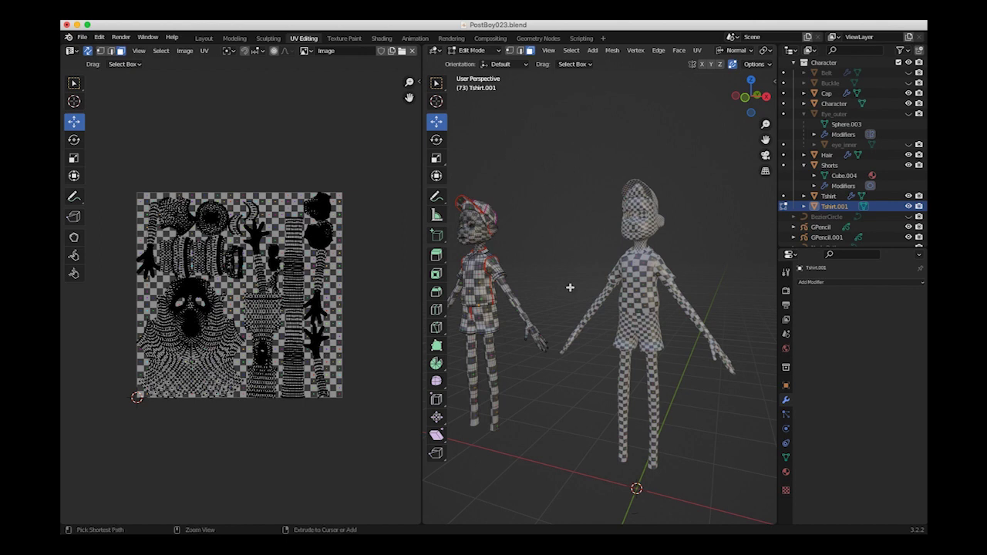
{"action": "scroll", "coordinate": [520, 280], "scroll_direction": "up", "scroll_amount": 4}
{"action": "middle_click_drag", "start_coordinate": [621, 299], "coordinate": [470, 369]}
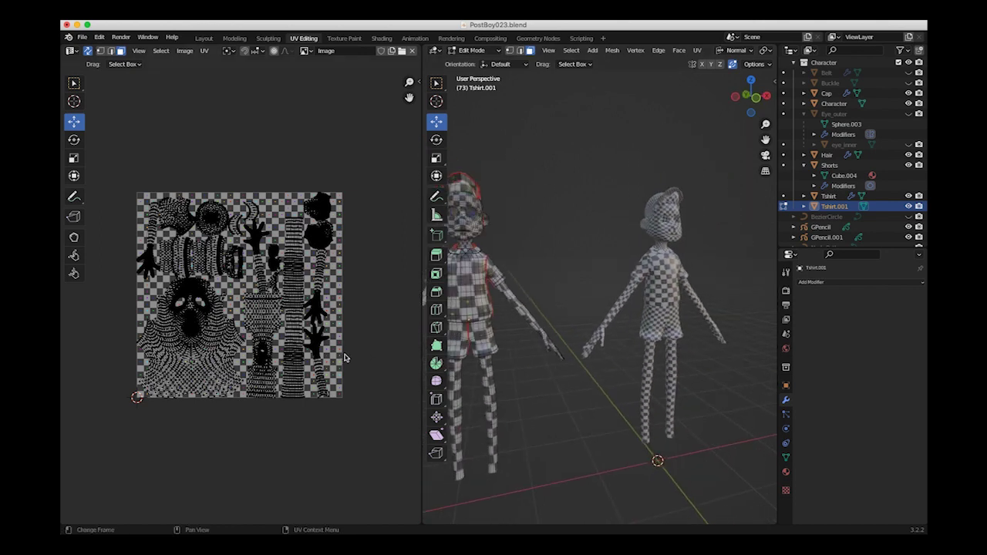
{"action": "middle_click_drag", "start_coordinate": [522, 269], "coordinate": [590, 267]}
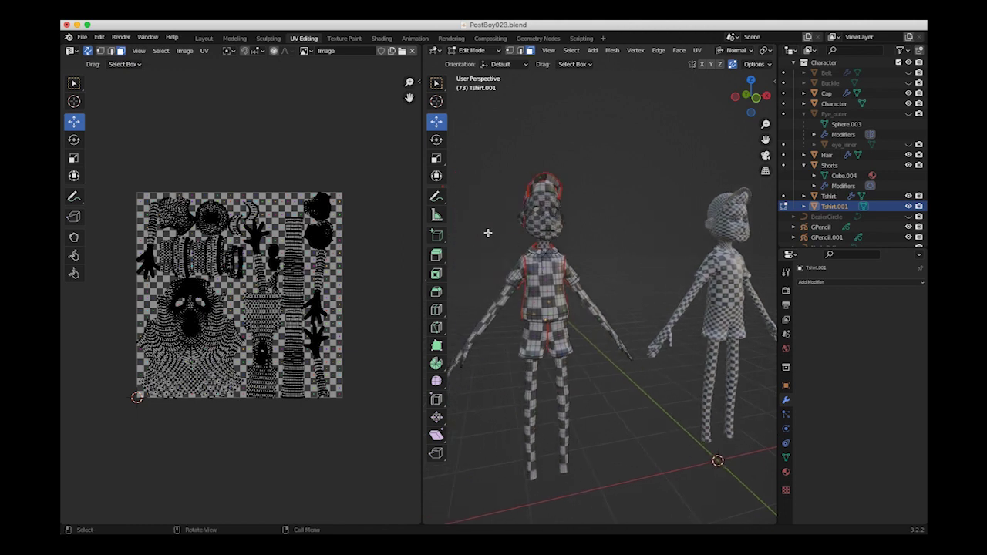
{"action": "key", "text": "Tab"}
{"action": "middle_click_drag", "start_coordinate": [525, 231], "coordinate": [540, 324]}
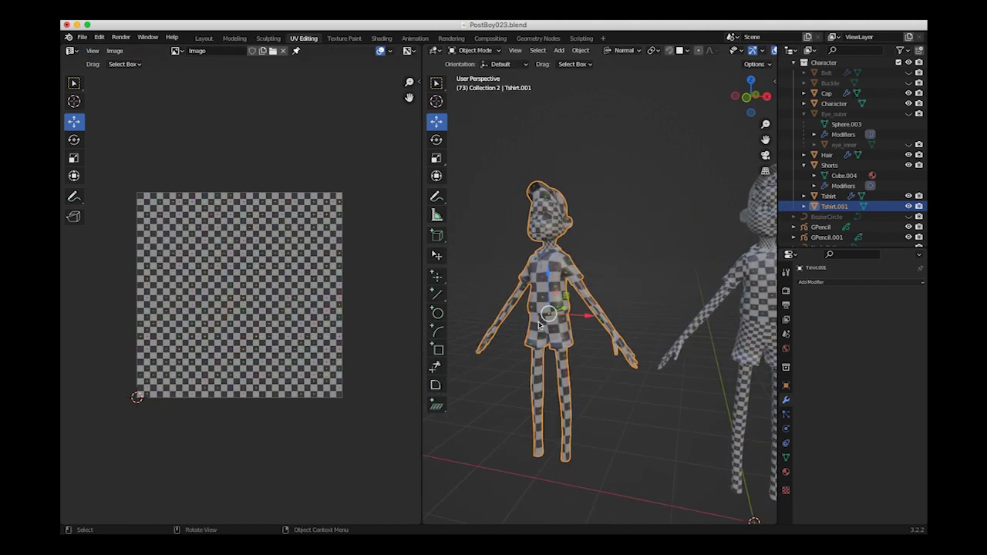
- In Edit Mode on Tshirt.001, select all faces of both arms, including the hands, as linked geometry delimited by seams
{"action": "left_click", "coordinate": [470, 51]}
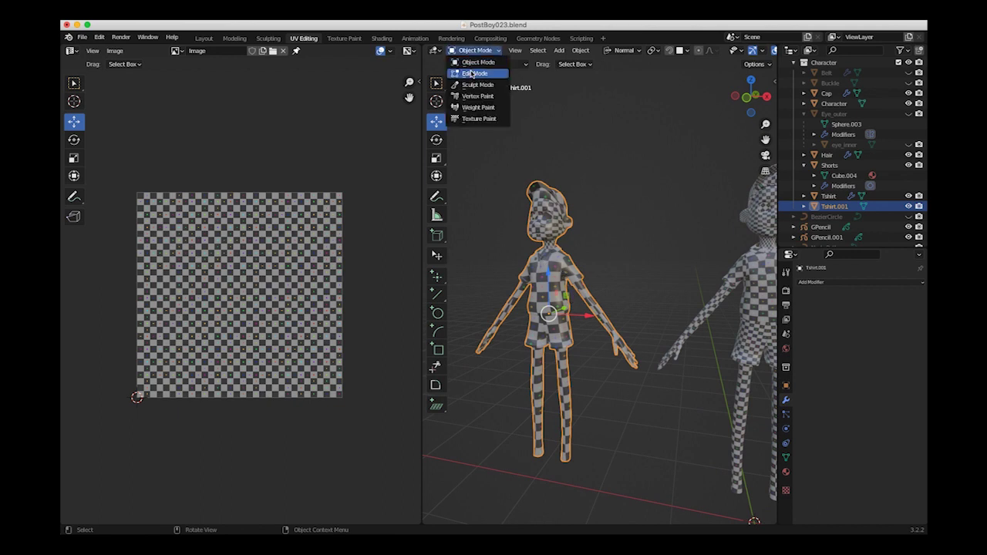
{"action": "left_click", "coordinate": [470, 70]}
{"action": "left_click", "coordinate": [595, 343]}
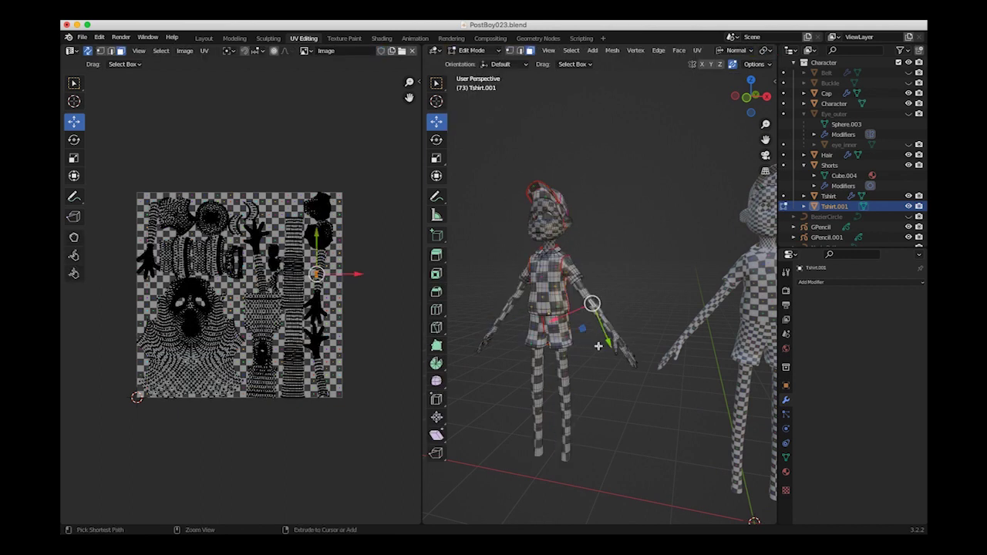
{"action": "key", "text": "ctrl+l"}
{"action": "middle_click_drag", "start_coordinate": [586, 369], "coordinate": [617, 359]}
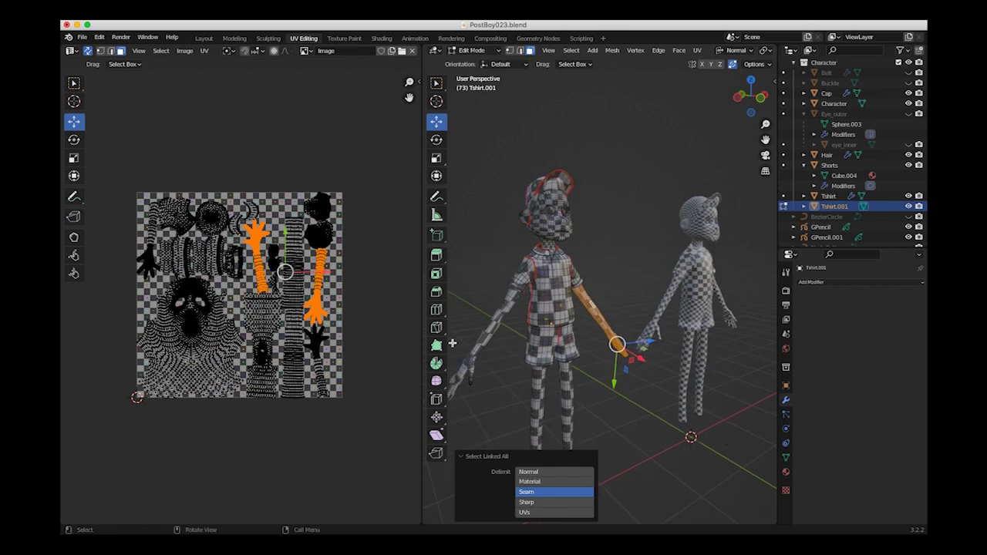
{"action": "scroll", "coordinate": [187, 219], "scroll_direction": "up", "scroll_amount": 1}
{"action": "scroll", "coordinate": [247, 241], "scroll_direction": "up", "scroll_amount": 2}
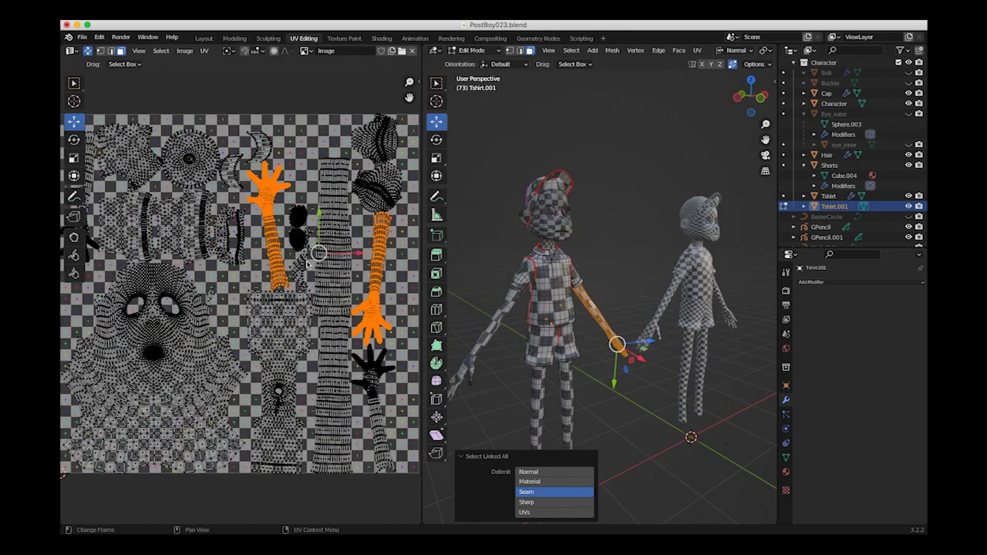
{"action": "left_click", "coordinate": [488, 334], "text": "shift"}
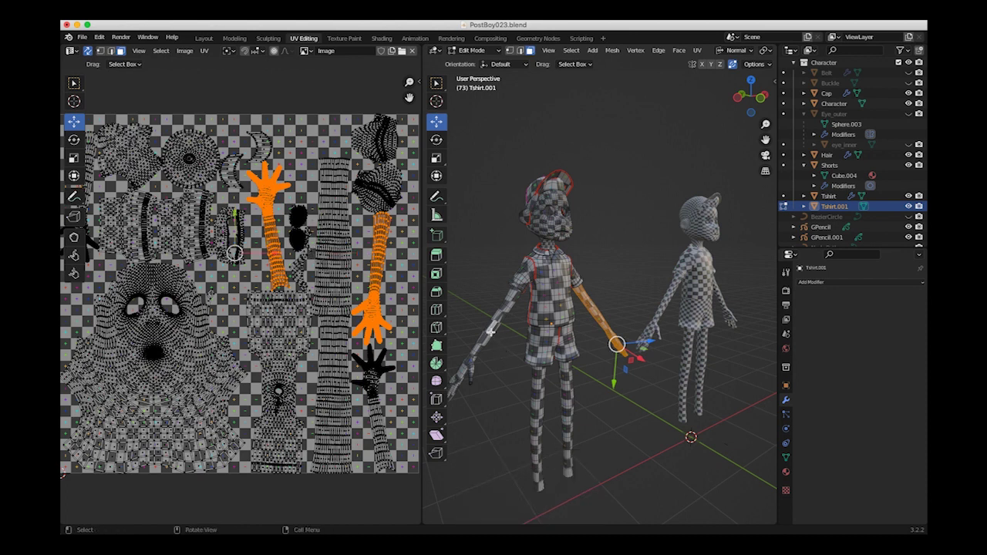
{"action": "key", "text": "ctrl+l"}
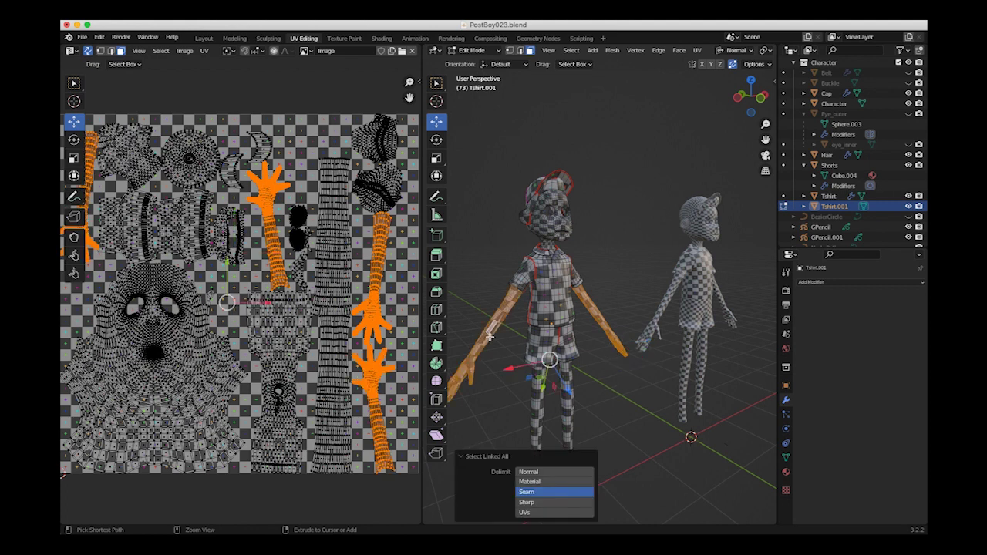
- Add all linked faces of both legs to the Tshirt.001 selection, delimited by seams
{"action": "middle_click_drag", "start_coordinate": [489, 334], "coordinate": [517, 337]}
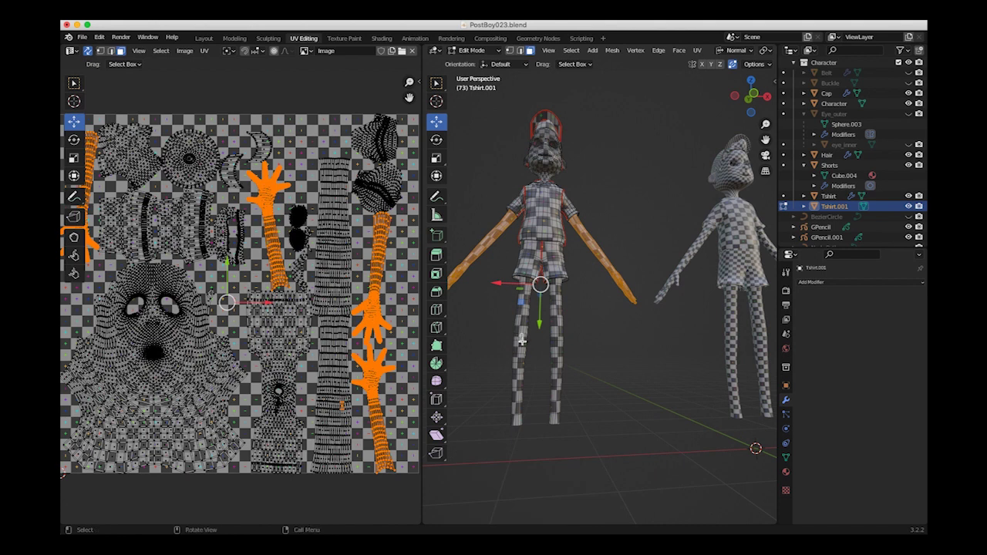
{"action": "key", "text": "ctrl+l"}
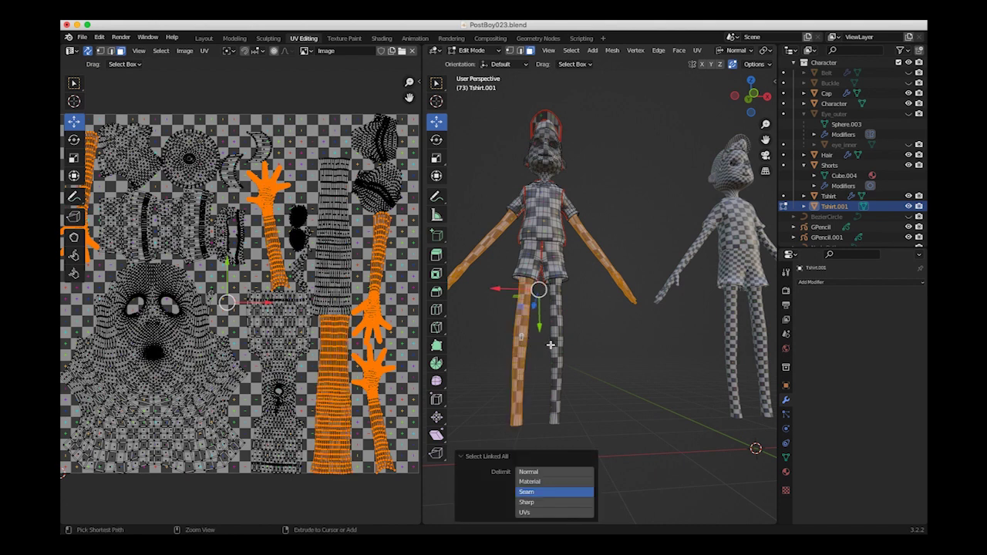
{"action": "left_click", "coordinate": [554, 343], "text": "ctrl"}
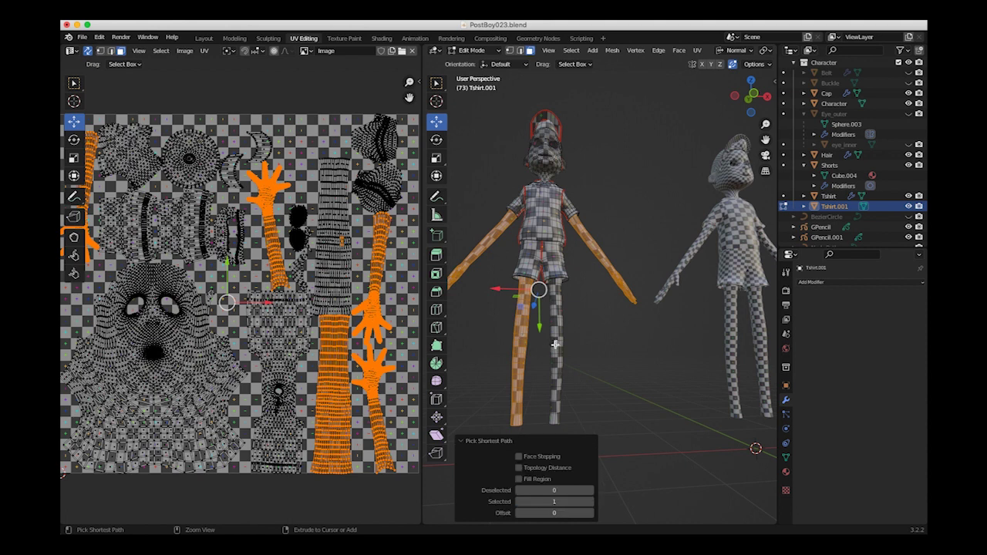
{"action": "key", "text": "ctrl+l"}
- Add all linked faces of the head to the selection, delimited by seams
{"action": "middle_click_drag", "start_coordinate": [554, 345], "coordinate": [572, 415]}
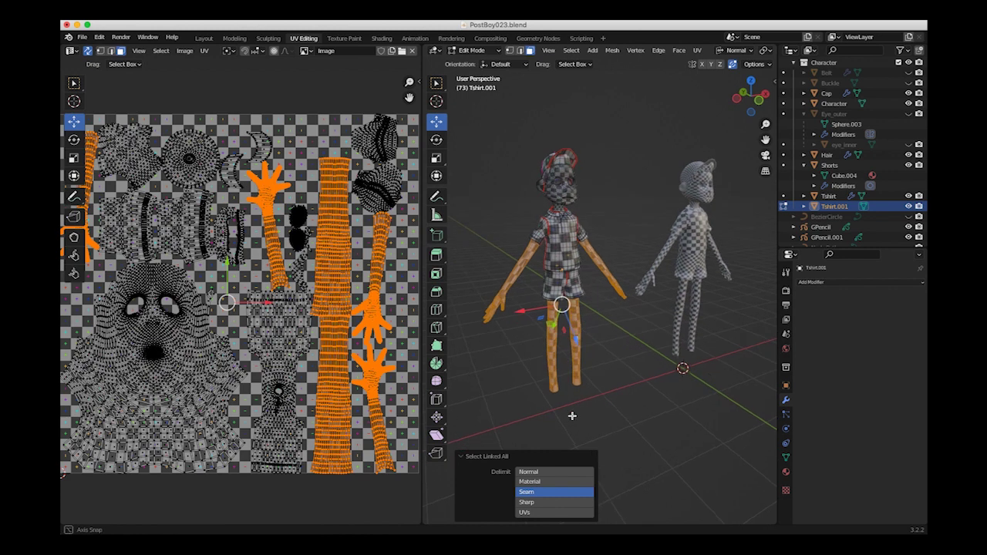
{"action": "middle_click_drag", "start_coordinate": [555, 200], "coordinate": [554, 203]}
{"action": "left_click", "coordinate": [554, 204], "text": "shift"}
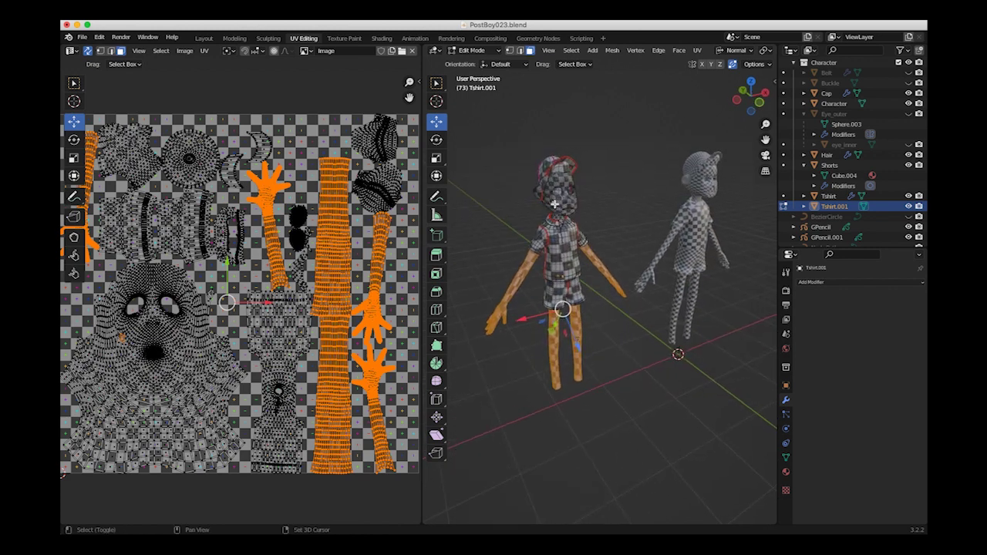
{"action": "key", "text": "ctrl+l"}
- Add the linked faces of both ears to the selected body parts
{"action": "middle_click_drag", "start_coordinate": [561, 232], "coordinate": [575, 206]}
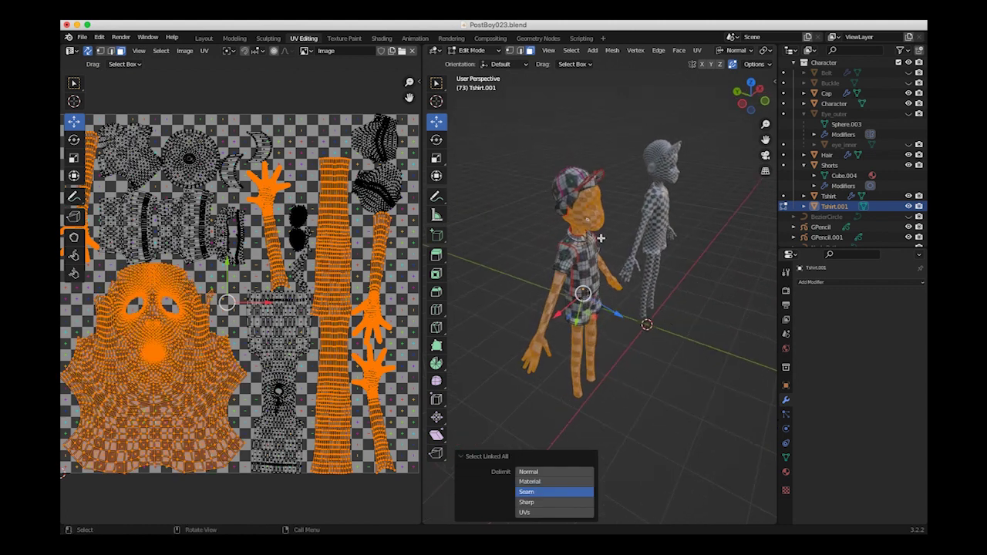
{"action": "left_click", "coordinate": [563, 216], "text": "ctrl"}
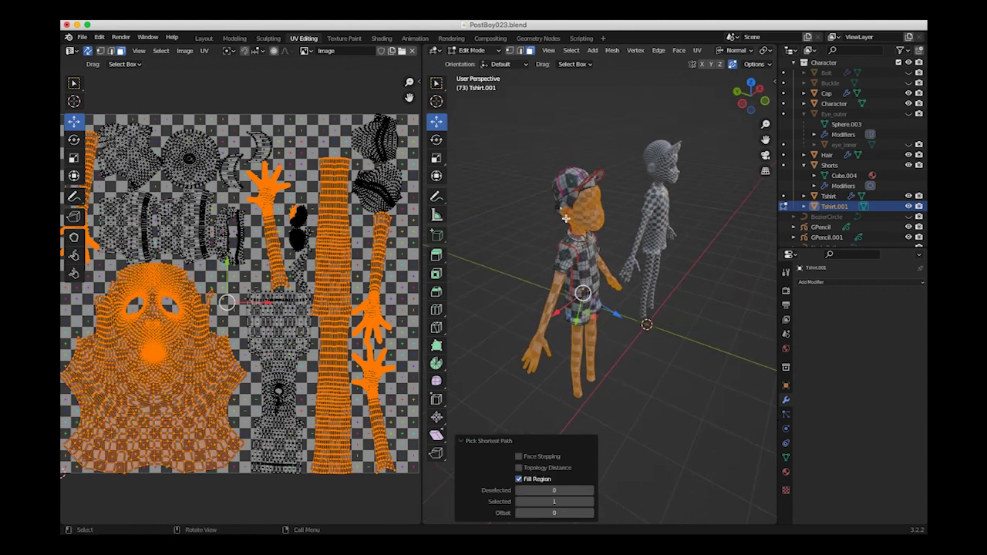
{"action": "key", "text": "ctrl+l"}
{"action": "middle_click_drag", "start_coordinate": [568, 223], "coordinate": [566, 244]}
{"action": "left_click", "coordinate": [580, 201], "text": "shift"}
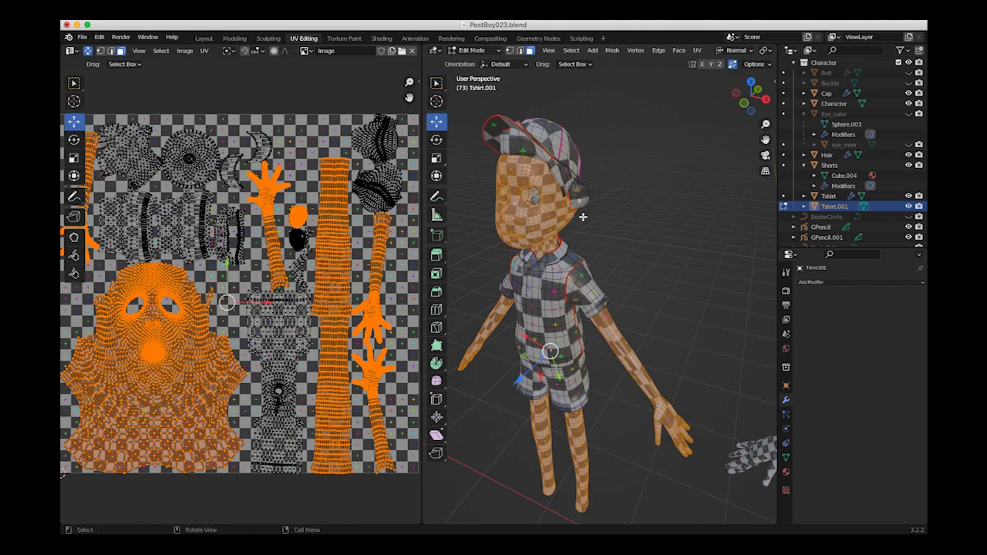
{"action": "key", "text": "ctrl+l"}
{"action": "middle_click_drag", "start_coordinate": [610, 282], "coordinate": [495, 293]}
{"action": "scroll", "coordinate": [656, 338], "scroll_direction": "down", "scroll_amount": 3}
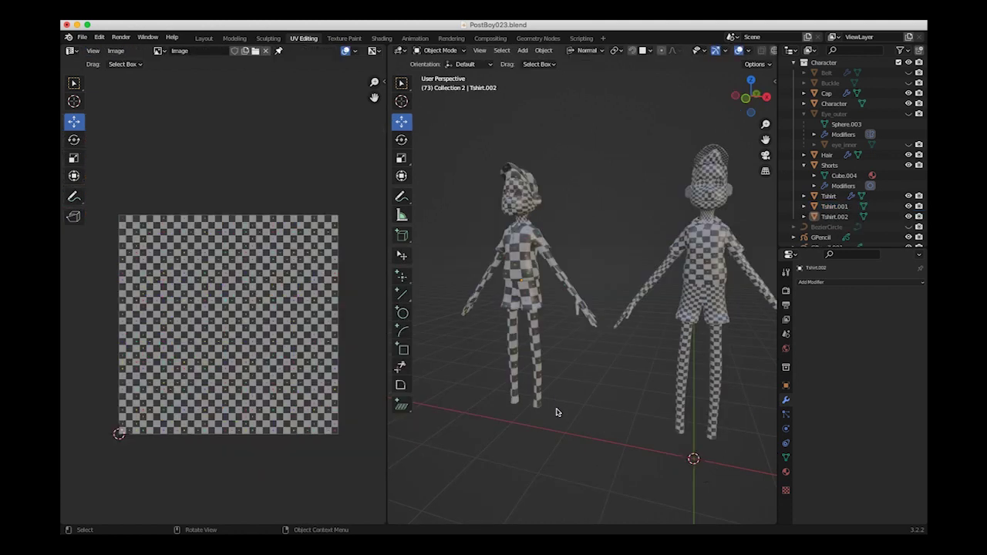
- Transfer mesh data from the separated body mesh Tshirt.002 to the original Character mesh, with the data type UVs
{"action": "left_click", "coordinate": [683, 371]}
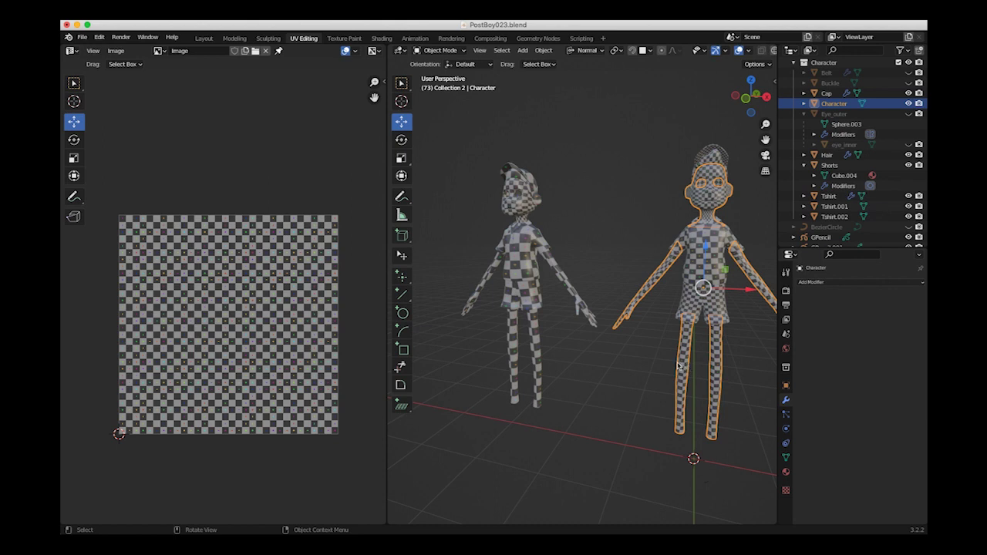
{"action": "left_click", "coordinate": [536, 346], "text": "shift"}
{"action": "middle_click_drag", "start_coordinate": [539, 346], "coordinate": [561, 349]}
{"action": "key", "text": "ctrl+l"}
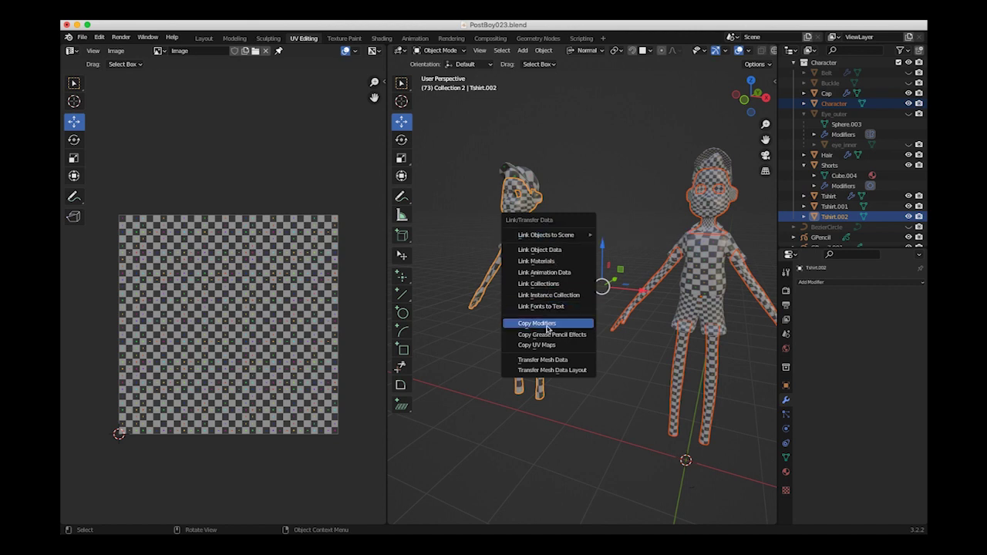
{"action": "left_click", "coordinate": [546, 361]}
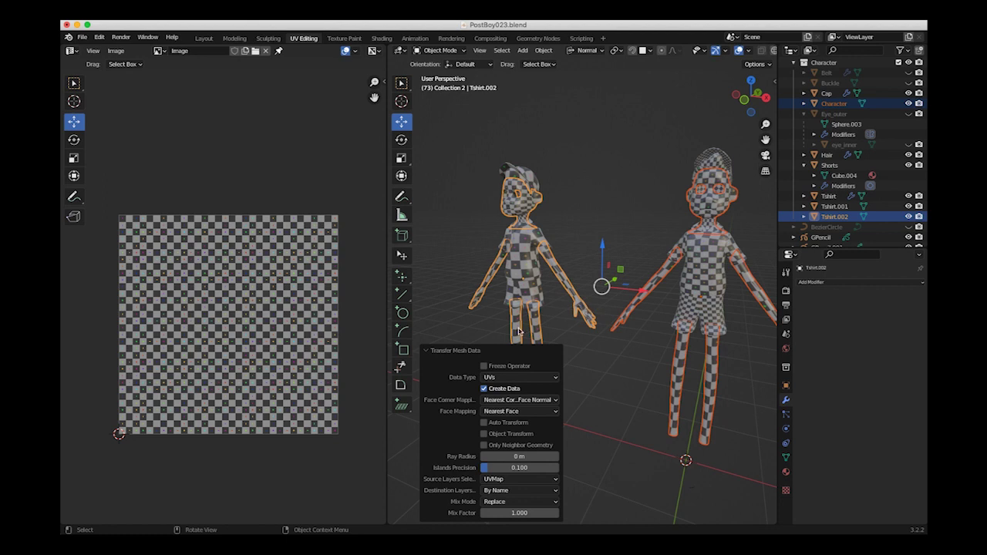
{"action": "left_click", "coordinate": [502, 378]}
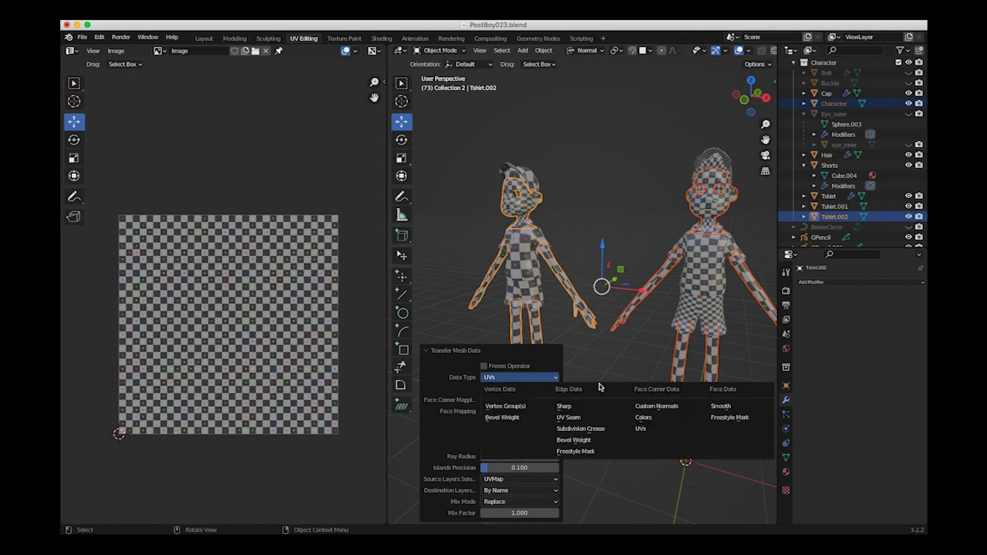
{"action": "left_click", "coordinate": [641, 429]}
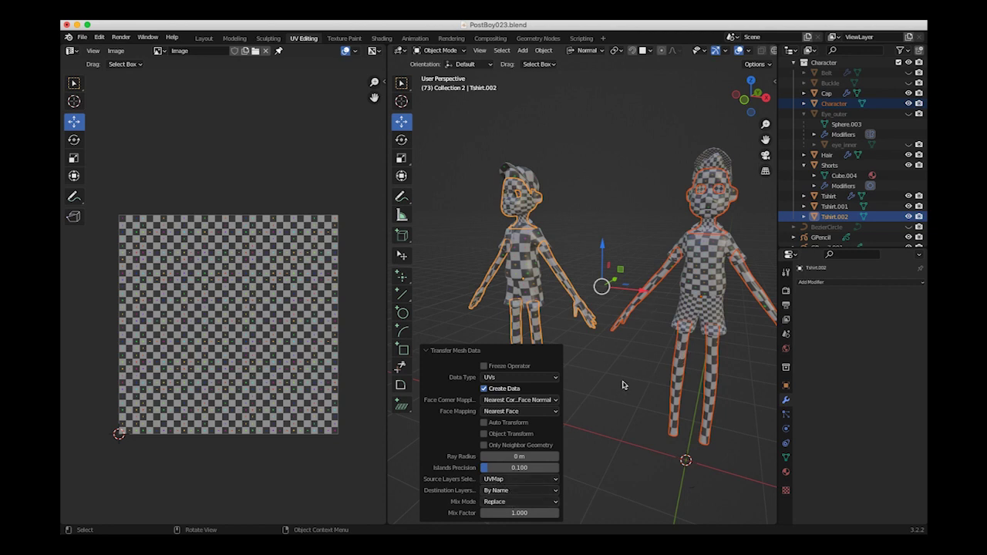
{"action": "left_click", "coordinate": [600, 375]}
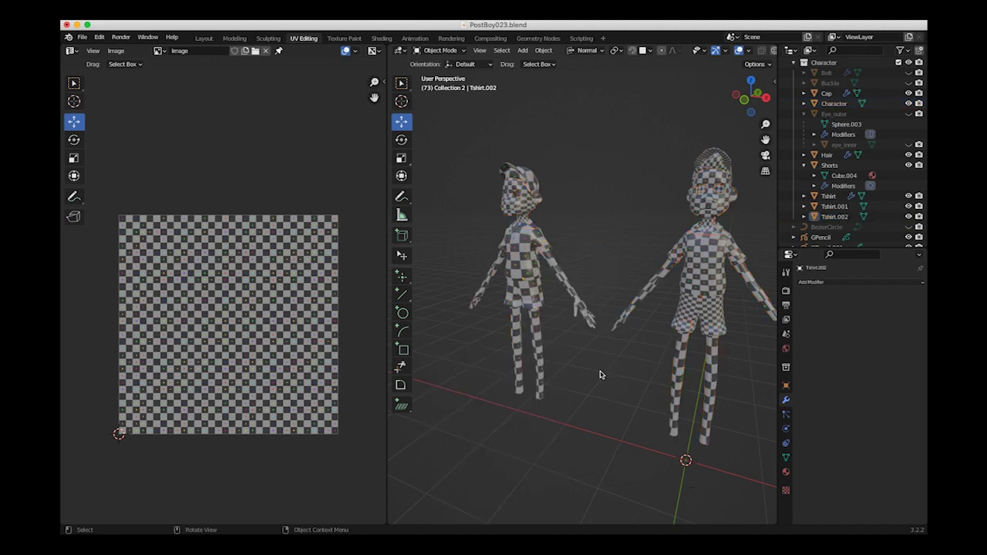
- Examine the UV layout of the separated body mesh Tshirt.002 in Edit Mode, then return to Object Mode
{"action": "mouse_move", "coordinate": [600, 375]}
{"action": "middle_mouse_down"}
{"action": "mouse_move", "coordinate": [625, 368]}
{"action": "mouse_move", "coordinate": [605, 360]}
{"action": "middle_mouse_up"}
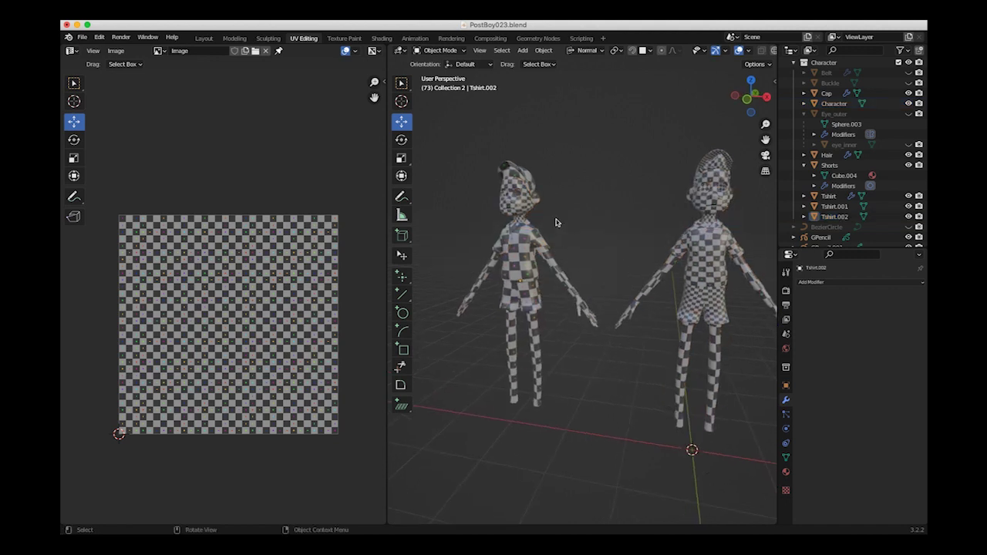
{"action": "left_click", "coordinate": [530, 351]}
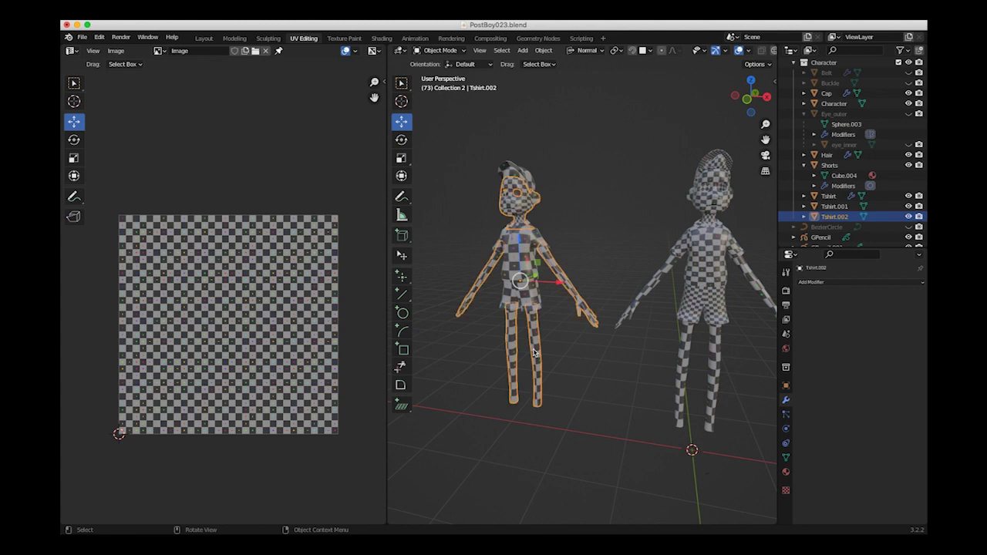
{"action": "left_click", "coordinate": [439, 50]}
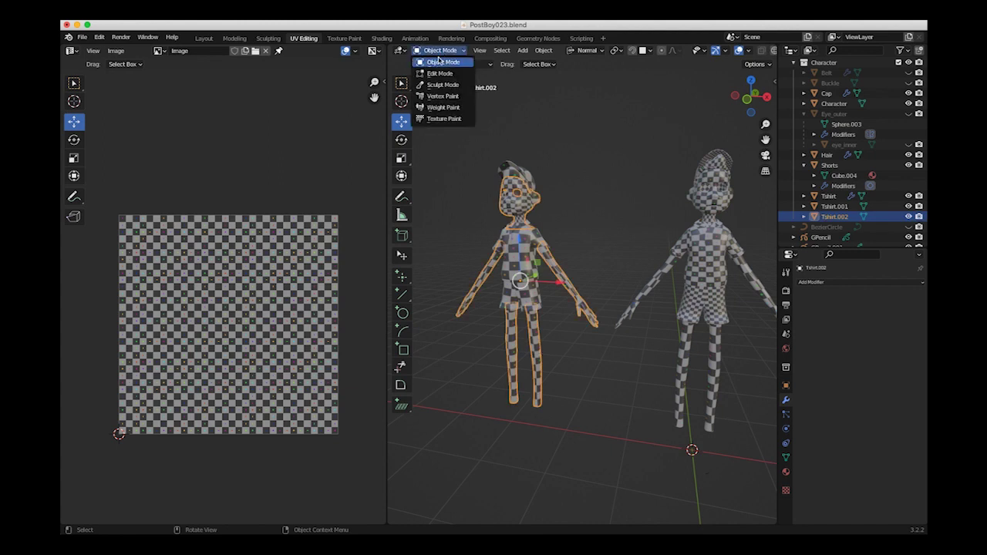
{"action": "left_click", "coordinate": [437, 69]}
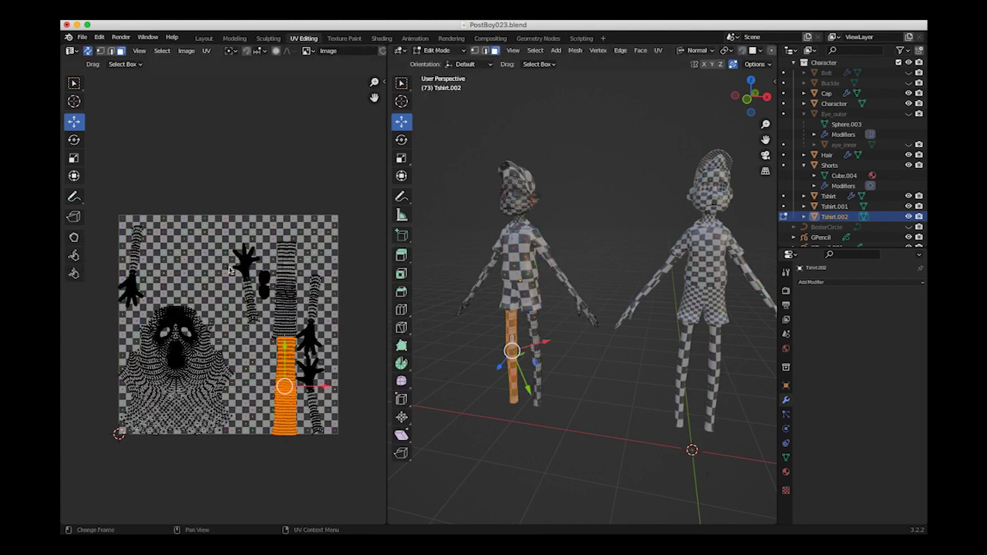
{"action": "left_click", "coordinate": [439, 422]}
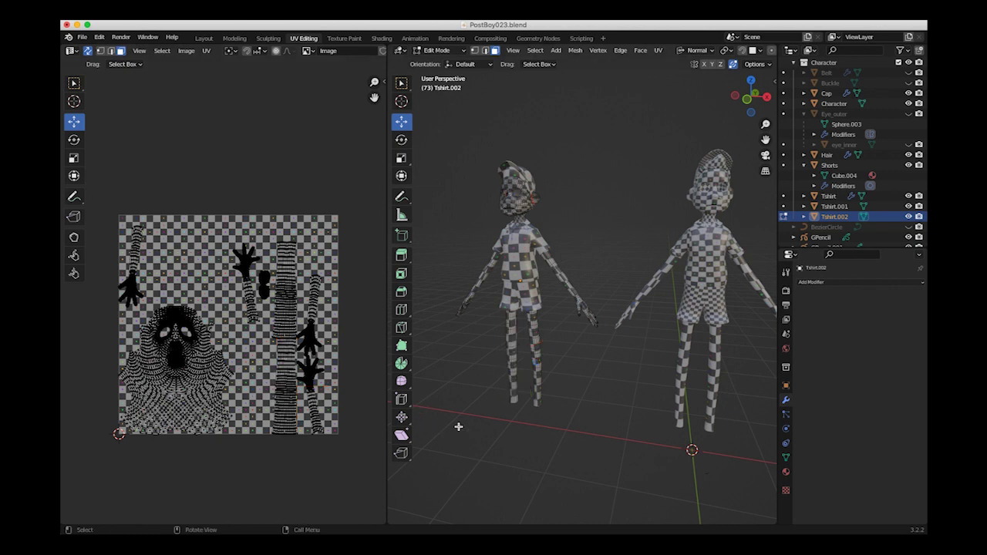
{"action": "left_click", "coordinate": [436, 51]}
{"action": "left_click", "coordinate": [453, 74]}
- Examine the UV layout of the original Character mesh in Edit Mode, then return to Object Mode
{"action": "left_click", "coordinate": [686, 350]}
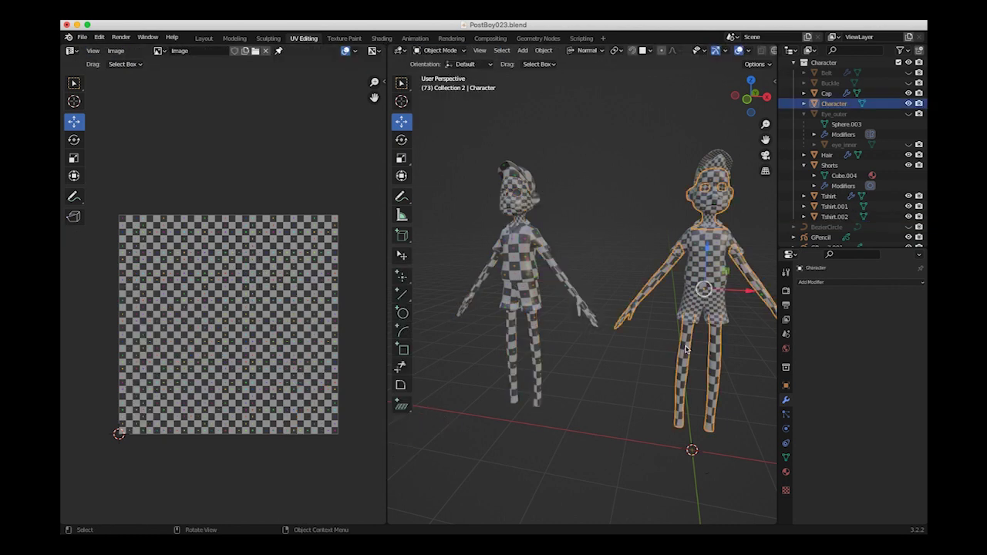
{"action": "left_click", "coordinate": [437, 50]}
{"action": "left_click", "coordinate": [450, 72]}
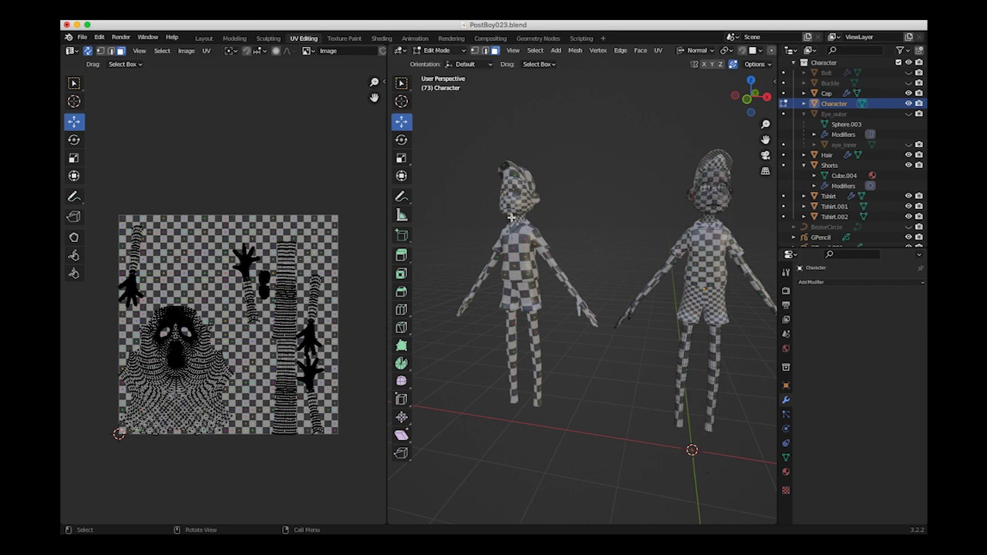
{"action": "left_click", "coordinate": [437, 50]}
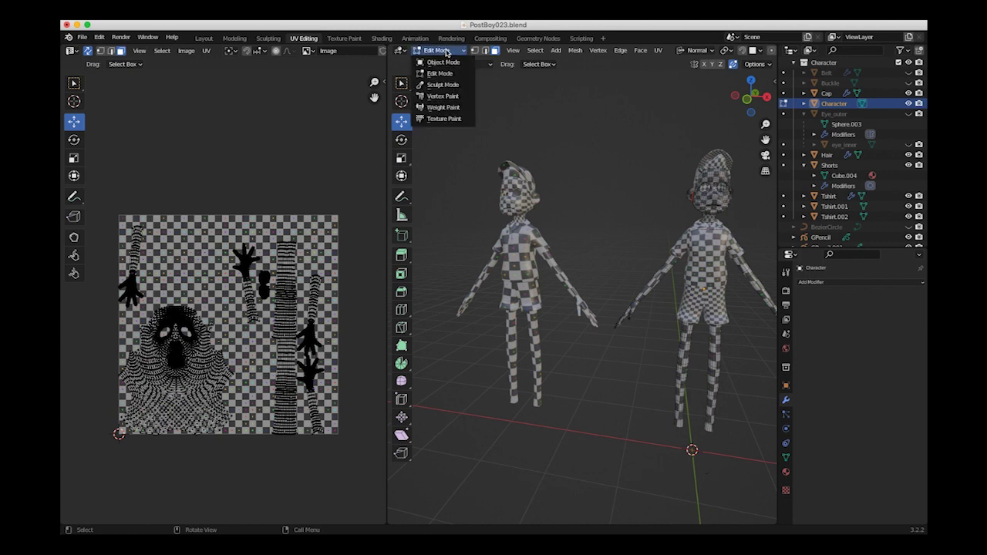
{"action": "left_click", "coordinate": [445, 71]}
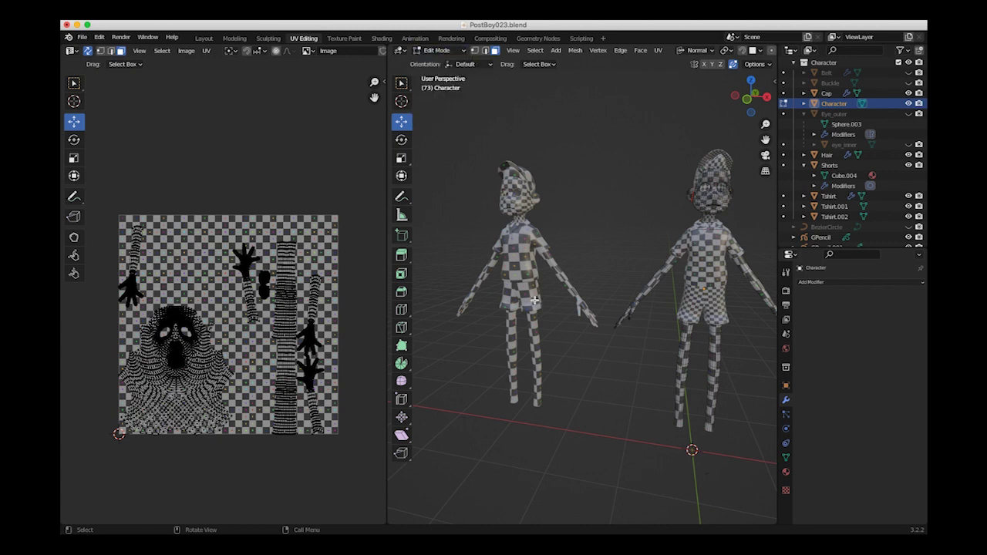
{"action": "left_click", "coordinate": [443, 50]}
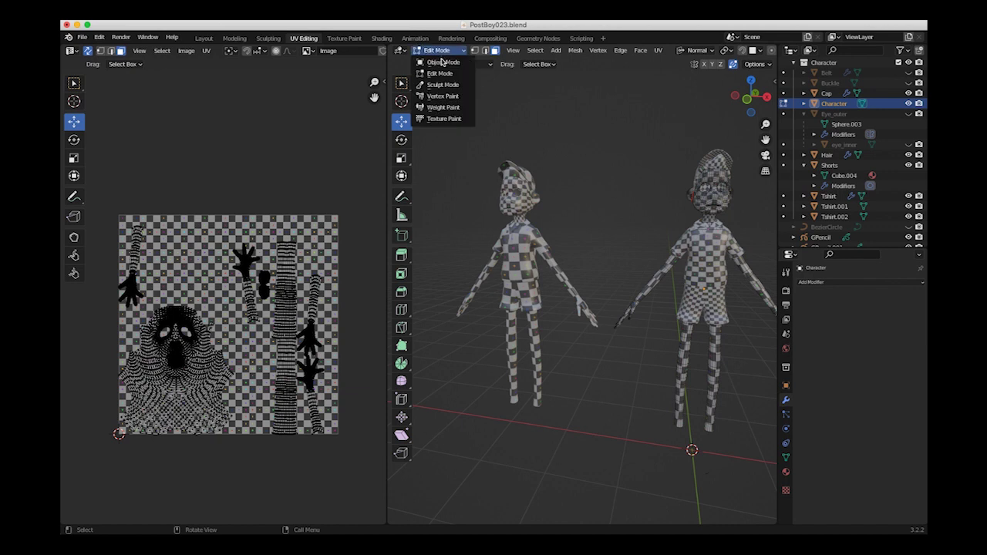
{"action": "left_click", "coordinate": [440, 60]}
- Check the combined mesh Tshirt.001 and the original Shorts, shirt, Cap and Hair objects by selecting each one
{"action": "left_click", "coordinate": [478, 254]}
{"action": "left_click", "coordinate": [527, 300]}
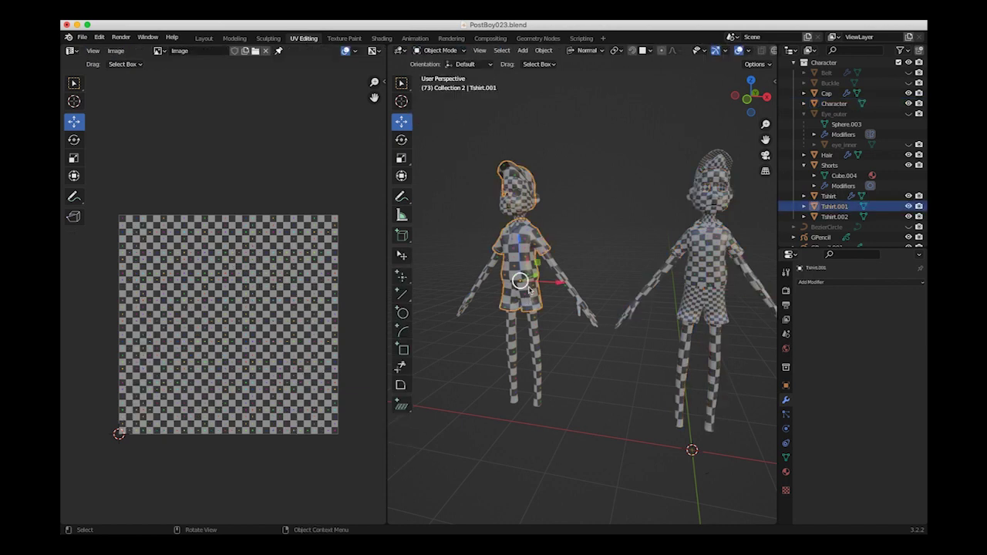
{"action": "left_click", "coordinate": [703, 279]}
{"action": "left_click", "coordinate": [721, 318]}
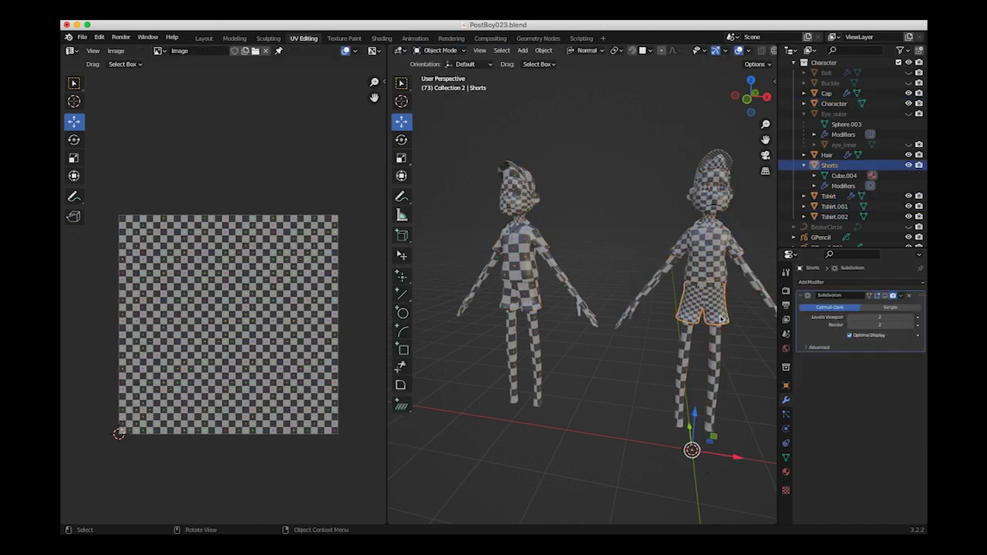
{"action": "left_click", "coordinate": [707, 264]}
{"action": "left_click", "coordinate": [715, 159]}
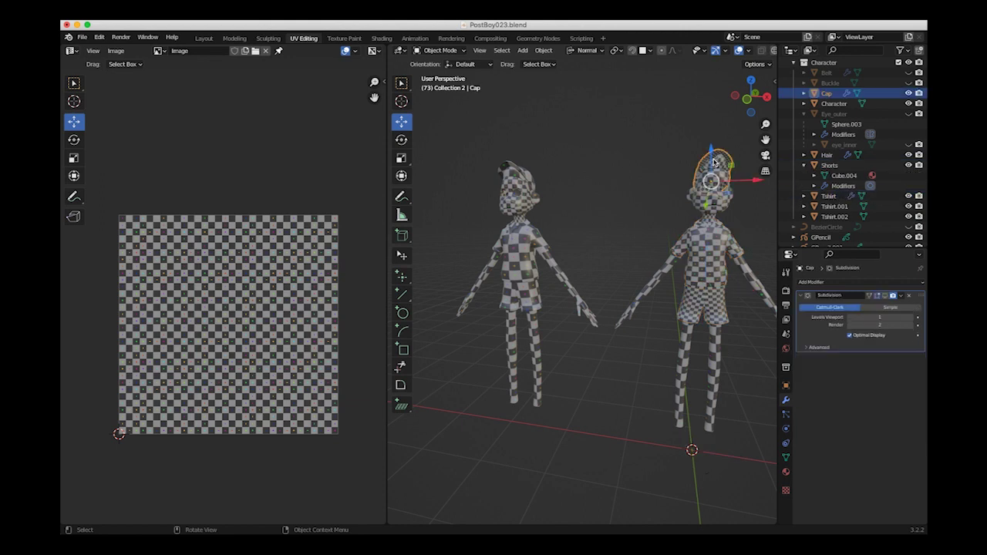
{"action": "left_click", "coordinate": [718, 171]}
{"action": "left_click", "coordinate": [614, 194]}
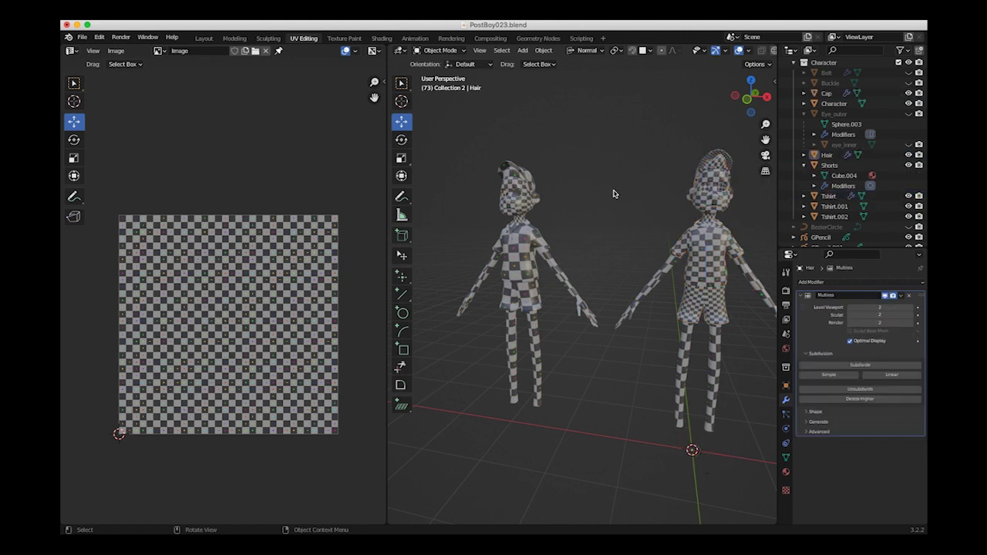
- In Edit Mode on the combined mesh Tshirt.001, select the linked faces of one shorts half, delimited by seams
{"action": "left_click", "coordinate": [521, 309]}
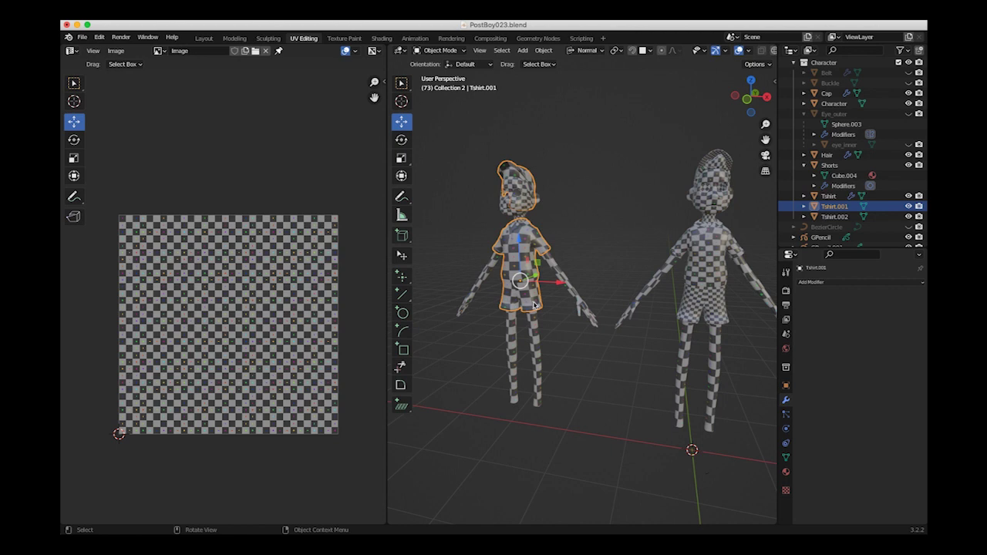
{"action": "left_click", "coordinate": [440, 50]}
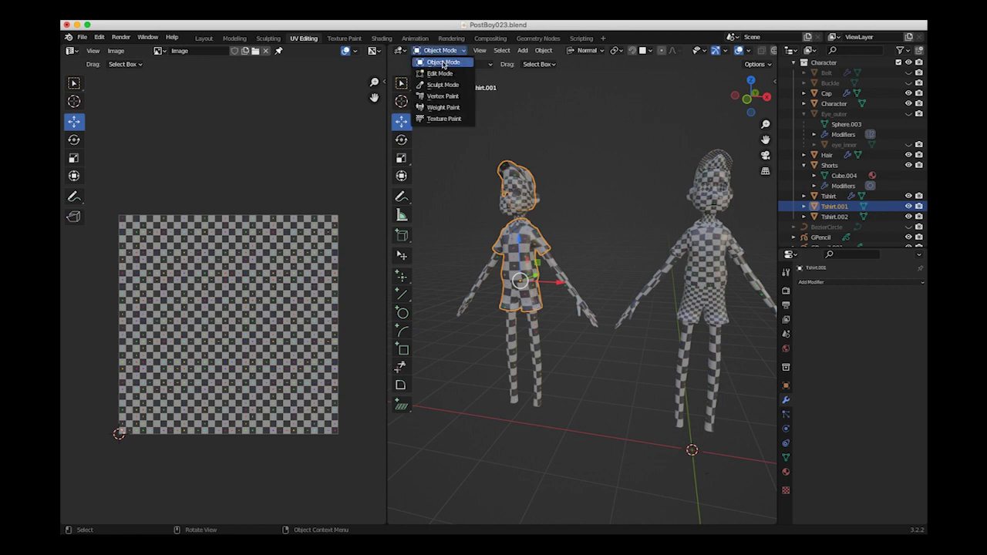
{"action": "left_click", "coordinate": [444, 73]}
{"action": "left_click", "coordinate": [532, 297]}
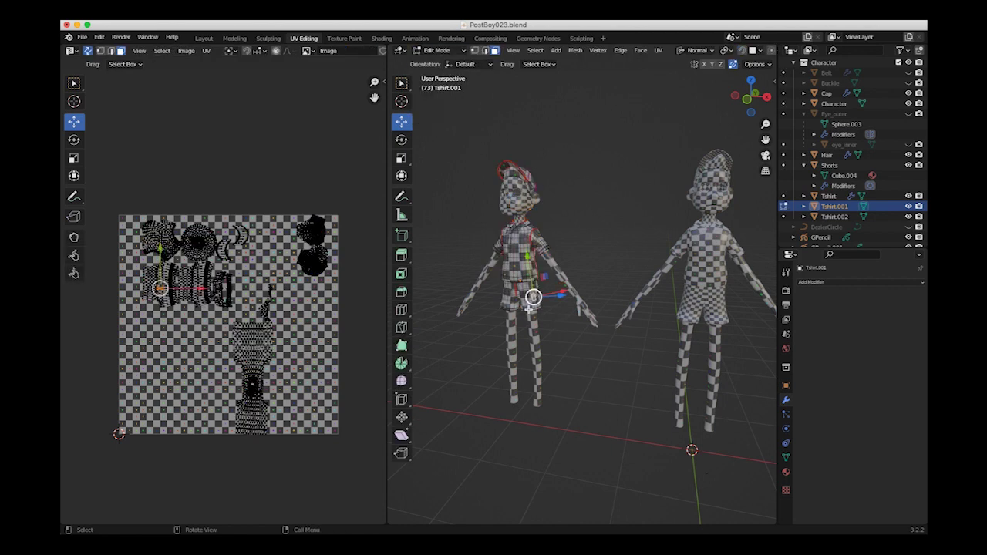
{"action": "key", "text": "ctrl+l"}
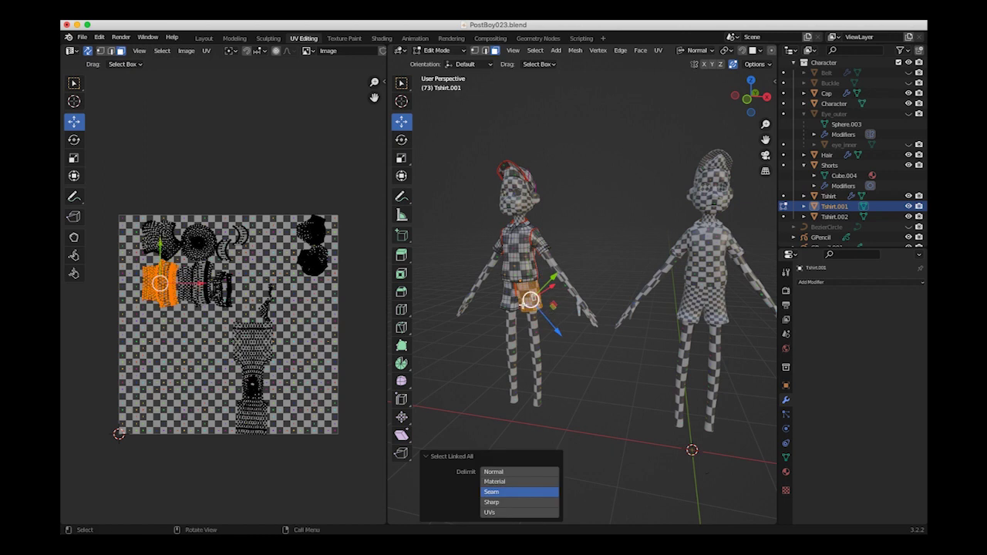
- Select the linked faces of the other shorts half so that both halves are selected, delimited by seams
{"action": "middle_click_drag", "start_coordinate": [528, 306], "coordinate": [532, 333], "text": "shift"}
{"action": "left_click", "coordinate": [494, 323]}
{"action": "left_click", "coordinate": [511, 325]}
{"action": "key", "text": "ctrl+l"}
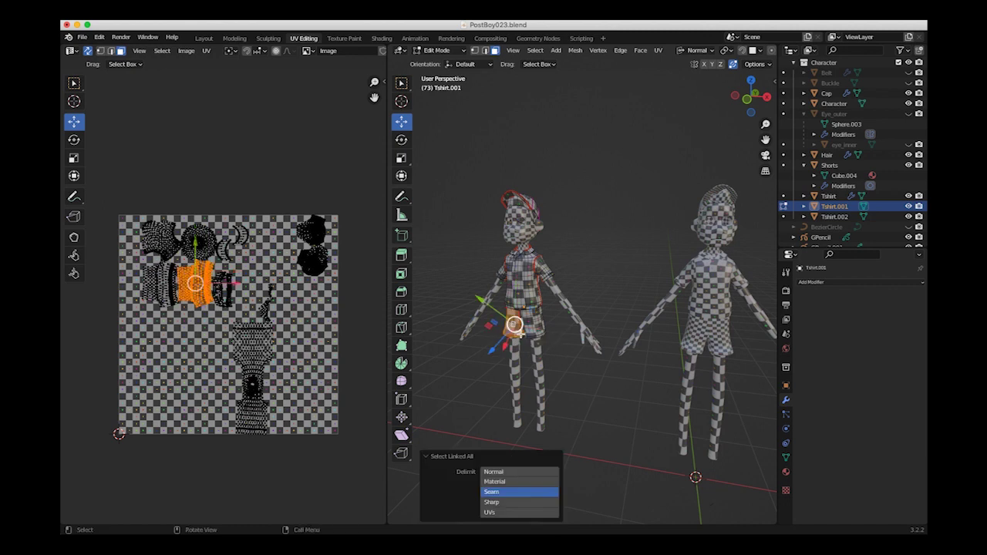
{"action": "left_click", "coordinate": [540, 326]}
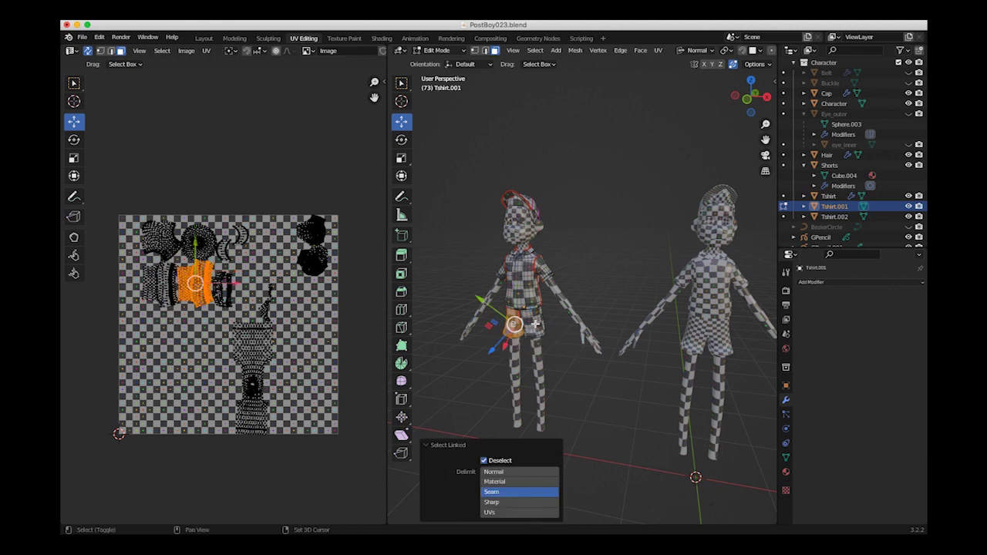
{"action": "key", "text": "ctrl+l"}
{"action": "middle_click_drag", "start_coordinate": [545, 333], "coordinate": [610, 224]}
{"action": "scroll", "coordinate": [423, 261], "scroll_direction": "up", "scroll_amount": 4}
- Clear the seams on the selected shorts and separate the selection into its own object
{"action": "left_click", "coordinate": [659, 50]}
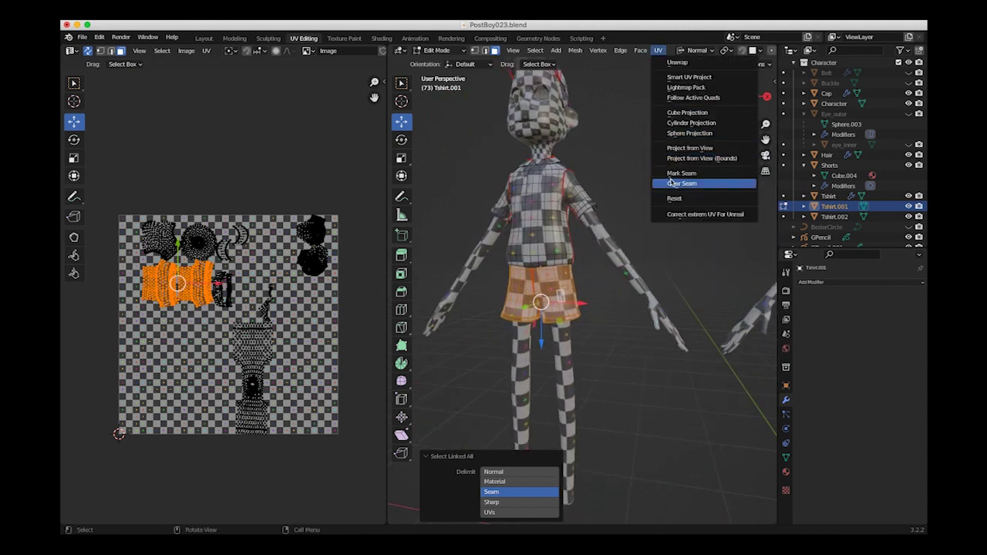
{"action": "left_click", "coordinate": [673, 183]}
{"action": "mouse_move", "coordinate": [532, 347]}
{"action": "middle_mouse_down"}
{"action": "mouse_move", "coordinate": [481, 341]}
{"action": "mouse_move", "coordinate": [535, 344]}
{"action": "mouse_move", "coordinate": [474, 403]}
{"action": "mouse_move", "coordinate": [535, 351]}
{"action": "middle_mouse_up"}
{"action": "scroll", "coordinate": [555, 371], "scroll_direction": "down", "scroll_amount": 3}
{"action": "key", "text": "p"}
{"action": "left_click", "coordinate": [535, 316]}
- Select all remaining faces of Tshirt.001 and clear their seams
{"action": "middle_click_drag", "start_coordinate": [535, 315], "coordinate": [505, 254]}
{"action": "key", "text": "a"}
{"action": "left_click", "coordinate": [659, 50]}
{"action": "left_click", "coordinate": [670, 184]}
- Select the linked faces of the shirt and separate them into their own object
{"action": "left_click", "coordinate": [485, 253]}
{"action": "key", "text": "ctrl+l"}
{"action": "middle_click_drag", "start_coordinate": [486, 254], "coordinate": [587, 232]}
{"action": "key", "text": "p"}
{"action": "left_click", "coordinate": [509, 273]}
- Separate the linked faces of the cap into their own object and return to Object Mode
{"action": "left_click", "coordinate": [539, 203]}
{"action": "left_click", "coordinate": [487, 181]}
{"action": "key", "text": "ctrl+l"}
{"action": "left_click", "coordinate": [523, 197]}
{"action": "left_click", "coordinate": [451, 53]}
{"action": "left_click", "coordinate": [448, 65]}
{"action": "left_click", "coordinate": [467, 214]}
{"action": "middle_click_drag", "start_coordinate": [467, 214], "coordinate": [472, 229]}
{"action": "left_click", "coordinate": [491, 145]}
{"action": "middle_click_drag", "start_coordinate": [491, 145], "coordinate": [484, 180]}
{"action": "middle_click_drag", "start_coordinate": [587, 255], "coordinate": [519, 229]}
- Transfer mesh data from the separated cap Tshirt.005 to the original Cap, with the data type UVs
{"action": "left_click", "coordinate": [627, 243]}
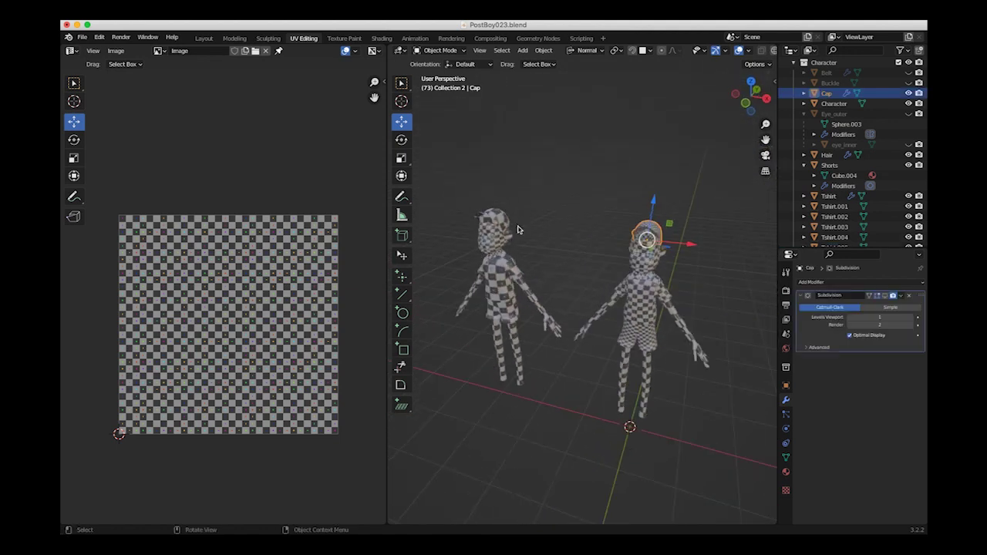
{"action": "left_click", "coordinate": [605, 215]}
{"action": "left_click", "coordinate": [646, 224]}
{"action": "middle_click_drag", "start_coordinate": [625, 236], "coordinate": [595, 233]}
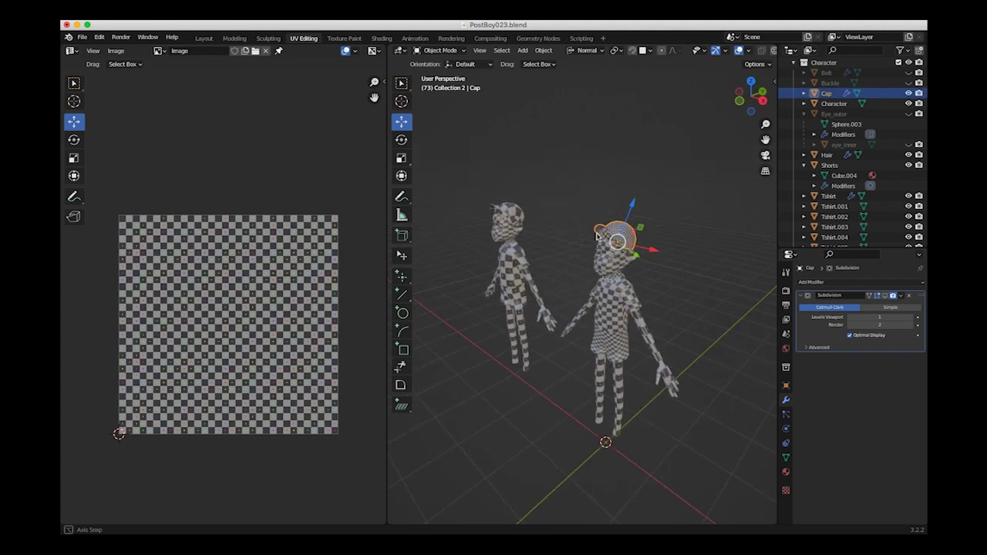
{"action": "left_click", "coordinate": [516, 212], "text": "shift"}
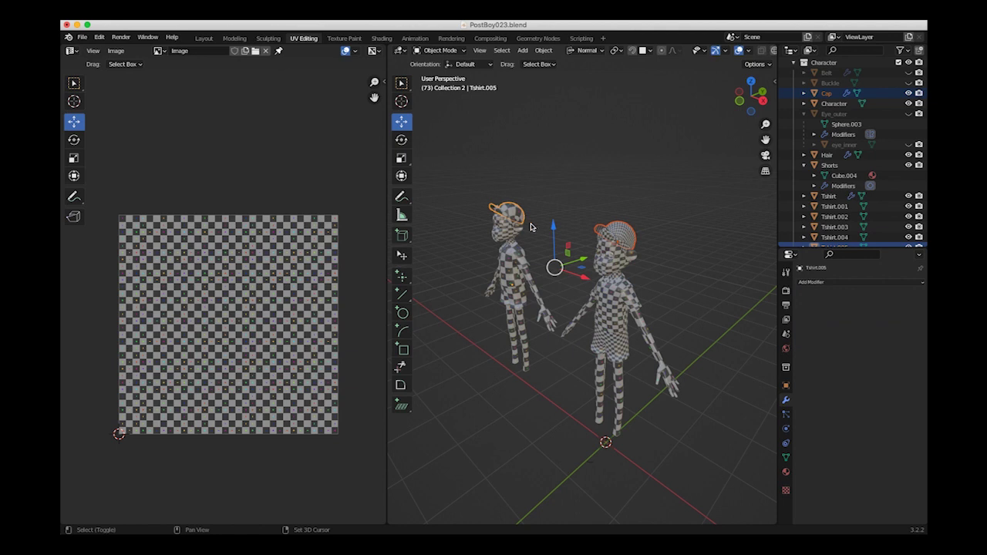
{"action": "key", "text": "ctrl+l"}
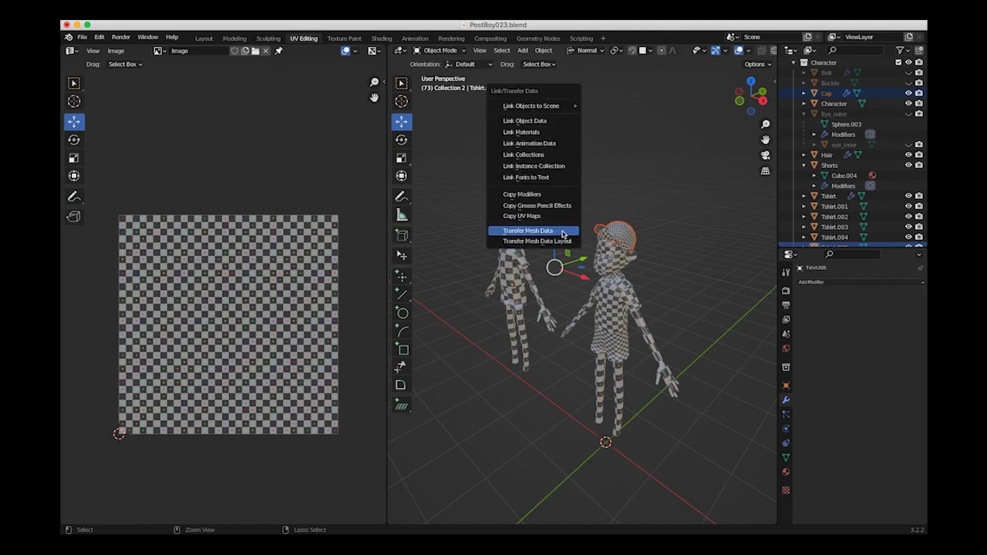
{"action": "left_click", "coordinate": [527, 230]}
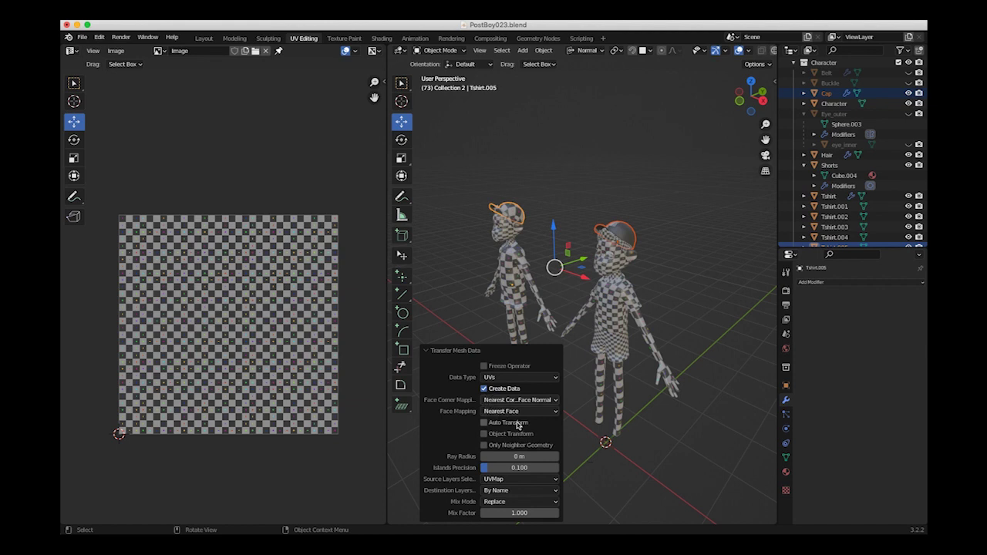
{"action": "middle_click_drag", "start_coordinate": [592, 278], "coordinate": [621, 239]}
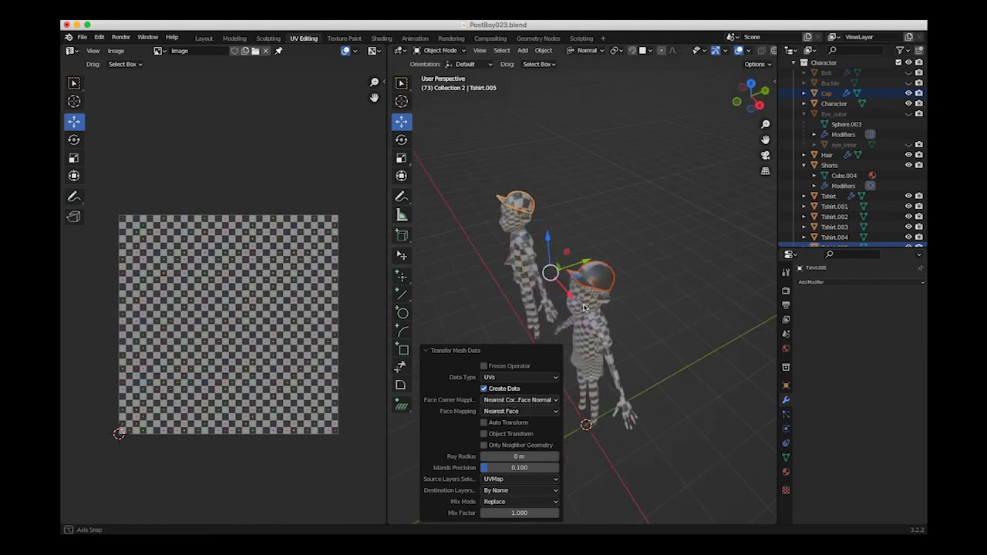
- Examine the UV layouts of the original Cap and Tshirt.005 together in Edit Mode, then return to Object Mode
{"action": "key", "text": "Tab"}
{"action": "scroll", "coordinate": [312, 400], "scroll_direction": "up", "scroll_amount": 3}
{"action": "scroll", "coordinate": [306, 400], "scroll_direction": "down", "scroll_amount": 3}
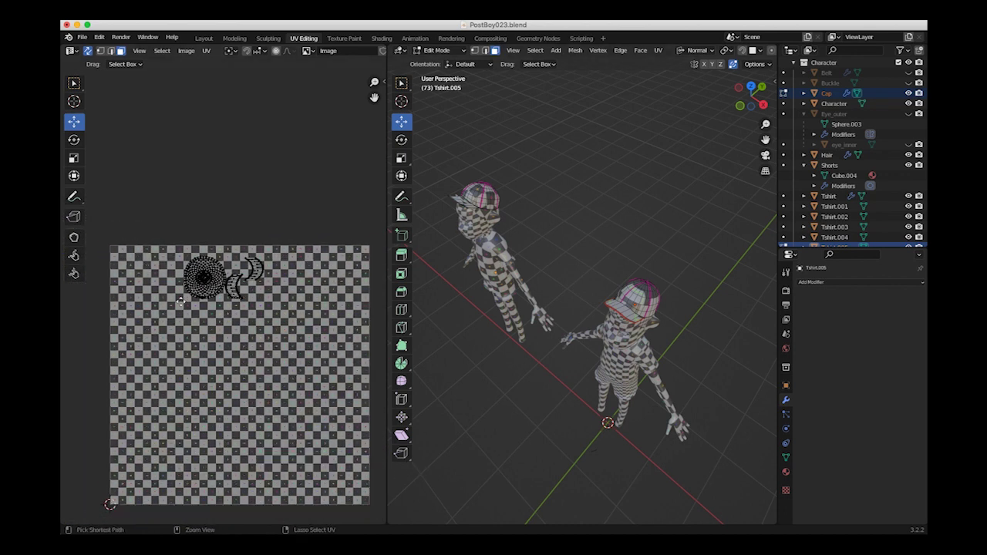
{"action": "scroll", "coordinate": [226, 300], "scroll_direction": "up", "scroll_amount": 3}
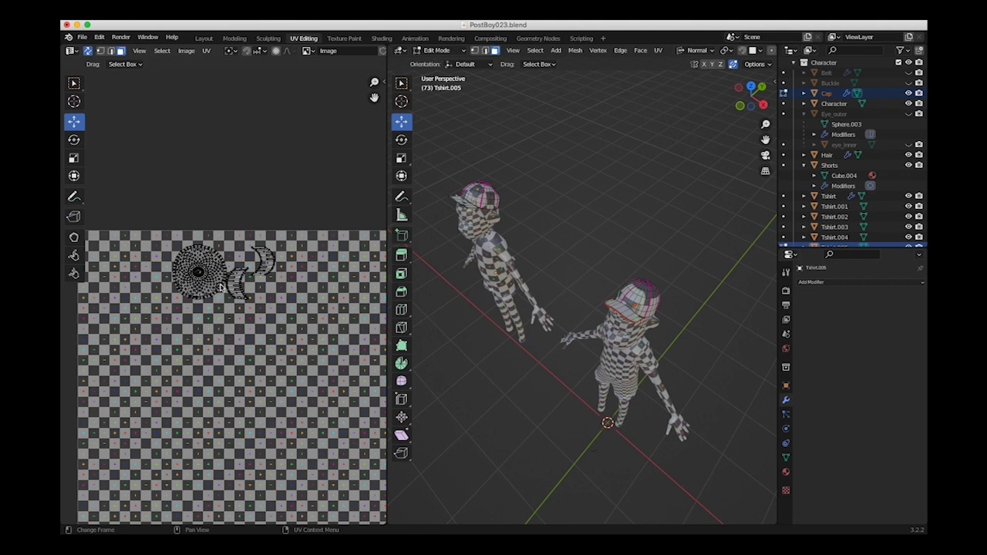
{"action": "scroll", "coordinate": [496, 265], "scroll_direction": "up", "scroll_amount": 4}
{"action": "middle_click_drag", "start_coordinate": [496, 264], "coordinate": [558, 156]}
{"action": "left_click", "coordinate": [436, 50]}
{"action": "left_click", "coordinate": [443, 62]}
- Examine the UV layout of the separated cap Tshirt.005 alone in Edit Mode, then return to Object Mode
{"action": "left_click", "coordinate": [495, 174]}
{"action": "left_click", "coordinate": [439, 50]}
{"action": "left_click", "coordinate": [444, 68]}
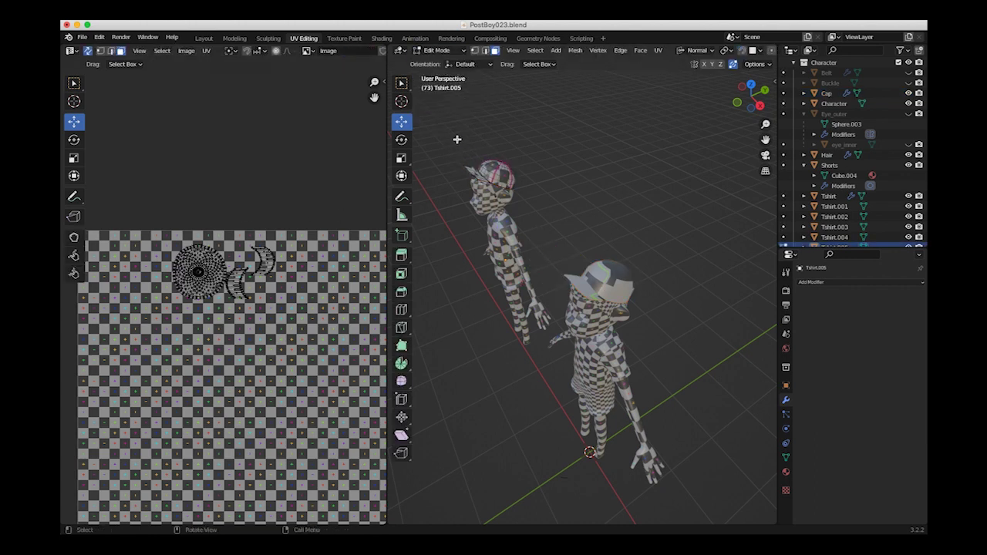
{"action": "left_click", "coordinate": [437, 52]}
{"action": "left_click", "coordinate": [444, 68]}
- Examine the UV layout of the original Hair mesh in Edit Mode, then return to Object Mode
{"action": "left_click", "coordinate": [437, 50]}
{"action": "left_click", "coordinate": [443, 62]}
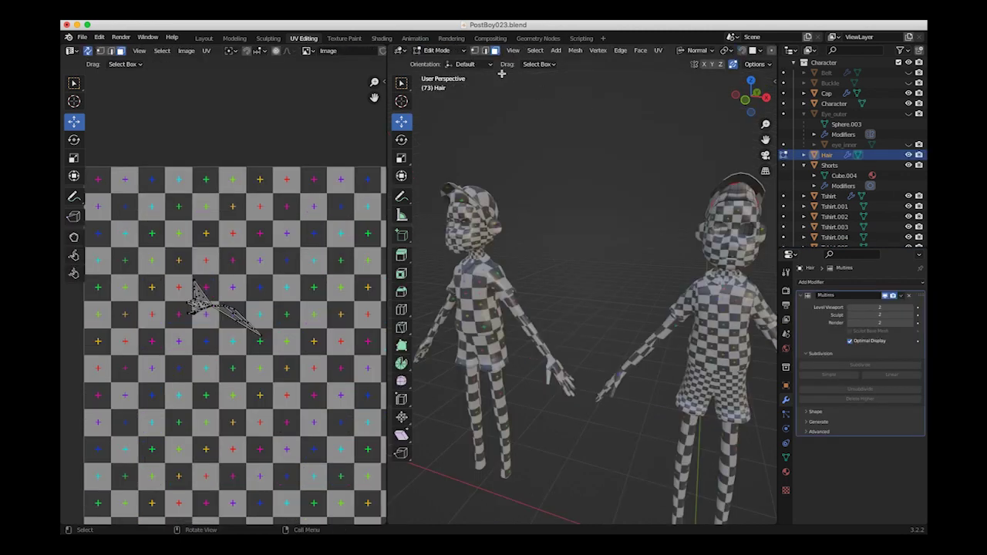
{"action": "left_click", "coordinate": [437, 51]}
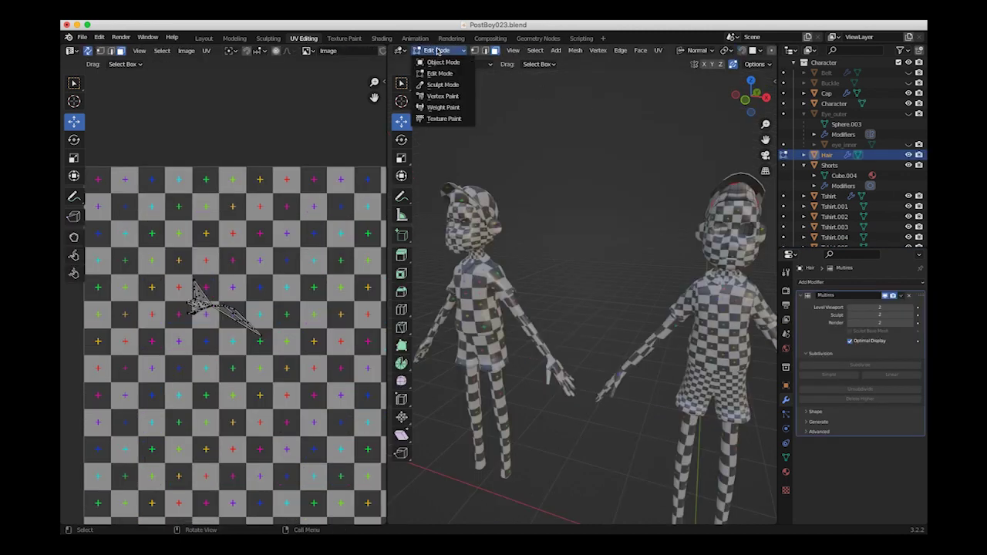
{"action": "left_click", "coordinate": [443, 61]}
{"action": "left_click", "coordinate": [569, 164]}
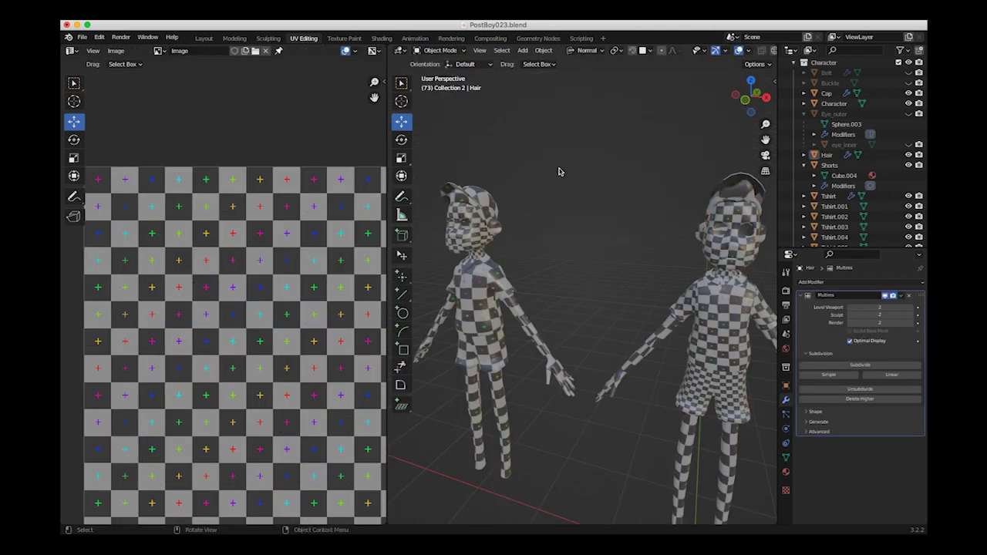
- Transfer mesh data from the separated hair Tshirt.006 to the original Hair, using data type UVs, Topology face corner mapping and Auto Transform
{"action": "left_click", "coordinate": [457, 202]}
{"action": "left_click", "coordinate": [466, 203]}
{"action": "middle_click_drag", "start_coordinate": [508, 213], "coordinate": [560, 209]}
{"action": "left_click", "coordinate": [725, 194]}
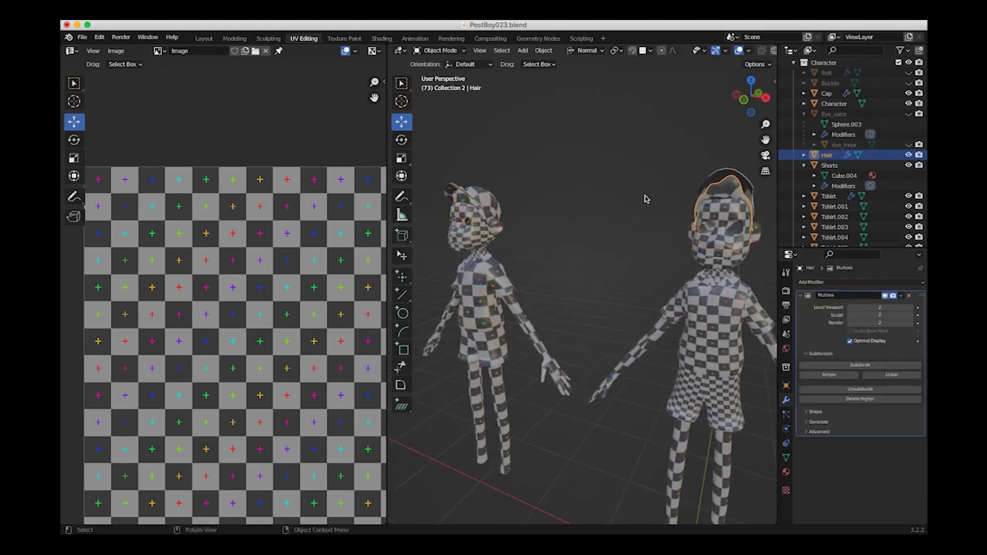
{"action": "left_click", "coordinate": [451, 199], "text": "shift"}
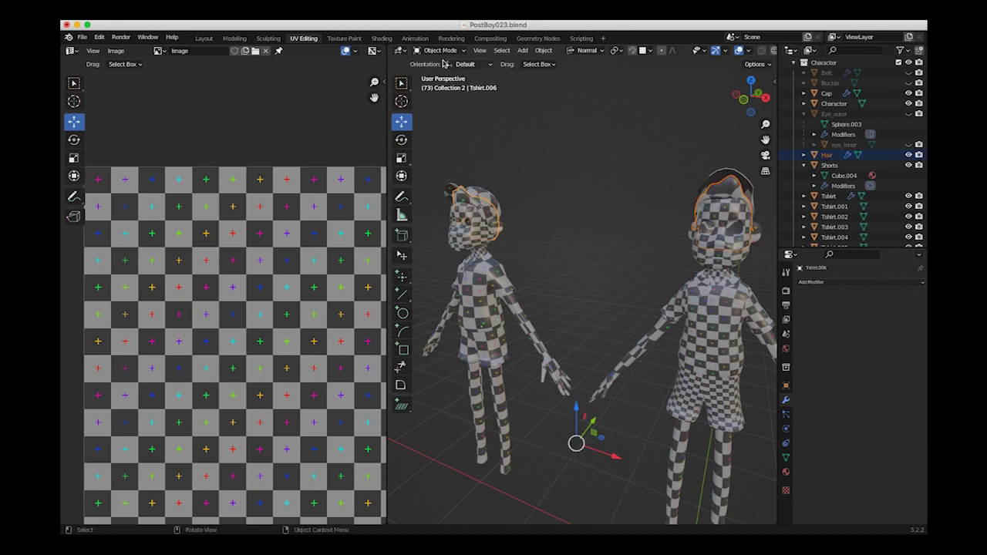
{"action": "key", "text": "ctrl+l"}
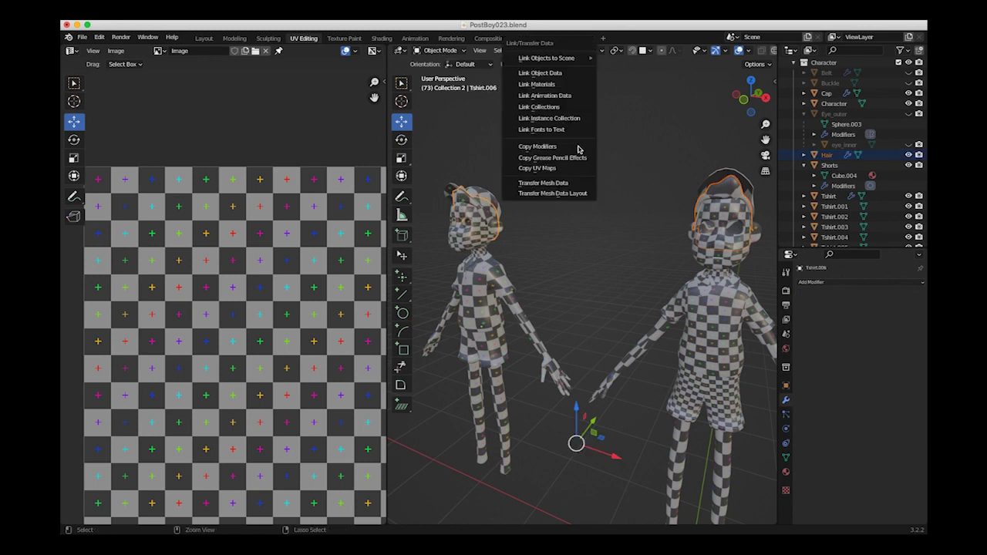
{"action": "left_click", "coordinate": [545, 184]}
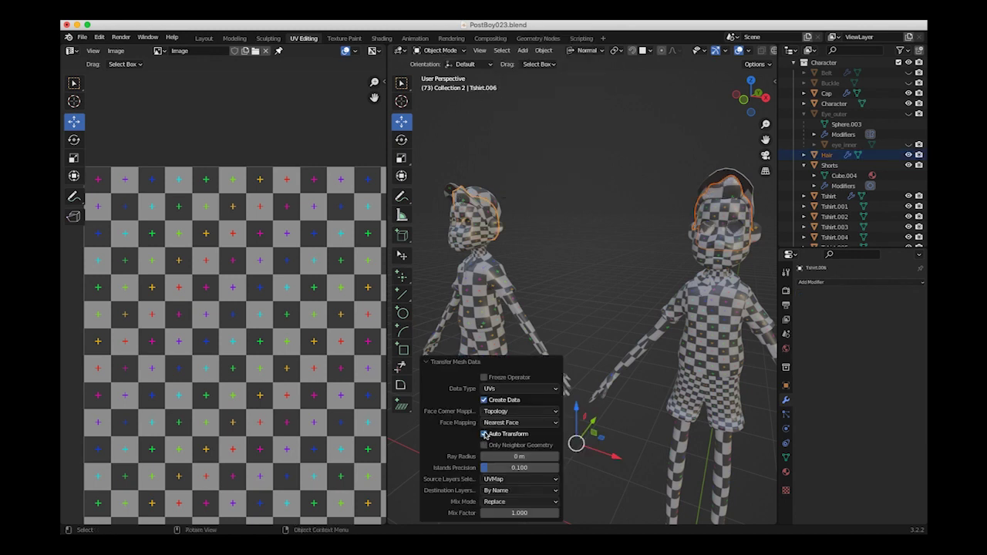
{"action": "middle_click_drag", "start_coordinate": [662, 297], "coordinate": [514, 423]}
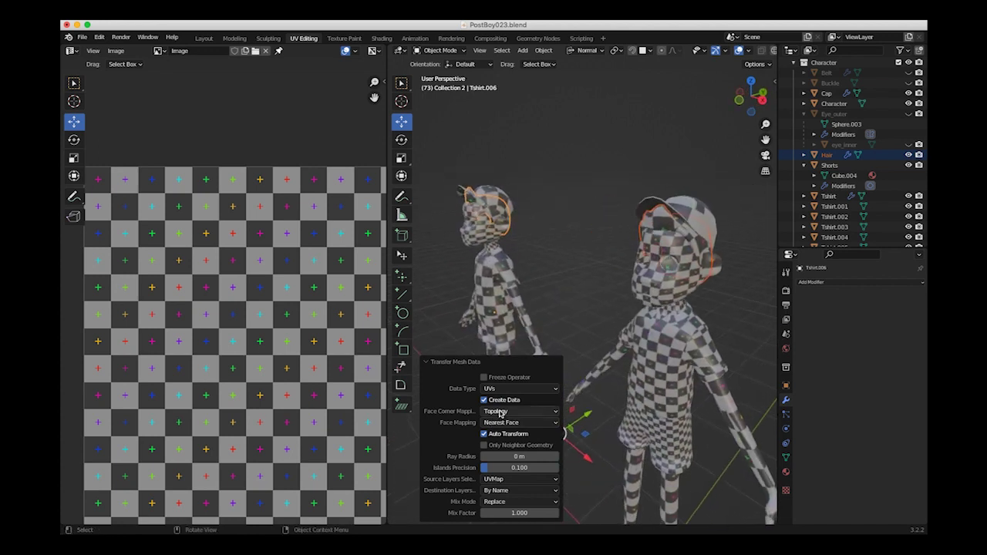
{"action": "left_click", "coordinate": [500, 414]}
- Examine the UV layouts of the original Hair and Tshirt.006 together in Edit Mode
{"action": "middle_click_drag", "start_coordinate": [619, 280], "coordinate": [561, 189]}
{"action": "left_click", "coordinate": [446, 51]}
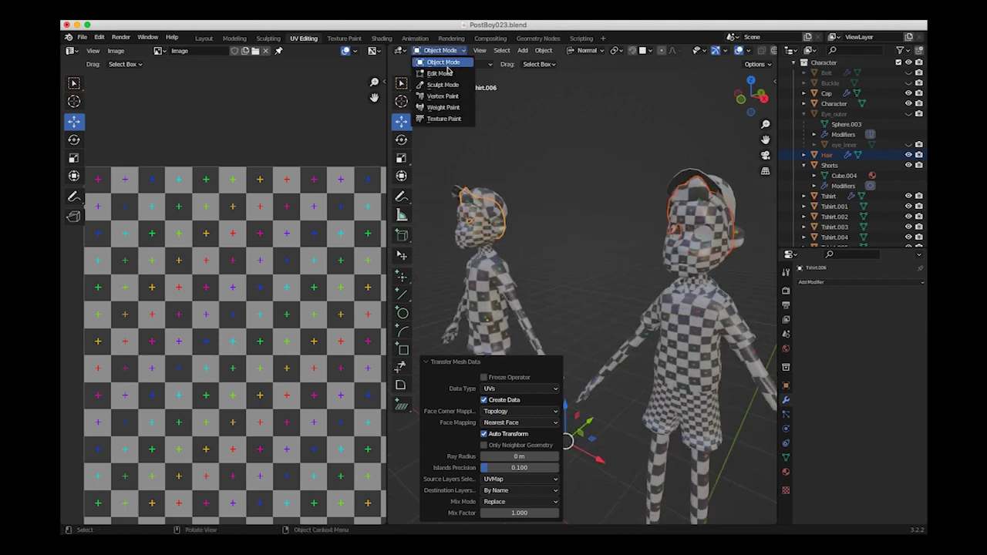
{"action": "left_click", "coordinate": [447, 72]}
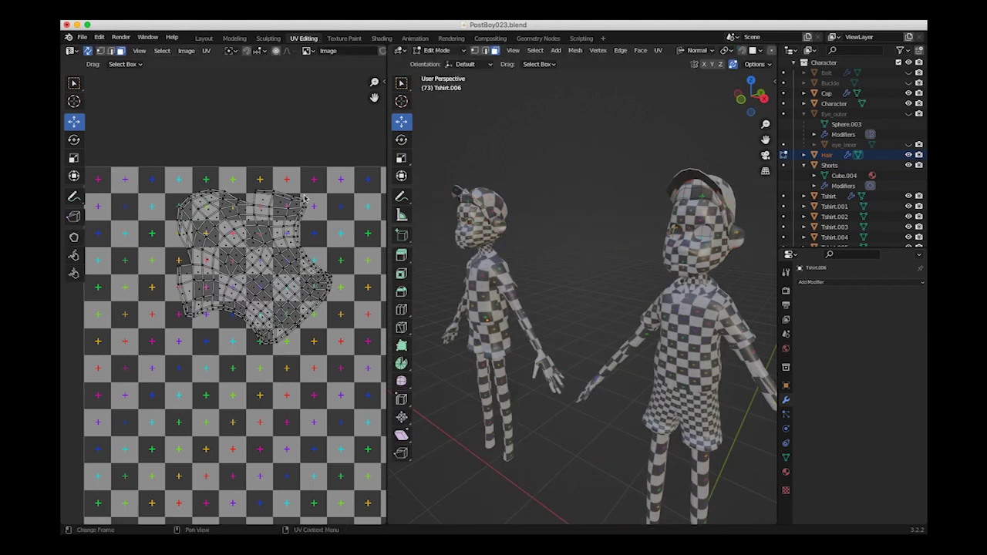
- Transfer UVs from the separated shirt Tshirt.004 to the original Tshirt, using Nearest Corner and Best Matching Normal face corner mapping and Auto Transform
{"action": "key", "text": "Tab"}
{"action": "left_click", "coordinate": [493, 270]}
{"action": "middle_click_drag", "start_coordinate": [494, 270], "coordinate": [518, 290]}
{"action": "middle_click_drag", "start_coordinate": [600, 290], "coordinate": [529, 332]}
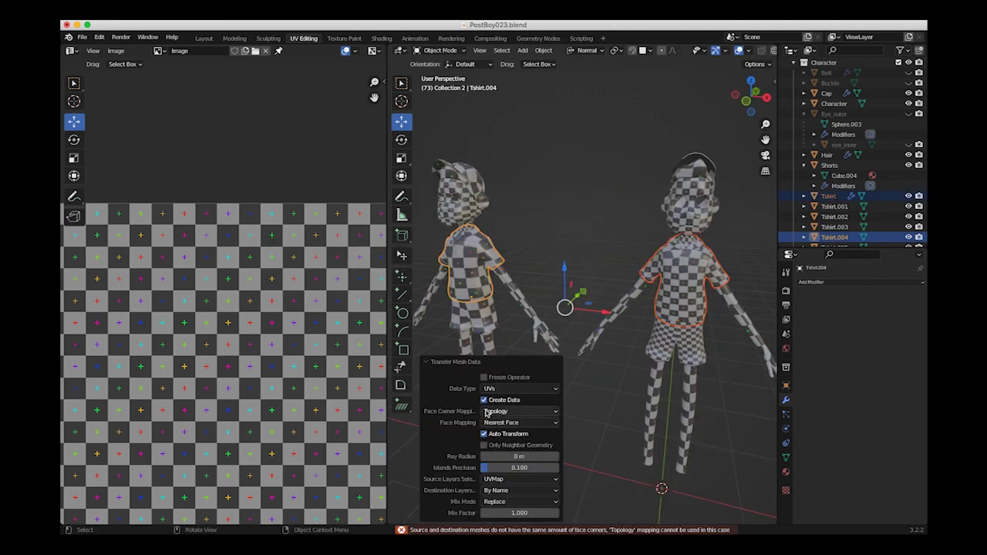
{"action": "left_click", "coordinate": [487, 413]}
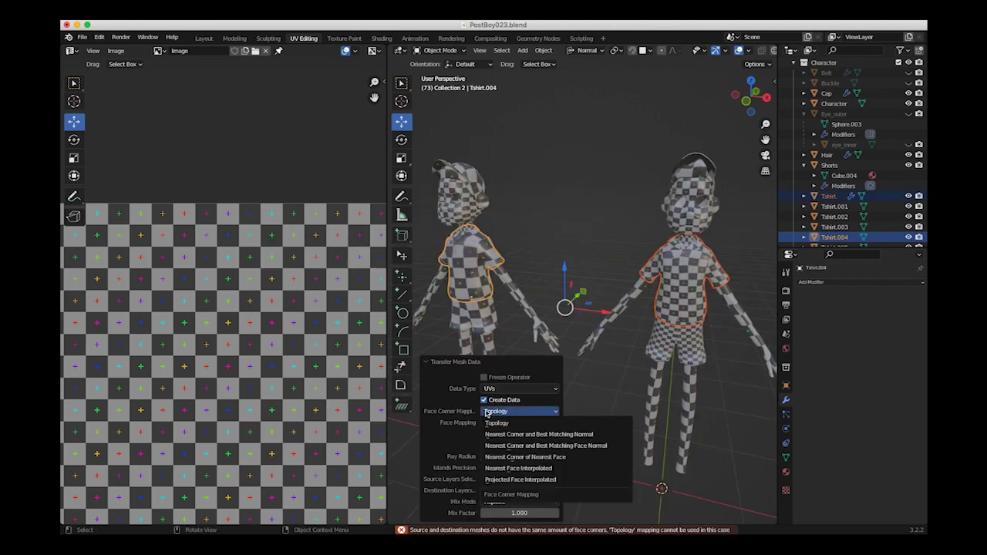
{"action": "left_click", "coordinate": [493, 438]}
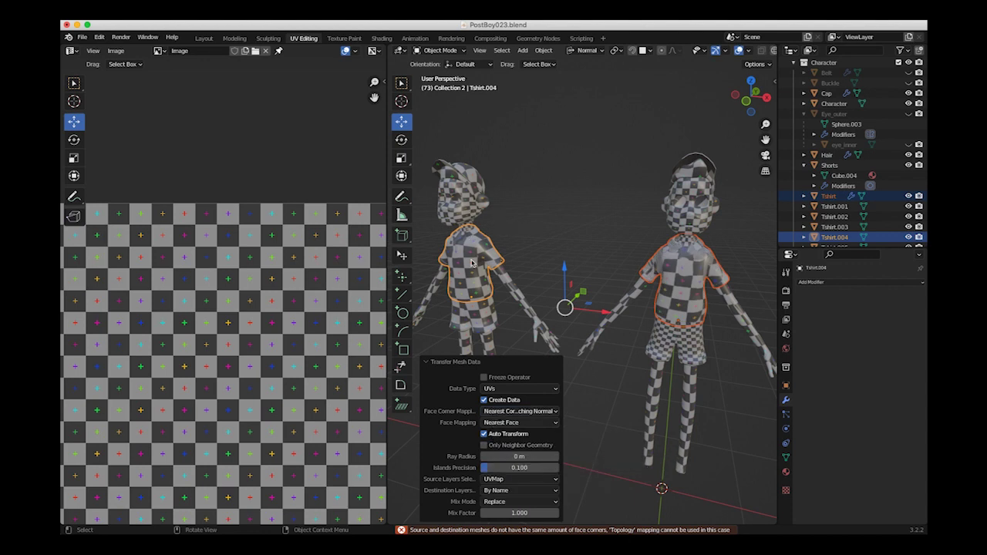
{"action": "left_click", "coordinate": [496, 413]}
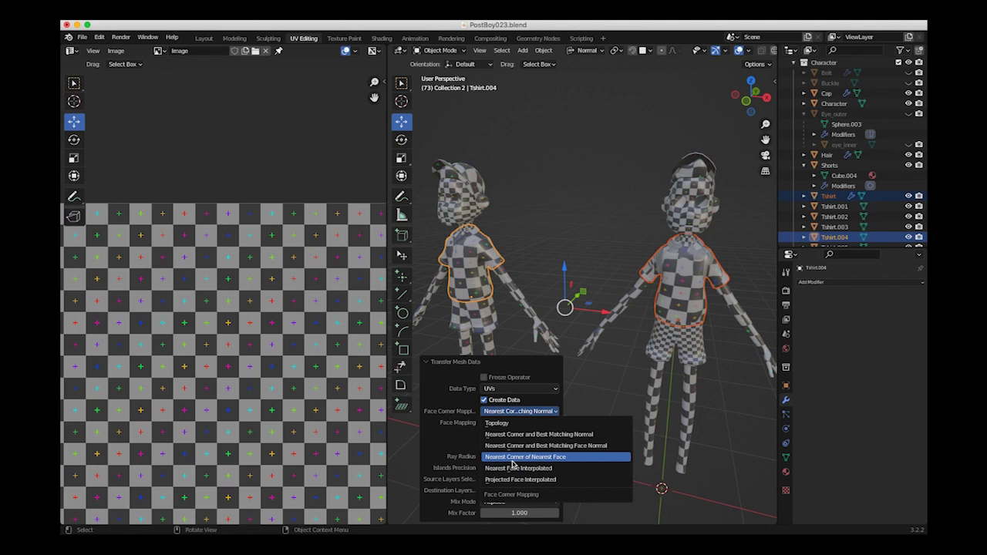
{"action": "left_click", "coordinate": [504, 436]}
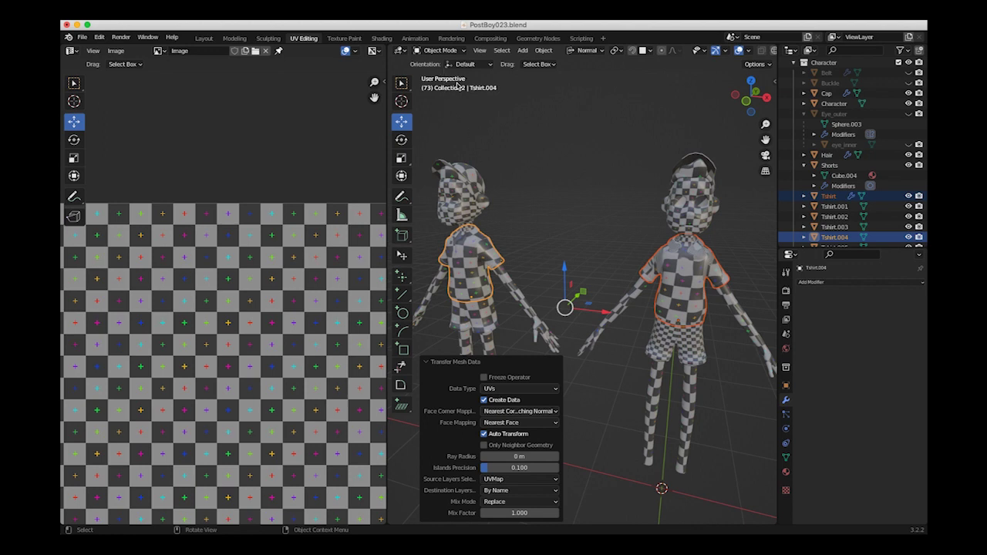
{"action": "left_click", "coordinate": [503, 125]}
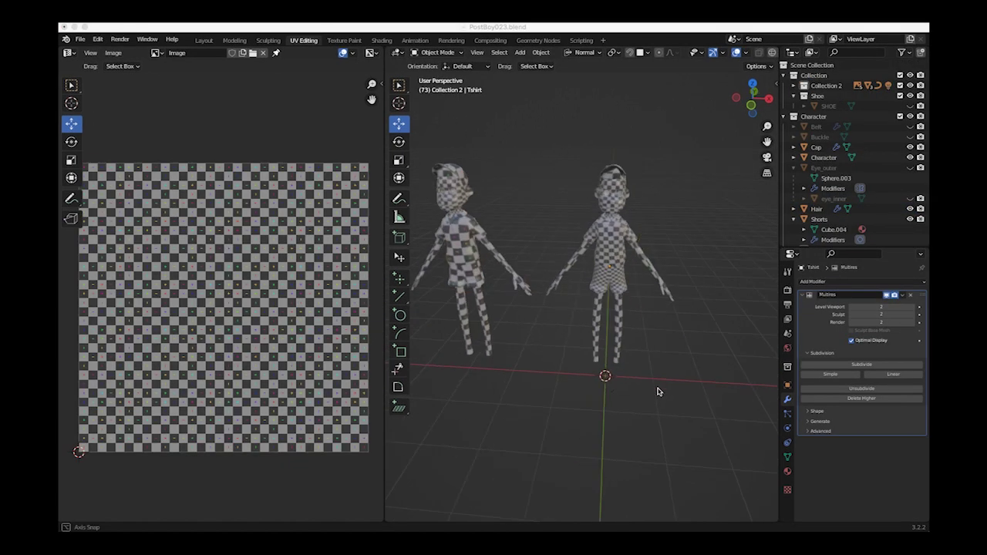
- Unhide the SHOE object in the Shoe collection
{"action": "middle_click_drag", "start_coordinate": [659, 392], "coordinate": [512, 303]}
{"action": "scroll", "coordinate": [546, 320], "scroll_direction": "down", "scroll_amount": 5}
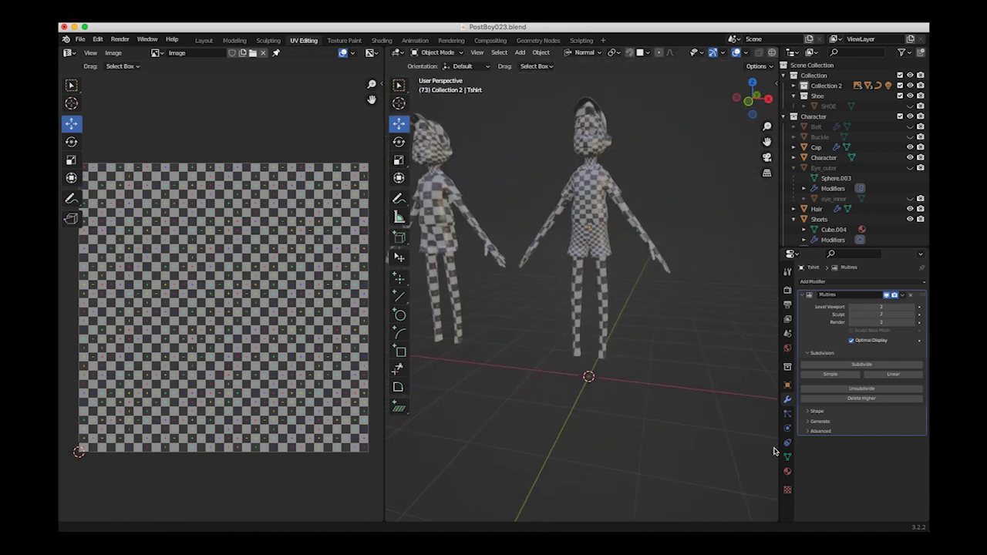
{"action": "middle_click_drag", "start_coordinate": [582, 309], "coordinate": [429, 194]}
{"action": "middle_click_drag", "start_coordinate": [576, 275], "coordinate": [542, 349]}
{"action": "scroll", "coordinate": [516, 233], "scroll_direction": "up", "scroll_amount": 4}
{"action": "scroll", "coordinate": [879, 166], "scroll_direction": "down", "scroll_amount": 3}
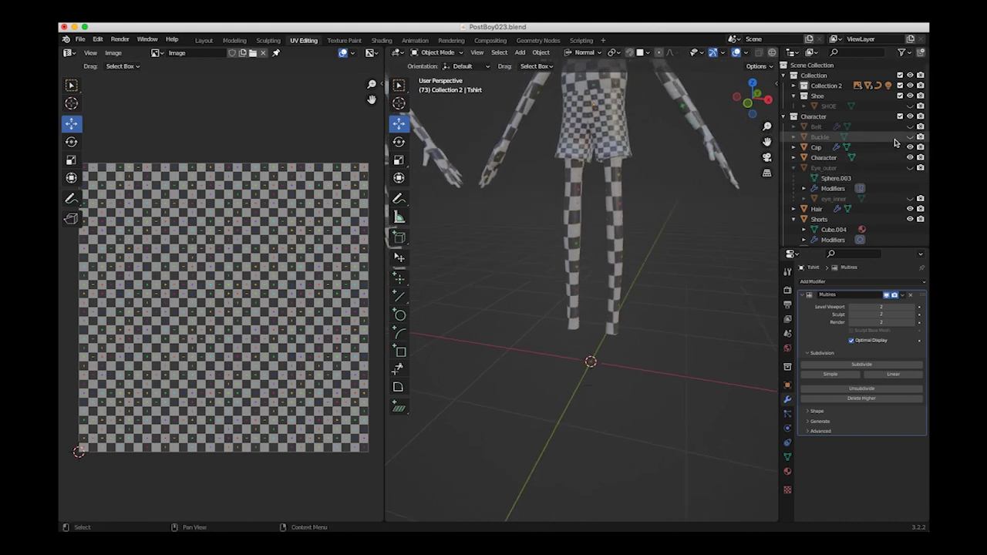
{"action": "scroll", "coordinate": [854, 152], "scroll_direction": "down", "scroll_amount": 3}
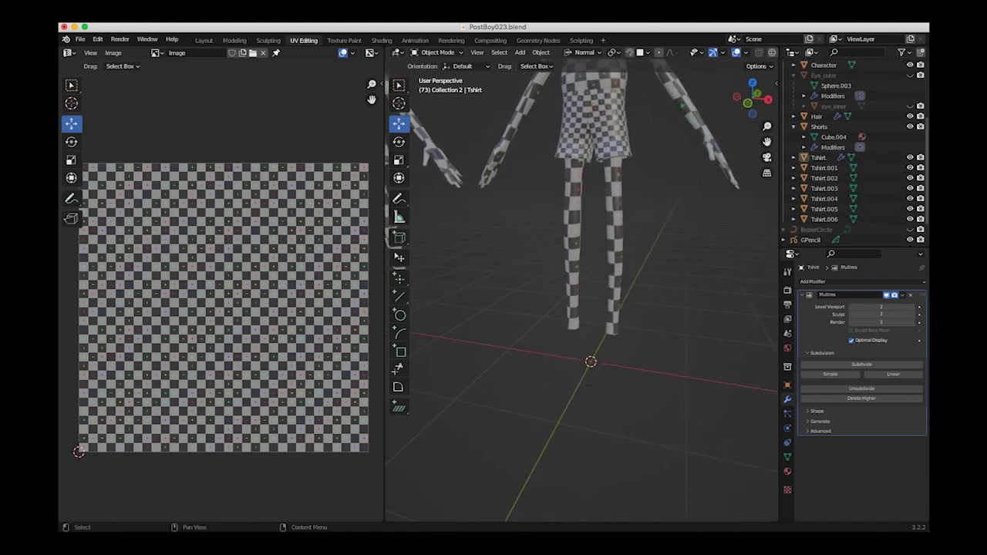
{"action": "scroll", "coordinate": [854, 154], "scroll_direction": "up", "scroll_amount": 5}
{"action": "scroll", "coordinate": [854, 154], "scroll_direction": "down", "scroll_amount": 1}
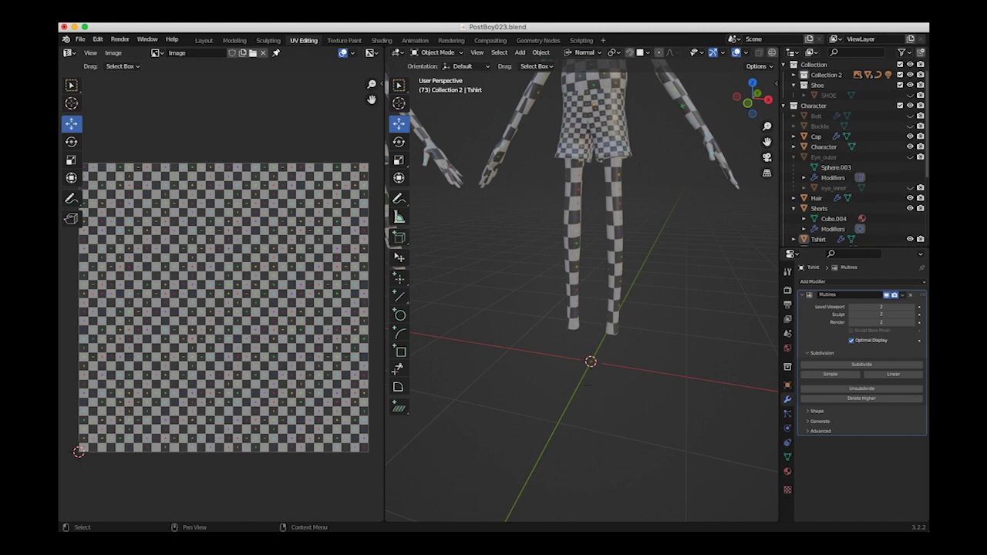
{"action": "scroll", "coordinate": [888, 123], "scroll_direction": "up", "scroll_amount": 1}
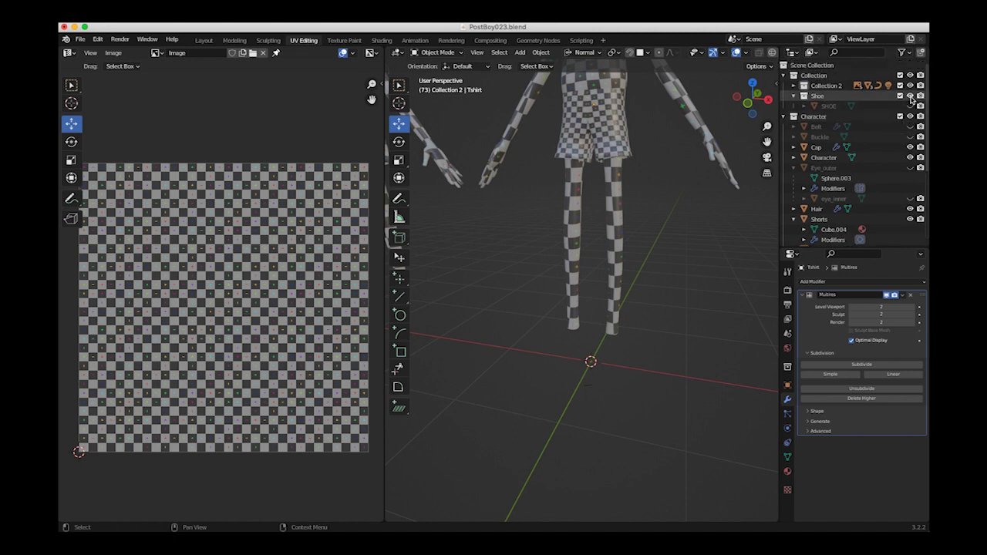
{"action": "left_click", "coordinate": [911, 96]}
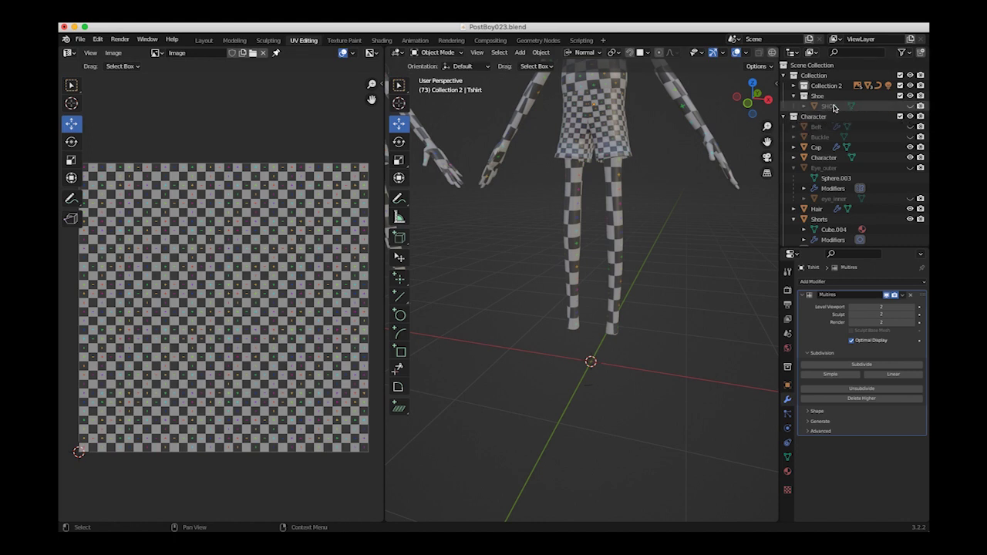
{"action": "left_click", "coordinate": [911, 105]}
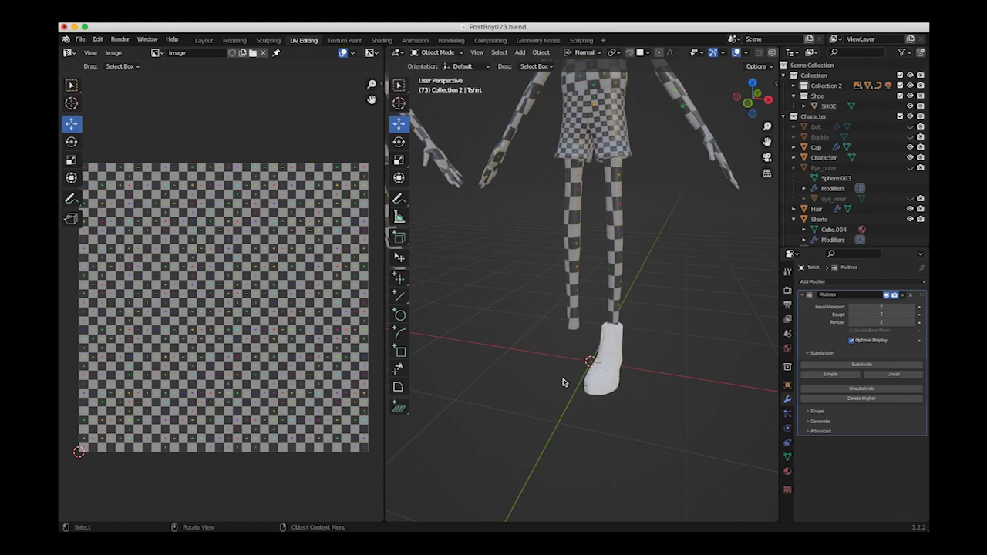
{"action": "middle_click_drag", "start_coordinate": [561, 384], "coordinate": [472, 312], "text": "ctrl"}
{"action": "middle_click_drag", "start_coordinate": [553, 348], "coordinate": [583, 348], "text": "shift"}
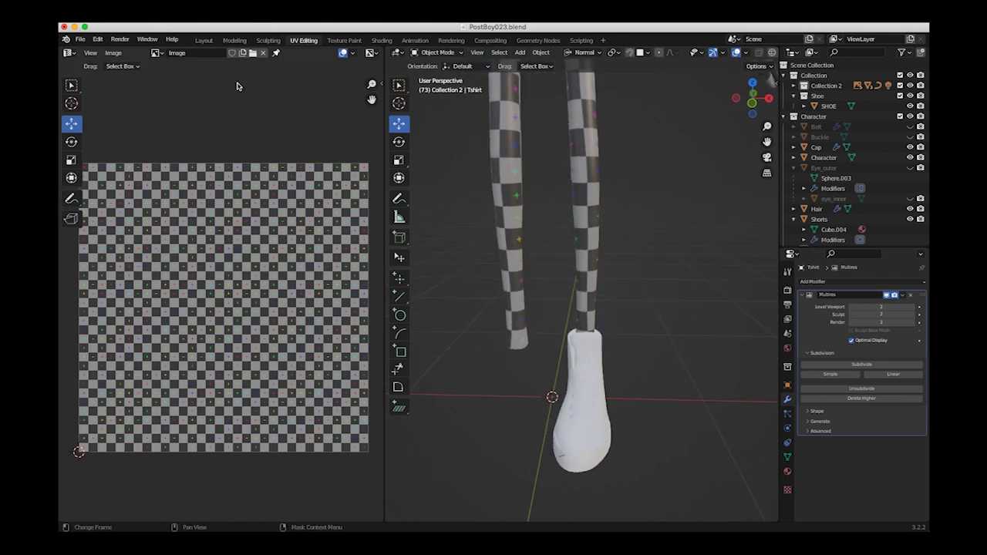
- Switch to the Layout workspace and briefly hide and reshow the Character collection
{"action": "left_click", "coordinate": [204, 40]}
{"action": "middle_click_drag", "start_coordinate": [379, 316], "coordinate": [632, 286]}
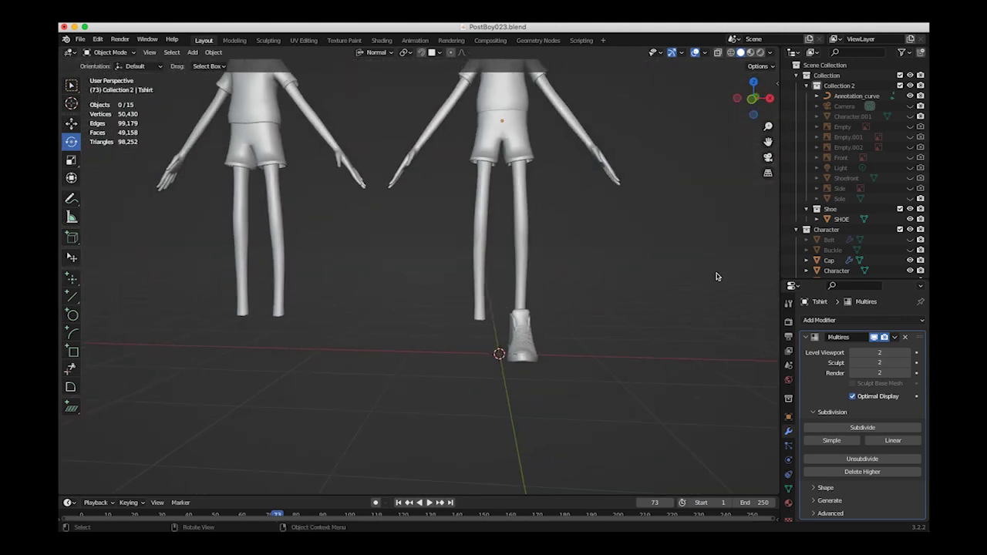
{"action": "left_click", "coordinate": [911, 230]}
{"action": "left_click", "coordinate": [910, 230]}
{"action": "middle_click_drag", "start_coordinate": [677, 238], "coordinate": [219, 143]}
{"action": "middle_click_drag", "start_coordinate": [395, 214], "coordinate": [297, 167], "text": "ctrl"}
- Add a cylinder mesh with 24 vertices, a radius of 0.15 m and a depth of 0.74 m
{"action": "left_click", "coordinate": [192, 51]}
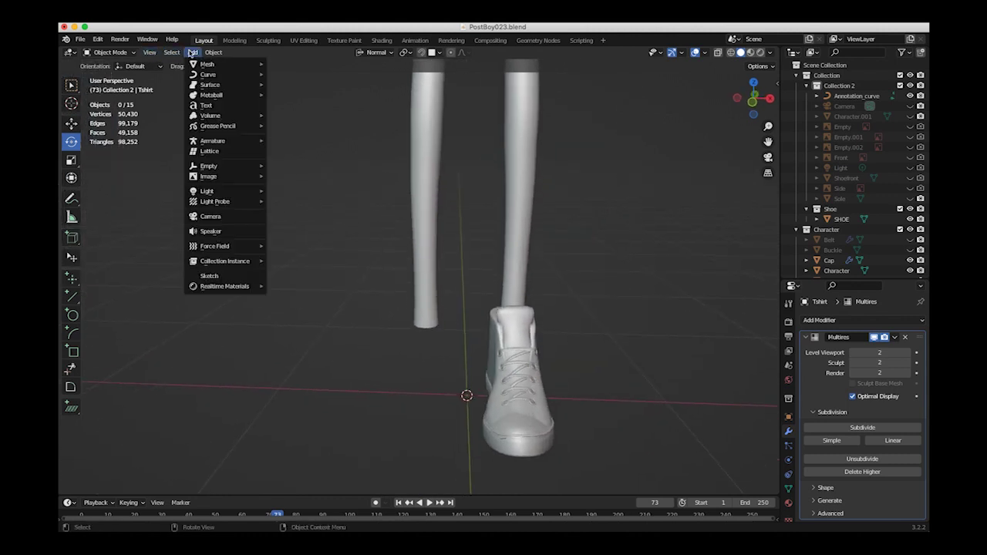
{"action": "mouse_move", "coordinate": [207, 64]}
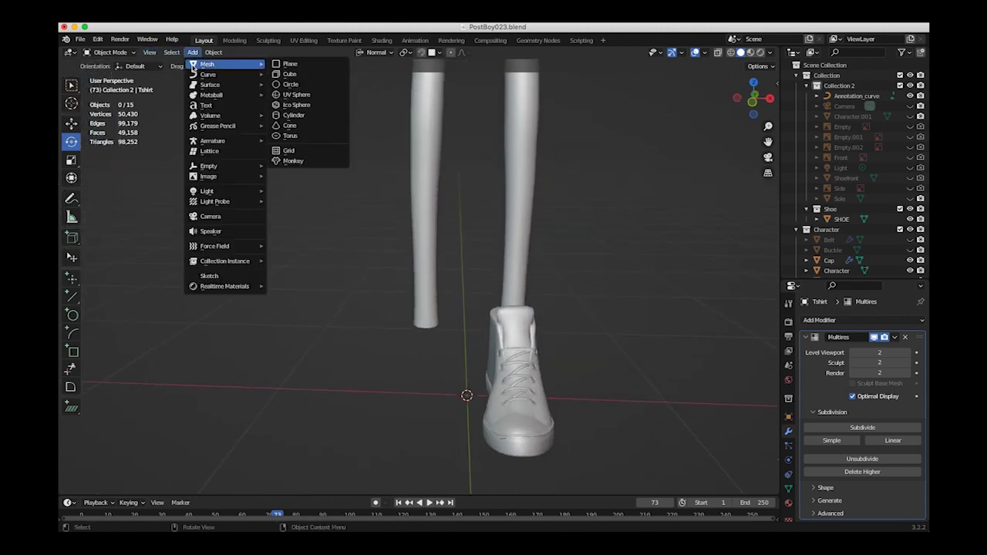
{"action": "left_click", "coordinate": [297, 116]}
{"action": "scroll", "coordinate": [426, 233], "scroll_direction": "down", "scroll_amount": 5}
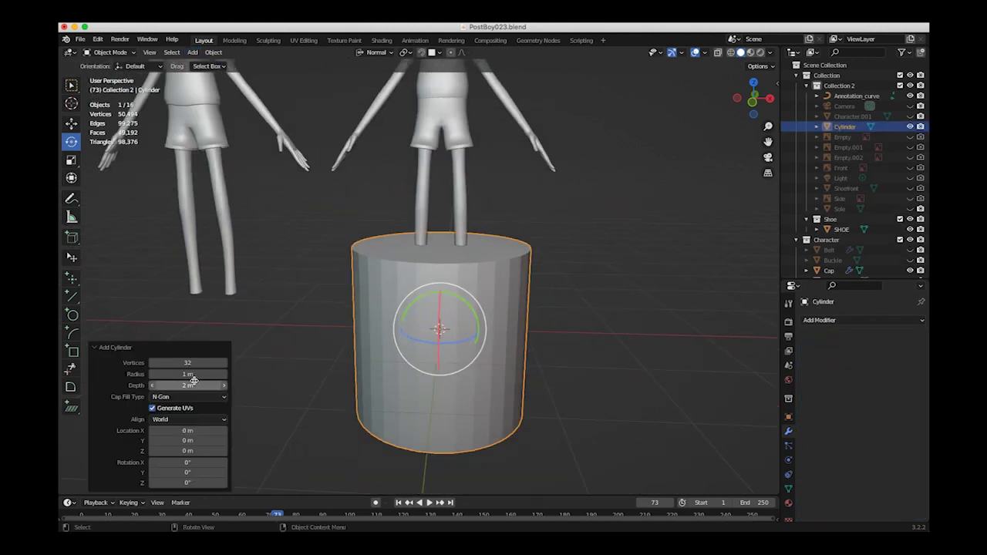
{"action": "left_click_drag", "start_coordinate": [188, 364], "coordinate": [184, 367]}
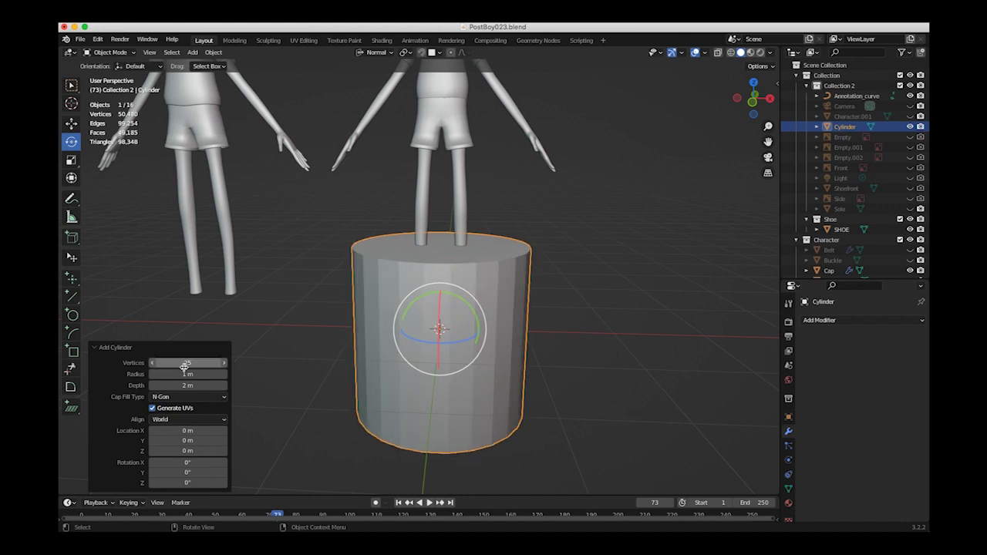
{"action": "left_click", "coordinate": [190, 364]}
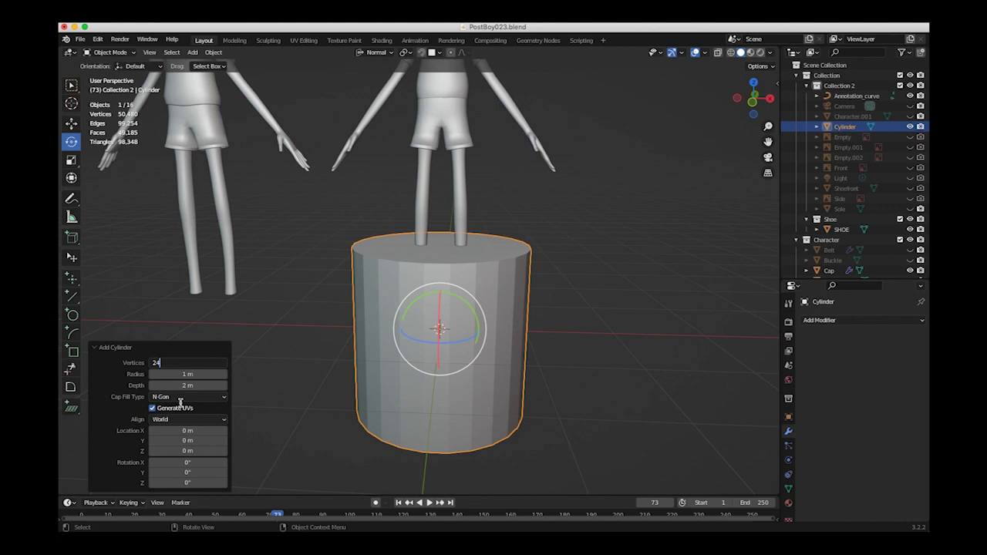
{"action": "key", "text": "Return"}
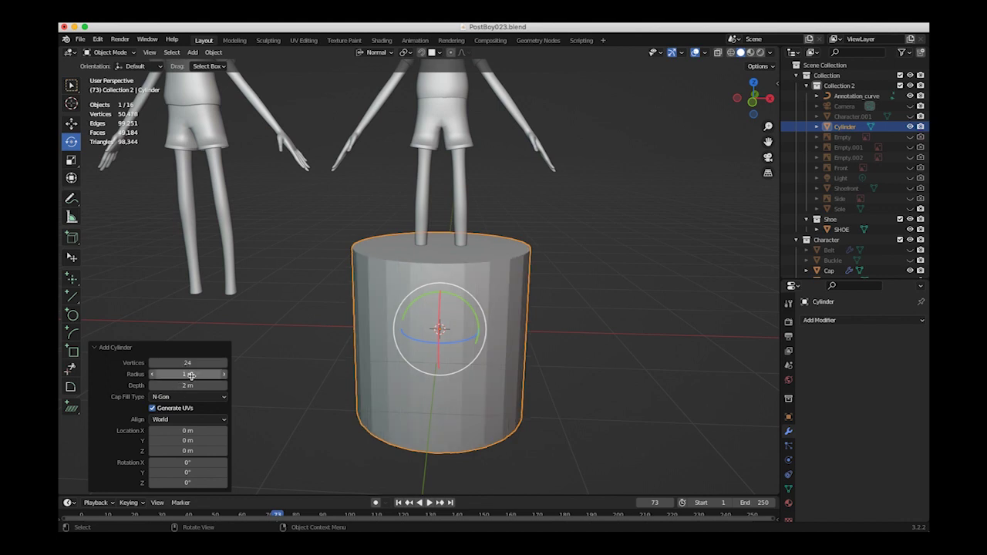
{"action": "left_click_drag", "start_coordinate": [187, 374], "coordinate": [118, 384]}
{"action": "left_click_drag", "start_coordinate": [191, 376], "coordinate": [188, 377]}
{"action": "middle_click_drag", "start_coordinate": [259, 384], "coordinate": [280, 298]}
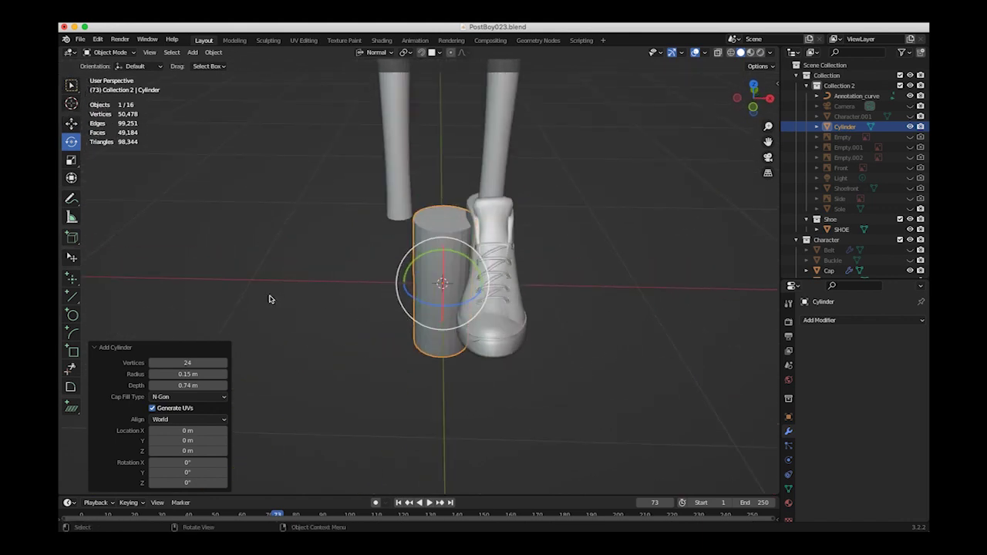
{"action": "left_click", "coordinate": [260, 247]}
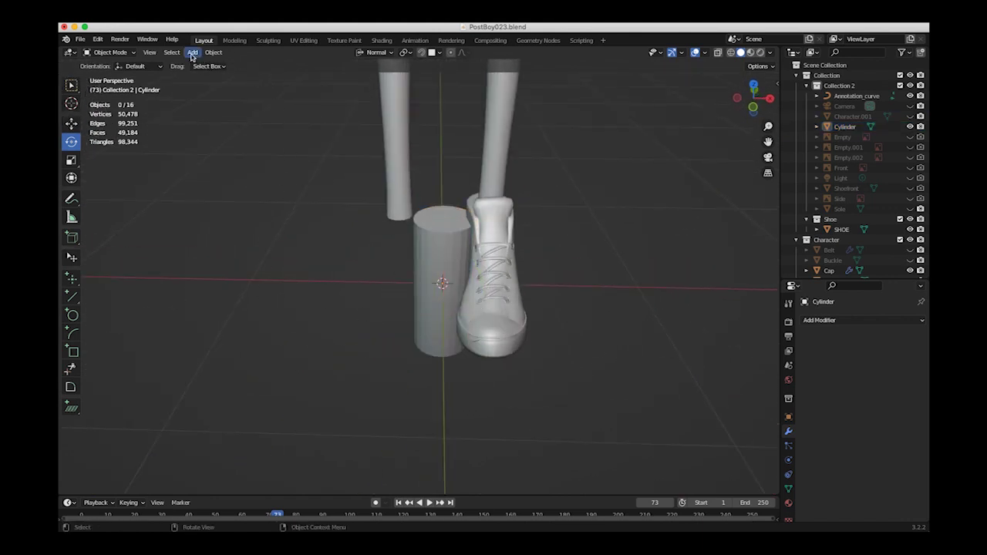
- Delete the top and bottom cap faces of the cylinder in Edit Mode to leave an open tube
{"action": "left_click", "coordinate": [108, 51]}
{"action": "left_click", "coordinate": [122, 74]}
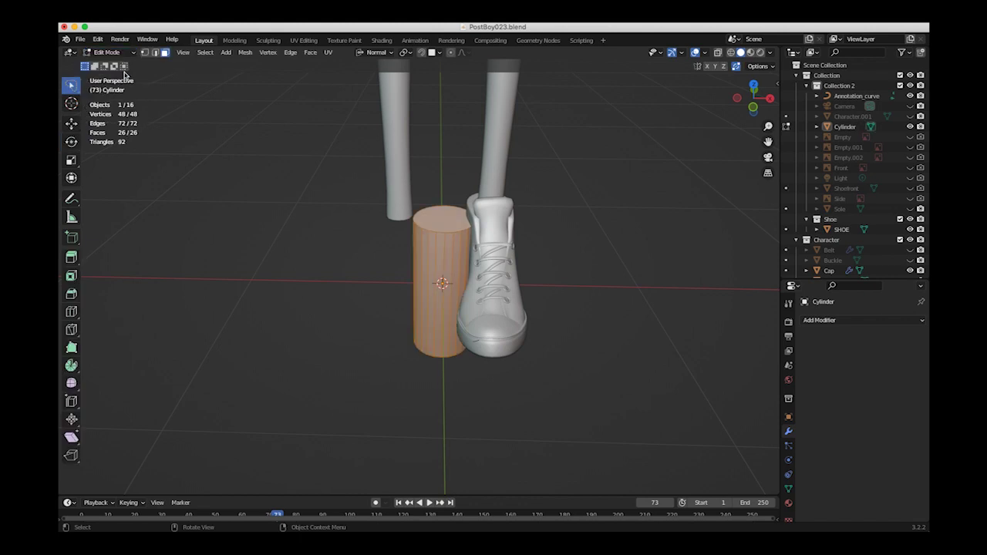
{"action": "left_click", "coordinate": [452, 227]}
{"action": "key", "text": "x"}
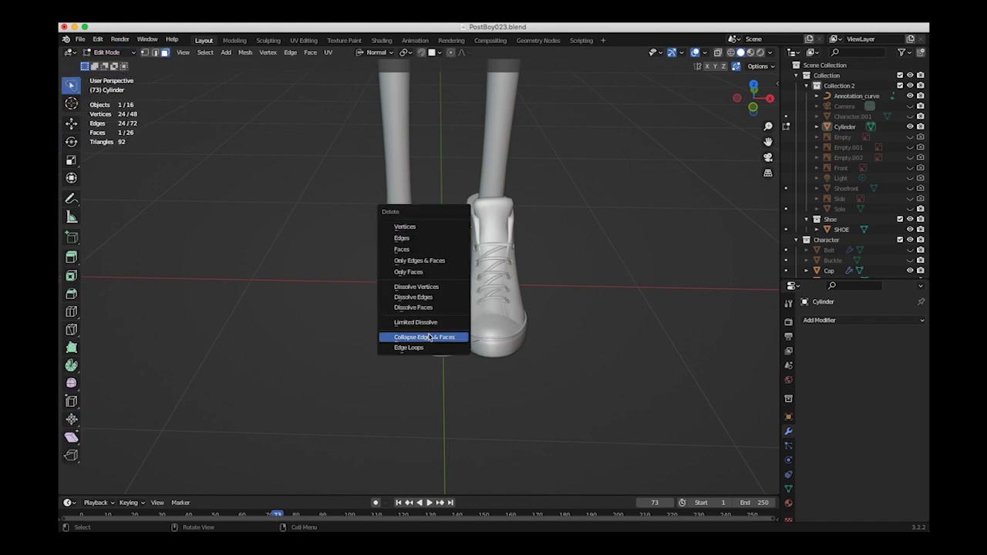
{"action": "left_click", "coordinate": [409, 251]}
{"action": "middle_click_drag", "start_coordinate": [409, 251], "coordinate": [441, 229]}
{"action": "left_click", "coordinate": [435, 240]}
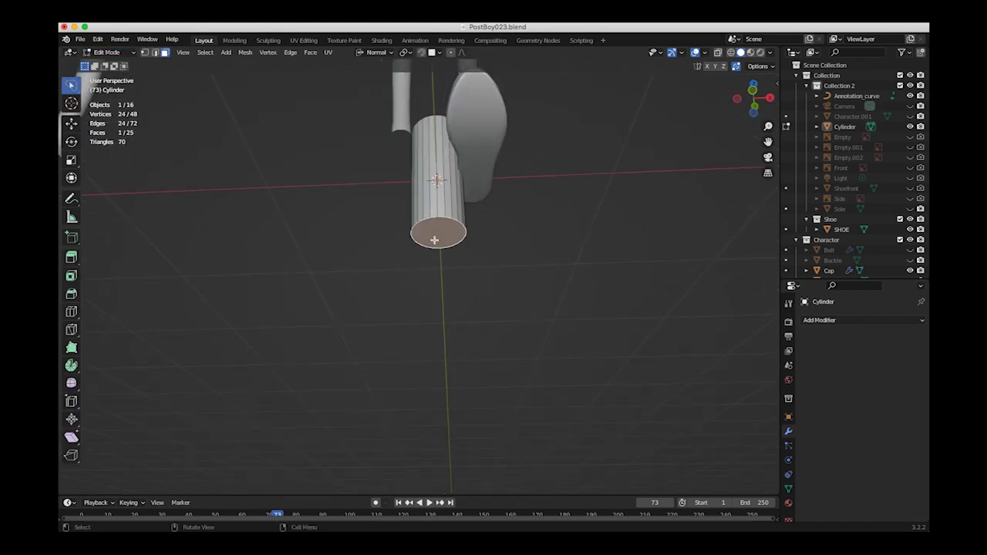
{"action": "key", "text": "x"}
{"action": "left_click", "coordinate": [414, 236]}
{"action": "middle_click_drag", "start_coordinate": [390, 258], "coordinate": [387, 288]}
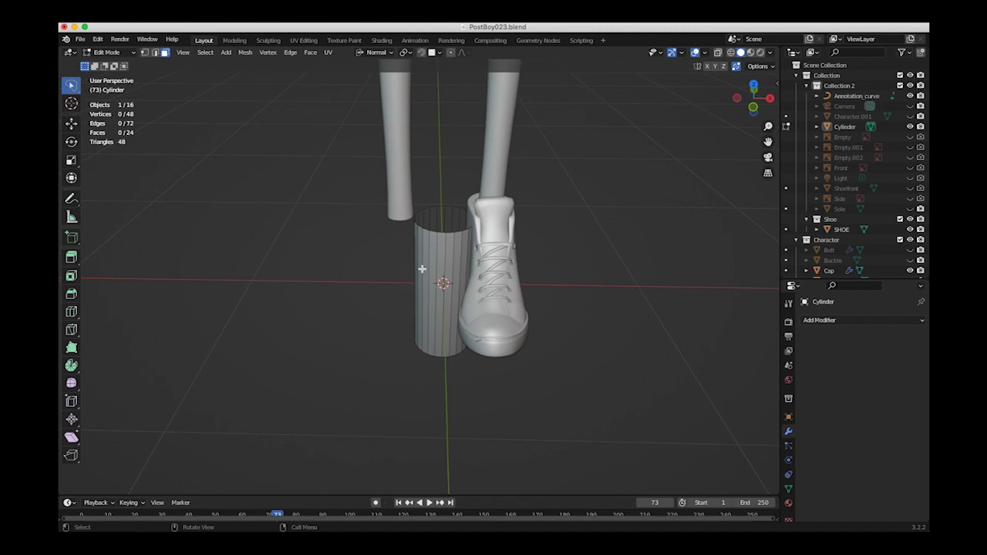
- Add five evenly spaced horizontal loop cuts around the open cylinder, then return to Object Mode
{"action": "left_click", "coordinate": [71, 313]}
{"action": "left_click", "coordinate": [421, 291]}
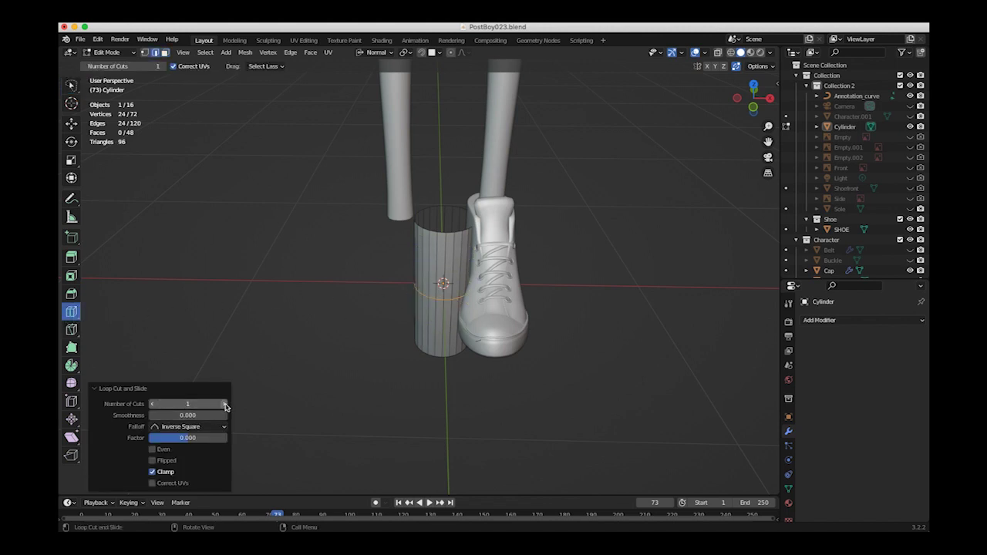
{"action": "left_click", "coordinate": [224, 406]}
{"action": "left_click", "coordinate": [225, 406]}
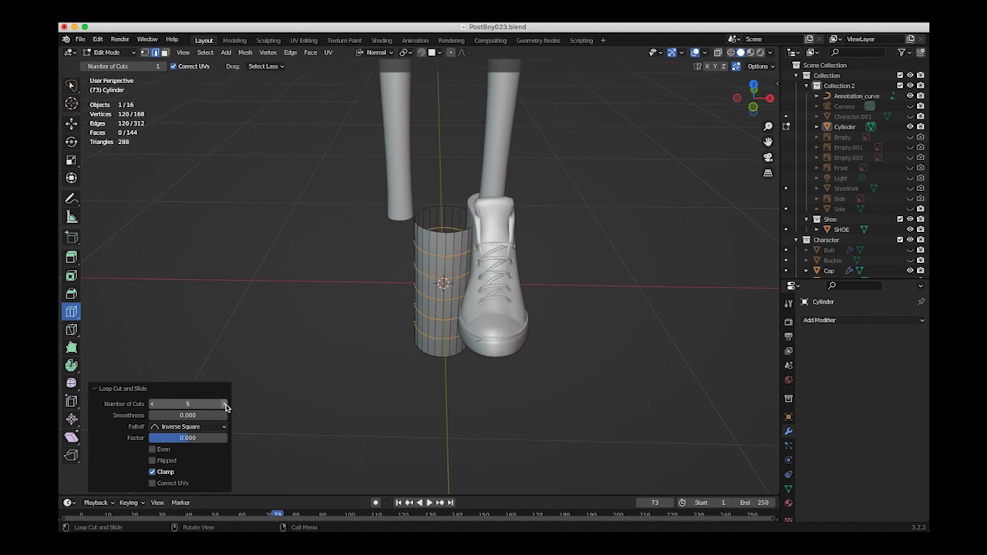
{"action": "mouse_move", "coordinate": [385, 274]}
{"action": "middle_mouse_down"}
{"action": "mouse_move", "coordinate": [419, 260]}
{"action": "mouse_move", "coordinate": [388, 270]}
{"action": "middle_mouse_up"}
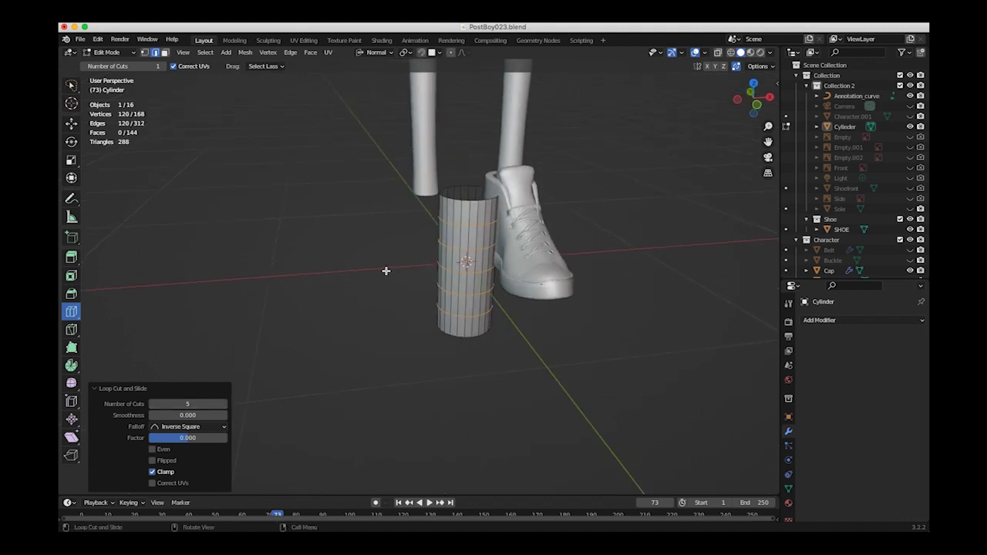
{"action": "key", "text": "space"}
{"action": "key", "text": "space"}
{"action": "middle_click_drag", "start_coordinate": [347, 262], "coordinate": [320, 260]}
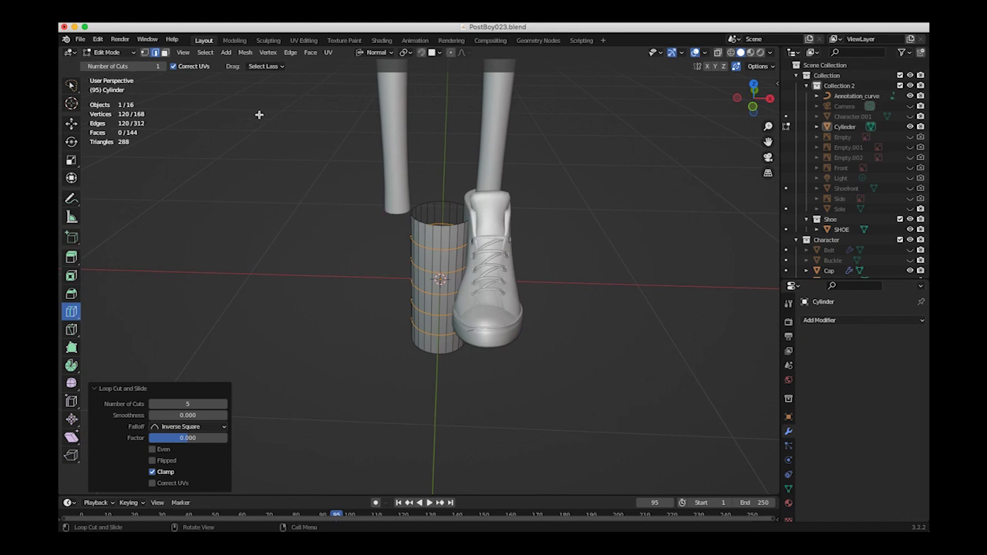
{"action": "left_click", "coordinate": [114, 53]}
{"action": "left_click", "coordinate": [110, 66]}
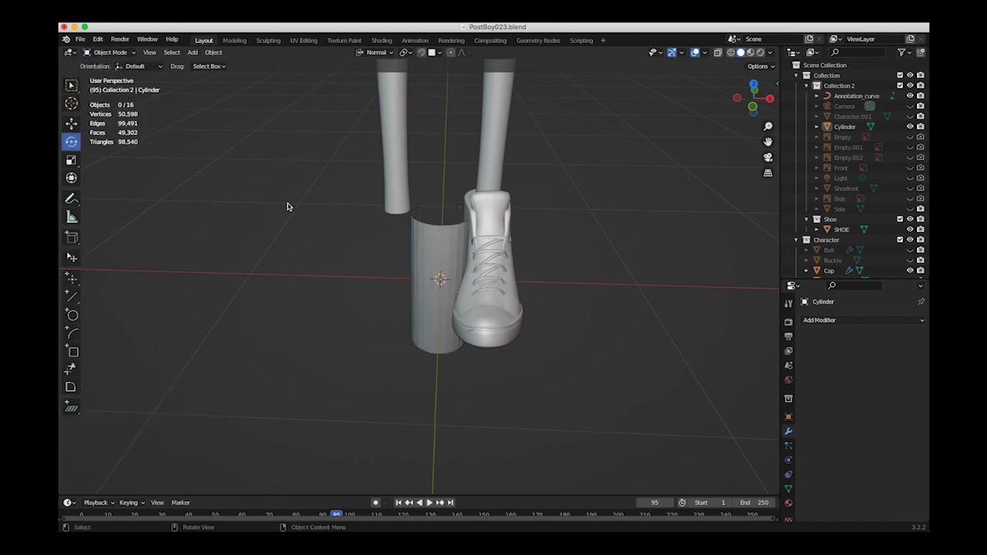
- Move the cylinder up and across so it surrounds the lower leg above the shoe
{"action": "left_click", "coordinate": [423, 249]}
{"action": "key", "text": "w"}
{"action": "left_click_drag", "start_coordinate": [440, 236], "coordinate": [543, 139]}
{"action": "middle_click_drag", "start_coordinate": [542, 138], "coordinate": [444, 362]}
{"action": "left_click_drag", "start_coordinate": [478, 334], "coordinate": [454, 314]}
- Scale the cylinder to fit around the lower leg, finishing with a uniform resize of about 1.012
{"action": "key", "text": "shift+space"}
{"action": "key", "text": "s"}
{"action": "middle_click_drag", "start_coordinate": [453, 341], "coordinate": [562, 309]}
{"action": "left_click_drag", "start_coordinate": [532, 202], "coordinate": [534, 176]}
{"action": "middle_click_drag", "start_coordinate": [535, 176], "coordinate": [502, 294]}
{"action": "key", "text": "s"}
{"action": "left_click", "coordinate": [528, 253]}
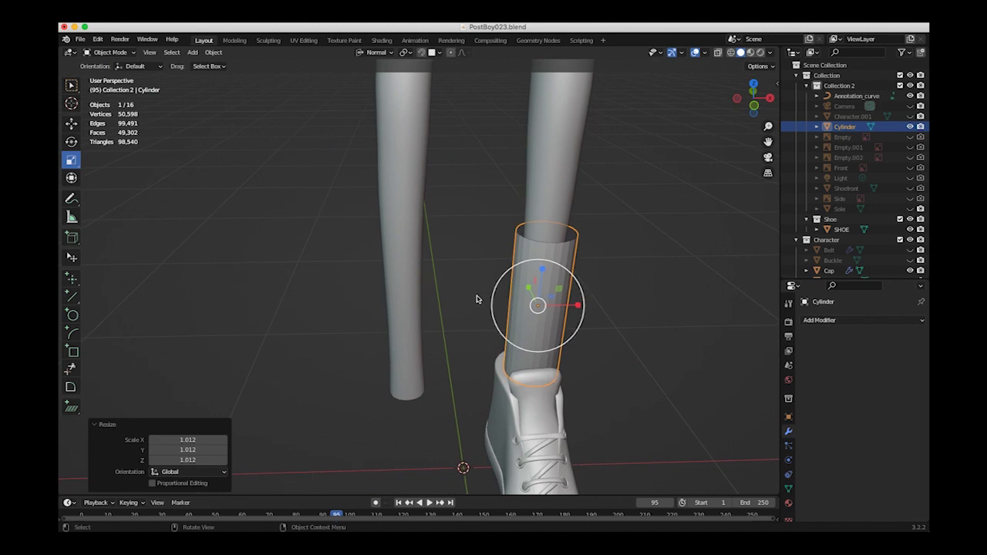
- Nudge the cylinder slightly along X to centre it on the leg, then deselect it
{"action": "key", "text": "shift+space"}
{"action": "key", "text": "g"}
{"action": "left_click_drag", "start_coordinate": [575, 307], "coordinate": [572, 308]}
{"action": "middle_click_drag", "start_coordinate": [571, 308], "coordinate": [458, 308]}
{"action": "left_click", "coordinate": [319, 392]}
{"action": "middle_click_drag", "start_coordinate": [319, 392], "coordinate": [282, 149]}
- In Edit Mode, extrude the cylinder's top edge loop and scale the new edge inward by about 0.791 to form a rim
{"action": "left_click", "coordinate": [478, 232]}
{"action": "left_click", "coordinate": [108, 52]}
{"action": "left_click", "coordinate": [108, 76]}
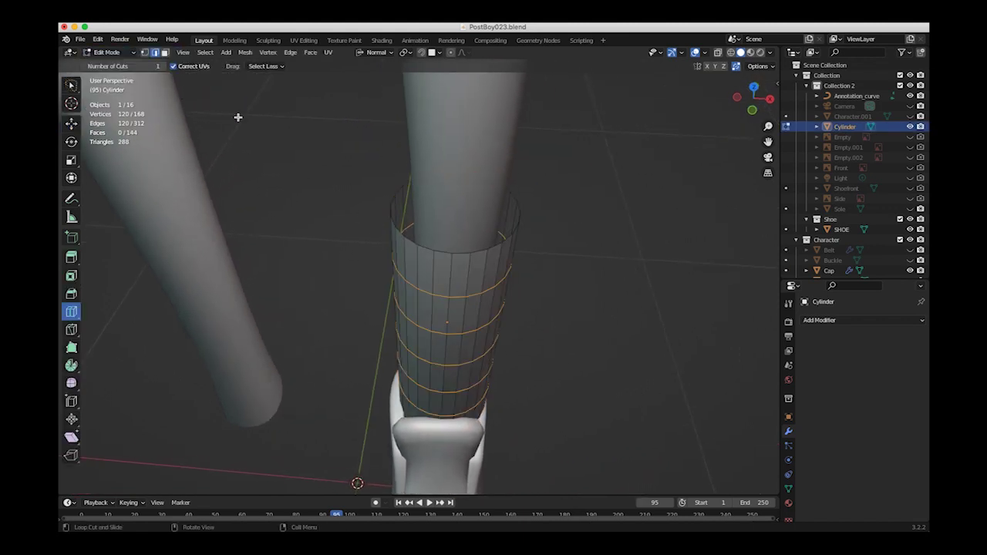
{"action": "left_click", "coordinate": [389, 202], "text": "alt"}
{"action": "middle_click_drag", "start_coordinate": [390, 203], "coordinate": [437, 213]}
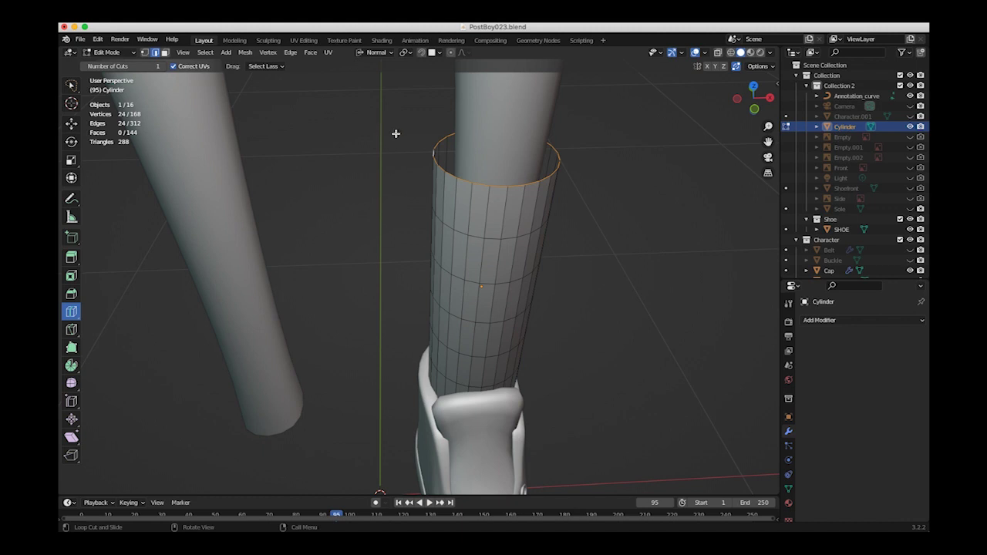
{"action": "key", "text": "e"}
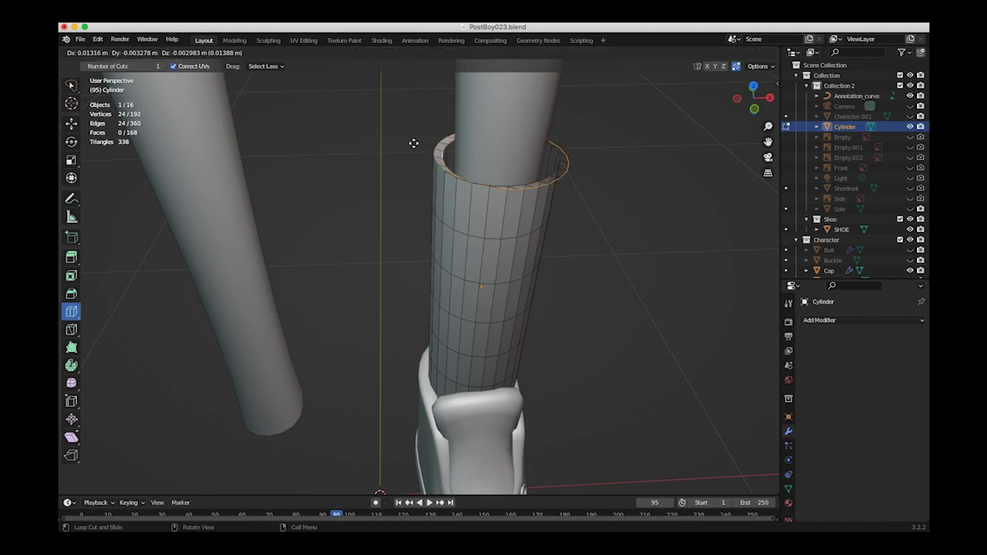
{"action": "right_click", "coordinate": [415, 143]}
{"action": "key", "text": "shift+space"}
{"action": "key", "text": "s"}
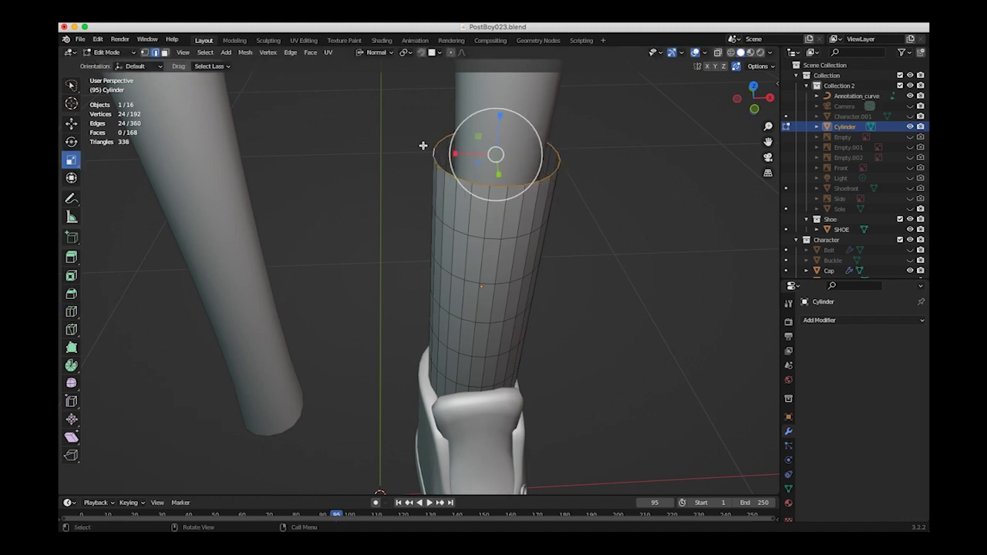
{"action": "left_click_drag", "start_coordinate": [521, 119], "coordinate": [514, 135]}
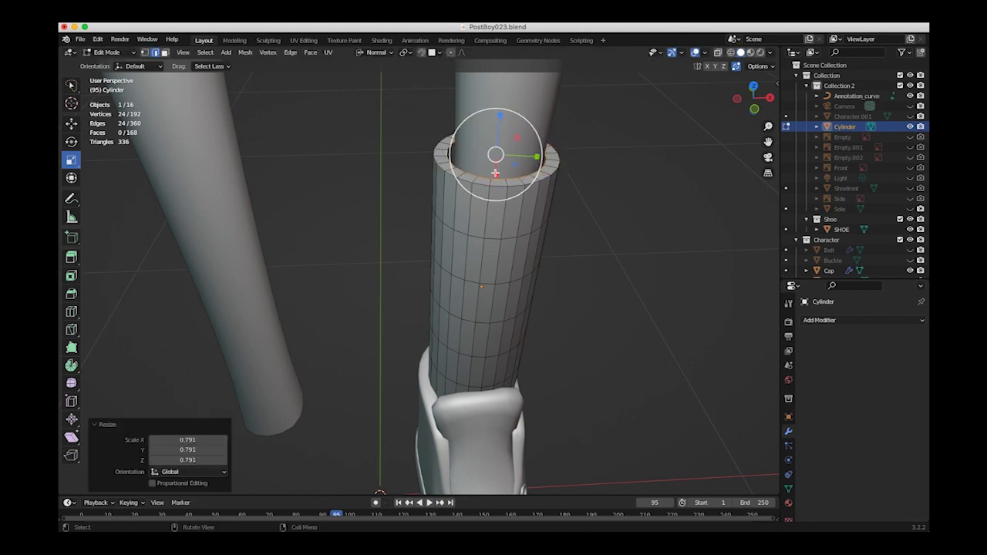
- Extrude the rim's inner edge down inside the cylinder by about 0.054 m along normal Z, then clear the selection
{"action": "key", "text": "e"}
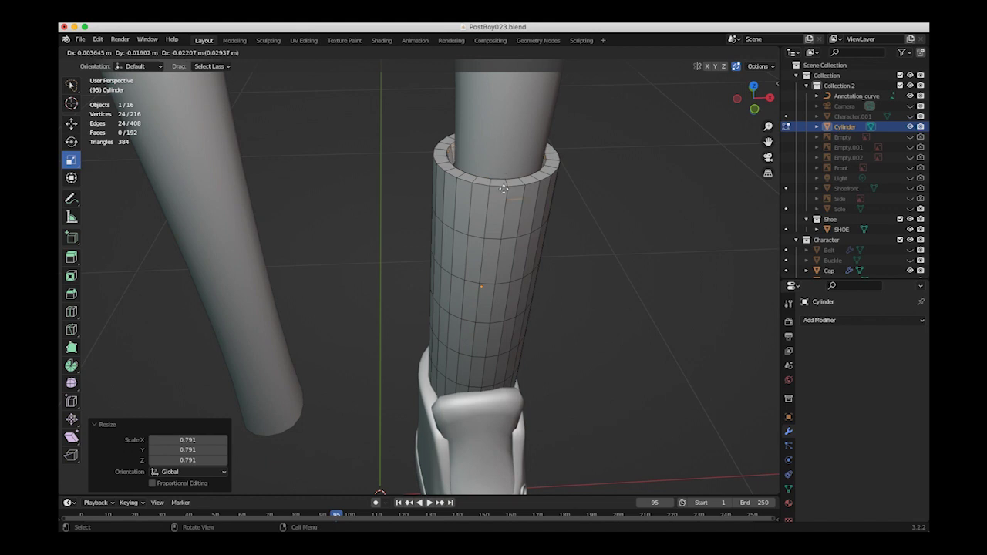
{"action": "key", "text": "z"}
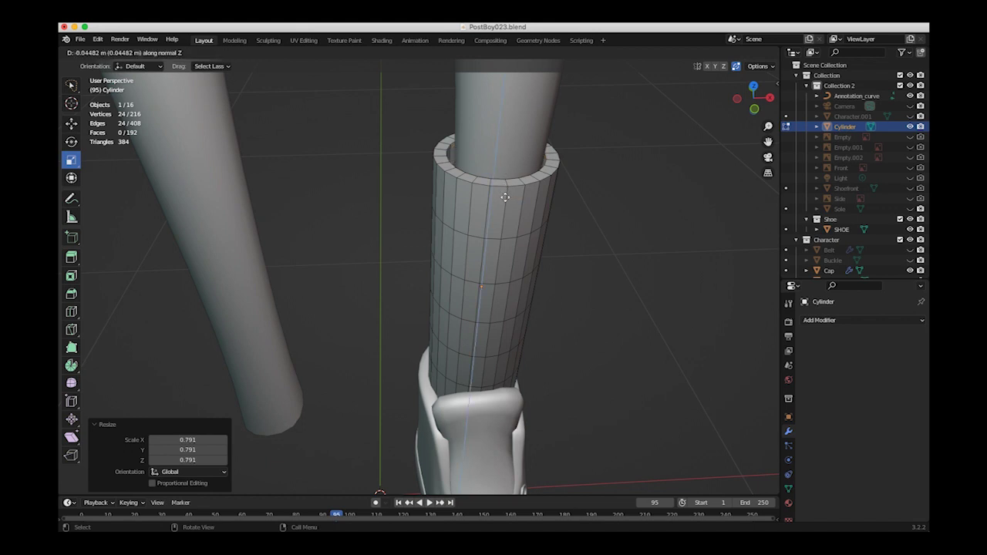
{"action": "left_click", "coordinate": [505, 202]}
{"action": "middle_click_drag", "start_coordinate": [500, 199], "coordinate": [443, 213]}
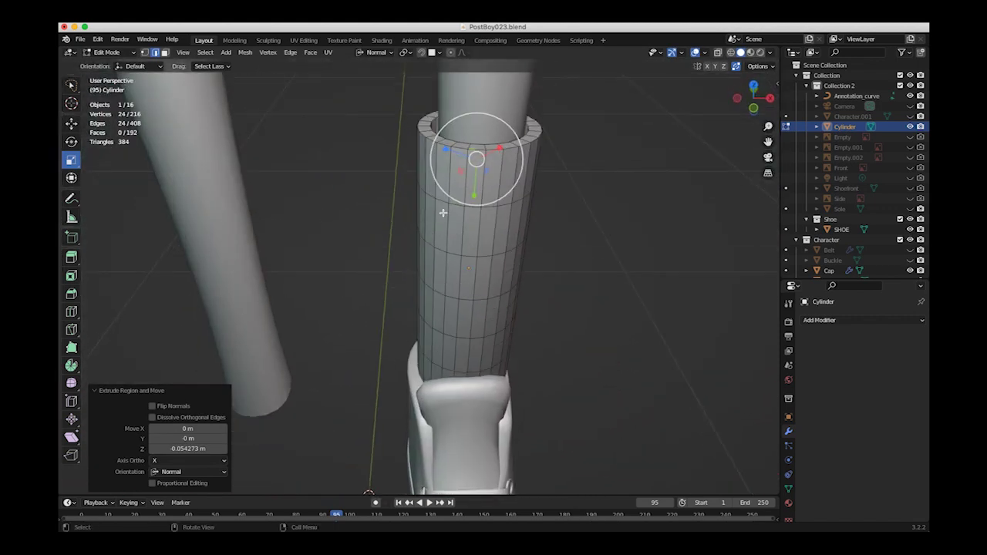
{"action": "left_click", "coordinate": [375, 195]}
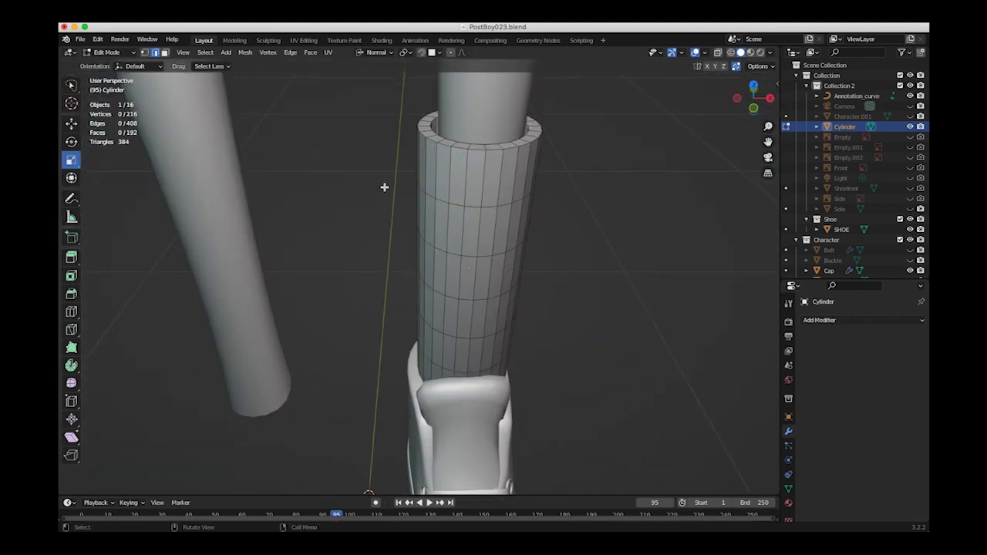
- Return to Object Mode and apply Shade Smooth to the cylinder, then deselect it
{"action": "middle_click_drag", "start_coordinate": [394, 191], "coordinate": [298, 156]}
{"action": "left_click", "coordinate": [115, 54]}
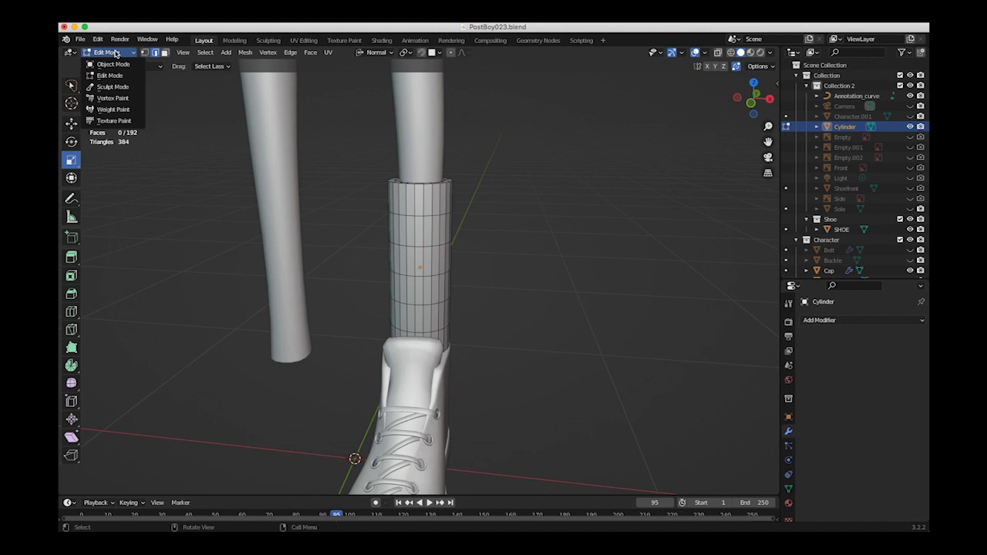
{"action": "left_click", "coordinate": [116, 65]}
{"action": "left_click", "coordinate": [376, 193]}
{"action": "left_click", "coordinate": [418, 233]}
{"action": "right_click", "coordinate": [421, 232]}
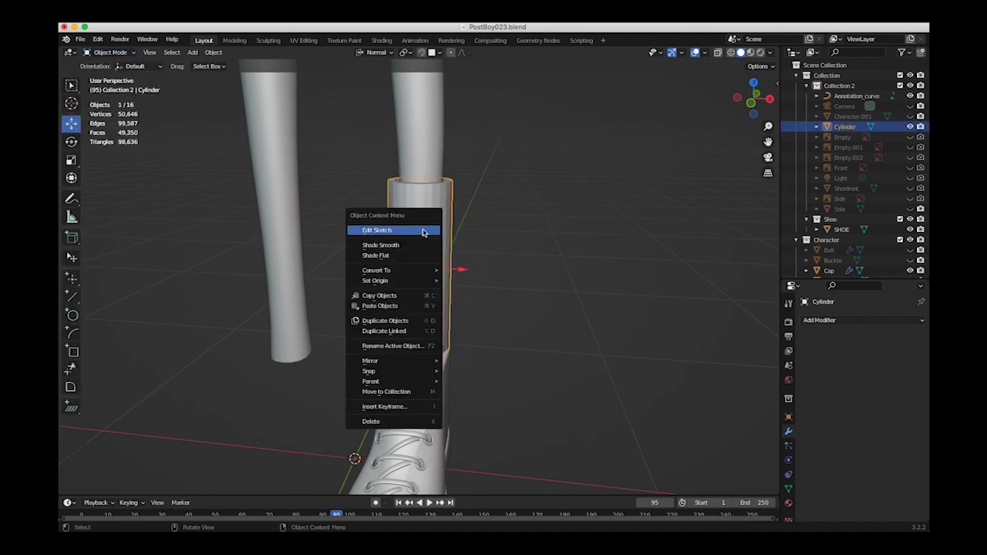
{"action": "left_click", "coordinate": [417, 245]}
{"action": "left_click", "coordinate": [342, 234]}
{"action": "middle_click_drag", "start_coordinate": [341, 234], "coordinate": [427, 248]}
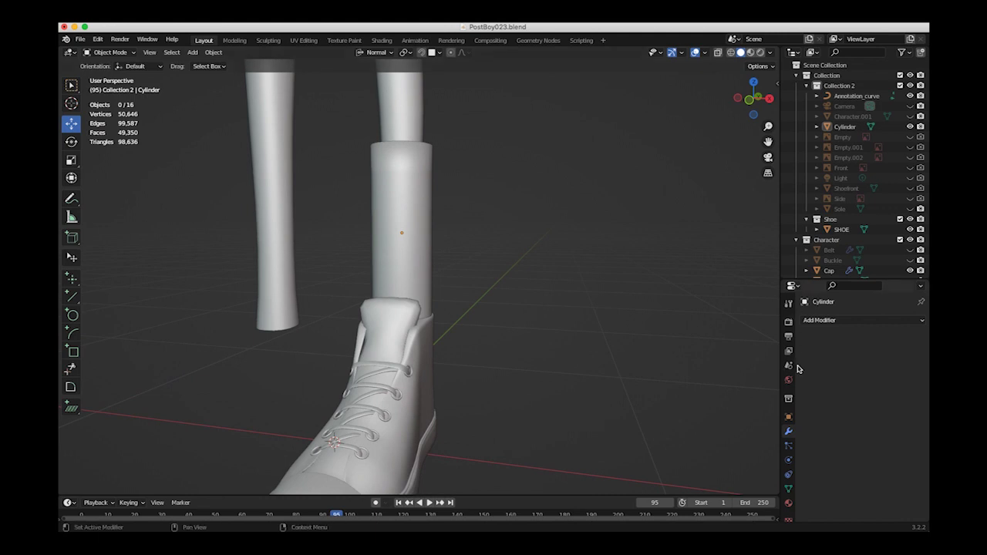
- Try to add a supporting loop cut just below the cylinder's top rim, then return to Object Mode
{"action": "middle_click_drag", "start_coordinate": [344, 202], "coordinate": [443, 245]}
{"action": "scroll", "coordinate": [516, 311], "scroll_direction": "up", "scroll_amount": 4}
{"action": "left_click", "coordinate": [442, 245]}
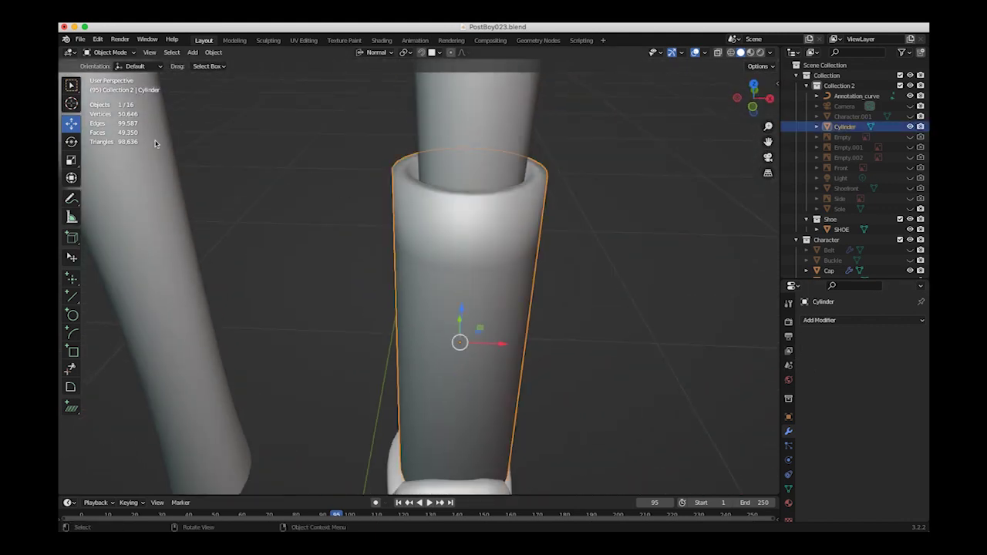
{"action": "left_click", "coordinate": [108, 51]}
{"action": "left_click", "coordinate": [108, 73]}
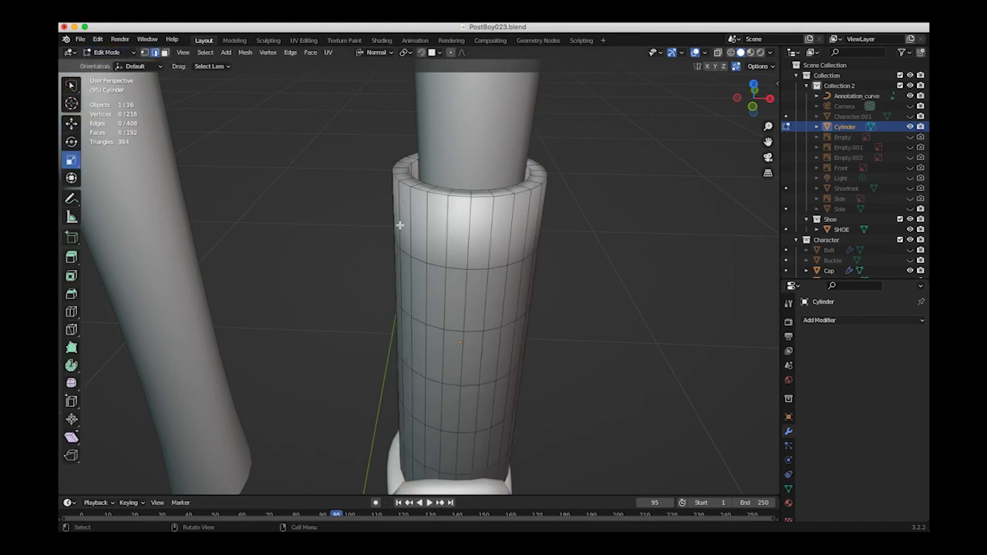
{"action": "left_click", "coordinate": [71, 312]}
{"action": "left_click_drag", "start_coordinate": [445, 237], "coordinate": [446, 206]}
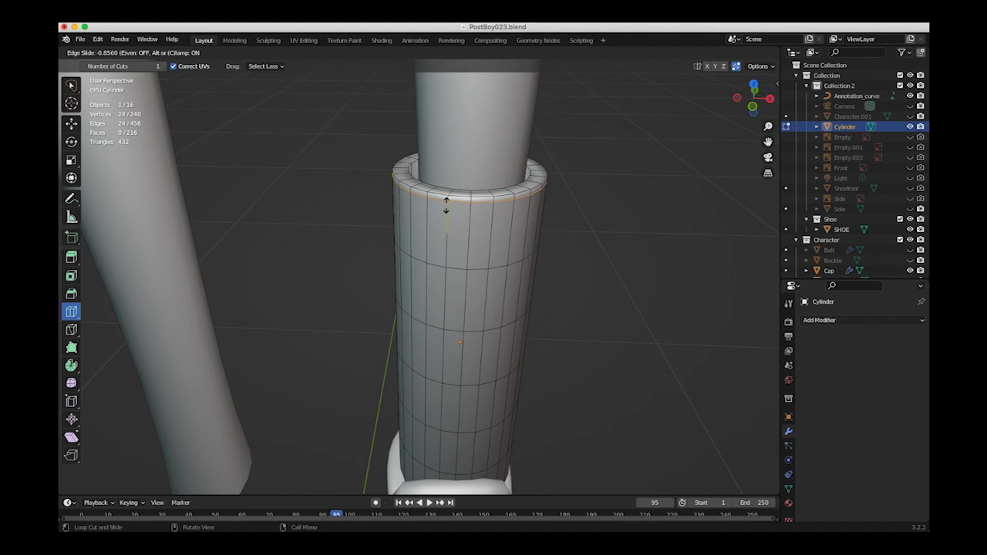
{"action": "left_click_drag", "start_coordinate": [445, 202], "coordinate": [446, 200]}
{"action": "middle_click_drag", "start_coordinate": [340, 203], "coordinate": [438, 231]}
{"action": "left_click", "coordinate": [108, 52]}
{"action": "left_click", "coordinate": [108, 66]}
{"action": "middle_click_drag", "start_coordinate": [531, 216], "coordinate": [547, 213]}
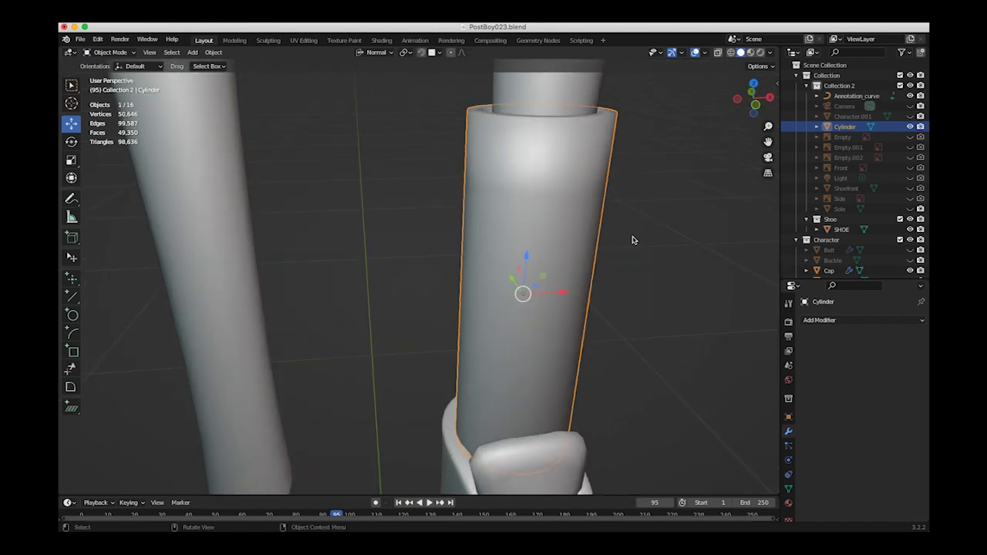
- Add a Multiresolution modifier to the cylinder and subdivide it to level 3
{"action": "left_click", "coordinate": [815, 320]}
{"action": "left_click", "coordinate": [810, 320]}
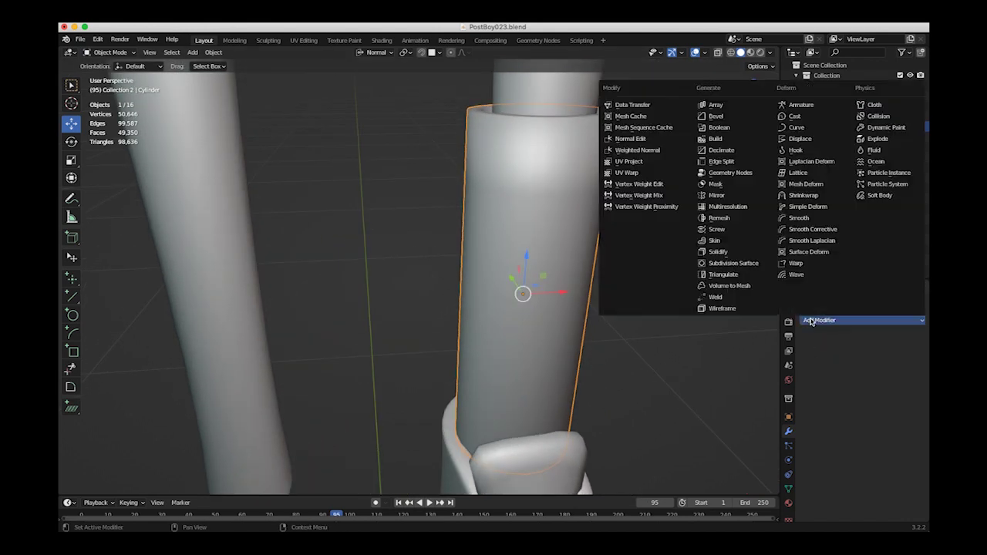
{"action": "left_click", "coordinate": [725, 207]}
{"action": "scroll", "coordinate": [664, 351], "scroll_direction": "down", "scroll_amount": 4}
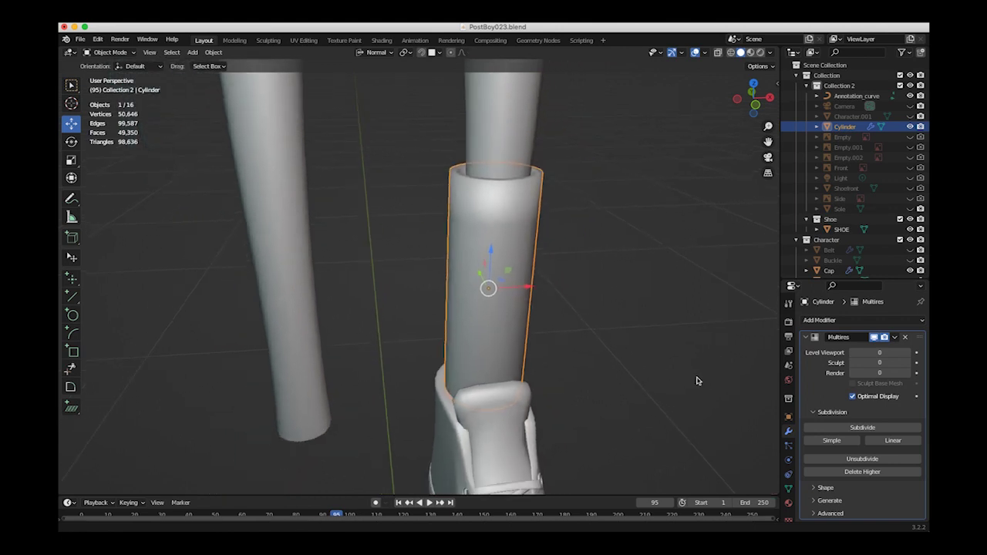
{"action": "left_click", "coordinate": [873, 429]}
{"action": "left_click", "coordinate": [872, 429]}
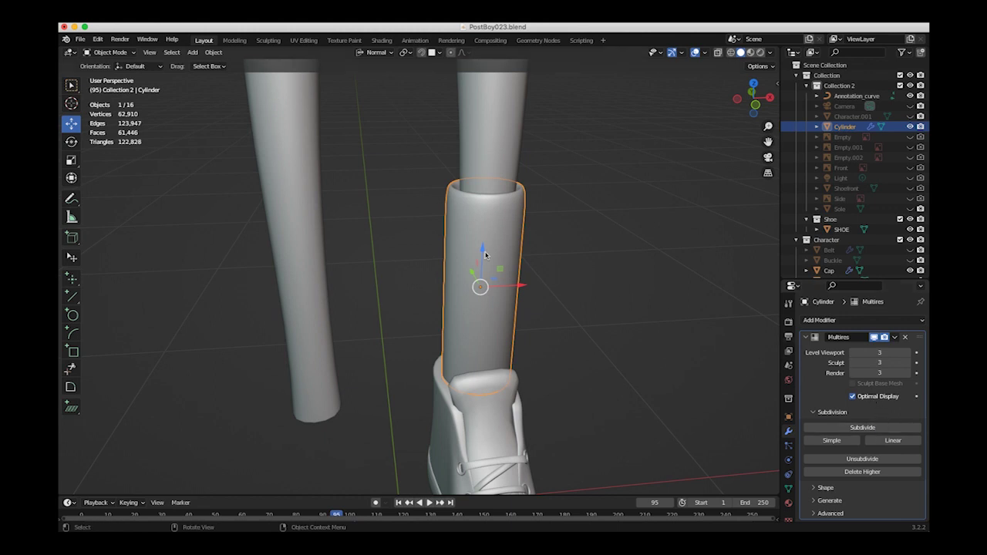
- In Sculpt Mode, puff out the sock tube's top rim all around with the Inflate/Deflate brush at 105 px radius
{"action": "left_click", "coordinate": [100, 53]}
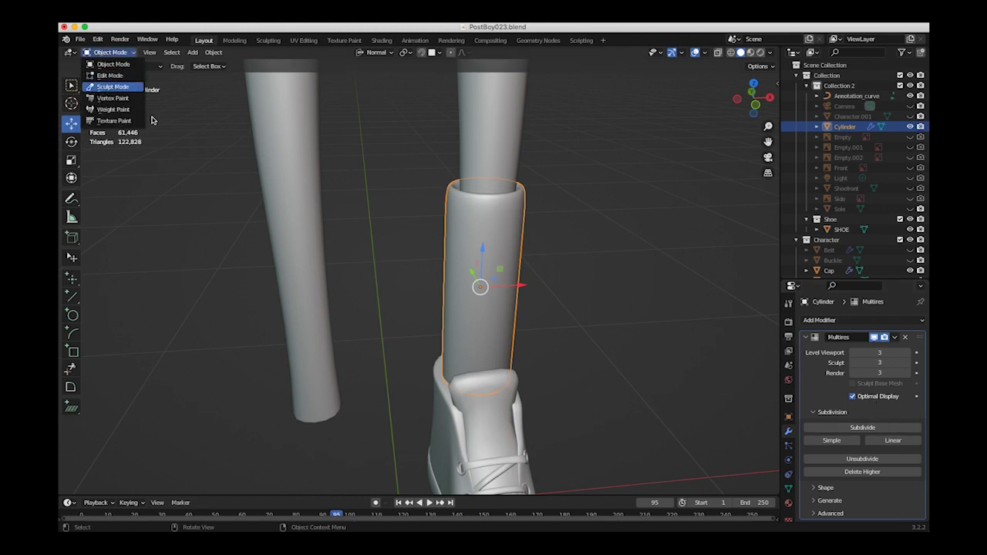
{"action": "left_click", "coordinate": [104, 83]}
{"action": "middle_click_drag", "start_coordinate": [386, 203], "coordinate": [373, 200]}
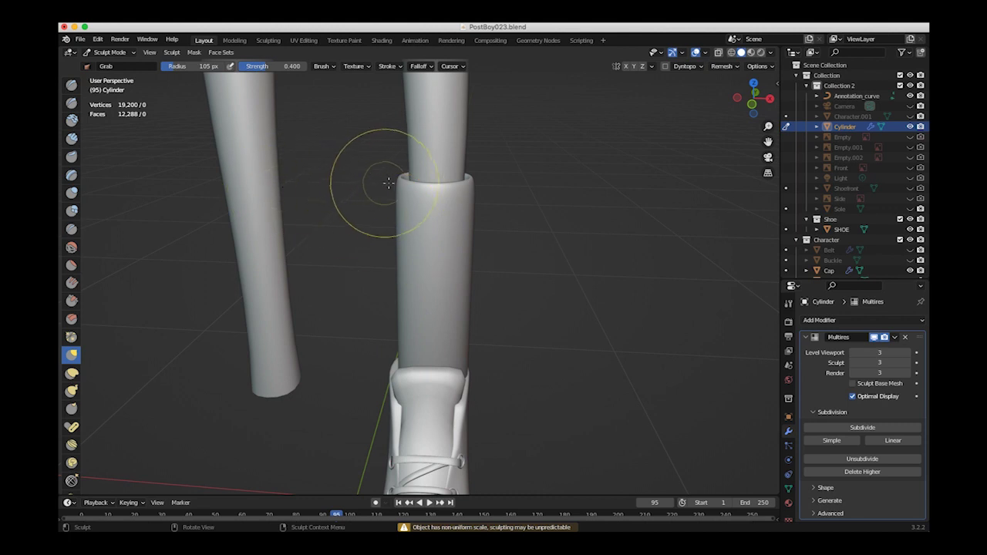
{"action": "left_click_drag", "start_coordinate": [392, 192], "coordinate": [393, 176]}
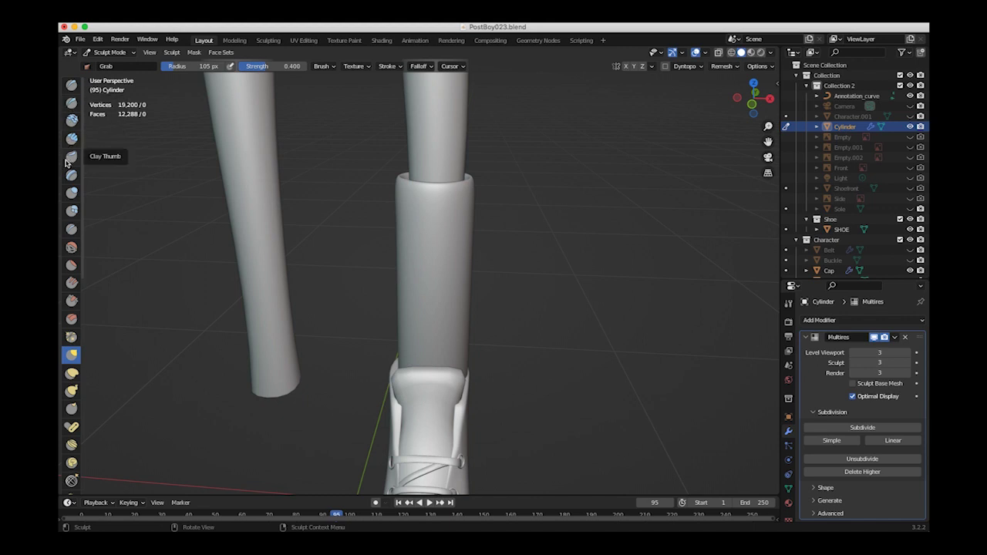
{"action": "left_click", "coordinate": [71, 193]}
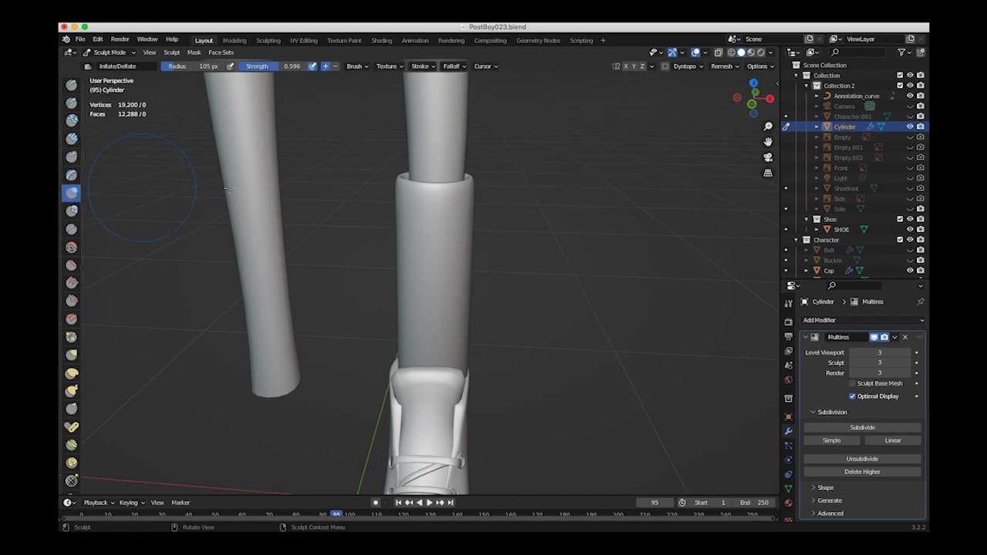
{"action": "left_click_drag", "start_coordinate": [442, 196], "coordinate": [455, 192]}
{"action": "mouse_move", "coordinate": [479, 198]}
{"action": "middle_mouse_down"}
{"action": "mouse_move", "coordinate": [334, 274]}
{"action": "mouse_move", "coordinate": [466, 247]}
{"action": "mouse_move", "coordinate": [367, 232]}
{"action": "mouse_move", "coordinate": [282, 187]}
{"action": "middle_mouse_up"}
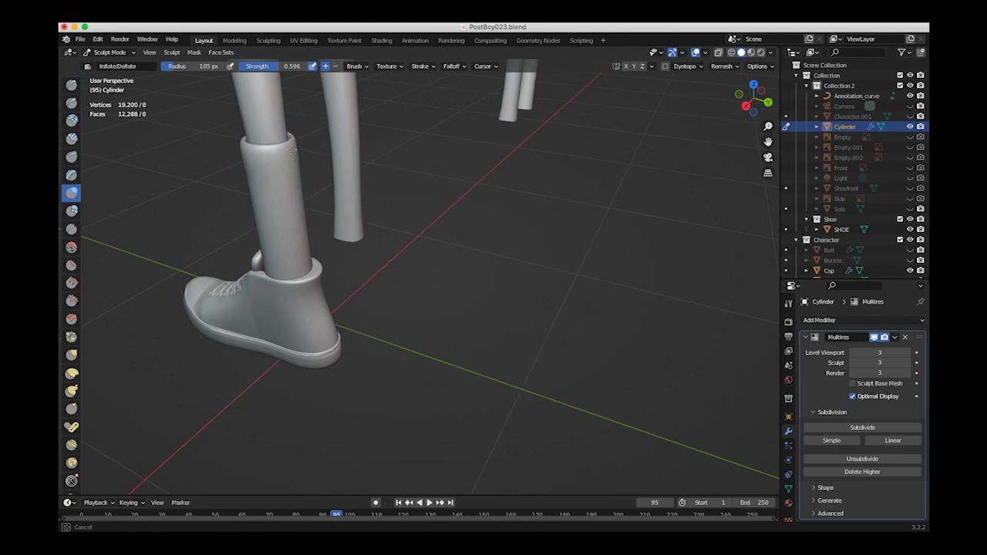
{"action": "left_click_drag", "start_coordinate": [291, 145], "coordinate": [295, 149]}
{"action": "middle_click_drag", "start_coordinate": [409, 185], "coordinate": [607, 182]}
{"action": "middle_click_drag", "start_coordinate": [481, 224], "coordinate": [357, 187]}
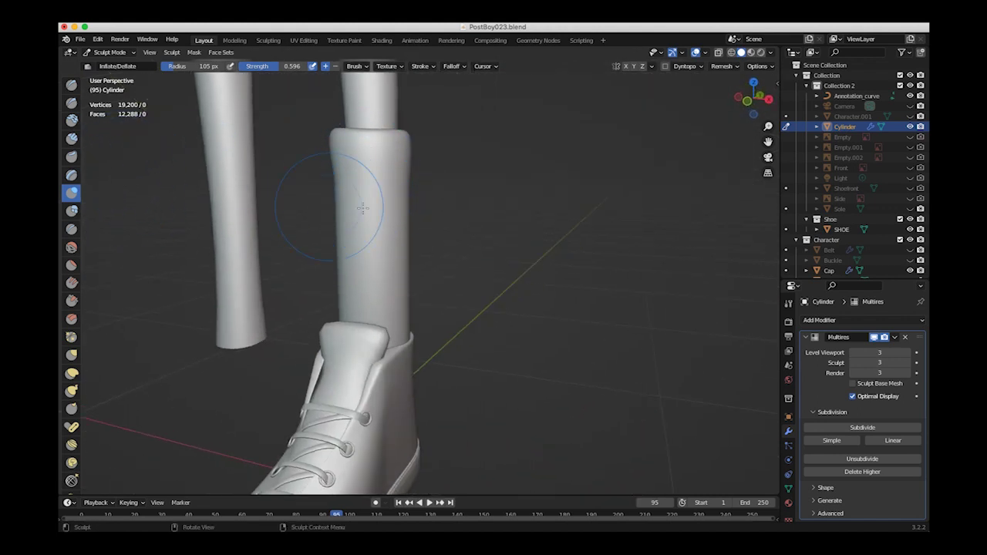
- Reduce the Inflate/Deflate brush radius to about 70 px and sculpt a bulging fold around the middle of the sock
{"action": "key", "text": "f"}
{"action": "left_click", "coordinate": [351, 230]}
{"action": "mouse_move", "coordinate": [357, 233]}
{"action": "left_mouse_down"}
{"action": "mouse_move", "coordinate": [419, 236]}
{"action": "mouse_move", "coordinate": [393, 227]}
{"action": "mouse_move", "coordinate": [407, 237]}
{"action": "left_mouse_up"}
{"action": "middle_click_drag", "start_coordinate": [407, 237], "coordinate": [484, 226]}
{"action": "mouse_move", "coordinate": [381, 262]}
{"action": "middle_mouse_down"}
{"action": "mouse_move", "coordinate": [286, 203]}
{"action": "mouse_move", "coordinate": [198, 221]}
{"action": "mouse_move", "coordinate": [538, 238]}
{"action": "middle_mouse_up"}
- Inflate a second fold around the sock's lower end just above the shoe, and touch up the fold contours
{"action": "mouse_move", "coordinate": [441, 223]}
{"action": "middle_mouse_down"}
{"action": "mouse_move", "coordinate": [449, 238]}
{"action": "mouse_move", "coordinate": [432, 250]}
{"action": "mouse_move", "coordinate": [458, 269]}
{"action": "middle_mouse_up"}
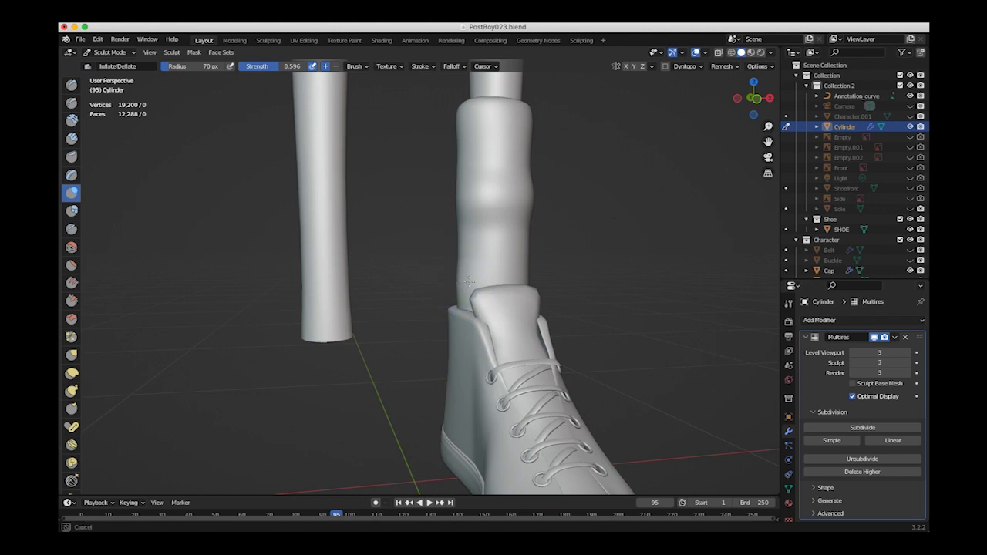
{"action": "mouse_move", "coordinate": [469, 270]}
{"action": "middle_mouse_down"}
{"action": "mouse_move", "coordinate": [341, 275]}
{"action": "mouse_move", "coordinate": [331, 266]}
{"action": "mouse_move", "coordinate": [371, 266]}
{"action": "mouse_move", "coordinate": [295, 255]}
{"action": "mouse_move", "coordinate": [304, 242]}
{"action": "mouse_move", "coordinate": [448, 223]}
{"action": "middle_mouse_up"}
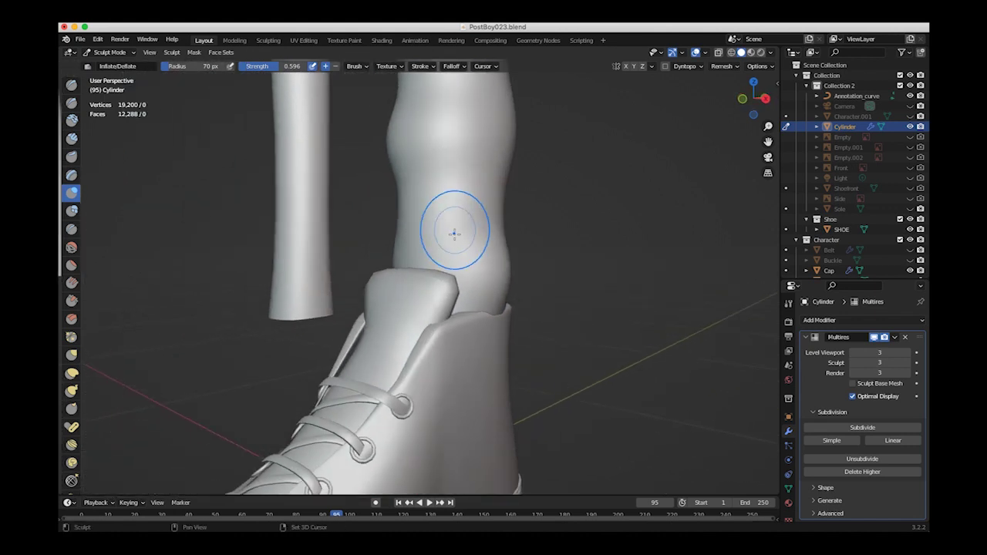
{"action": "left_click_drag", "start_coordinate": [499, 304], "coordinate": [499, 309], "text": "ctrl"}
{"action": "mouse_move", "coordinate": [499, 305]}
{"action": "middle_mouse_down"}
{"action": "mouse_move", "coordinate": [463, 337]}
{"action": "mouse_move", "coordinate": [511, 242]}
{"action": "middle_mouse_up"}
{"action": "mouse_move", "coordinate": [512, 242]}
{"action": "left_mouse_down"}
{"action": "mouse_move", "coordinate": [522, 200]}
{"action": "mouse_move", "coordinate": [545, 193]}
{"action": "left_mouse_up"}
{"action": "middle_click_drag", "start_coordinate": [545, 194], "coordinate": [509, 185]}
{"action": "left_click_drag", "start_coordinate": [509, 185], "coordinate": [540, 189]}
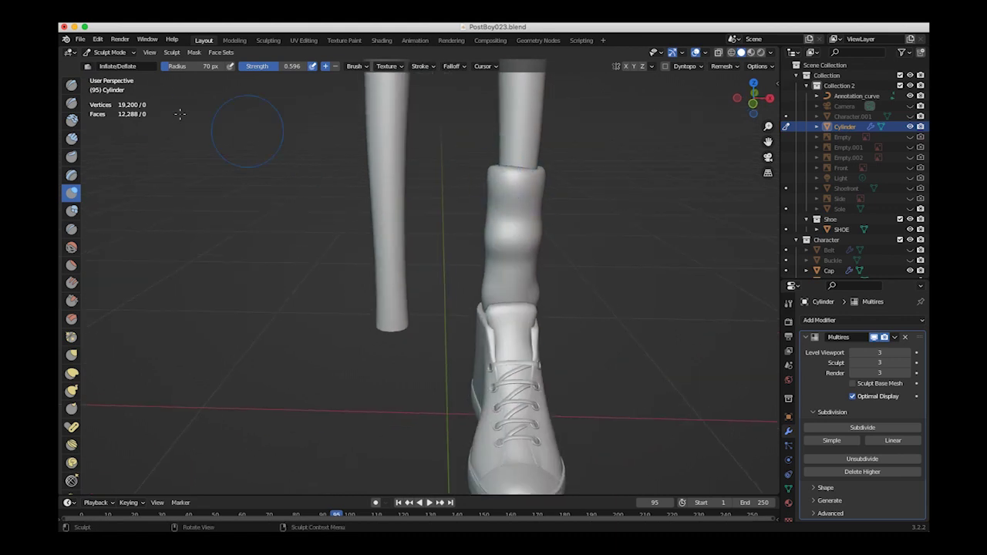
- Refine the sock's fold contours with the Clay, Smooth and Grab brushes at 93 px radius
{"action": "left_click", "coordinate": [72, 121]}
{"action": "left_click_drag", "start_coordinate": [479, 198], "coordinate": [527, 229]}
{"action": "mouse_move", "coordinate": [495, 247]}
{"action": "middle_mouse_down"}
{"action": "mouse_move", "coordinate": [470, 243]}
{"action": "mouse_move", "coordinate": [507, 238]}
{"action": "mouse_move", "coordinate": [342, 265]}
{"action": "mouse_move", "coordinate": [442, 228]}
{"action": "mouse_move", "coordinate": [72, 284]}
{"action": "middle_mouse_up"}
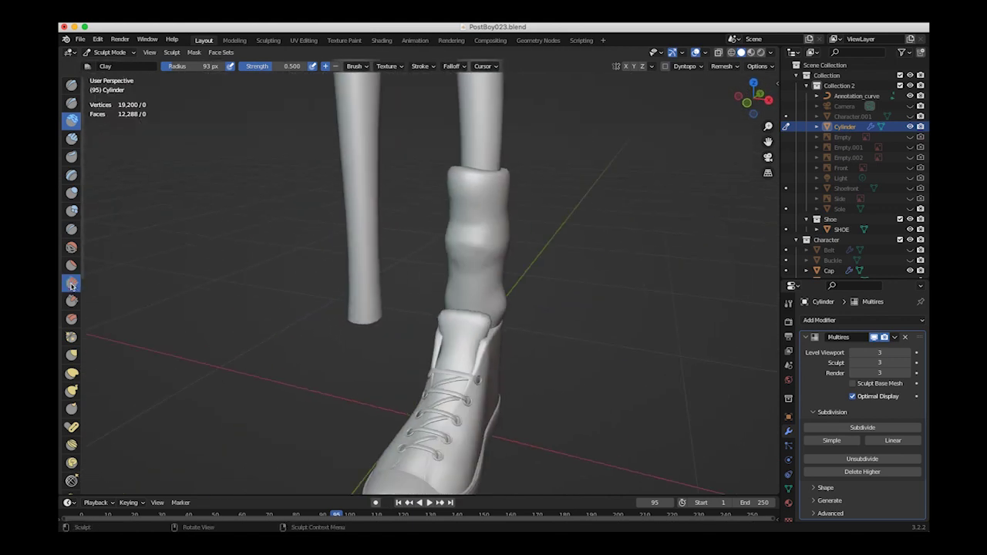
{"action": "left_click", "coordinate": [71, 247]}
{"action": "mouse_move", "coordinate": [502, 303]}
{"action": "middle_mouse_down"}
{"action": "mouse_move", "coordinate": [269, 258]}
{"action": "mouse_move", "coordinate": [93, 293]}
{"action": "middle_mouse_up"}
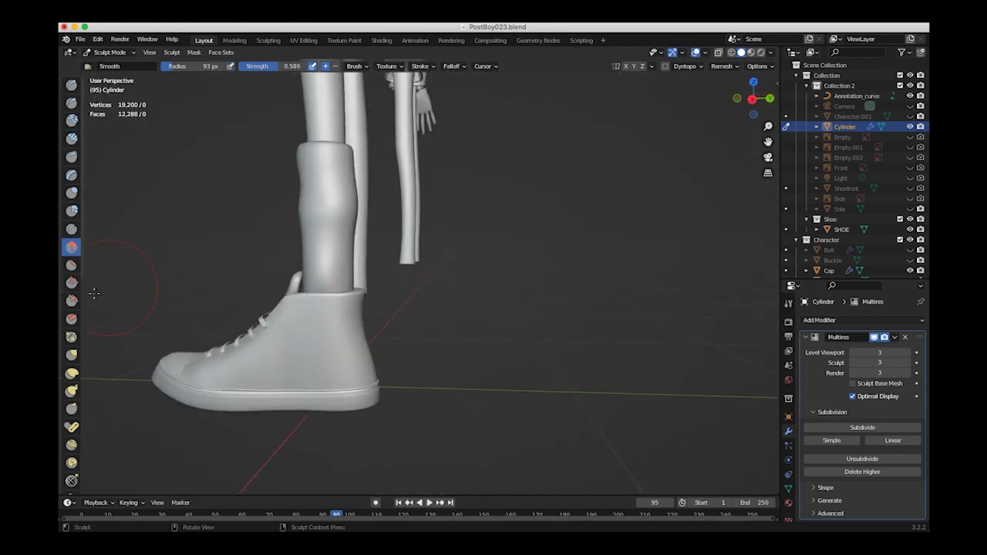
{"action": "left_click", "coordinate": [71, 355]}
{"action": "mouse_move", "coordinate": [309, 270]}
{"action": "middle_mouse_down"}
{"action": "mouse_move", "coordinate": [405, 255]}
{"action": "mouse_move", "coordinate": [496, 194]}
{"action": "middle_mouse_up"}
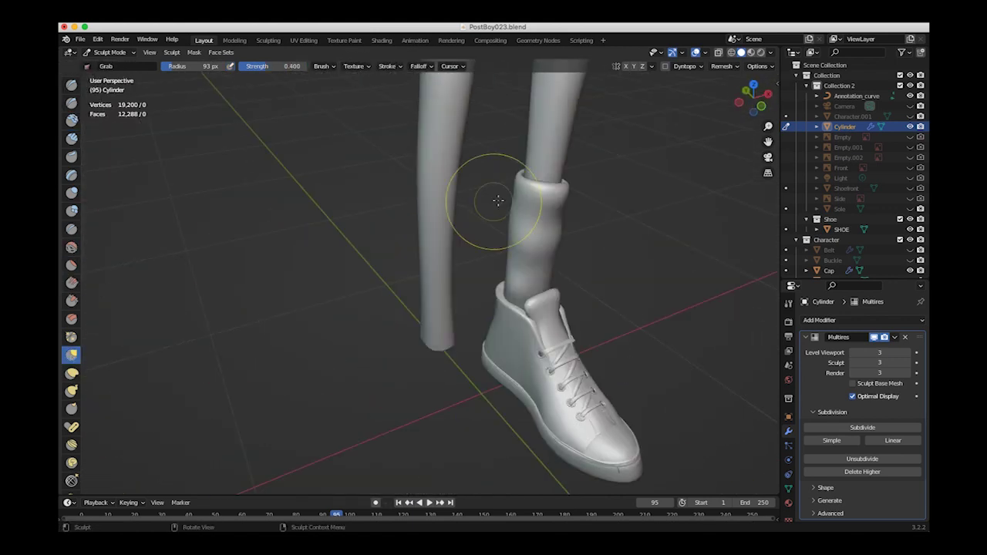
{"action": "middle_click_drag", "start_coordinate": [530, 260], "coordinate": [463, 221]}
- Deepen the grooves between the sock's folds with the Crease brush, adjusting its size and strength
{"action": "left_click", "coordinate": [71, 85]}
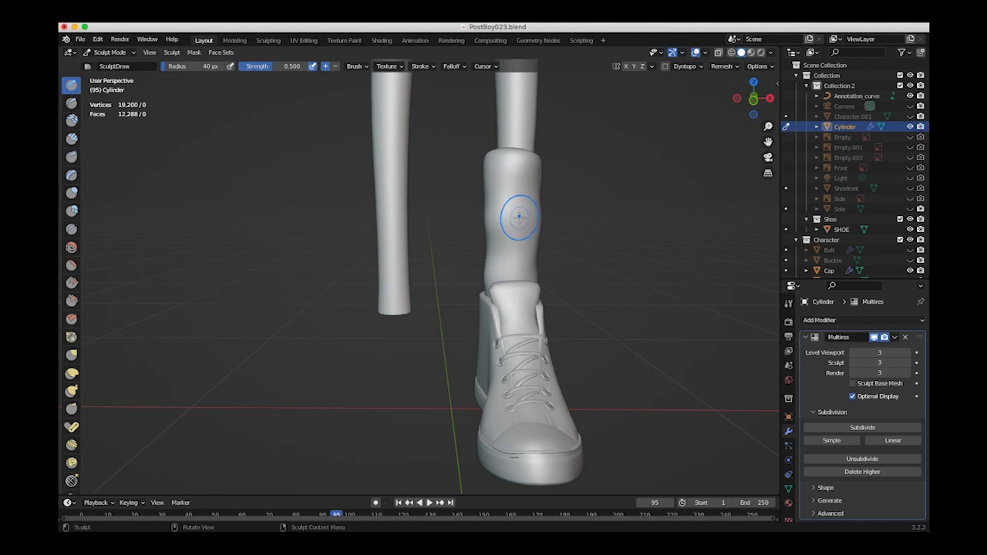
{"action": "mouse_move", "coordinate": [467, 221]}
{"action": "middle_mouse_down"}
{"action": "mouse_move", "coordinate": [342, 192]}
{"action": "mouse_move", "coordinate": [428, 230]}
{"action": "mouse_move", "coordinate": [360, 285]}
{"action": "mouse_move", "coordinate": [332, 285]}
{"action": "middle_mouse_up"}
{"action": "left_click", "coordinate": [71, 229]}
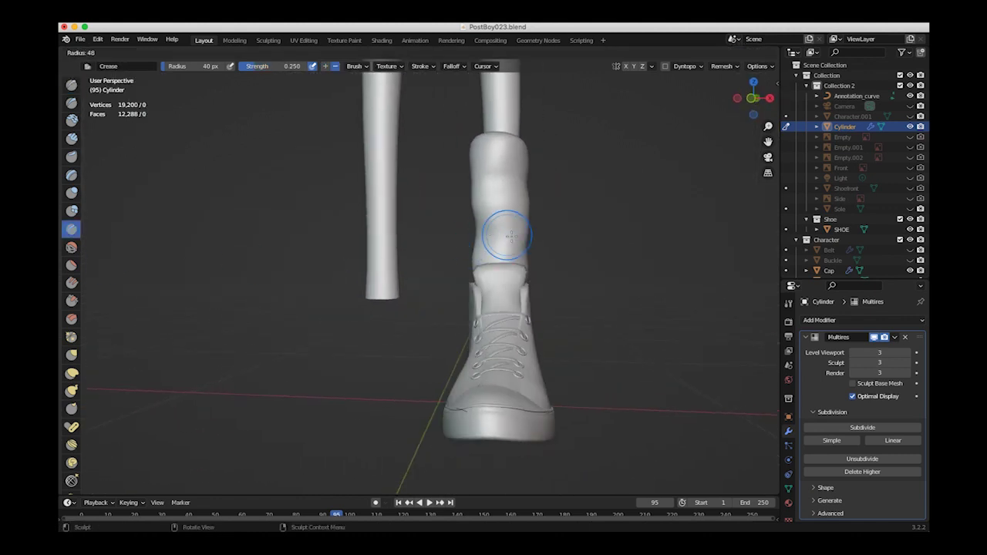
{"action": "middle_click_drag", "start_coordinate": [447, 252], "coordinate": [297, 280]}
{"action": "mouse_move", "coordinate": [305, 203]}
{"action": "middle_mouse_down"}
{"action": "mouse_move", "coordinate": [314, 219]}
{"action": "mouse_move", "coordinate": [417, 274]}
{"action": "mouse_move", "coordinate": [507, 284]}
{"action": "mouse_move", "coordinate": [393, 241]}
{"action": "mouse_move", "coordinate": [498, 200]}
{"action": "mouse_move", "coordinate": [331, 209]}
{"action": "mouse_move", "coordinate": [540, 260]}
{"action": "mouse_move", "coordinate": [571, 310]}
{"action": "mouse_move", "coordinate": [640, 288]}
{"action": "mouse_move", "coordinate": [408, 229]}
{"action": "mouse_move", "coordinate": [463, 308]}
{"action": "mouse_move", "coordinate": [449, 387]}
{"action": "mouse_move", "coordinate": [499, 305]}
{"action": "mouse_move", "coordinate": [408, 273]}
{"action": "middle_mouse_up"}
{"action": "key", "text": "shift+s"}
{"action": "key", "text": "shift+f"}
{"action": "left_click", "coordinate": [467, 205]}
- Save PostBoy023.blend, then return to Object Mode with nothing selected
{"action": "scroll", "coordinate": [448, 387], "scroll_direction": "down", "scroll_amount": 5}
{"action": "left_click", "coordinate": [80, 38]}
{"action": "left_click", "coordinate": [101, 108]}
{"action": "left_click", "coordinate": [110, 53]}
{"action": "left_click", "coordinate": [113, 66]}
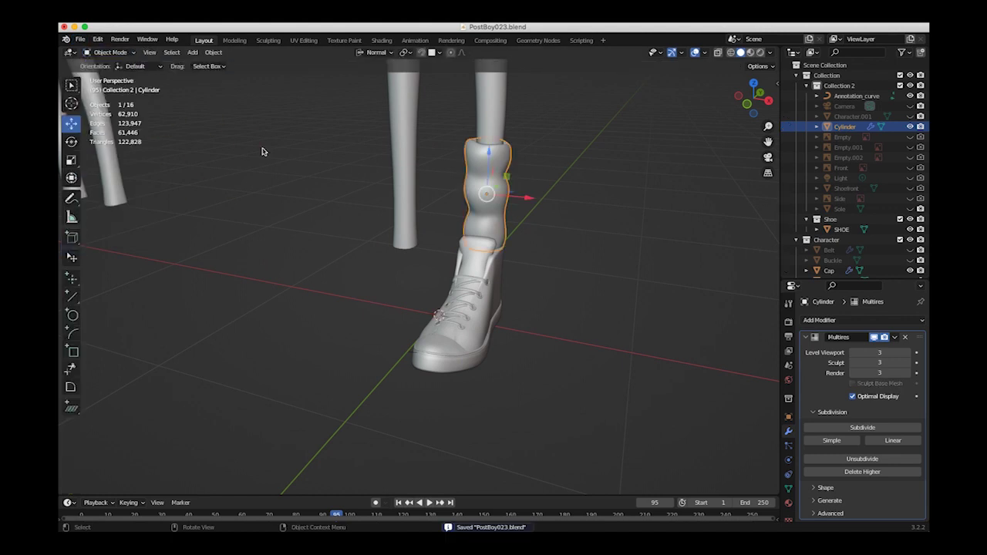
{"action": "scroll", "coordinate": [332, 308], "scroll_direction": "down", "scroll_amount": 3}
{"action": "scroll", "coordinate": [331, 309], "scroll_direction": "up", "scroll_amount": 3}
{"action": "mouse_move", "coordinate": [342, 255]}
{"action": "middle_mouse_down"}
{"action": "mouse_move", "coordinate": [408, 238]}
{"action": "mouse_move", "coordinate": [343, 223]}
{"action": "mouse_move", "coordinate": [391, 267]}
{"action": "middle_mouse_up"}
{"action": "left_click", "coordinate": [342, 223]}
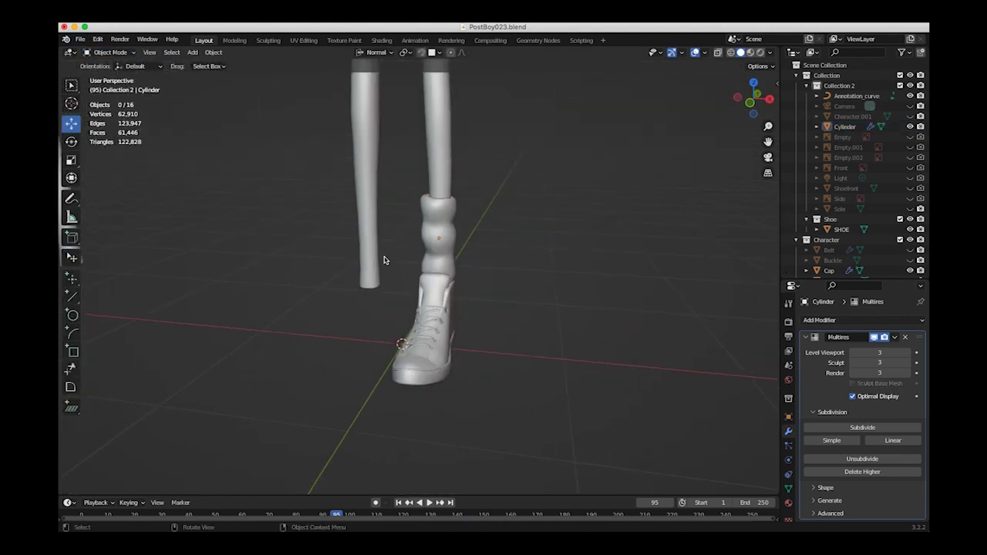
- Switch to the UV Editing workspace and mark a seam along one vertical edge loop of the sock cylinder
{"action": "left_click", "coordinate": [303, 40]}
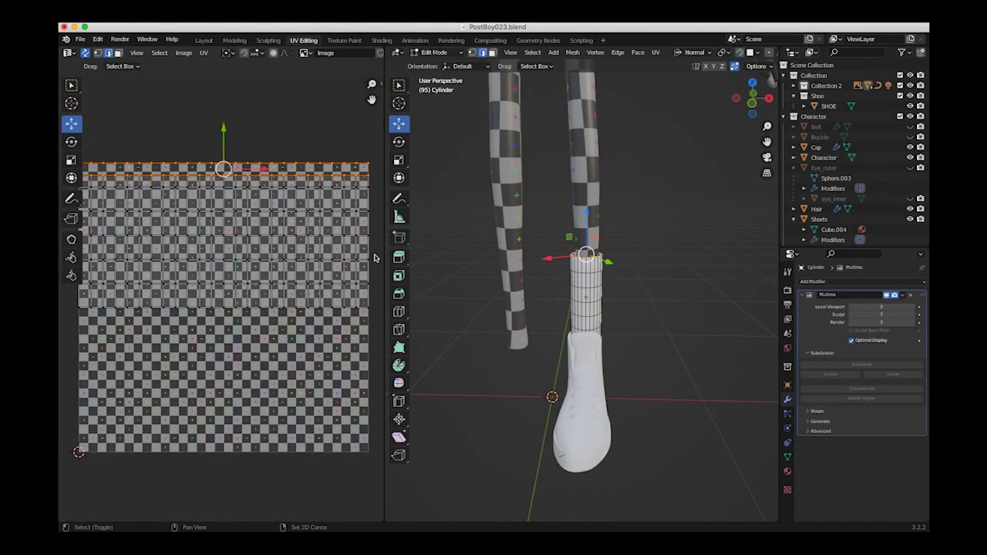
{"action": "middle_click_drag", "start_coordinate": [376, 258], "coordinate": [368, 216]}
{"action": "middle_click_drag", "start_coordinate": [487, 284], "coordinate": [455, 284]}
{"action": "key", "text": "KP_Decimal"}
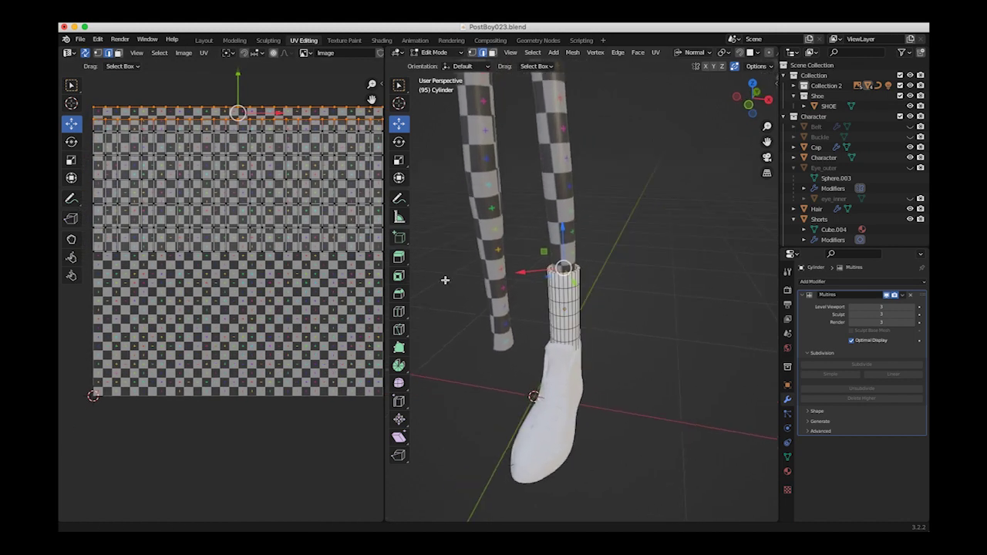
{"action": "scroll", "coordinate": [450, 258], "scroll_direction": "down", "scroll_amount": 1}
{"action": "middle_click_drag", "start_coordinate": [465, 279], "coordinate": [716, 286]}
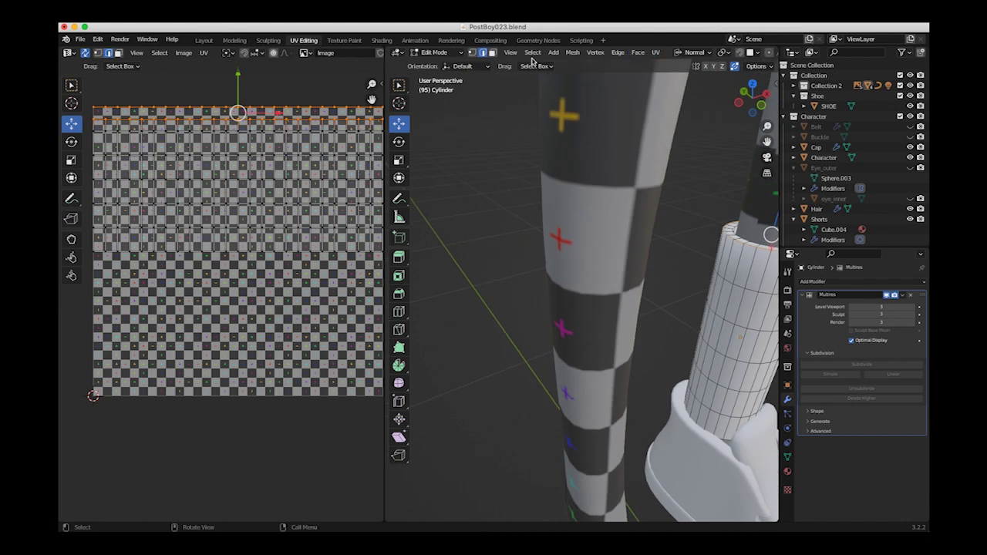
{"action": "left_click", "coordinate": [731, 260], "text": "alt"}
{"action": "middle_click_drag", "start_coordinate": [731, 259], "coordinate": [697, 280]}
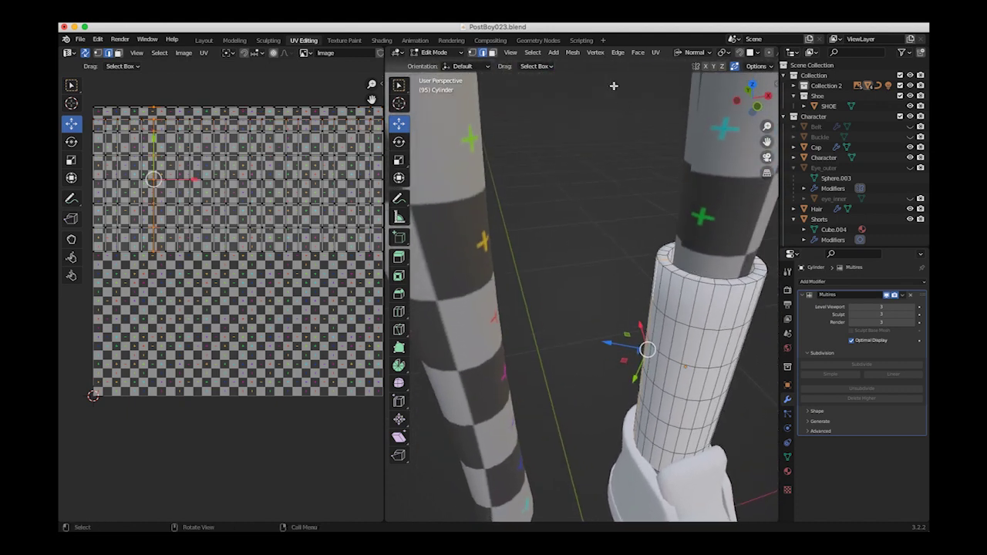
{"action": "left_click", "coordinate": [655, 52]}
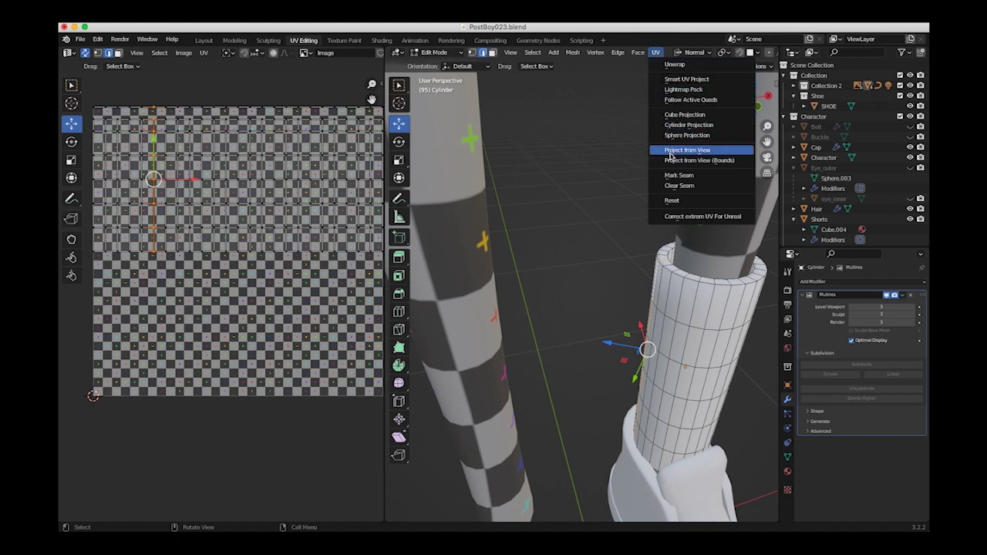
{"action": "left_click", "coordinate": [656, 174]}
- Unwrap the whole sock mesh and apply Minimize Stretch to its UV layout
{"action": "key", "text": "a"}
{"action": "left_click", "coordinate": [654, 52]}
{"action": "left_click", "coordinate": [657, 65]}
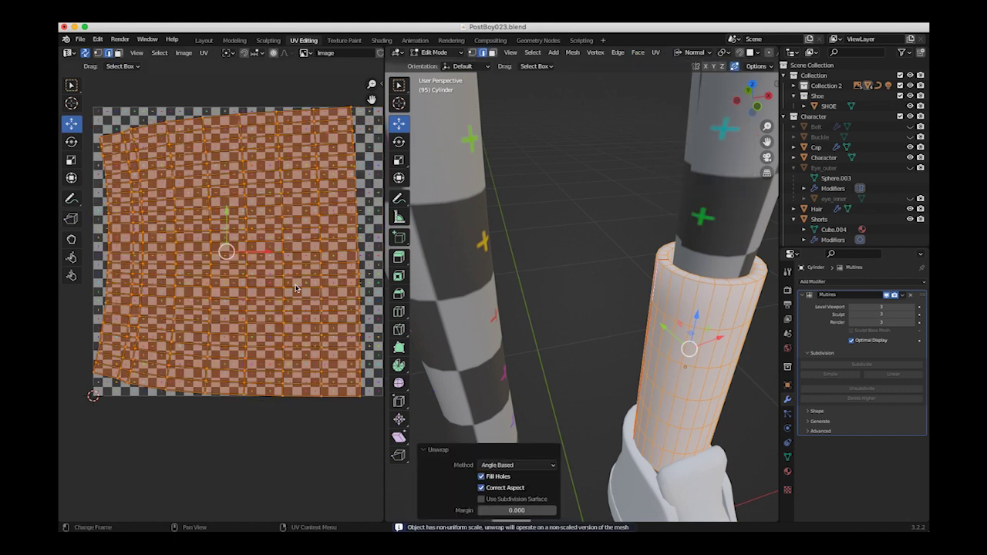
{"action": "scroll", "coordinate": [295, 288], "scroll_direction": "down", "scroll_amount": 1}
{"action": "left_click", "coordinate": [204, 52]}
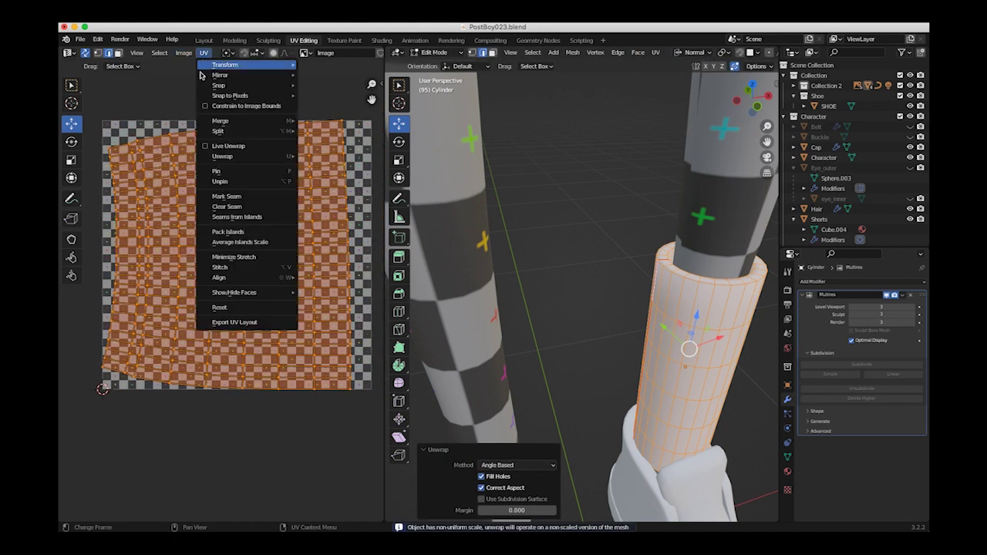
{"action": "left_click", "coordinate": [223, 256]}
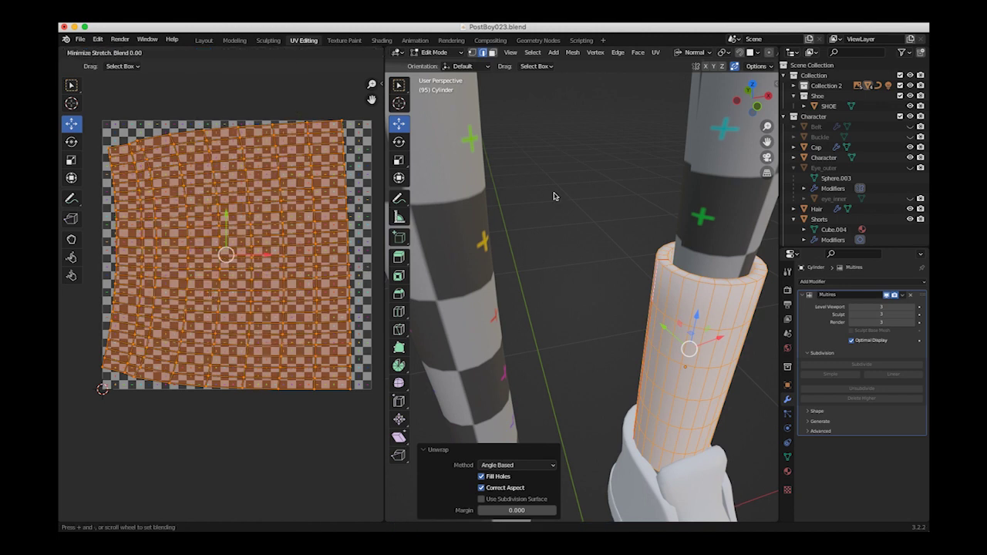
{"action": "left_click", "coordinate": [592, 230]}
{"action": "middle_click_drag", "start_coordinate": [584, 260], "coordinate": [668, 332]}
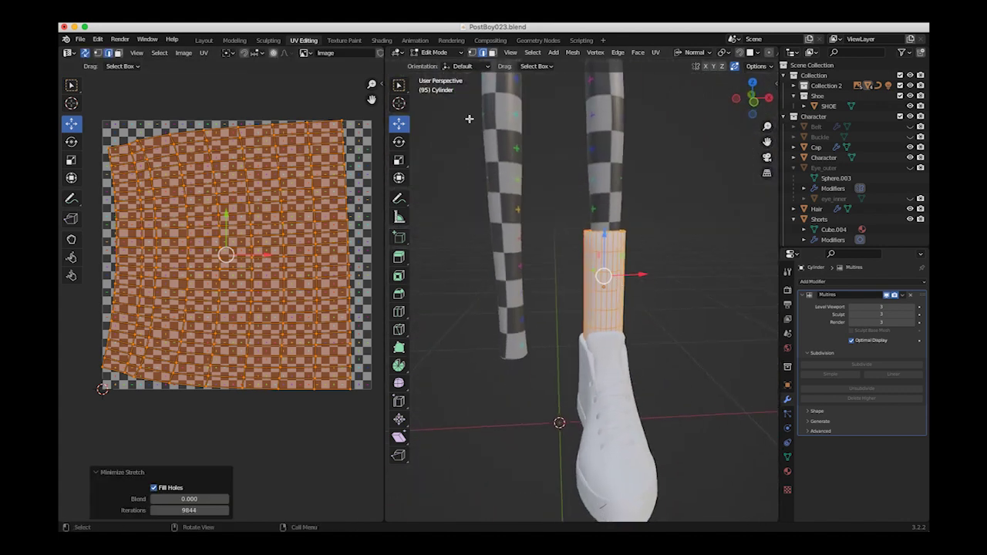
- Return to Object Mode and assign the existing checker material "Material" to the sock, inspecting the pattern around the folds
{"action": "left_click", "coordinate": [432, 52]}
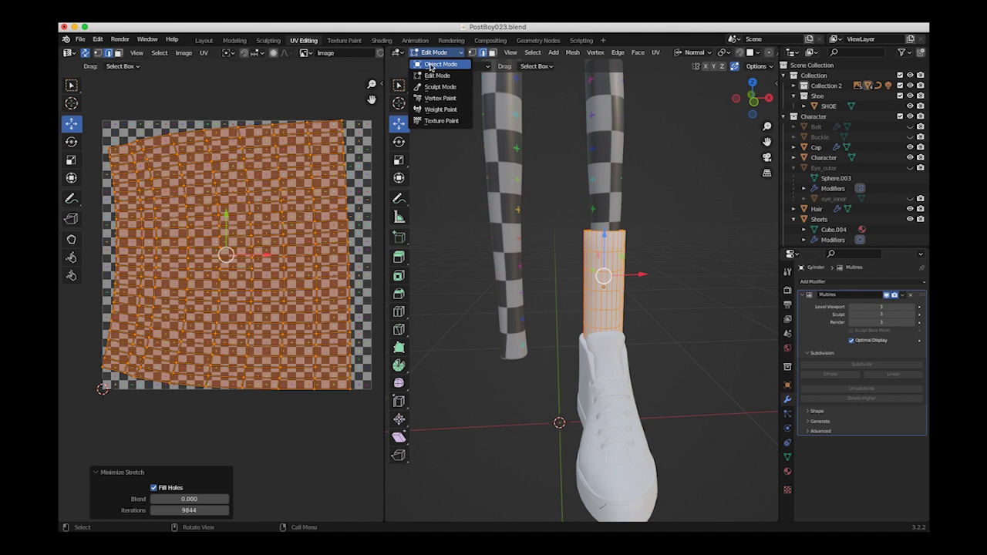
{"action": "left_click", "coordinate": [431, 66]}
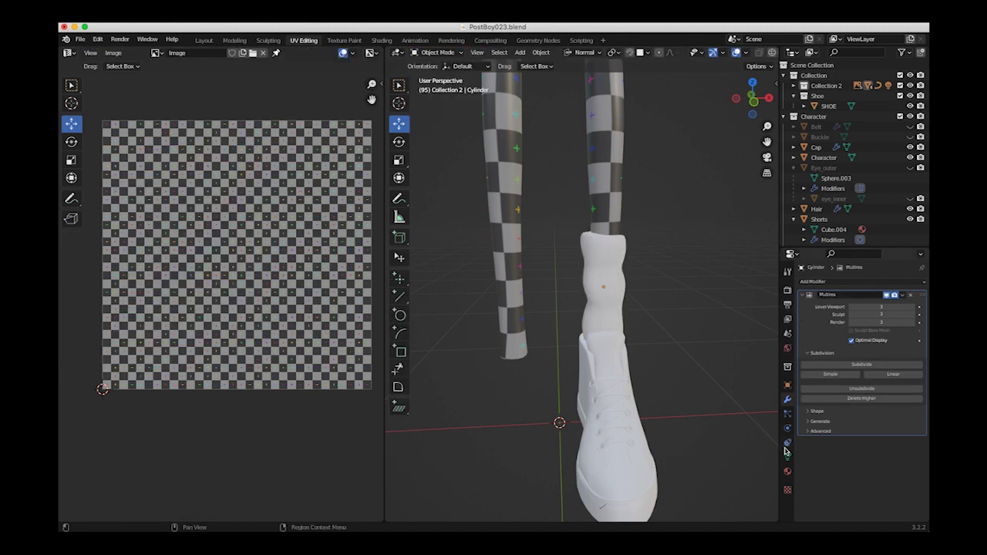
{"action": "left_click", "coordinate": [787, 472]}
{"action": "left_click", "coordinate": [805, 316]}
{"action": "left_click", "coordinate": [809, 336]}
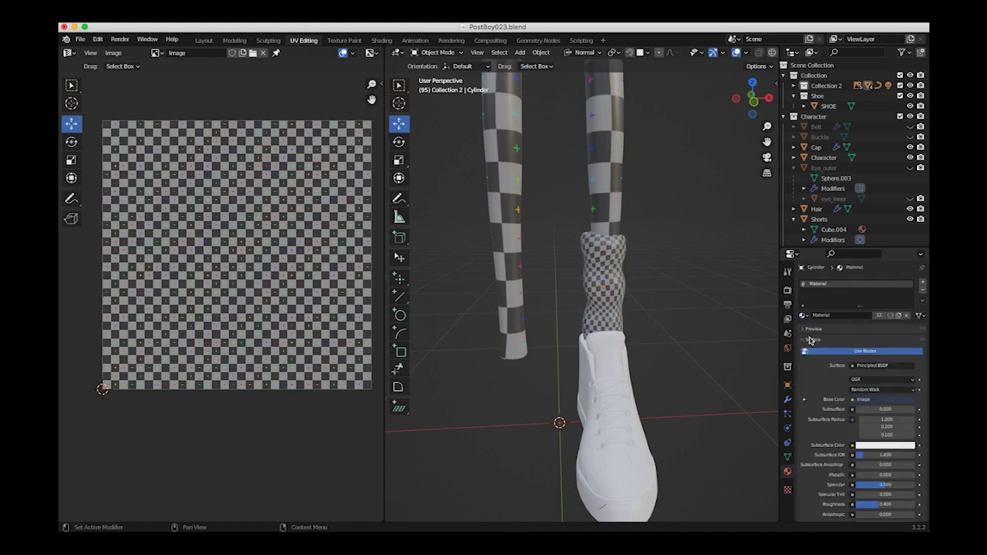
{"action": "scroll", "coordinate": [548, 271], "scroll_direction": "up", "scroll_amount": 5}
{"action": "scroll", "coordinate": [548, 271], "scroll_direction": "down", "scroll_amount": 5}
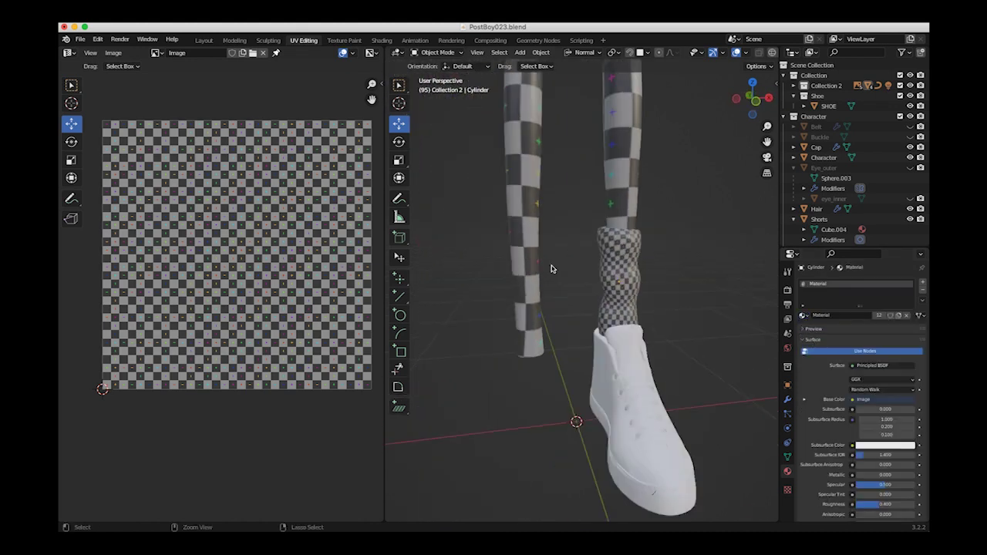
{"action": "scroll", "coordinate": [641, 302], "scroll_direction": "down", "scroll_amount": 5, "text": "ctrl"}
{"action": "middle_click_drag", "start_coordinate": [647, 302], "coordinate": [488, 281]}
{"action": "scroll", "coordinate": [476, 247], "scroll_direction": "up", "scroll_amount": 5}
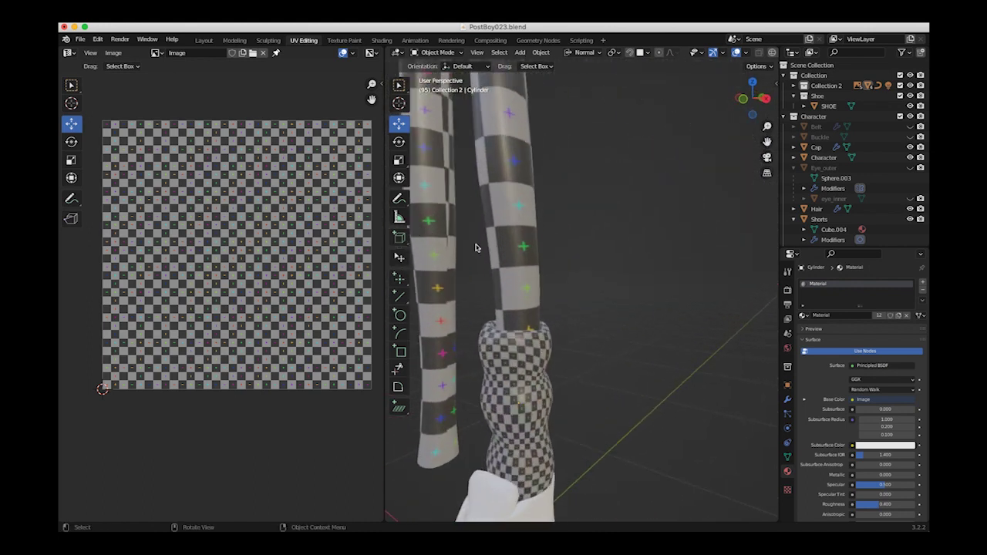
- Select the SHOE object and enter Edit Mode on it
{"action": "middle_click_drag", "start_coordinate": [476, 247], "coordinate": [584, 66], "text": "shift"}
{"action": "middle_click_drag", "start_coordinate": [532, 147], "coordinate": [596, 251]}
{"action": "left_click", "coordinate": [637, 363]}
{"action": "middle_click_drag", "start_coordinate": [637, 363], "coordinate": [576, 308]}
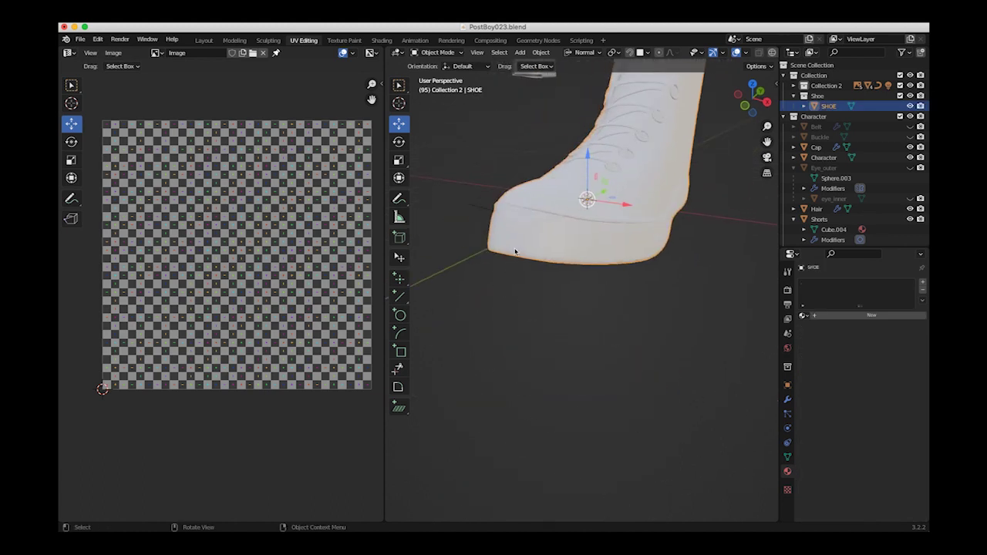
{"action": "middle_click_drag", "start_coordinate": [540, 260], "coordinate": [568, 342]}
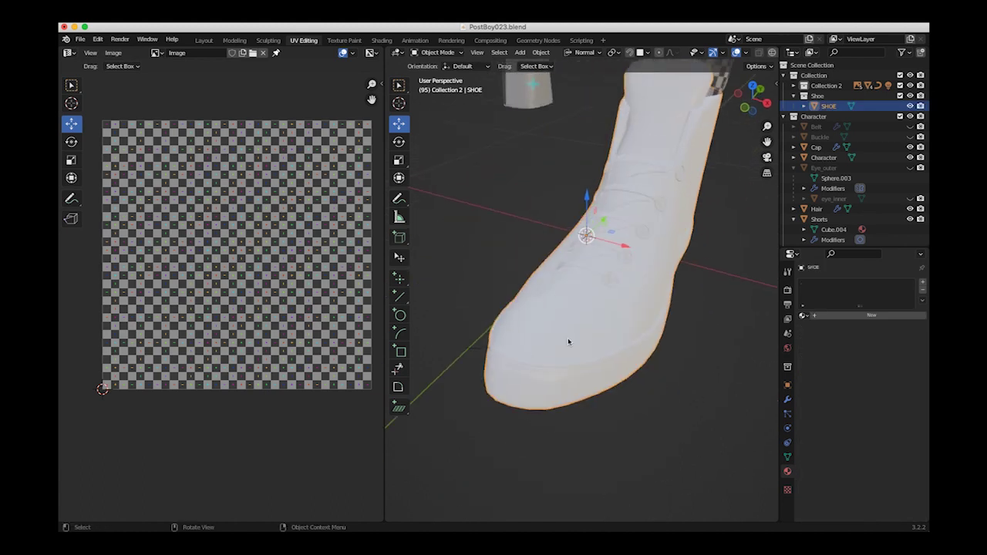
{"action": "left_click", "coordinate": [434, 56]}
{"action": "left_click", "coordinate": [440, 75]}
- Select all linked faces of the shoe's sole, delimited by Seam, and hide the rest of the shoe mesh
{"action": "middle_click_drag", "start_coordinate": [530, 297], "coordinate": [492, 278]}
{"action": "left_click", "coordinate": [510, 289]}
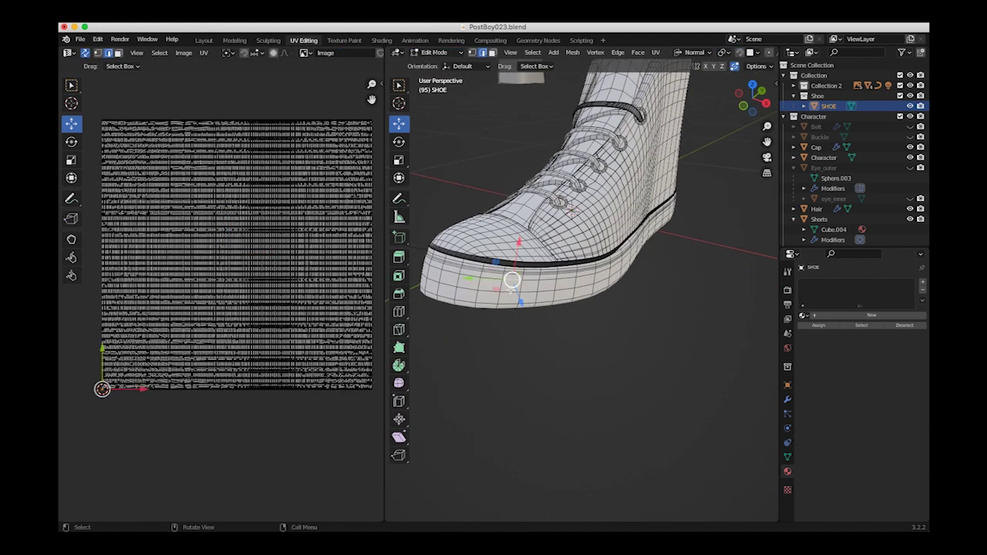
{"action": "left_click", "coordinate": [492, 52]}
{"action": "left_click", "coordinate": [512, 287]}
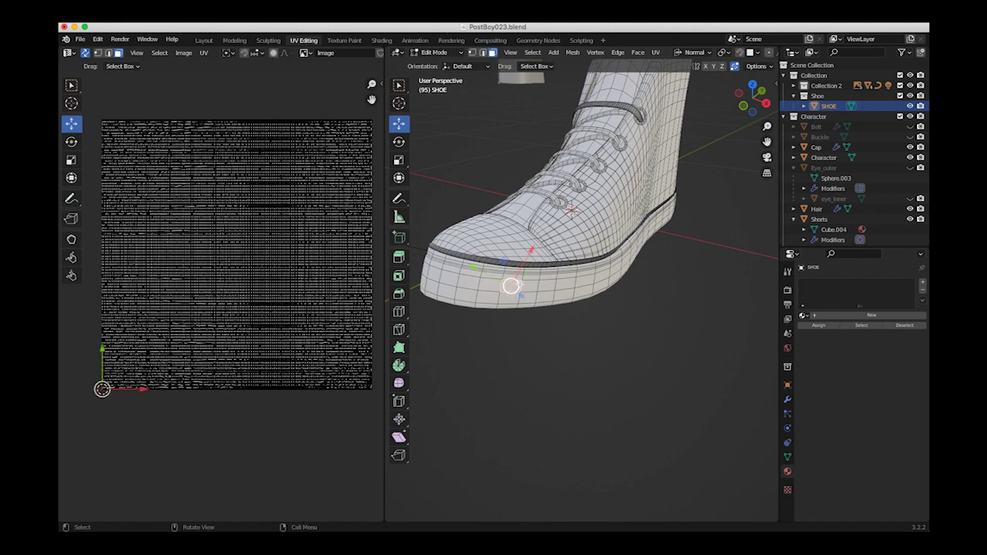
{"action": "key", "text": "ctrl+l"}
{"action": "middle_click_drag", "start_coordinate": [512, 286], "coordinate": [553, 289]}
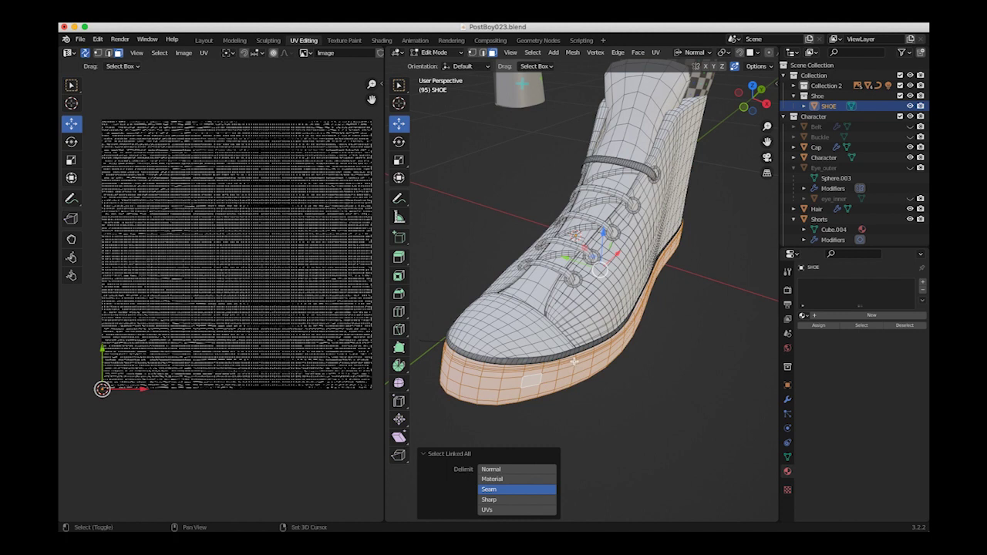
{"action": "key", "text": "shift+h"}
{"action": "middle_click_drag", "start_coordinate": [572, 361], "coordinate": [538, 258]}
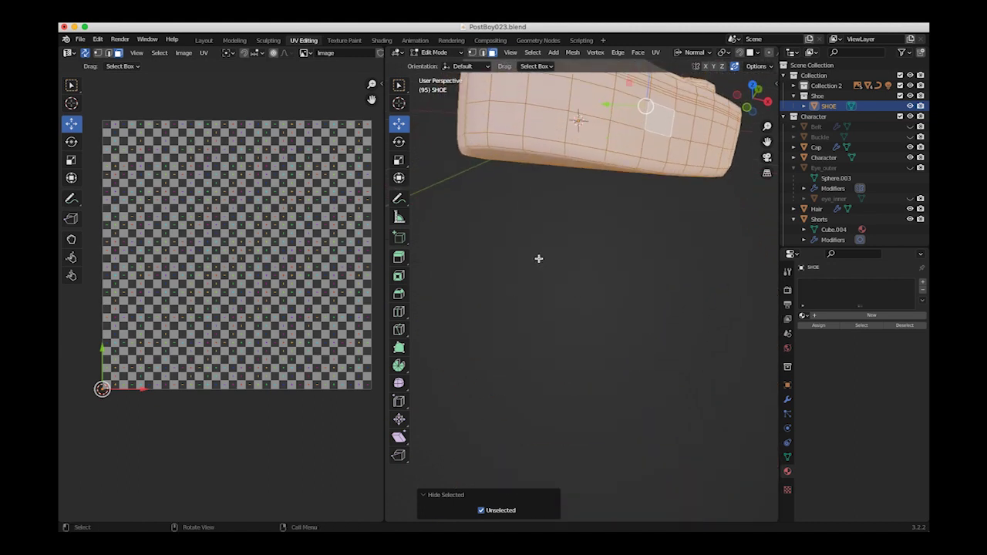
{"action": "left_click", "coordinate": [542, 149]}
{"action": "left_click", "coordinate": [483, 53]}
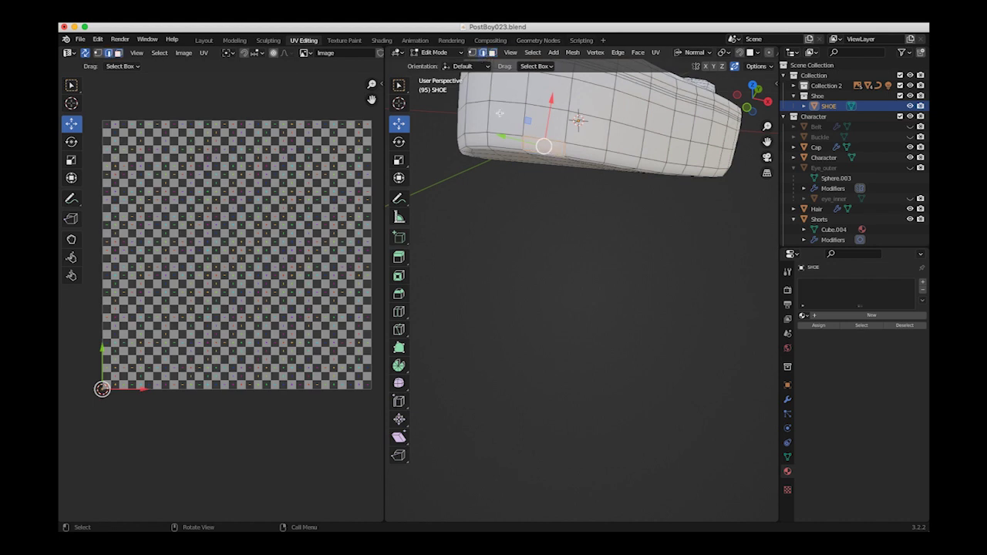
{"action": "left_click", "coordinate": [510, 149]}
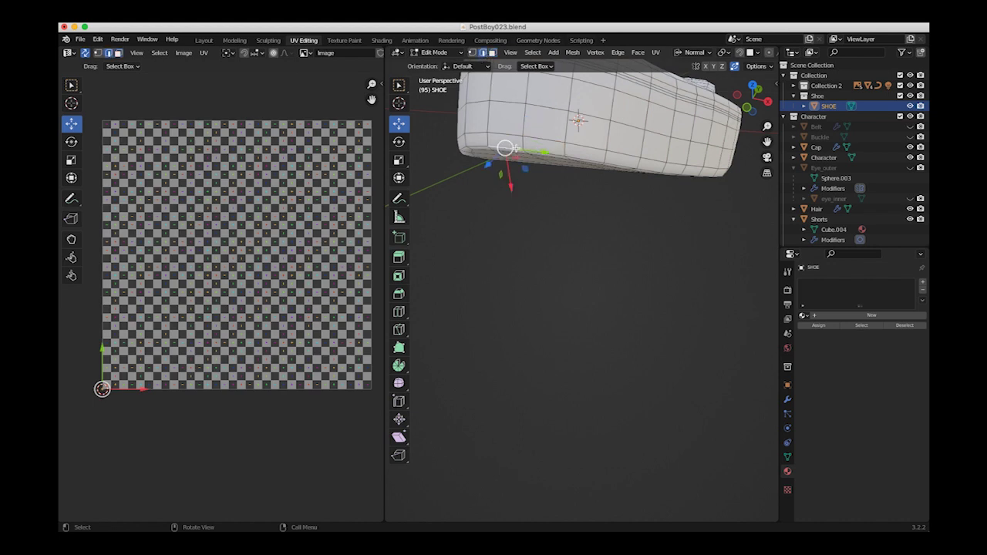
{"action": "left_click", "coordinate": [514, 148], "text": "alt"}
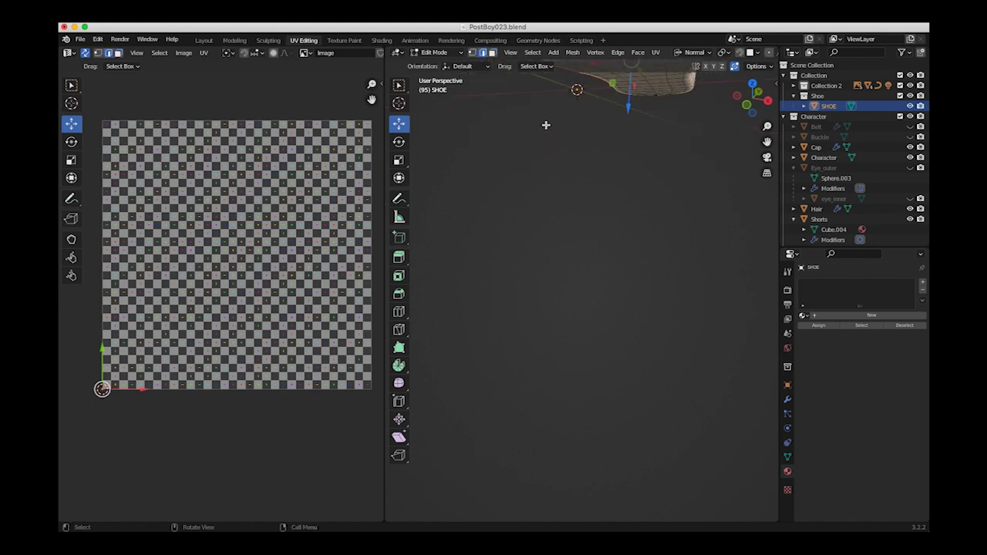
{"action": "middle_click_drag", "start_coordinate": [546, 124], "coordinate": [623, 270]}
{"action": "scroll", "coordinate": [557, 245], "scroll_direction": "up", "scroll_amount": 3}
{"action": "left_click", "coordinate": [534, 173]}
{"action": "middle_click_drag", "start_coordinate": [545, 172], "coordinate": [575, 190]}
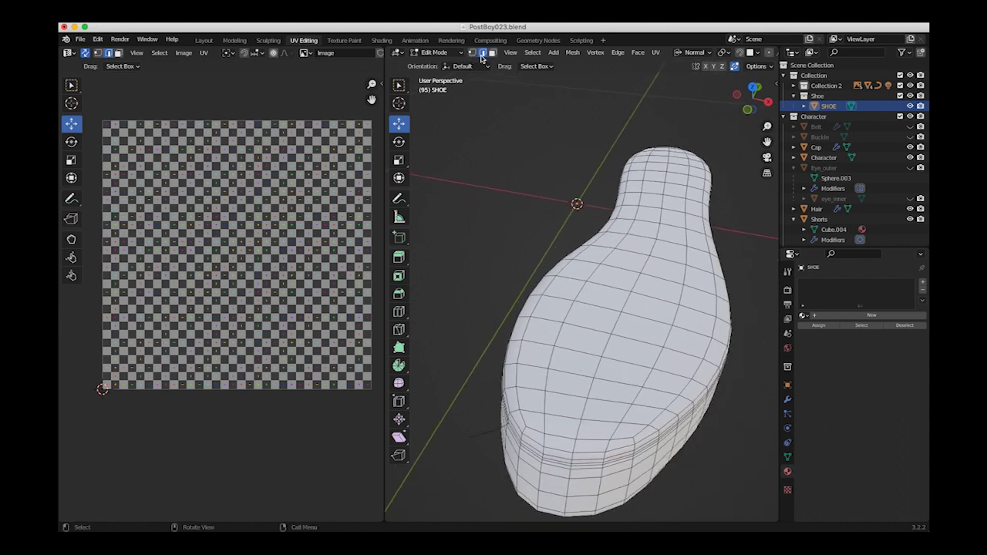
- Check the shoe's modifiers and compare the isolated sole with the full shoe by switching to Object Mode and back
{"action": "left_click", "coordinate": [787, 401]}
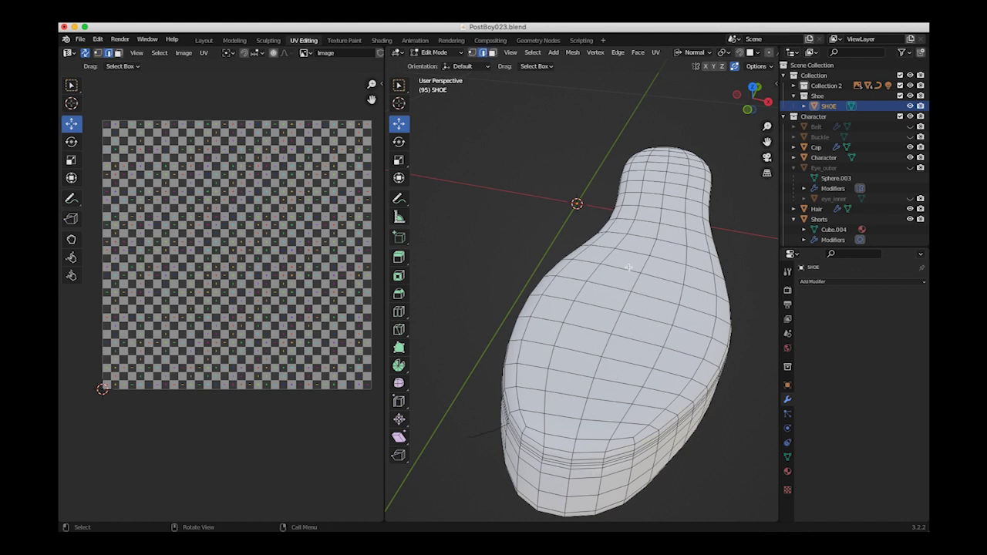
{"action": "left_click", "coordinate": [435, 52]}
{"action": "left_click", "coordinate": [436, 59]}
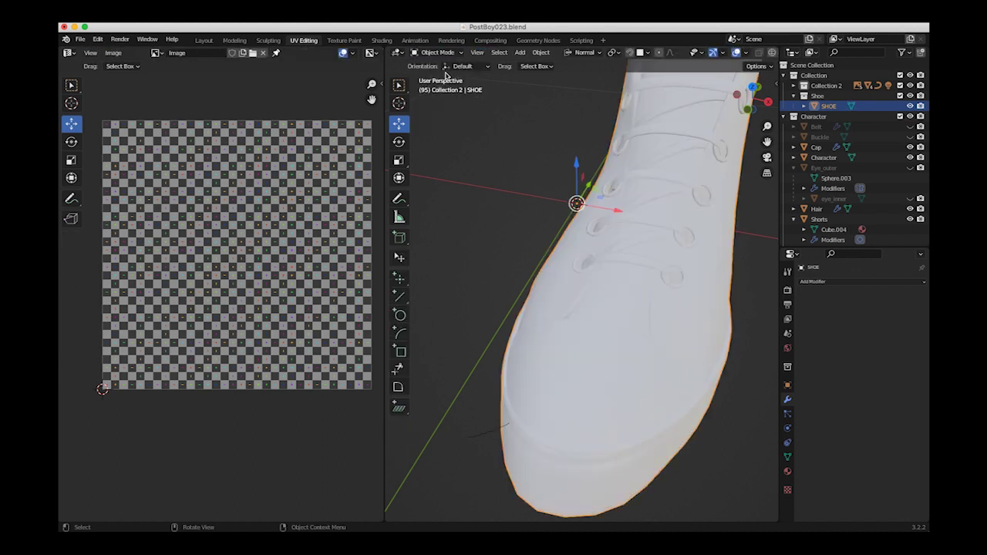
{"action": "left_click", "coordinate": [438, 54]}
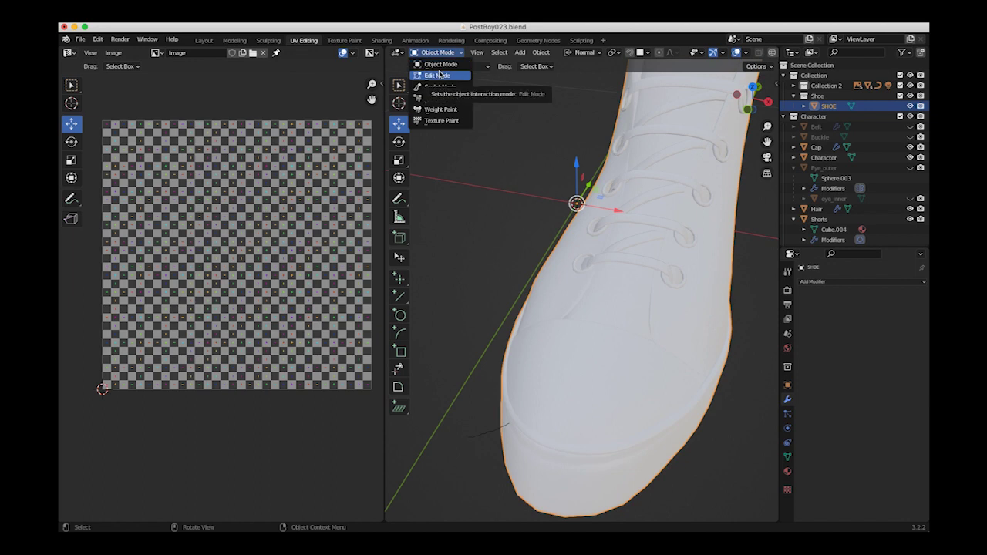
{"action": "left_click", "coordinate": [439, 75]}
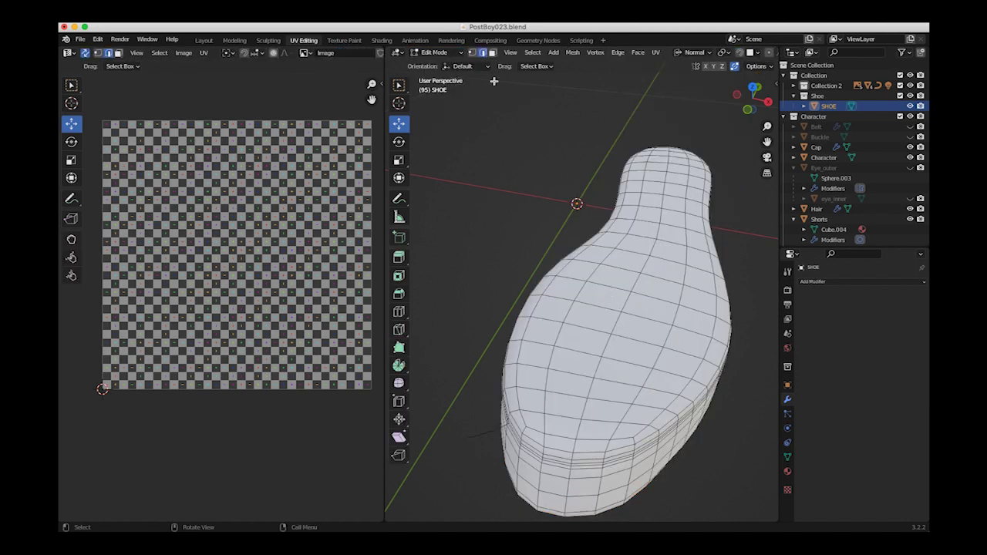
- Delete the hidden faces covering the top of the sole, selecting them with circle select and Fill Region paths from heel to toe
{"action": "left_click", "coordinate": [649, 185]}
{"action": "middle_click_drag", "start_coordinate": [606, 269], "coordinate": [586, 292]}
{"action": "left_click", "coordinate": [492, 53]}
{"action": "key", "text": "c"}
{"action": "left_click_drag", "start_coordinate": [651, 108], "coordinate": [647, 158]}
{"action": "right_click", "coordinate": [647, 158]}
{"action": "middle_click_drag", "start_coordinate": [625, 179], "coordinate": [606, 258]}
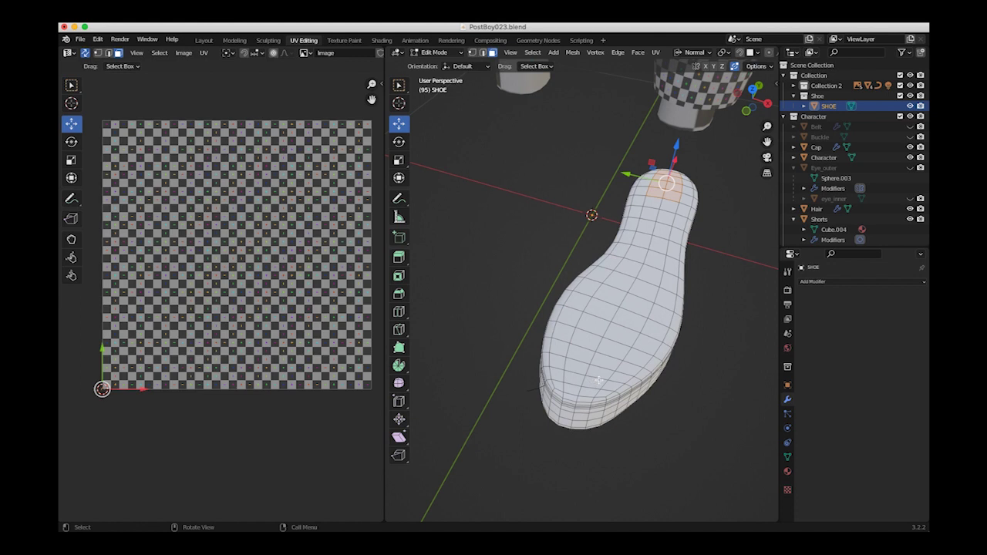
{"action": "left_click", "coordinate": [586, 383], "text": "ctrl"}
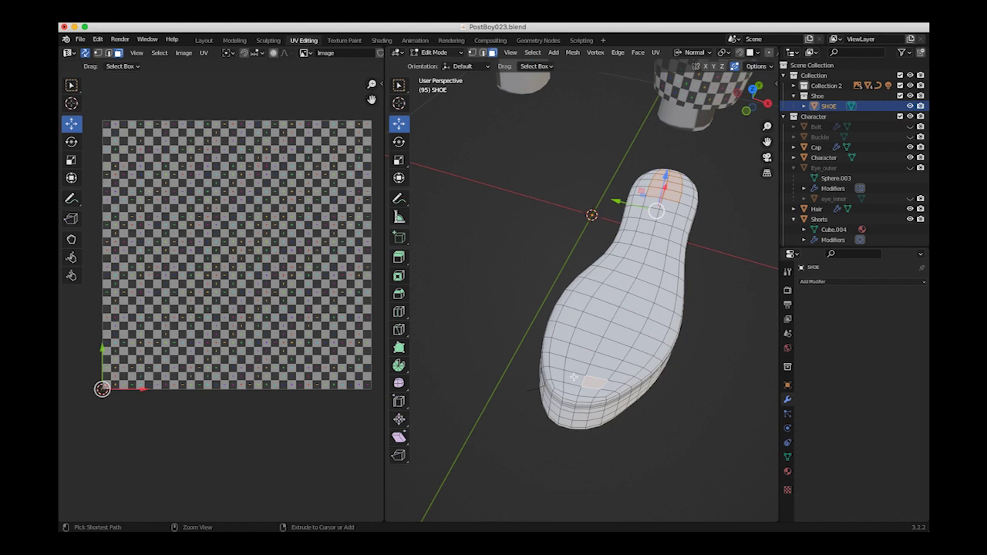
{"action": "left_click", "coordinate": [573, 377], "text": "ctrl"}
{"action": "left_click", "coordinate": [579, 365], "text": "ctrl+shift"}
{"action": "left_click", "coordinate": [666, 203], "text": "ctrl+shift"}
{"action": "left_click", "coordinate": [604, 375], "text": "ctrl+shift"}
{"action": "left_click", "coordinate": [612, 381], "text": "ctrl+shift"}
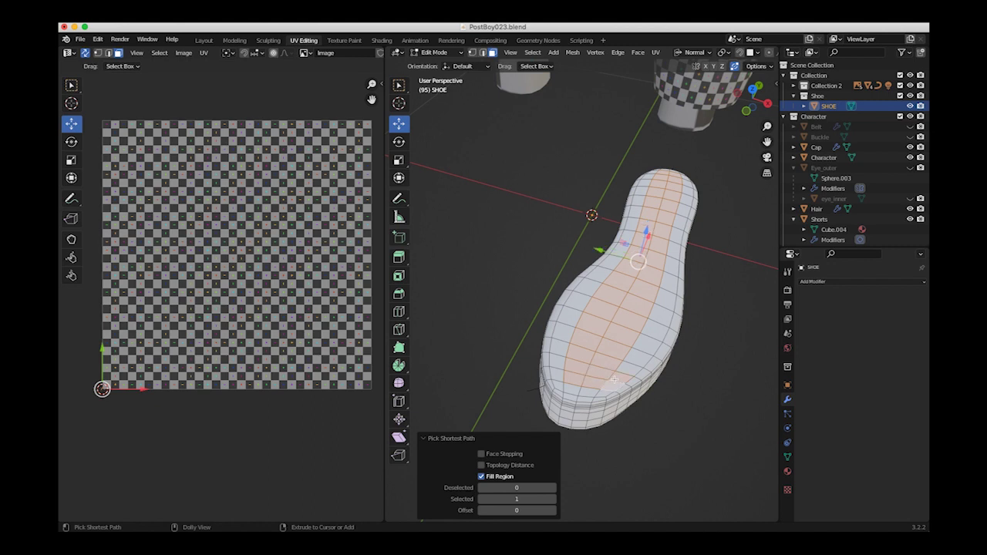
{"action": "left_click", "coordinate": [673, 245], "text": "ctrl+shift"}
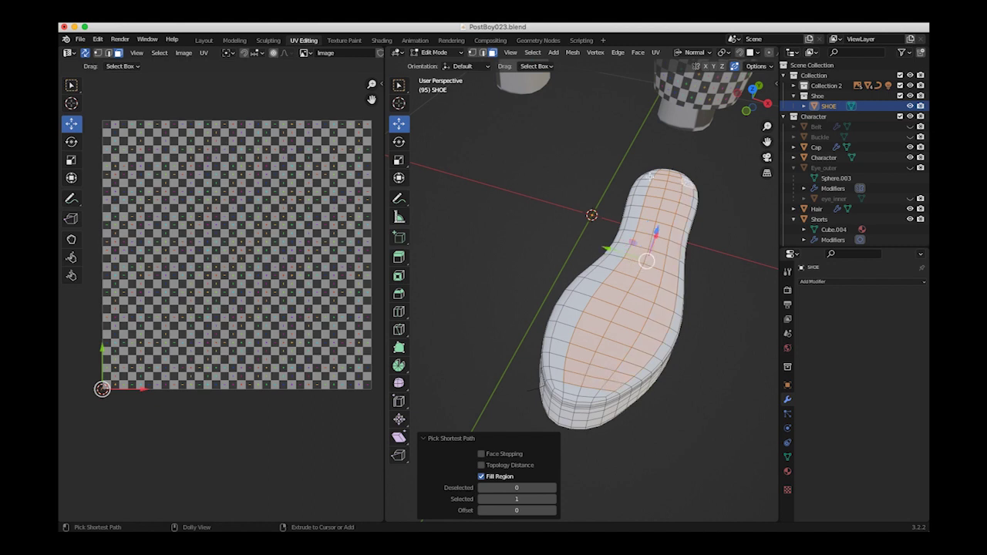
{"action": "middle_click_drag", "start_coordinate": [640, 203], "coordinate": [693, 234]}
{"action": "middle_click_drag", "start_coordinate": [569, 398], "coordinate": [626, 357]}
{"action": "key", "text": "x"}
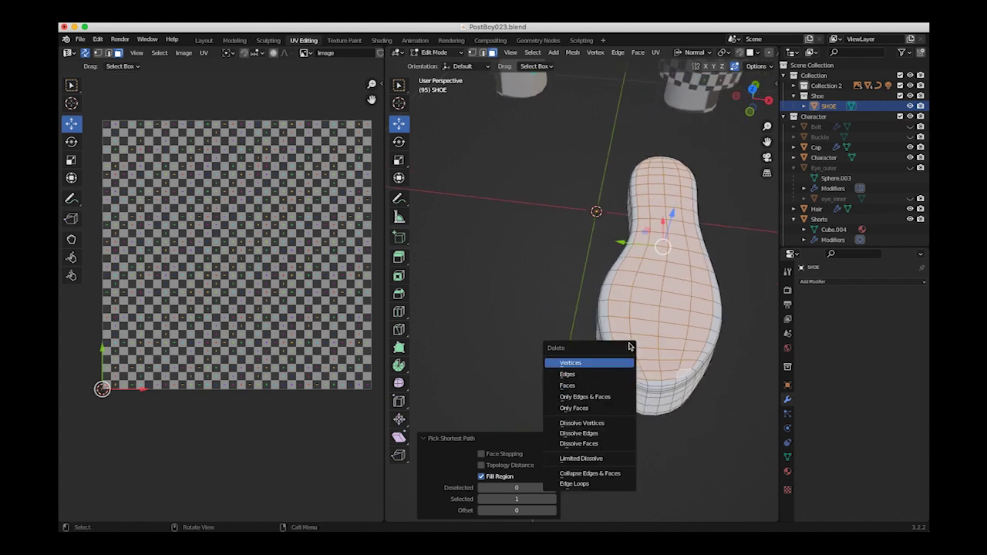
{"action": "left_click", "coordinate": [580, 385]}
{"action": "middle_click_drag", "start_coordinate": [579, 379], "coordinate": [571, 345]}
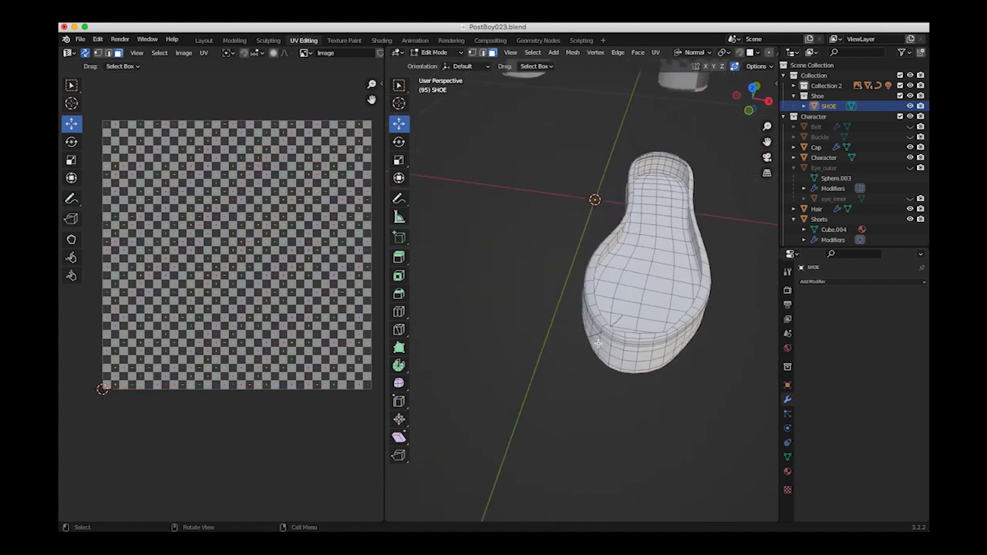
{"action": "scroll", "coordinate": [598, 343], "scroll_direction": "up", "scroll_amount": 3}
{"action": "middle_click_drag", "start_coordinate": [548, 309], "coordinate": [559, 255]}
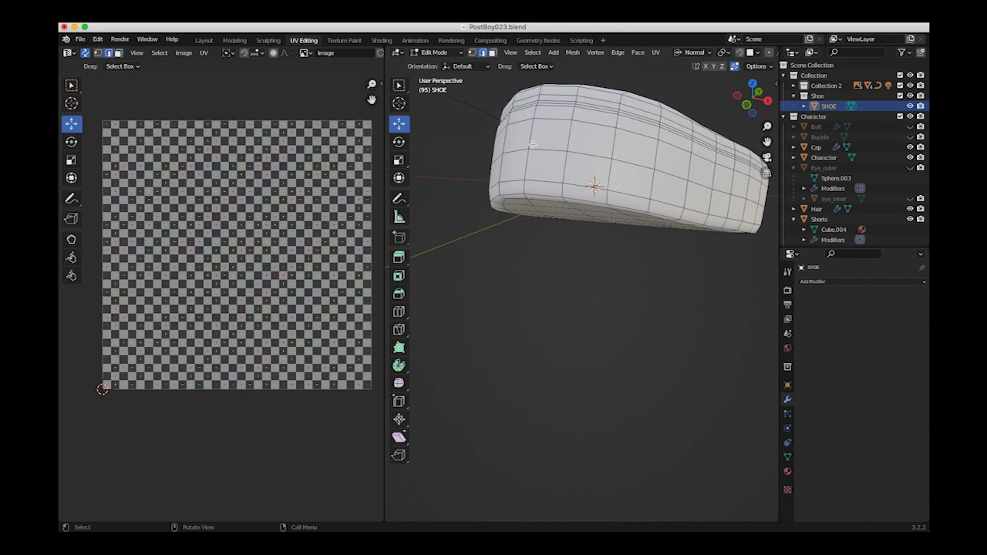
- Select the edge loop around the bottom rim of the sole and mark it as a seam
{"action": "left_click", "coordinate": [575, 198], "text": "ctrl"}
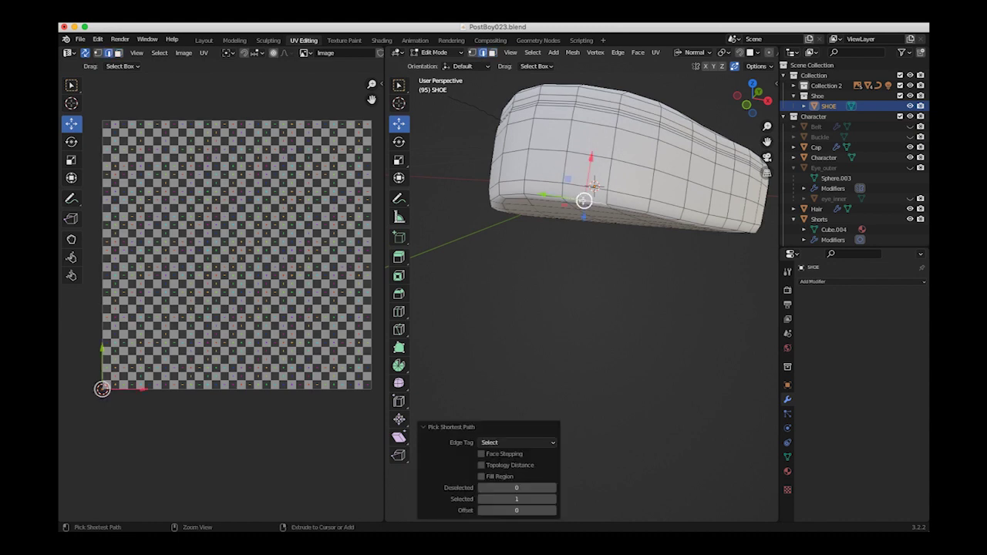
{"action": "left_click", "coordinate": [580, 199], "text": "alt"}
{"action": "middle_click_drag", "start_coordinate": [585, 199], "coordinate": [617, 116]}
{"action": "left_click", "coordinate": [655, 52]}
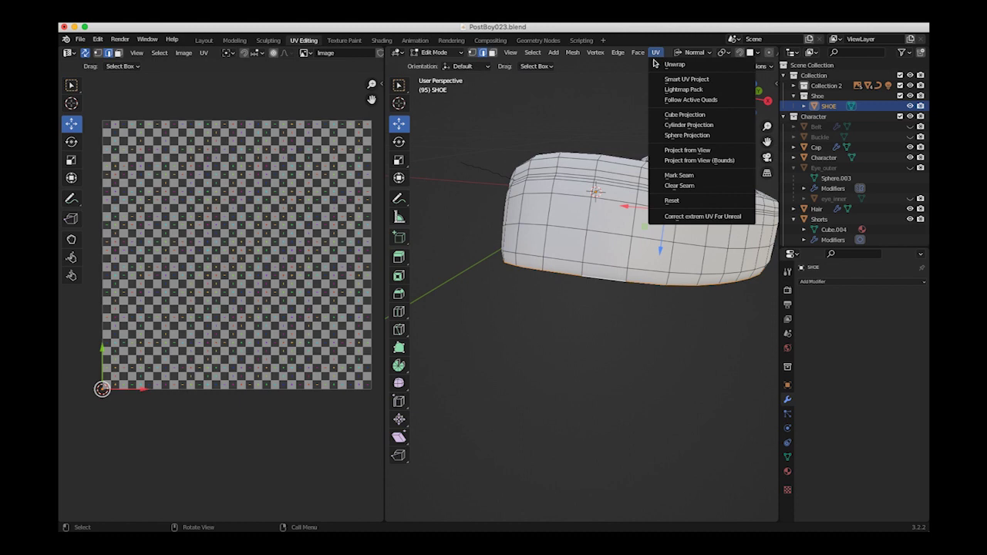
{"action": "left_click", "coordinate": [669, 176]}
- Mark a vertical seam through the sole's side wall at the heel
{"action": "middle_click_drag", "start_coordinate": [626, 248], "coordinate": [483, 265]}
{"action": "scroll", "coordinate": [483, 264], "scroll_direction": "up", "scroll_amount": 5}
{"action": "middle_click_drag", "start_coordinate": [432, 220], "coordinate": [477, 260]}
{"action": "middle_click_drag", "start_coordinate": [538, 302], "coordinate": [533, 302]}
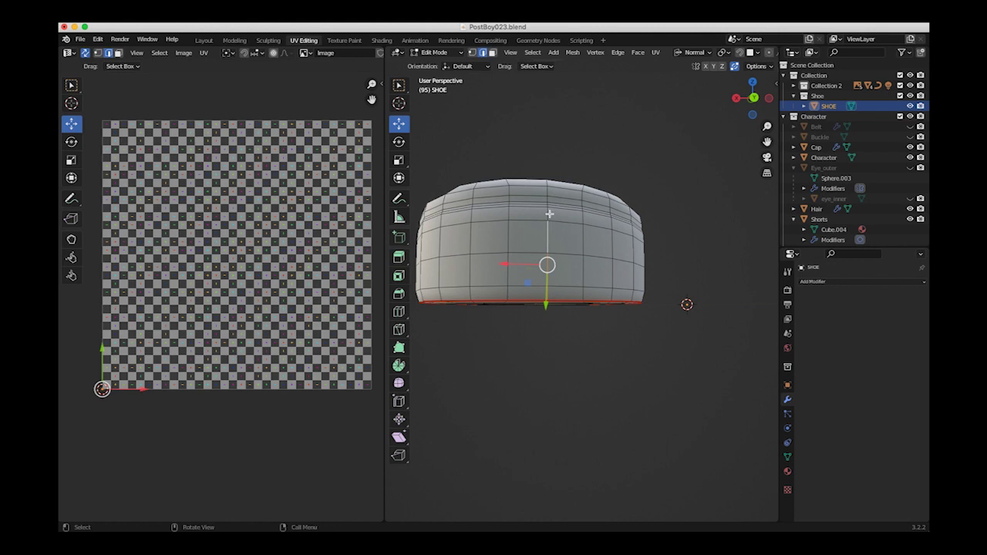
{"action": "middle_click_drag", "start_coordinate": [552, 216], "coordinate": [552, 243]}
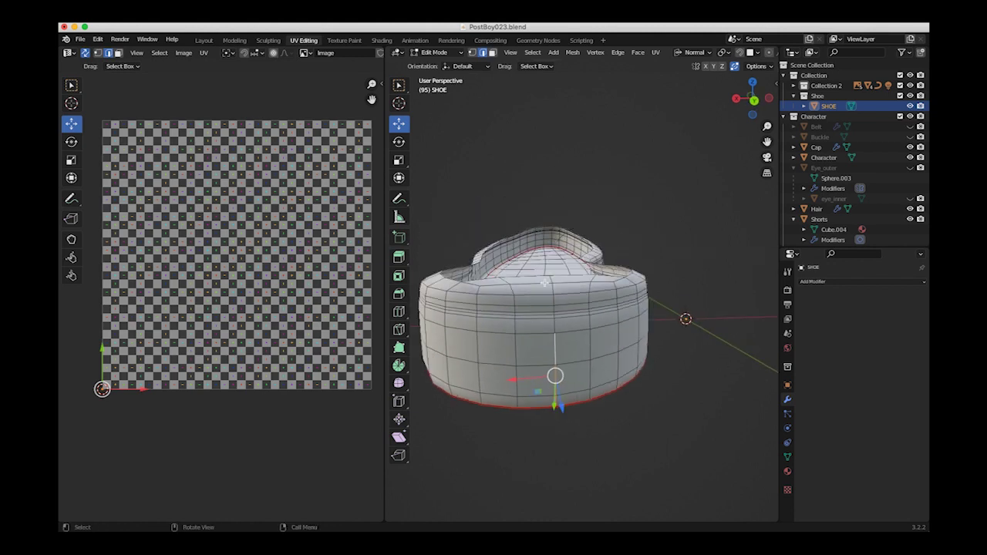
{"action": "left_click", "coordinate": [550, 278], "text": "ctrl"}
{"action": "middle_click_drag", "start_coordinate": [550, 278], "coordinate": [747, 307]}
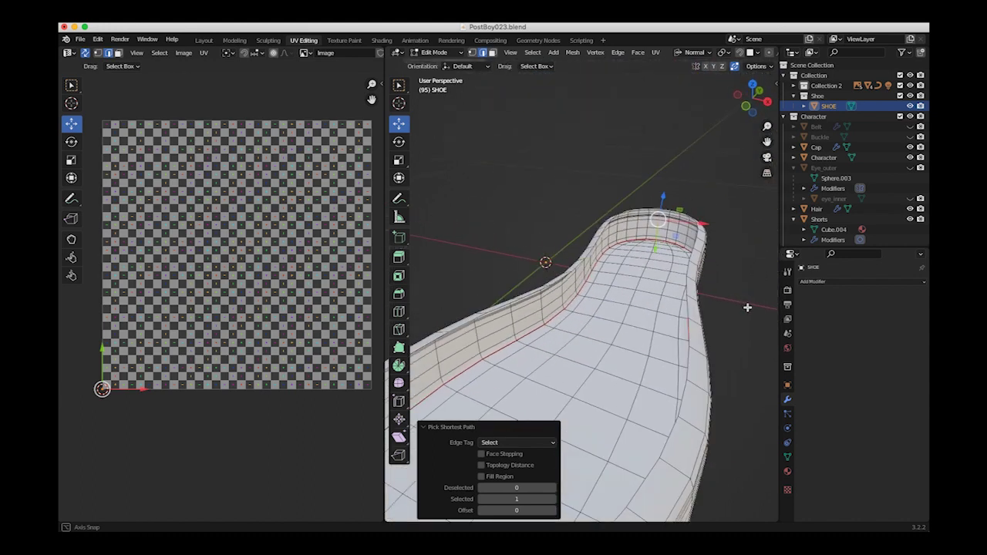
{"action": "left_click", "coordinate": [657, 54]}
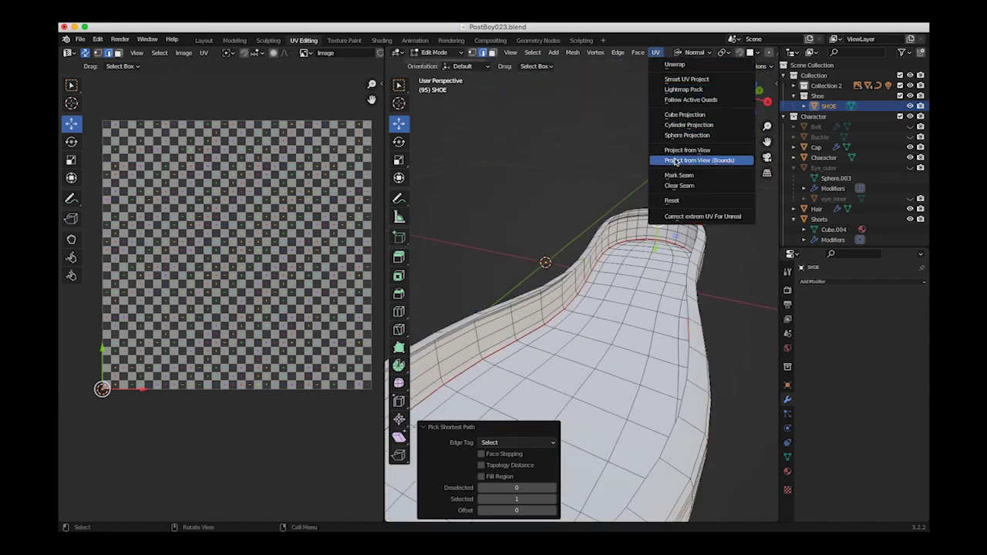
{"action": "left_click", "coordinate": [677, 186]}
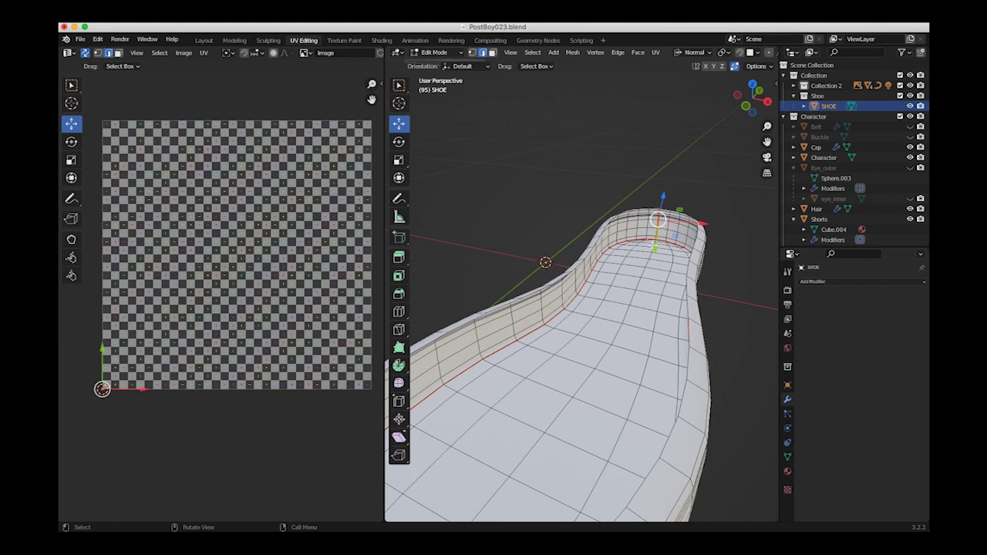
- Assign the existing checker material, Material, to the shoe and unwrap the isolated sole
{"action": "scroll", "coordinate": [703, 337], "scroll_direction": "down", "scroll_amount": 6}
{"action": "mouse_move", "coordinate": [617, 337]}
{"action": "middle_mouse_down"}
{"action": "mouse_move", "coordinate": [660, 314]}
{"action": "mouse_move", "coordinate": [697, 313]}
{"action": "mouse_move", "coordinate": [591, 311]}
{"action": "mouse_move", "coordinate": [613, 321]}
{"action": "mouse_move", "coordinate": [630, 351]}
{"action": "mouse_move", "coordinate": [637, 337]}
{"action": "mouse_move", "coordinate": [625, 341]}
{"action": "middle_mouse_up"}
{"action": "left_click", "coordinate": [787, 385]}
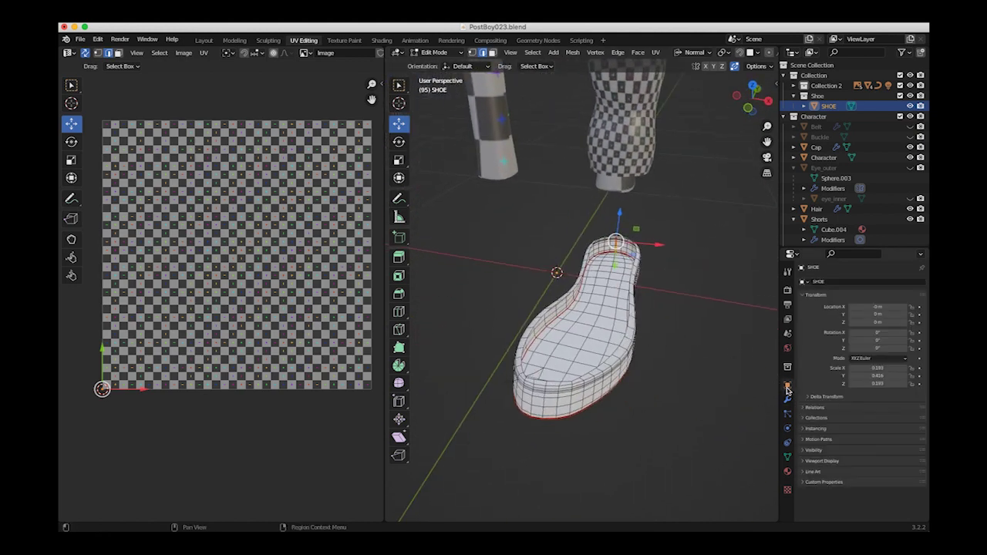
{"action": "middle_click_drag", "start_coordinate": [820, 391], "coordinate": [793, 324], "text": "ctrl"}
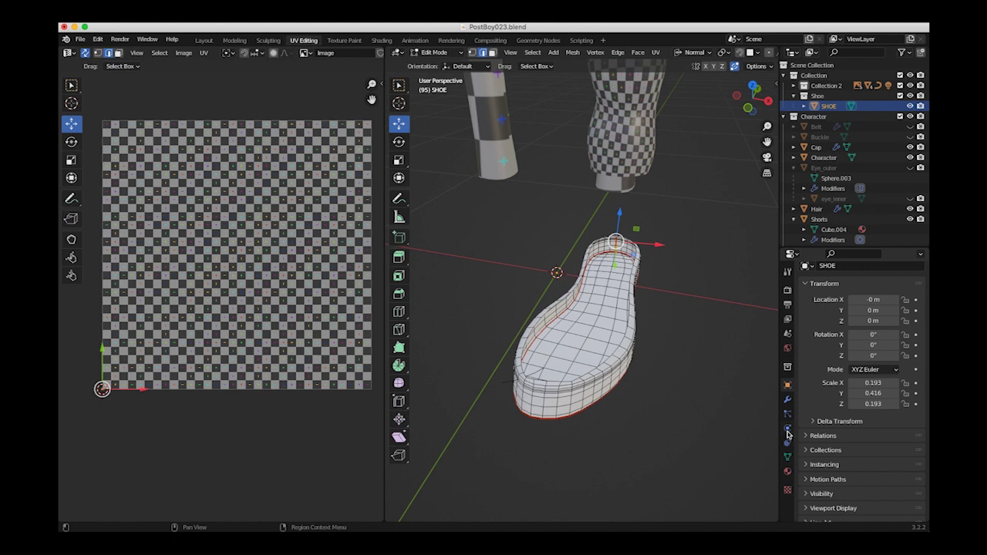
{"action": "left_click", "coordinate": [787, 444]}
{"action": "left_click", "coordinate": [787, 456]}
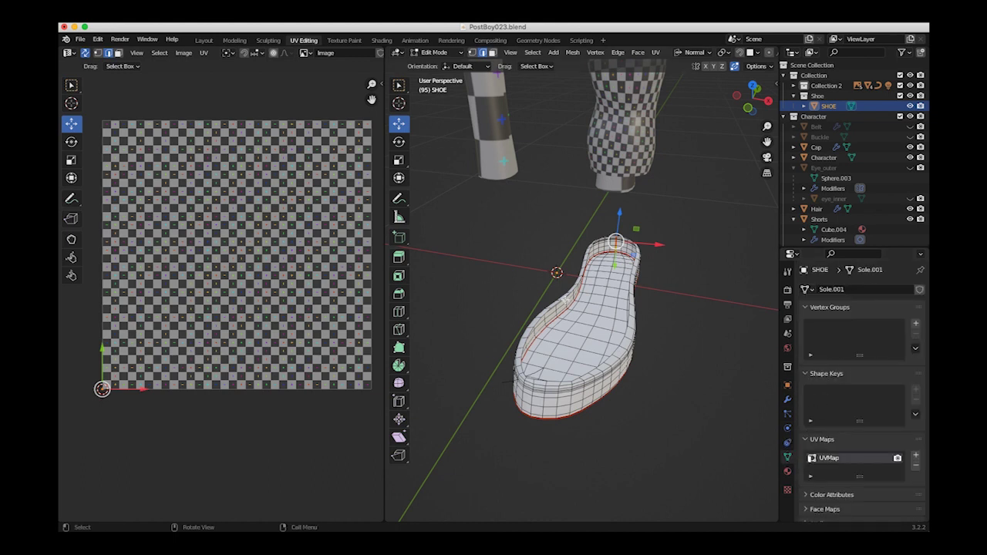
{"action": "middle_click_drag", "start_coordinate": [566, 300], "coordinate": [548, 283]}
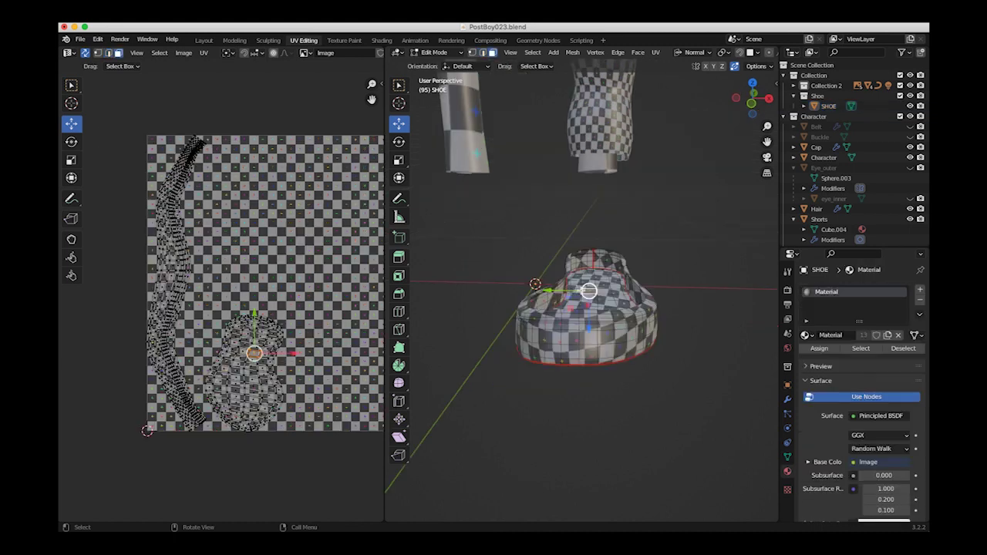
- Select all of the sole's faces and apply a Cube Projection to their UVs
{"action": "key", "text": "a"}
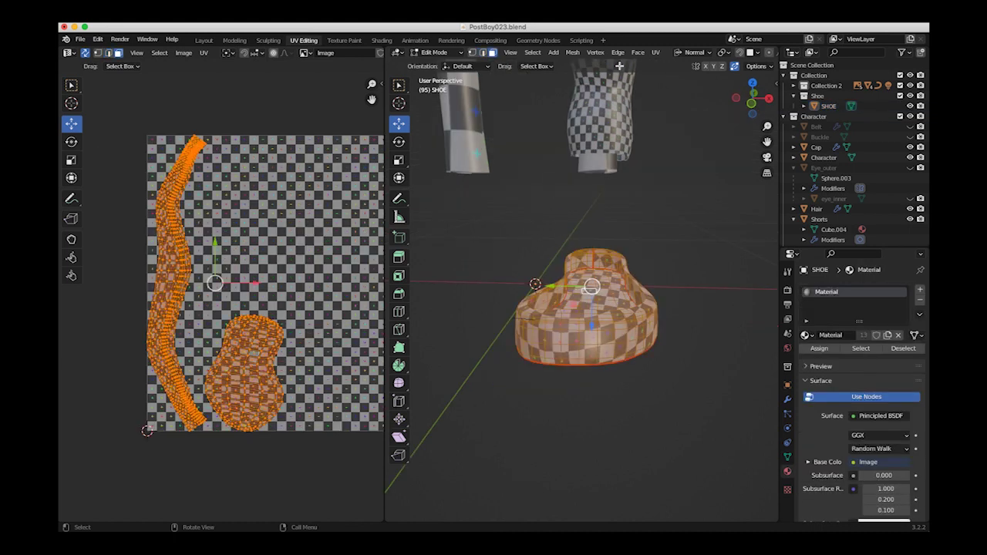
{"action": "left_click", "coordinate": [656, 53]}
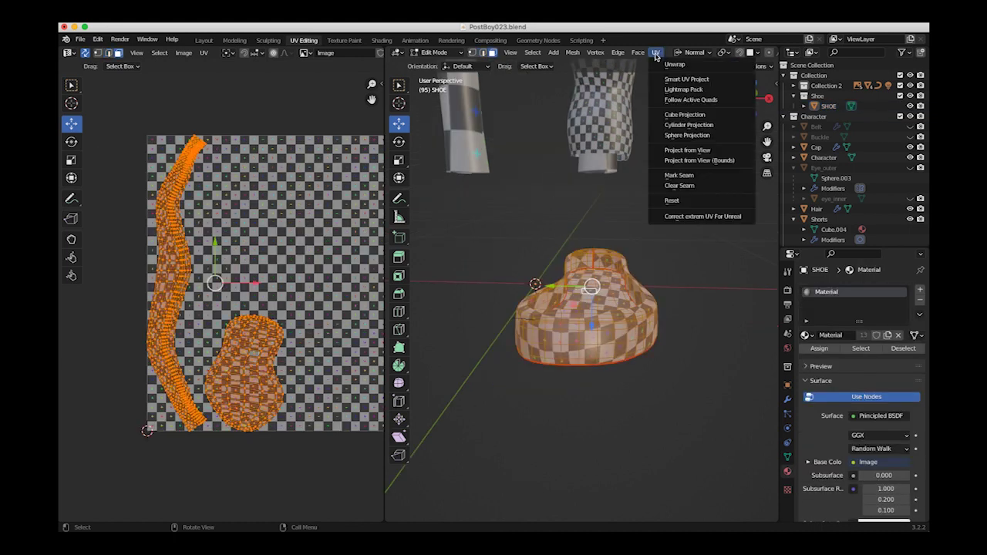
{"action": "left_click", "coordinate": [670, 115]}
{"action": "middle_click_drag", "start_coordinate": [653, 141], "coordinate": [532, 336]}
{"action": "scroll", "coordinate": [520, 191], "scroll_direction": "up", "scroll_amount": 2}
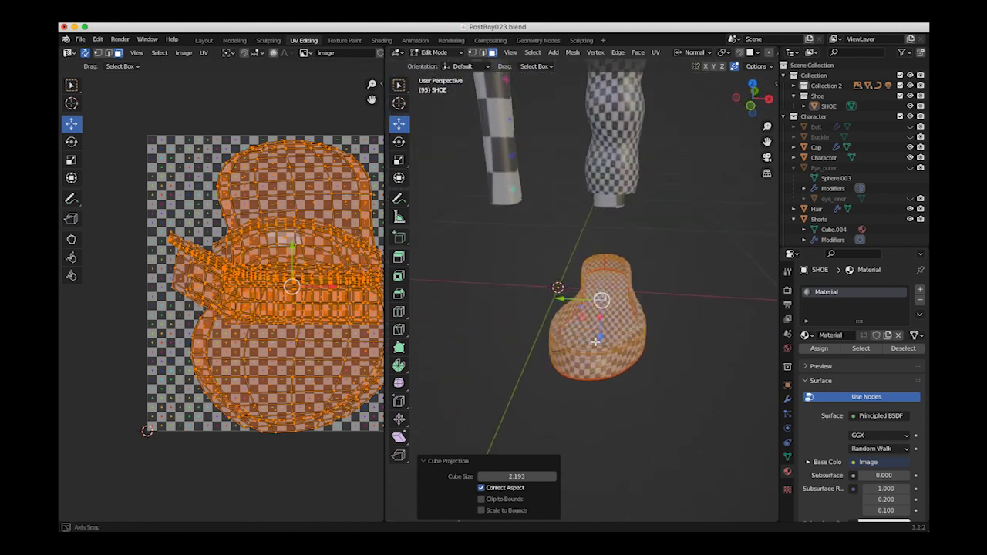
- Reveal the full shoe, select the linked faces of the toe cap, and hide everything else
{"action": "middle_click_drag", "start_coordinate": [594, 342], "coordinate": [590, 341]}
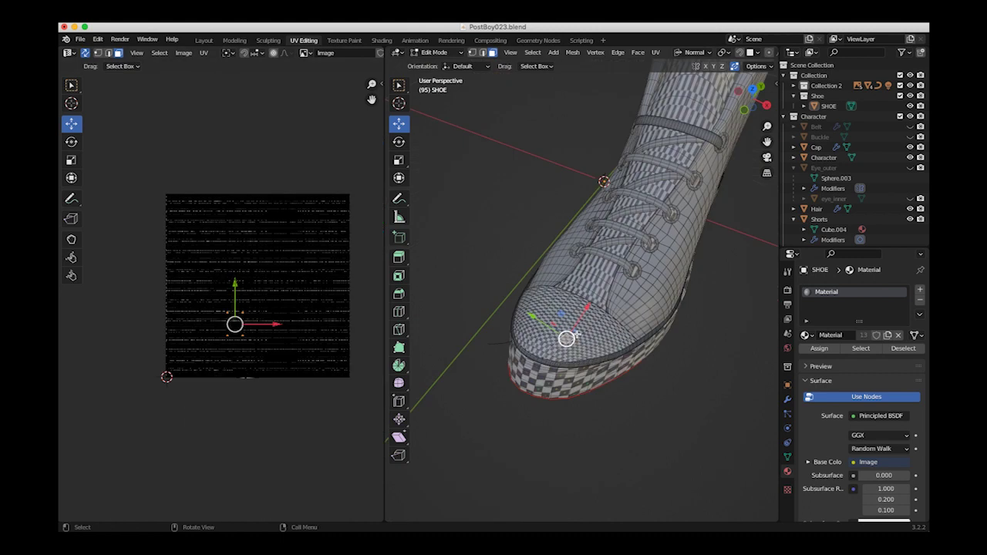
{"action": "key", "text": "ctrl+l"}
{"action": "key", "text": "shift+h"}
{"action": "middle_click_drag", "start_coordinate": [575, 326], "coordinate": [452, 316]}
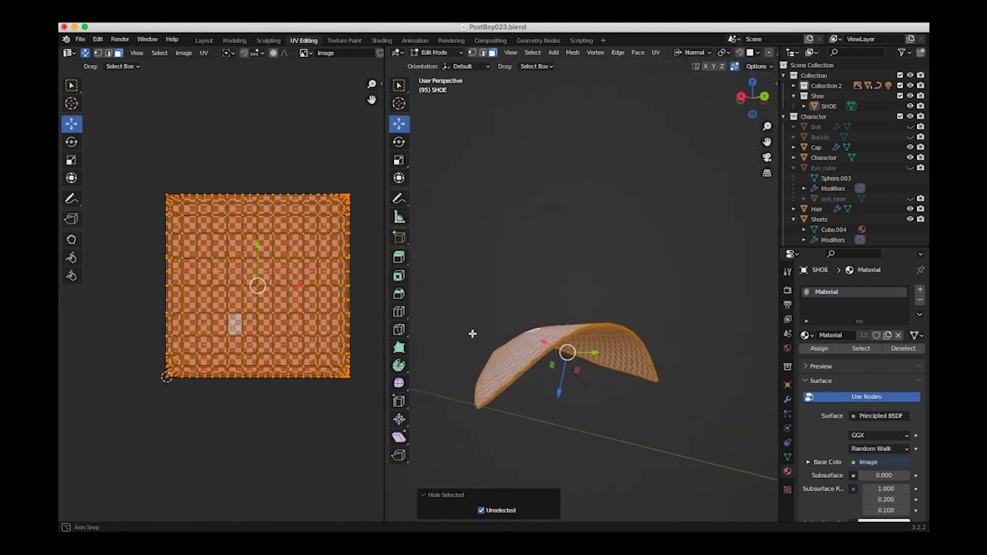
{"action": "middle_click_drag", "start_coordinate": [463, 372], "coordinate": [596, 302]}
- Grow a selection across the toe cap's inner faces, complete it with path picks, and delete those faces
{"action": "left_click", "coordinate": [559, 290]}
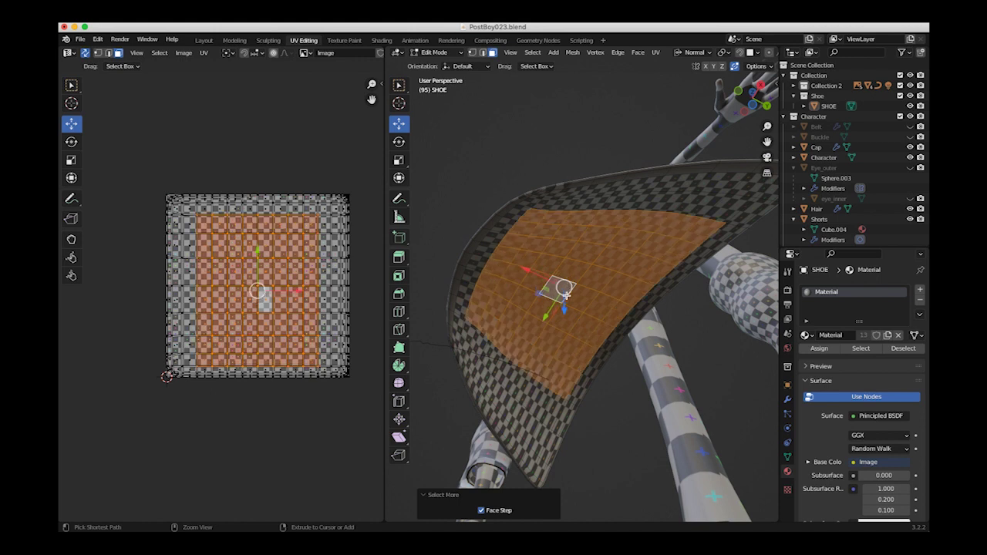
{"action": "middle_click_drag", "start_coordinate": [562, 290], "coordinate": [523, 133]}
{"action": "scroll", "coordinate": [518, 229], "scroll_direction": "up", "scroll_amount": 4}
{"action": "middle_click_drag", "start_coordinate": [445, 299], "coordinate": [679, 371]}
{"action": "left_click", "coordinate": [533, 227], "text": "ctrl"}
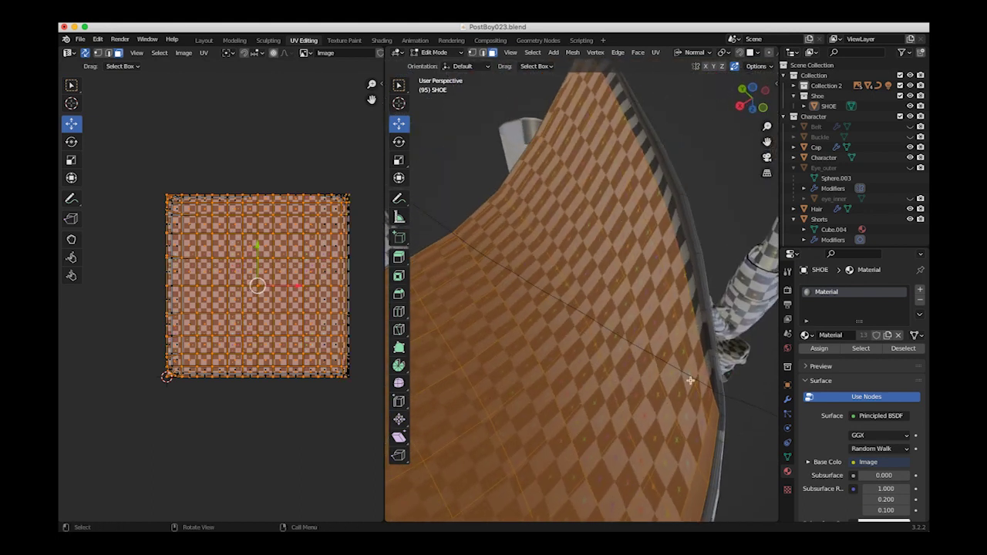
{"action": "middle_click_drag", "start_coordinate": [597, 154], "coordinate": [626, 216], "text": "shift"}
{"action": "left_click", "coordinate": [623, 110]}
{"action": "key", "text": "super+z"}
{"action": "left_click", "coordinate": [623, 110], "text": "ctrl+shift"}
{"action": "middle_click_drag", "start_coordinate": [623, 110], "coordinate": [613, 293]}
{"action": "left_click", "coordinate": [564, 308]}
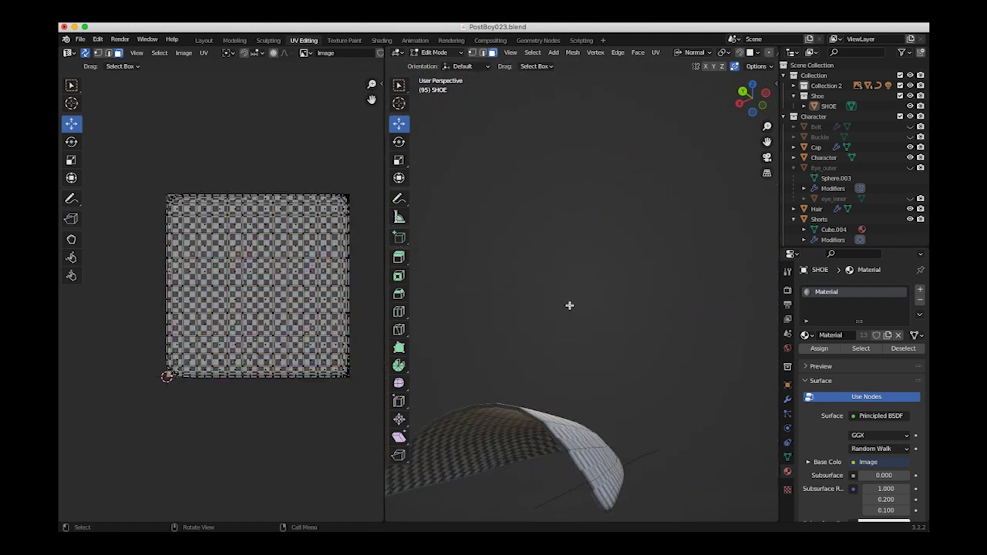
- Select all remaining faces of the toe cap and unwrap them
{"action": "middle_click_drag", "start_coordinate": [476, 288], "coordinate": [660, 354]}
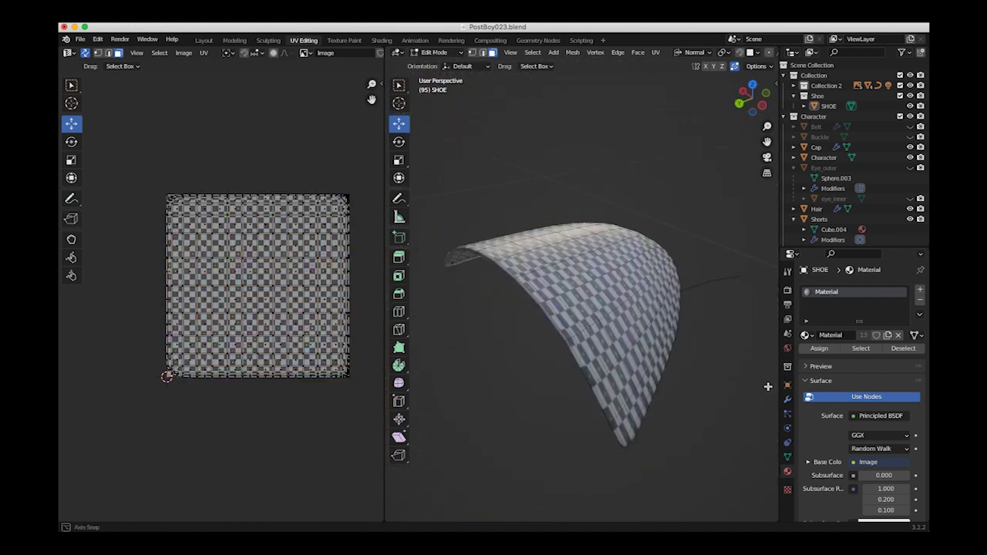
{"action": "key", "text": "a"}
{"action": "key", "text": "u"}
{"action": "left_click", "coordinate": [671, 425]}
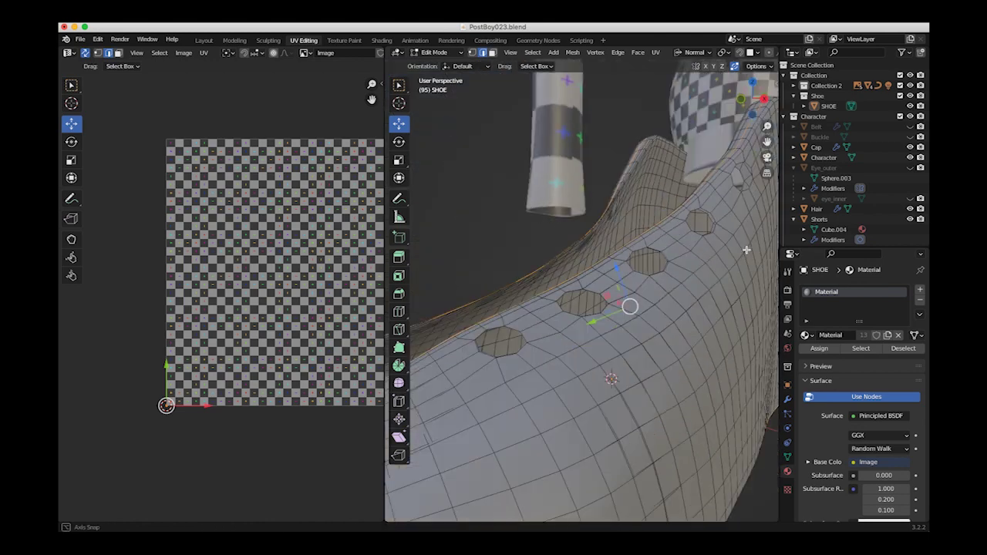
- Select the linked inner faces of the isolated shoe upper and delete them
{"action": "middle_click_drag", "start_coordinate": [732, 368], "coordinate": [694, 252]}
{"action": "left_click", "coordinate": [661, 161]}
{"action": "middle_click_drag", "start_coordinate": [660, 161], "coordinate": [586, 294]}
{"action": "key", "text": "ctrl+l"}
{"action": "middle_click_drag", "start_coordinate": [591, 375], "coordinate": [681, 349]}
{"action": "key", "text": "x"}
{"action": "left_click", "coordinate": [680, 349]}
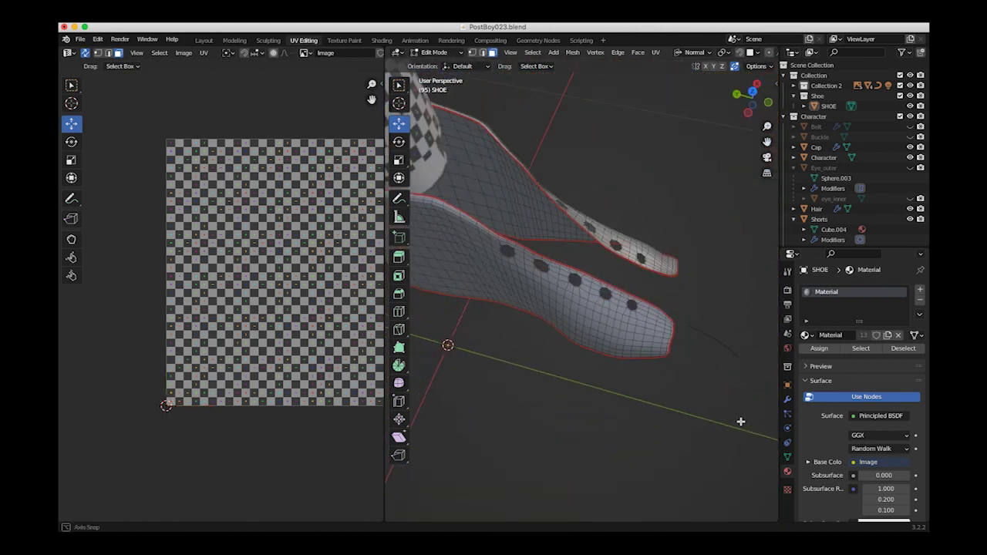
- Select the seam edges bordering the shoe upper and clear their seams
{"action": "middle_click_drag", "start_coordinate": [741, 422], "coordinate": [591, 261]}
{"action": "middle_click_drag", "start_coordinate": [678, 399], "coordinate": [600, 299]}
{"action": "middle_click_drag", "start_coordinate": [659, 378], "coordinate": [515, 299]}
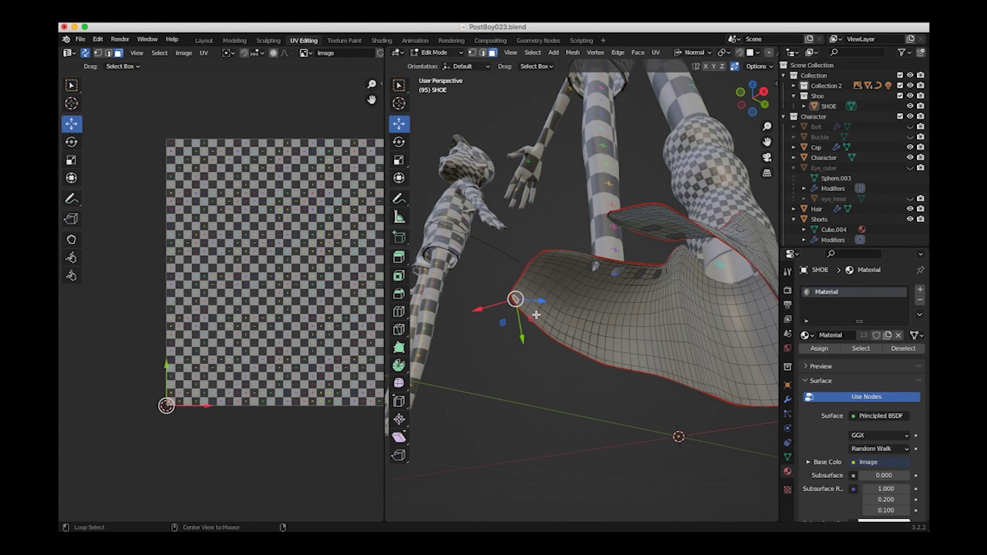
{"action": "middle_click_drag", "start_coordinate": [539, 317], "coordinate": [696, 380]}
{"action": "middle_click_drag", "start_coordinate": [581, 356], "coordinate": [531, 316]}
{"action": "left_click", "coordinate": [656, 52]}
{"action": "left_click", "coordinate": [669, 187]}
{"action": "middle_click_drag", "start_coordinate": [657, 212], "coordinate": [694, 363]}
- Select the leftover inner faces near the upper's toe ends with Fill Region paths and delete them
{"action": "left_click", "coordinate": [519, 297]}
{"action": "left_click", "coordinate": [465, 169]}
{"action": "left_click", "coordinate": [662, 257], "text": "ctrl"}
{"action": "middle_click_drag", "start_coordinate": [802, 335], "coordinate": [565, 392]}
{"action": "middle_click_drag", "start_coordinate": [627, 417], "coordinate": [626, 307]}
{"action": "key", "text": "alt+a"}
{"action": "left_click", "coordinate": [580, 316]}
{"action": "left_click", "coordinate": [697, 388], "text": "shift"}
{"action": "left_click", "coordinate": [688, 392], "text": "ctrl+shift"}
{"action": "left_click", "coordinate": [546, 333], "text": "ctrl+shift"}
{"action": "middle_click_drag", "start_coordinate": [687, 393], "coordinate": [643, 376]}
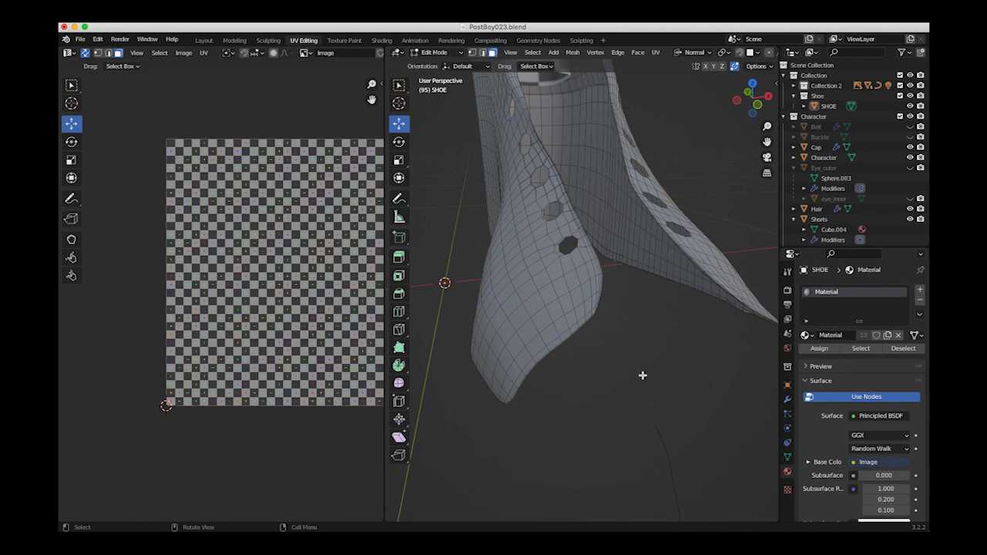
- Select the whole shoe upper and generate a first unwrap to check its checker pattern
{"action": "middle_click_drag", "start_coordinate": [607, 296], "coordinate": [609, 307]}
{"action": "middle_click_drag", "start_coordinate": [584, 274], "coordinate": [559, 249]}
{"action": "middle_click_drag", "start_coordinate": [484, 94], "coordinate": [607, 408]}
{"action": "middle_click_drag", "start_coordinate": [505, 223], "coordinate": [679, 324]}
{"action": "left_click", "coordinate": [656, 52]}
{"action": "left_click", "coordinate": [667, 154]}
{"action": "middle_click_drag", "start_coordinate": [667, 153], "coordinate": [640, 193]}
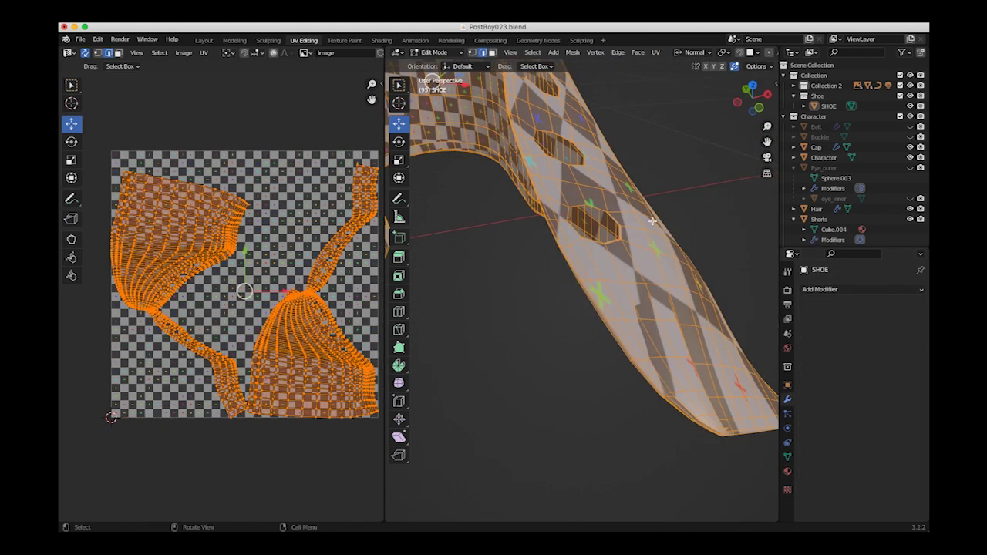
- Select the long border edge loops of the shoe upper's side panels and mark them as seams
{"action": "middle_click_drag", "start_coordinate": [653, 222], "coordinate": [475, 328]}
{"action": "left_click", "coordinate": [584, 381]}
{"action": "middle_click_drag", "start_coordinate": [476, 330], "coordinate": [502, 331]}
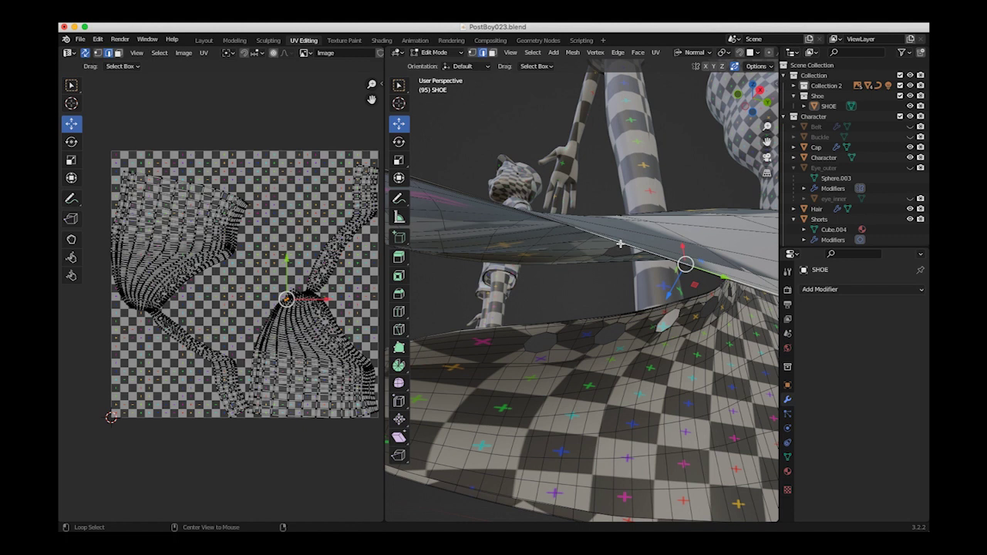
{"action": "middle_click_drag", "start_coordinate": [623, 243], "coordinate": [717, 362]}
{"action": "left_click", "coordinate": [657, 53]}
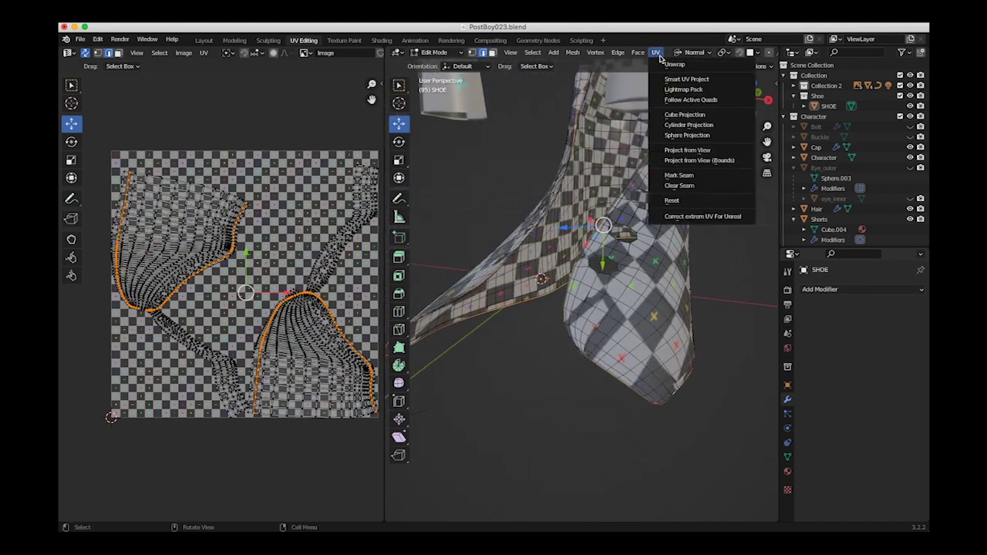
{"action": "left_click", "coordinate": [671, 176]}
{"action": "middle_click_drag", "start_coordinate": [533, 305], "coordinate": [418, 152]}
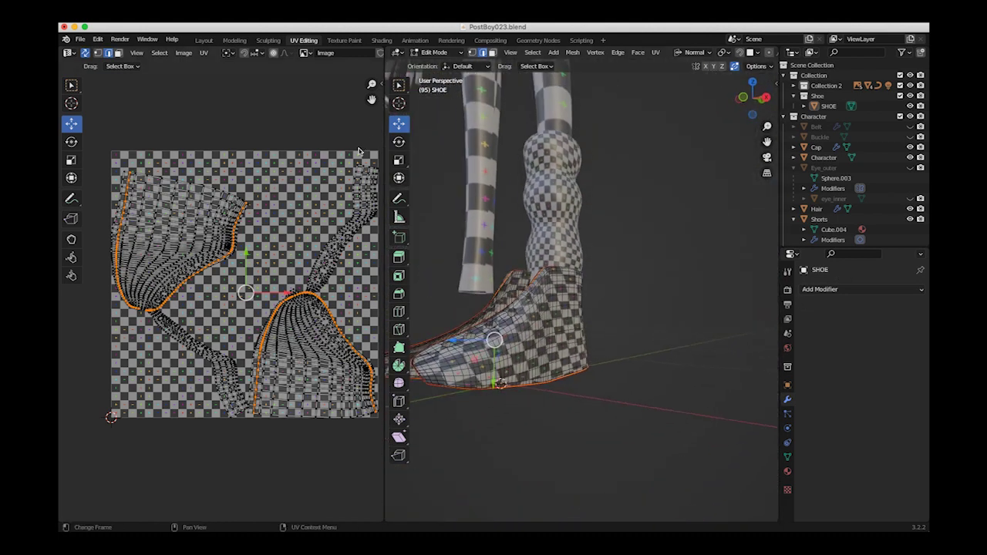
- Select the vertical edge line down the back of the upper's heel and mark it as a seam
{"action": "key", "text": "a"}
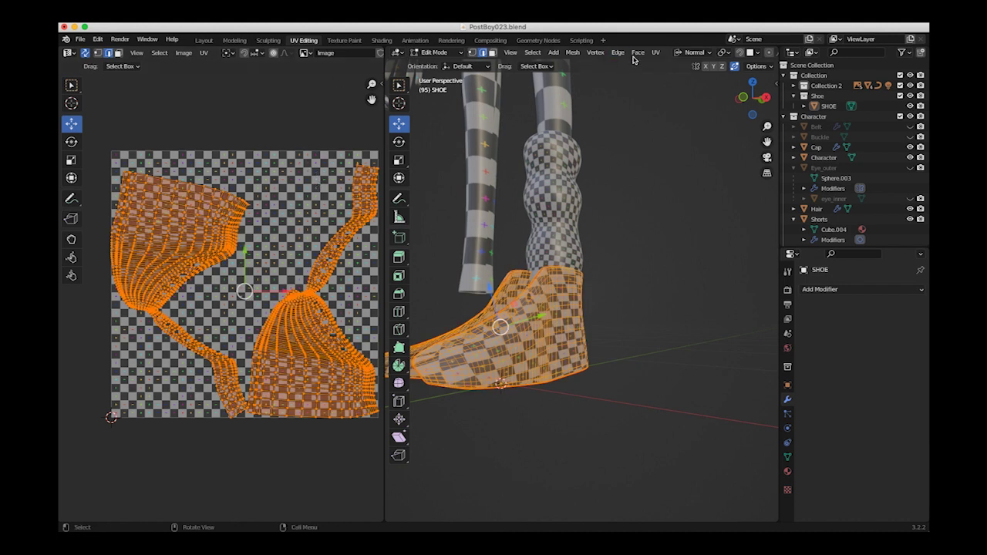
{"action": "middle_click_drag", "start_coordinate": [432, 131], "coordinate": [489, 291]}
{"action": "left_click", "coordinate": [528, 357]}
{"action": "middle_click_drag", "start_coordinate": [528, 357], "coordinate": [563, 295], "text": "ctrl"}
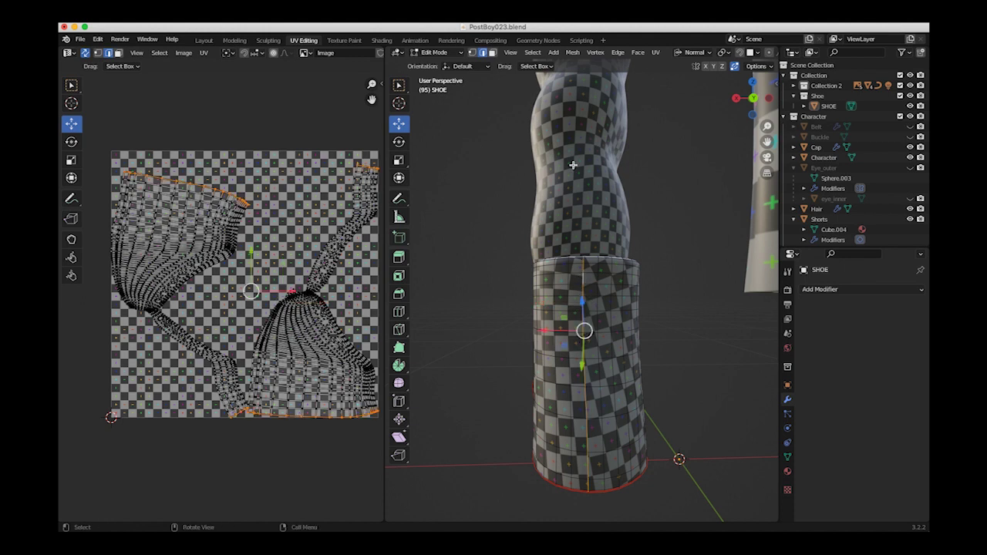
{"action": "left_click", "coordinate": [655, 52]}
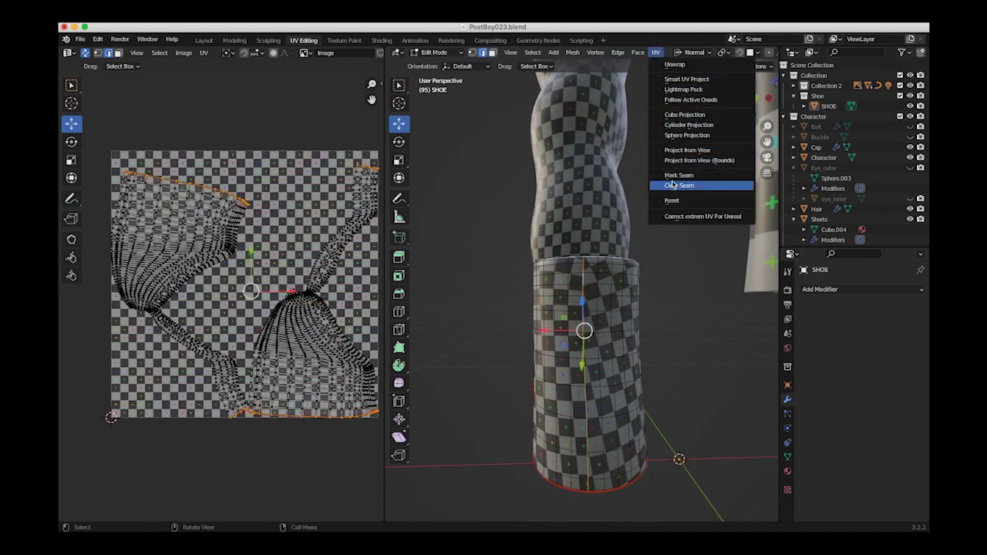
{"action": "left_click", "coordinate": [672, 177]}
{"action": "scroll", "coordinate": [483, 271], "scroll_direction": "up", "scroll_amount": 3}
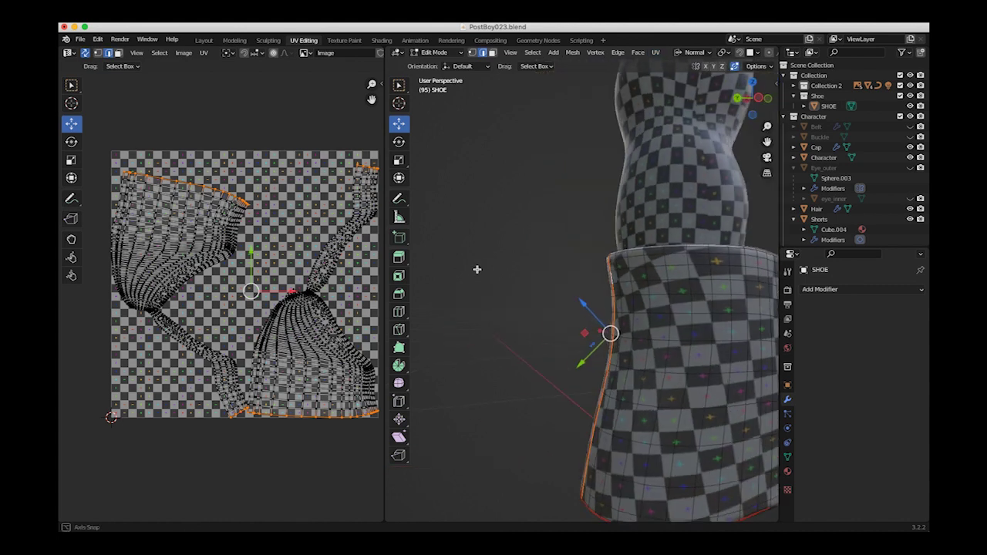
- Select the entire shoe upper and unwrap it again along the marked seams, then clear the selection
{"action": "middle_click_drag", "start_coordinate": [483, 271], "coordinate": [662, 338]}
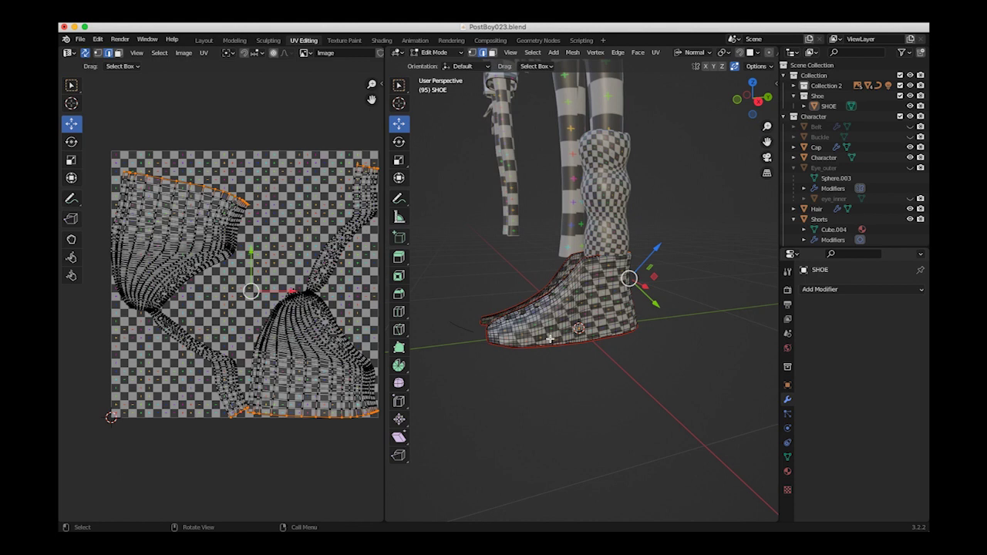
{"action": "key", "text": "a"}
{"action": "left_click", "coordinate": [656, 53]}
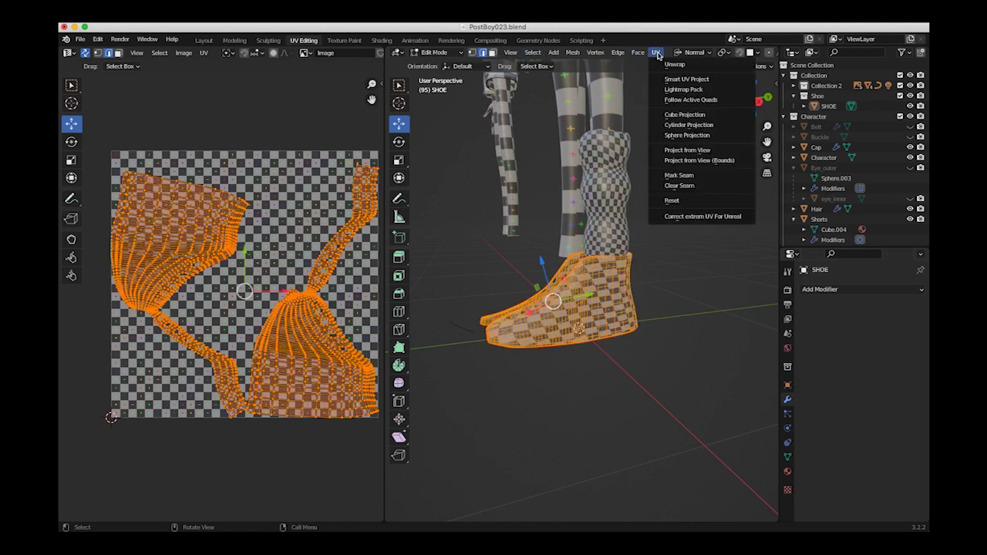
{"action": "left_click", "coordinate": [674, 65]}
{"action": "middle_click_drag", "start_coordinate": [533, 335], "coordinate": [500, 335]}
{"action": "key", "text": "alt+a"}
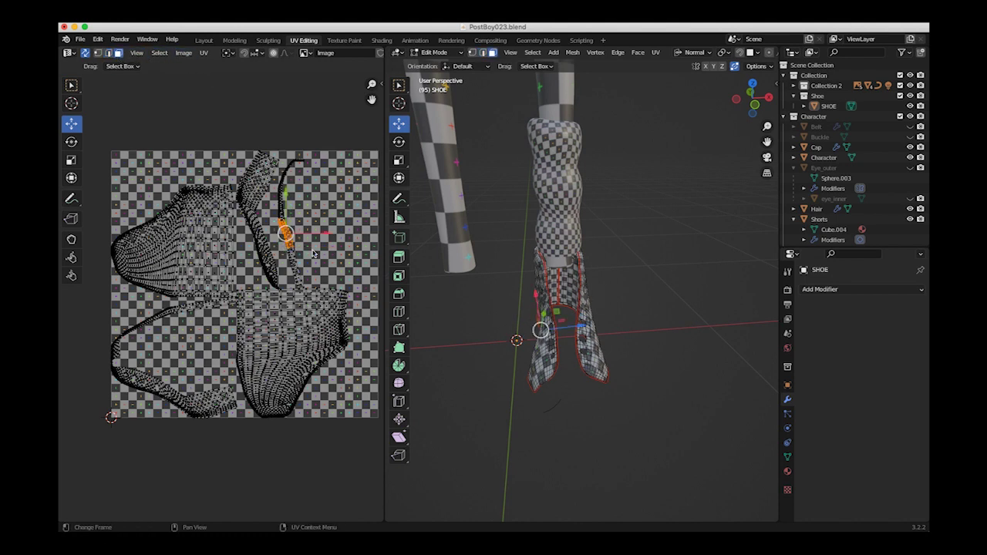
- Delete the small stray piece of geometry along the bottom edge of the shoe upper
{"action": "middle_click_drag", "start_coordinate": [495, 295], "coordinate": [456, 277]}
{"action": "scroll", "coordinate": [481, 299], "scroll_direction": "up", "scroll_amount": 5}
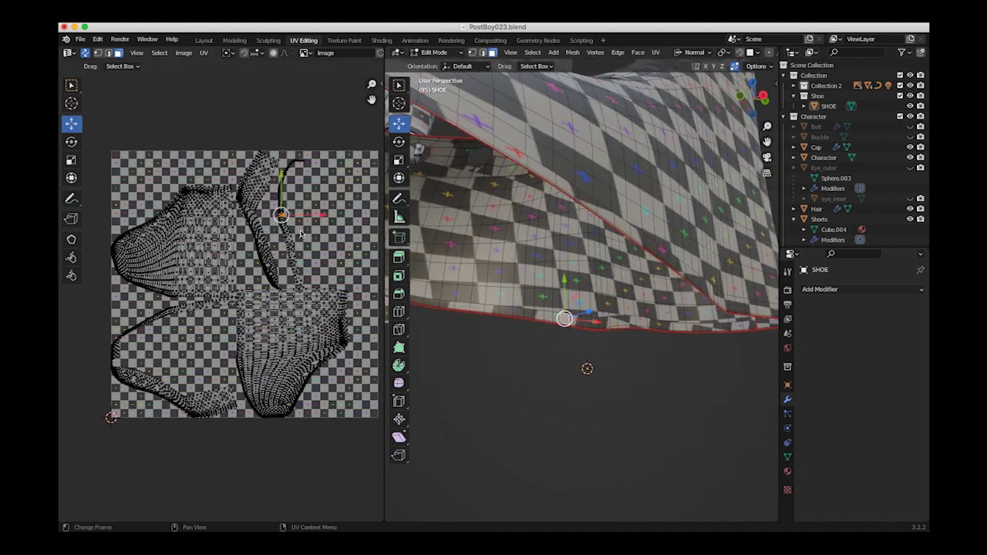
{"action": "middle_click_drag", "start_coordinate": [425, 283], "coordinate": [484, 288]}
{"action": "key", "text": "x"}
{"action": "left_click", "coordinate": [571, 329]}
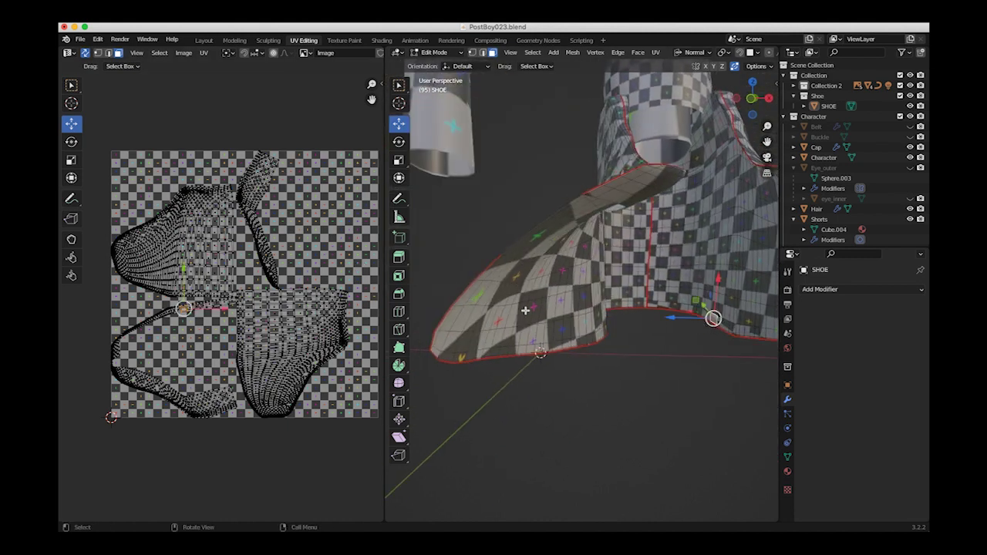
- Examine the narrow face strip along the upper's border and its UV outline, then clear the selection
{"action": "middle_click_drag", "start_coordinate": [193, 308], "coordinate": [320, 302]}
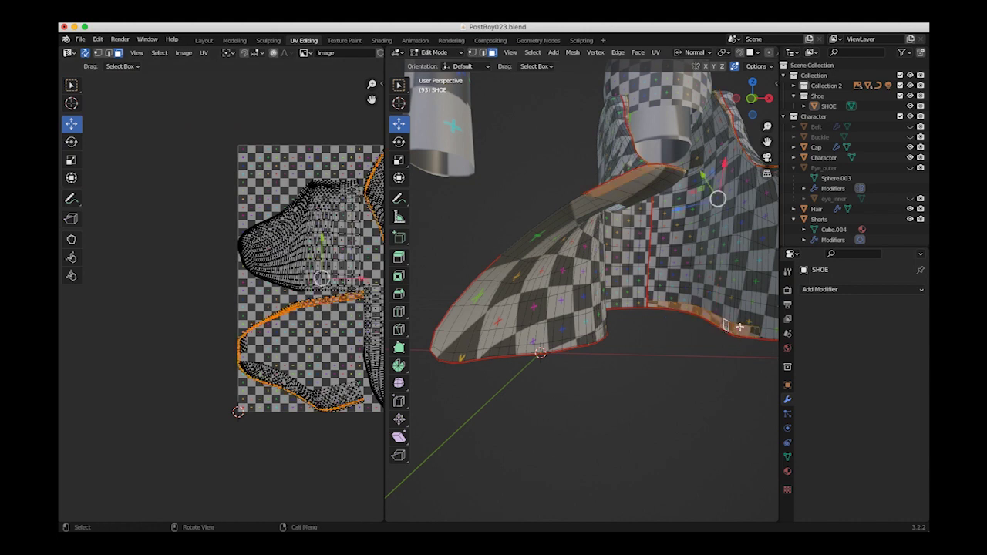
{"action": "middle_click_drag", "start_coordinate": [702, 322], "coordinate": [674, 384]}
{"action": "middle_click_drag", "start_coordinate": [351, 303], "coordinate": [317, 317]}
{"action": "middle_click_drag", "start_coordinate": [471, 337], "coordinate": [494, 370]}
{"action": "left_click", "coordinate": [583, 388]}
{"action": "middle_click_drag", "start_coordinate": [463, 399], "coordinate": [550, 377]}
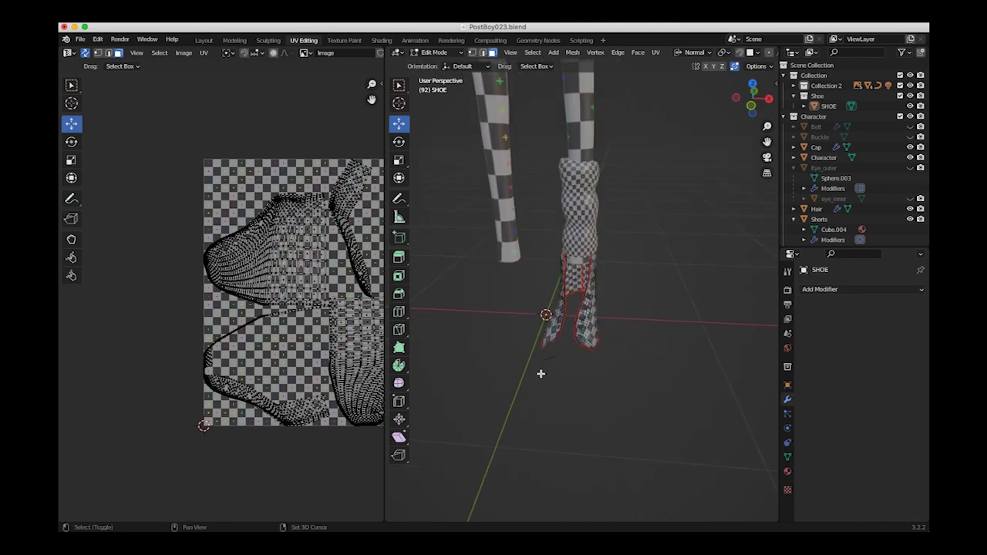
- Reveal the hidden shoe parts, select the whole tongue as linked geometry and isolate it
{"action": "key", "text": "alt+h"}
{"action": "middle_click_drag", "start_coordinate": [543, 375], "coordinate": [412, 273]}
{"action": "middle_click_drag", "start_coordinate": [495, 293], "coordinate": [557, 259], "text": "shift"}
{"action": "middle_click_drag", "start_coordinate": [529, 304], "coordinate": [570, 291], "text": "ctrl"}
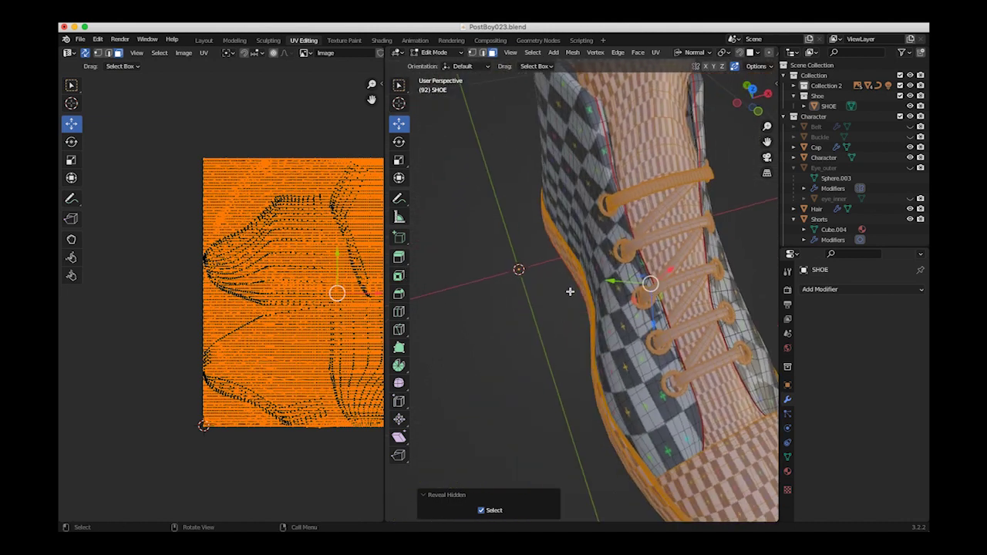
{"action": "left_click", "coordinate": [630, 146]}
{"action": "middle_click_drag", "start_coordinate": [606, 189], "coordinate": [542, 258], "text": "shift"}
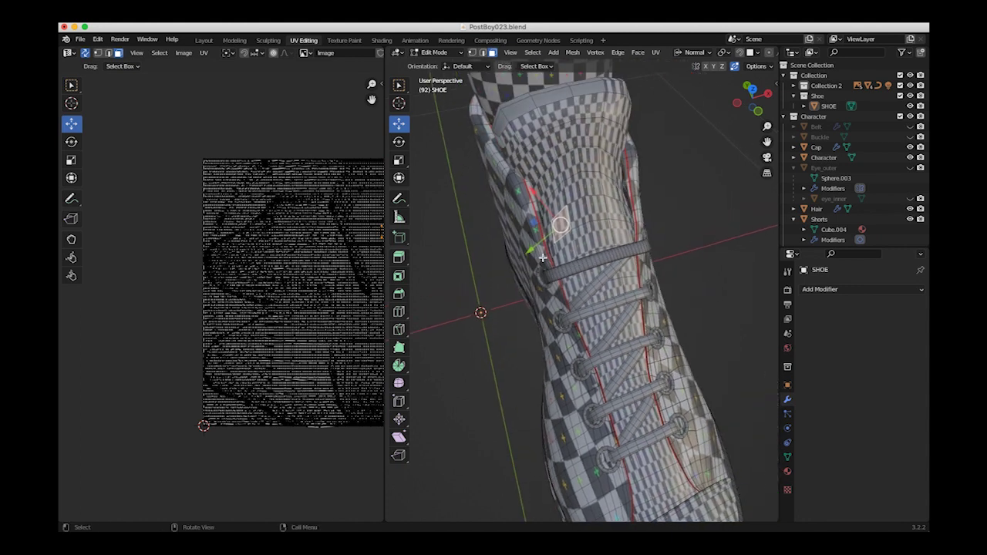
{"action": "key", "text": "ctrl+l"}
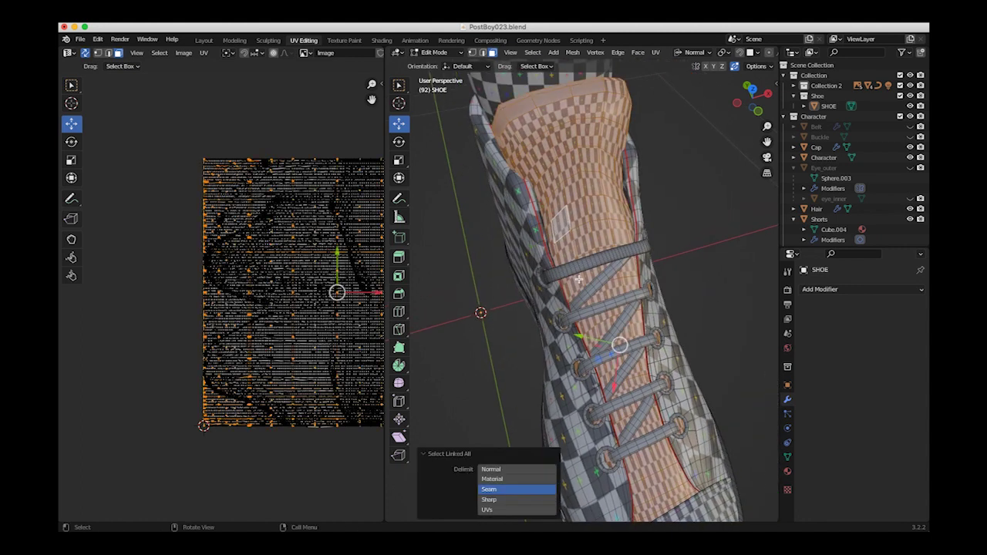
{"action": "key", "text": "shift+h"}
- Select all faces on the underside of the tongue by filling regions between picked faces, and delete them
{"action": "middle_click_drag", "start_coordinate": [560, 278], "coordinate": [569, 388]}
{"action": "left_click", "coordinate": [549, 246]}
{"action": "left_click", "coordinate": [607, 237], "text": "ctrl"}
{"action": "middle_click_drag", "start_coordinate": [607, 237], "coordinate": [608, 227]}
{"action": "left_click", "coordinate": [615, 251]}
{"action": "left_click", "coordinate": [544, 243], "text": "ctrl"}
{"action": "middle_click_drag", "start_coordinate": [544, 243], "coordinate": [580, 260]}
{"action": "key", "text": "alt+h"}
{"action": "left_click", "coordinate": [608, 297], "text": "ctrl+shift"}
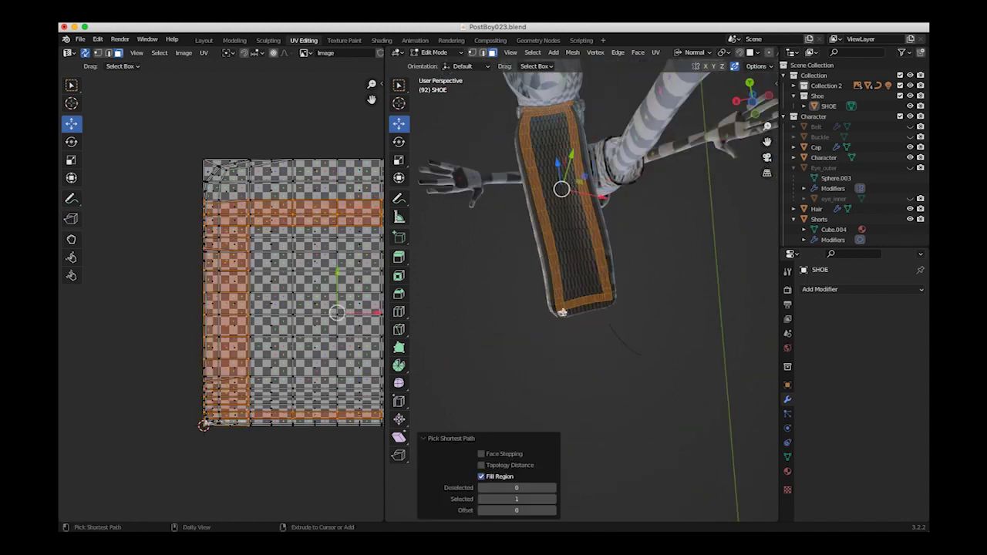
{"action": "middle_click_drag", "start_coordinate": [608, 303], "coordinate": [628, 188]}
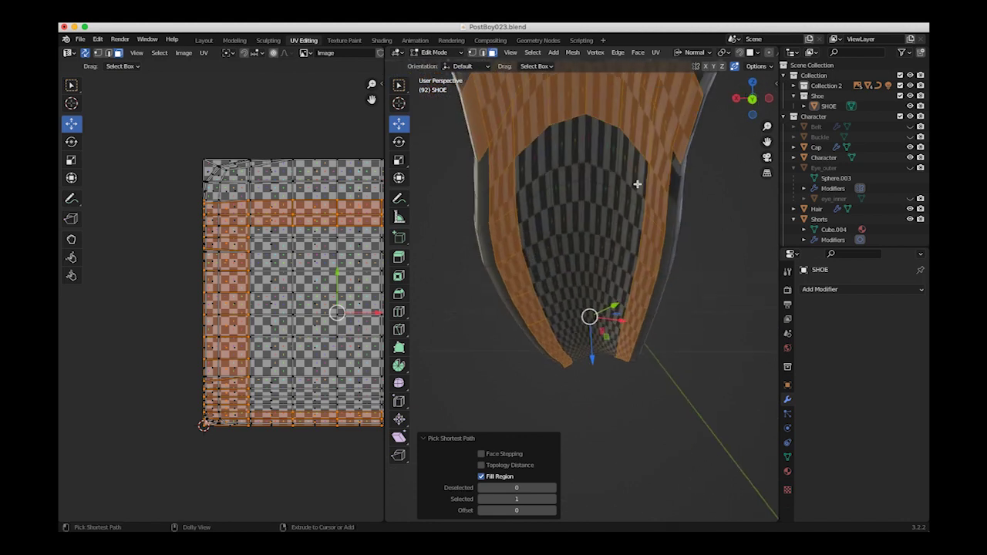
{"action": "middle_click_drag", "start_coordinate": [595, 300], "coordinate": [559, 276]}
{"action": "left_click", "coordinate": [558, 275], "text": "ctrl+shift"}
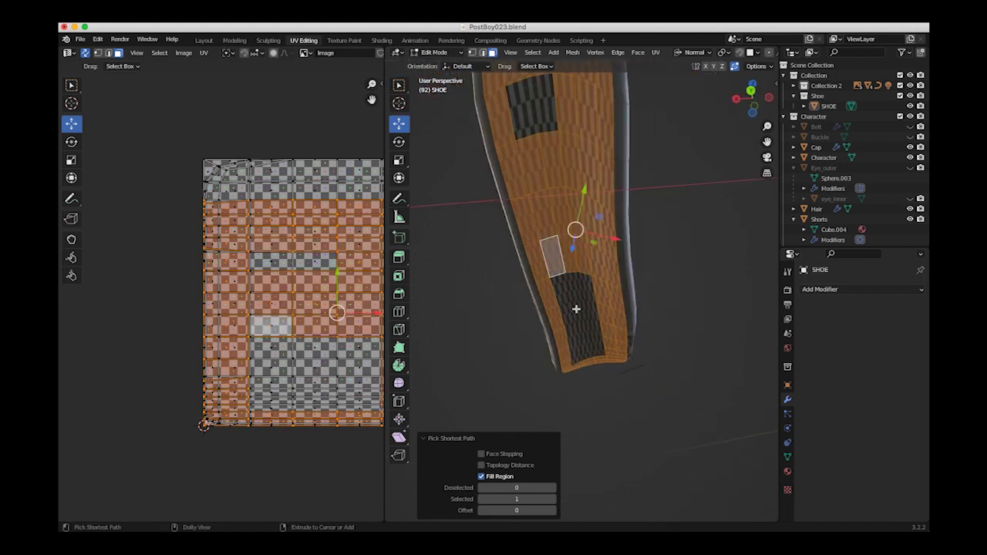
{"action": "middle_click_drag", "start_coordinate": [546, 111], "coordinate": [633, 206]}
{"action": "middle_click_drag", "start_coordinate": [578, 322], "coordinate": [538, 289]}
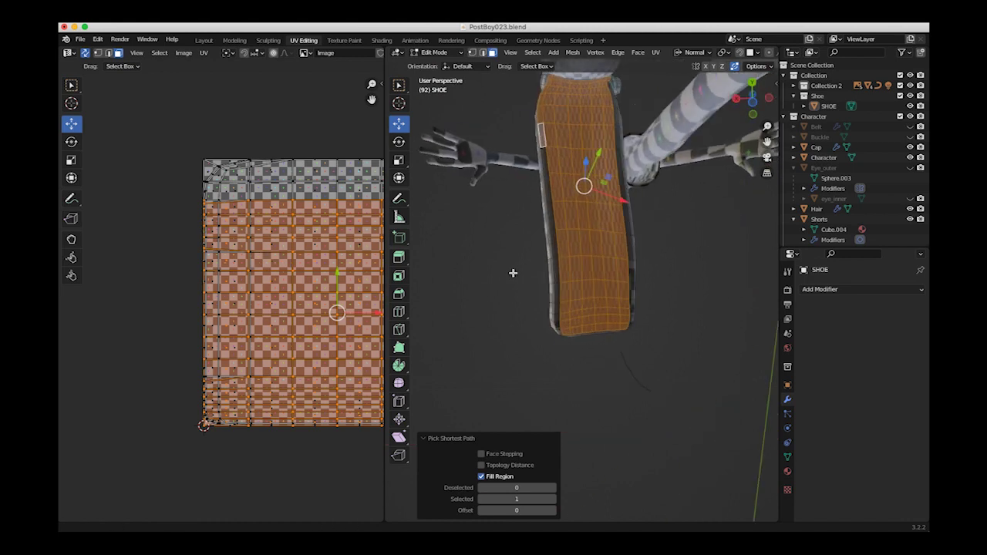
{"action": "scroll", "coordinate": [516, 351], "scroll_direction": "up", "scroll_amount": 3}
{"action": "middle_click_drag", "start_coordinate": [682, 136], "coordinate": [543, 231]}
{"action": "key", "text": "alt+a"}
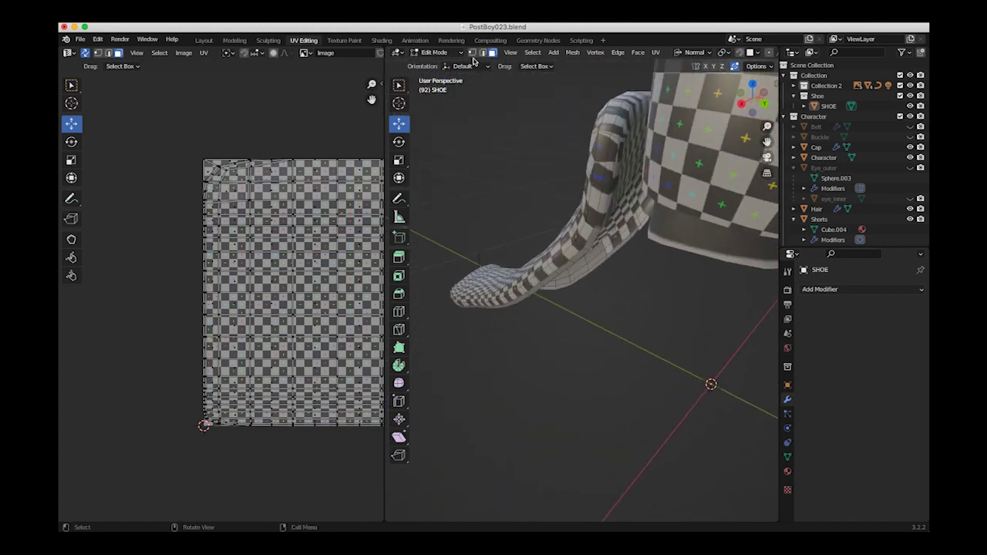
- Select the edge loop along the tongue's top rim and mark it as a seam
{"action": "left_click", "coordinate": [627, 162], "text": "alt"}
{"action": "middle_click_drag", "start_coordinate": [626, 162], "coordinate": [629, 135]}
{"action": "left_click", "coordinate": [657, 53]}
{"action": "left_click", "coordinate": [665, 175]}
{"action": "middle_click_drag", "start_coordinate": [615, 212], "coordinate": [497, 250]}
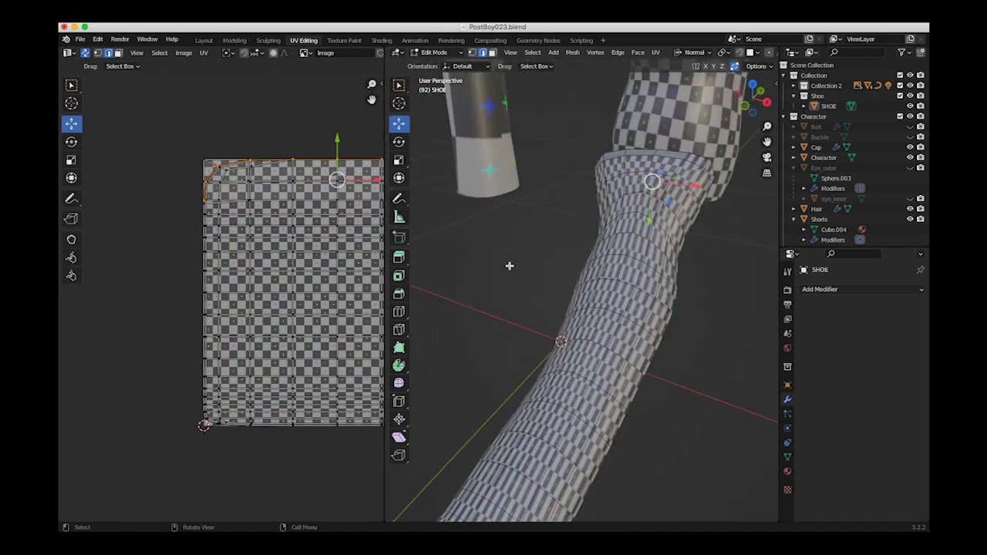
- Select the entire tongue and unwrap it, then reveal the other shoe parts and clear the selection
{"action": "key", "text": "a"}
{"action": "key", "text": "Home"}
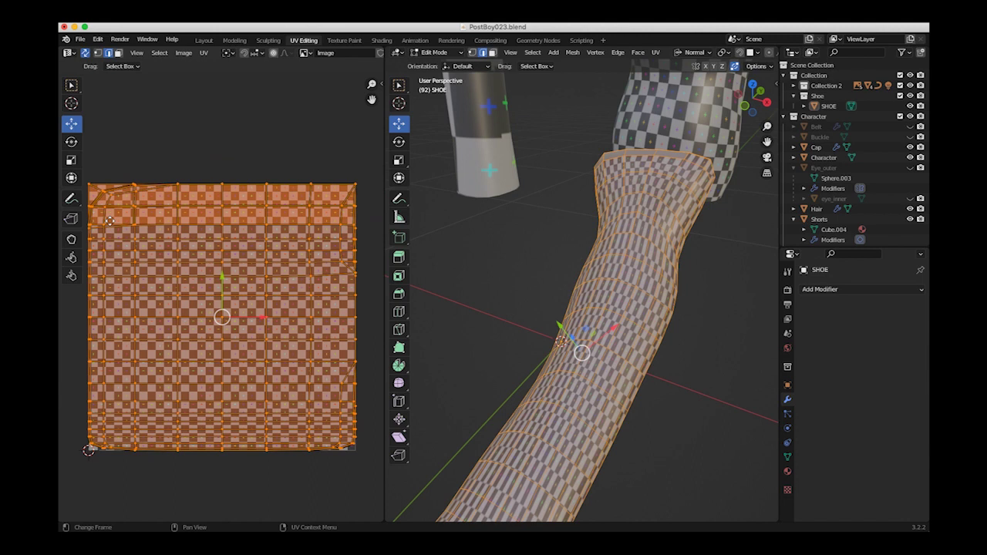
{"action": "left_click", "coordinate": [655, 53]}
{"action": "left_click", "coordinate": [662, 65]}
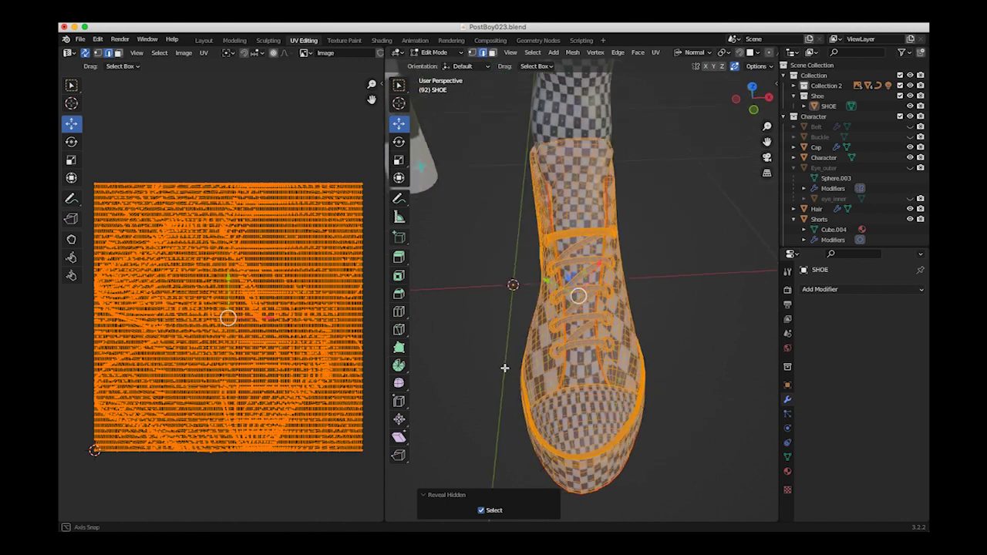
{"action": "key", "text": "alt+a"}
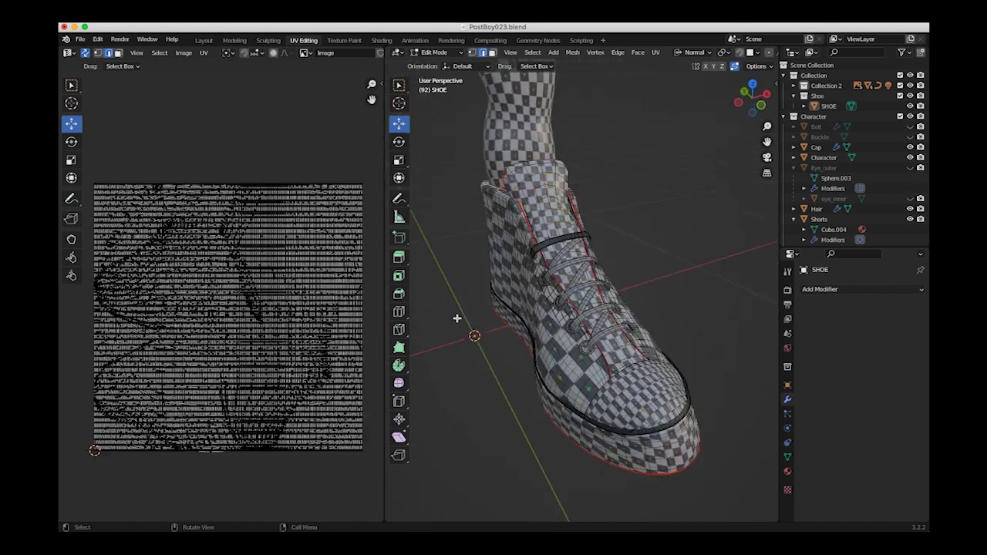
- In face selection mode, select the second crosswise lace from the top and the lower lace pieces as linked geometry
{"action": "middle_click_drag", "start_coordinate": [554, 212], "coordinate": [478, 254]}
{"action": "scroll", "coordinate": [472, 297], "scroll_direction": "up", "scroll_amount": 5}
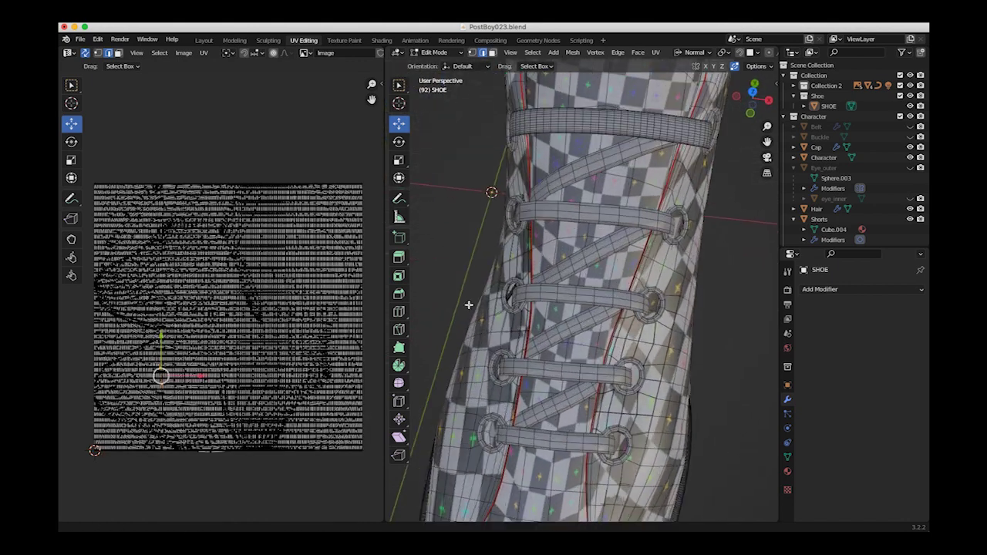
{"action": "middle_click_drag", "start_coordinate": [470, 302], "coordinate": [488, 270]}
{"action": "left_click", "coordinate": [569, 355]}
{"action": "middle_click_drag", "start_coordinate": [569, 355], "coordinate": [665, 342]}
{"action": "left_click", "coordinate": [580, 422]}
{"action": "middle_click_drag", "start_coordinate": [590, 429], "coordinate": [665, 452]}
{"action": "left_click", "coordinate": [590, 414]}
{"action": "scroll", "coordinate": [593, 416], "scroll_direction": "down", "scroll_amount": 3}
{"action": "middle_click_drag", "start_coordinate": [494, 224], "coordinate": [493, 159]}
{"action": "left_click", "coordinate": [541, 196]}
{"action": "left_click", "coordinate": [574, 246]}
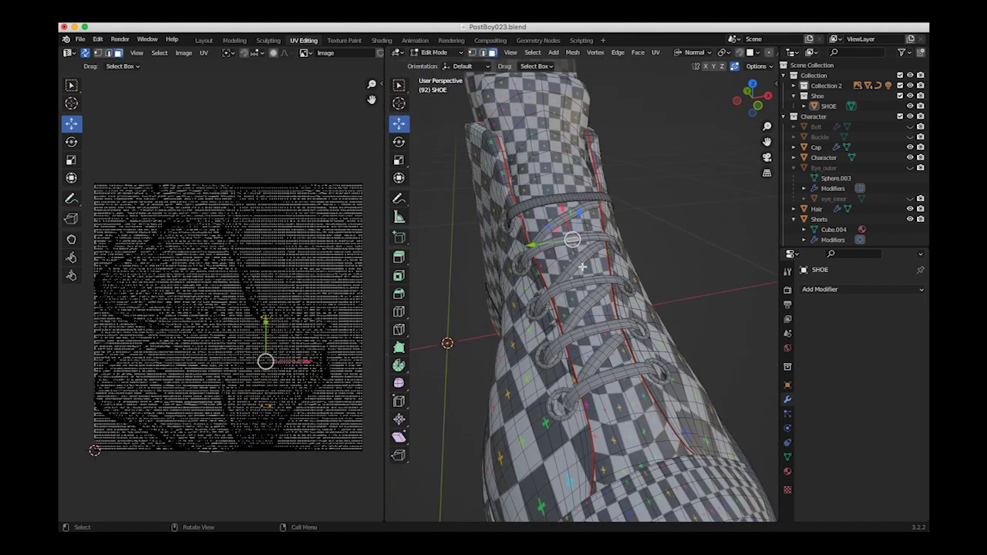
{"action": "key", "text": "ctrl+l"}
{"action": "left_click", "coordinate": [614, 376], "text": "shift"}
{"action": "key", "text": "ctrl+l"}
{"action": "left_click", "coordinate": [604, 354], "text": "shift"}
{"action": "key", "text": "ctrl+l"}
{"action": "left_click", "coordinate": [611, 331], "text": "shift"}
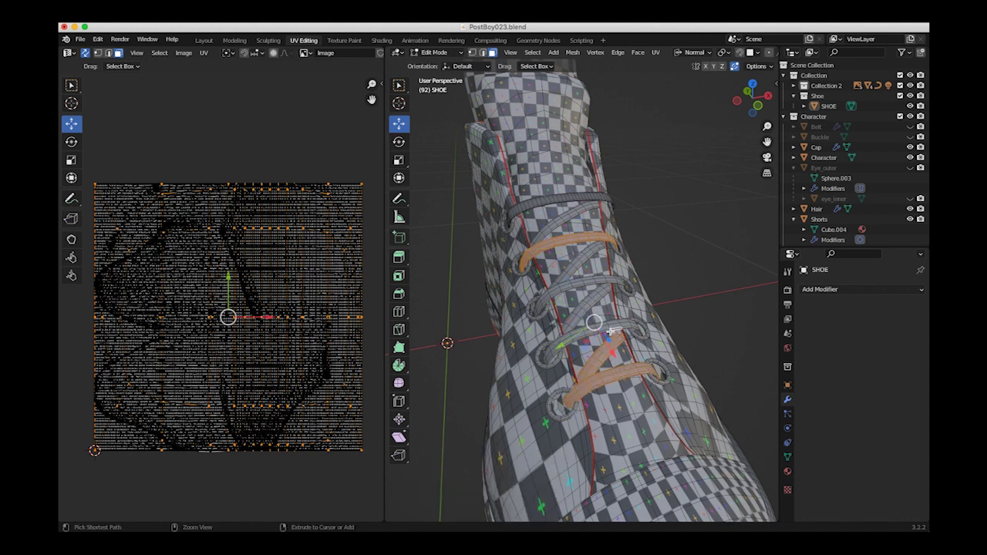
{"action": "key", "text": "ctrl+l"}
- Add the remaining middle and upper lace pieces to the selection and isolate the laces
{"action": "left_click", "coordinate": [588, 283], "text": "shift"}
{"action": "key", "text": "ctrl+l"}
{"action": "left_click", "coordinate": [580, 257], "text": "shift"}
{"action": "key", "text": "ctrl+l"}
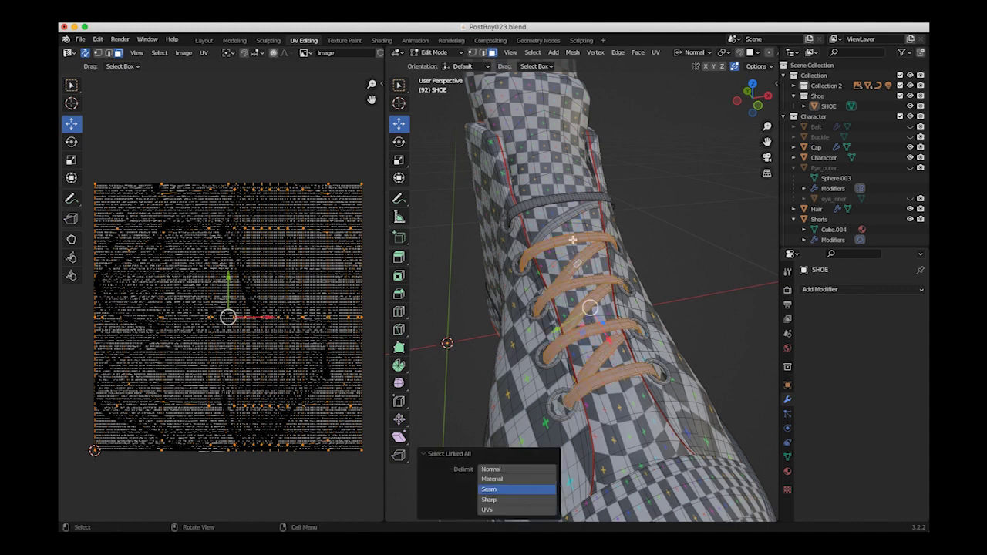
{"action": "left_click", "coordinate": [566, 220], "text": "shift"}
{"action": "key", "text": "ctrl+l"}
{"action": "middle_click_drag", "start_coordinate": [567, 220], "coordinate": [502, 231]}
{"action": "key", "text": "shift+h"}
- Unwrap the laces with Smart UV Project at a 66° angle limit and zero island margin
{"action": "scroll", "coordinate": [439, 218], "scroll_direction": "up", "scroll_amount": 3}
{"action": "middle_click_drag", "start_coordinate": [439, 218], "coordinate": [604, 104]}
{"action": "key", "text": "u"}
{"action": "left_click", "coordinate": [665, 81]}
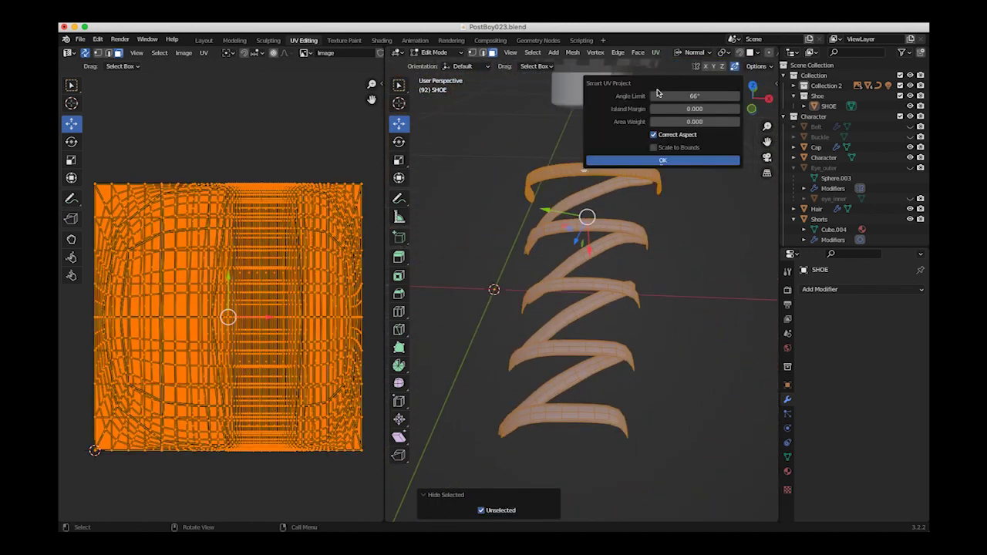
{"action": "left_click", "coordinate": [639, 159]}
{"action": "middle_click_drag", "start_coordinate": [638, 162], "coordinate": [652, 93]}
- Unwrap the laces with Cube Projection
{"action": "key", "text": "u"}
{"action": "left_click", "coordinate": [663, 115]}
{"action": "middle_click_drag", "start_coordinate": [645, 144], "coordinate": [648, 294]}
{"action": "scroll", "coordinate": [295, 294], "scroll_direction": "down", "scroll_amount": 2}
- Run Minimize Stretch on the laces' UVs with Fill Holes on and a blend of about 0.175
{"action": "left_click", "coordinate": [184, 52]}
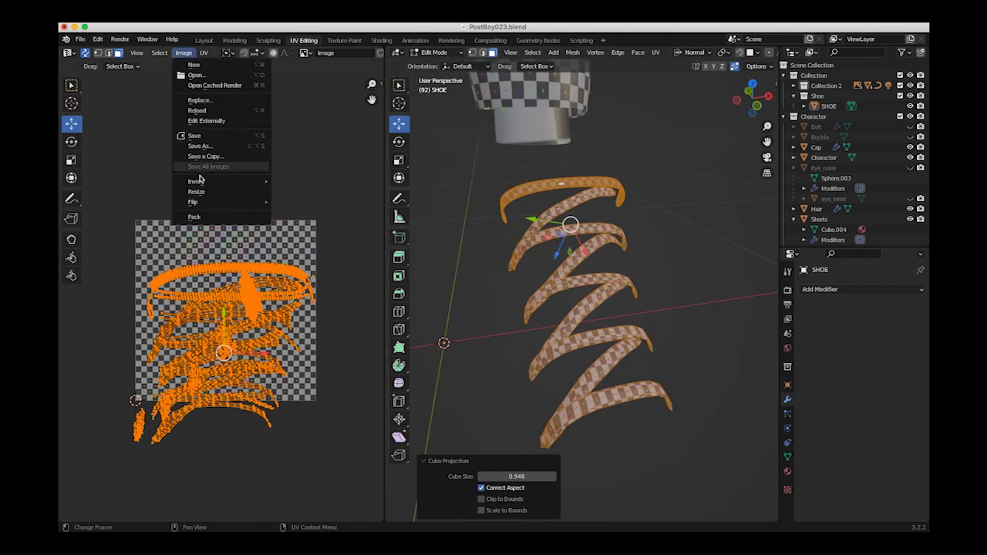
{"action": "mouse_move", "coordinate": [203, 53]}
{"action": "left_click", "coordinate": [226, 258]}
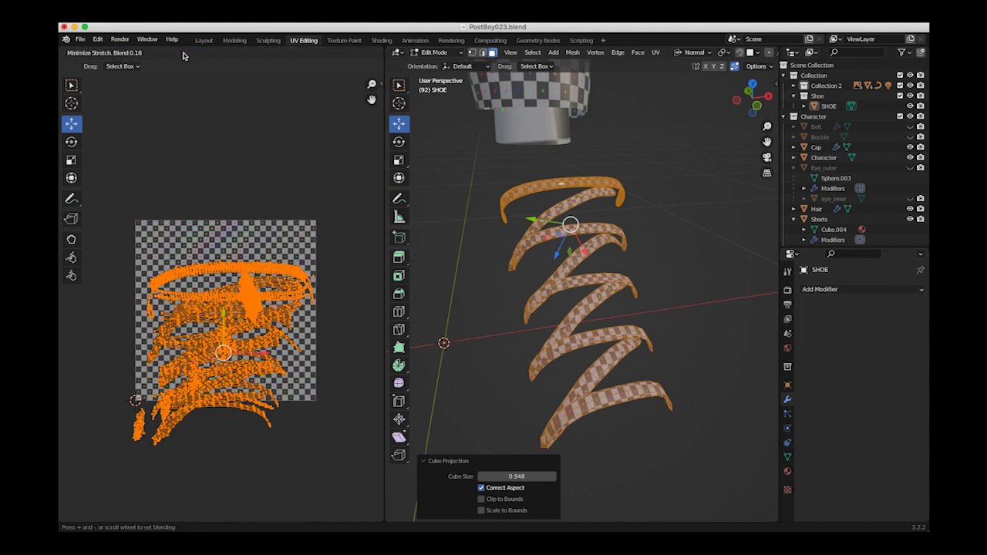
{"action": "left_click", "coordinate": [481, 227]}
{"action": "middle_click_drag", "start_coordinate": [494, 232], "coordinate": [486, 286]}
{"action": "middle_click_drag", "start_coordinate": [205, 308], "coordinate": [191, 347], "text": "ctrl"}
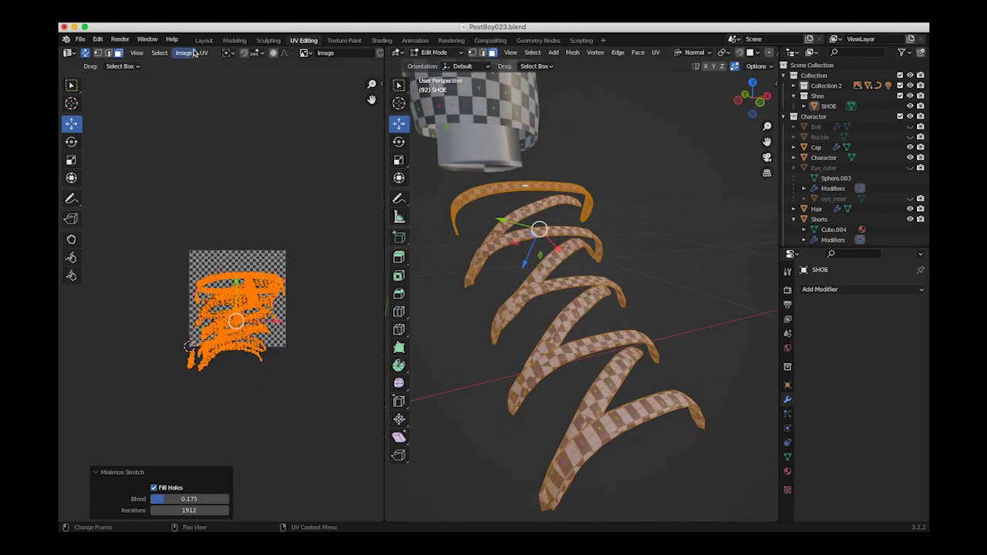
- Pack the laces' UV islands and reveal the hidden shoe parts
{"action": "left_click", "coordinate": [203, 52]}
{"action": "left_click", "coordinate": [226, 233]}
{"action": "middle_click_drag", "start_coordinate": [284, 320], "coordinate": [290, 285], "text": "ctrl"}
{"action": "key", "text": "h"}
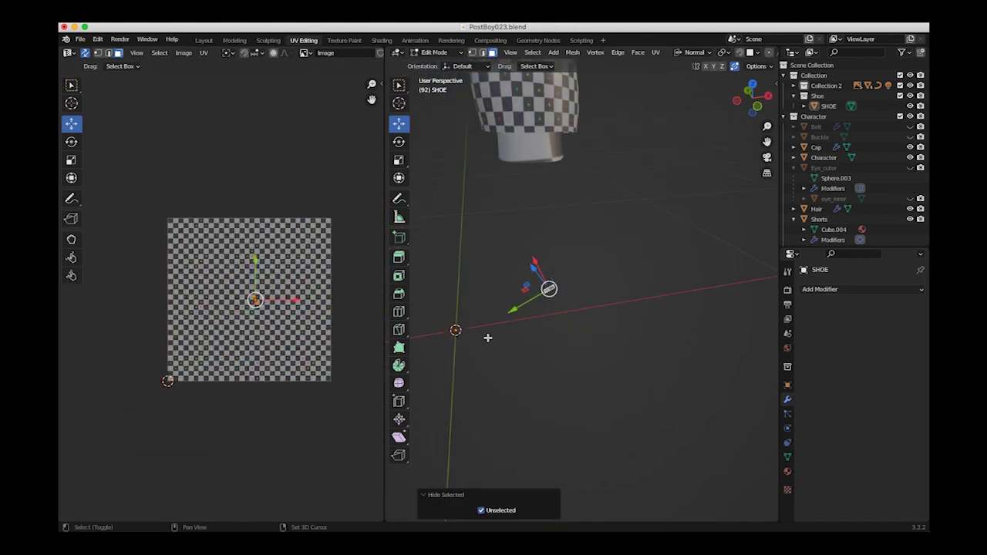
{"action": "key", "text": "alt+h"}
- Select all five lace eyelets along one side of the shoe as linked geometry
{"action": "left_click", "coordinate": [626, 477]}
{"action": "middle_click_drag", "start_coordinate": [625, 476], "coordinate": [522, 298]}
{"action": "scroll", "coordinate": [437, 282], "scroll_direction": "up", "scroll_amount": 4}
{"action": "left_click", "coordinate": [642, 443]}
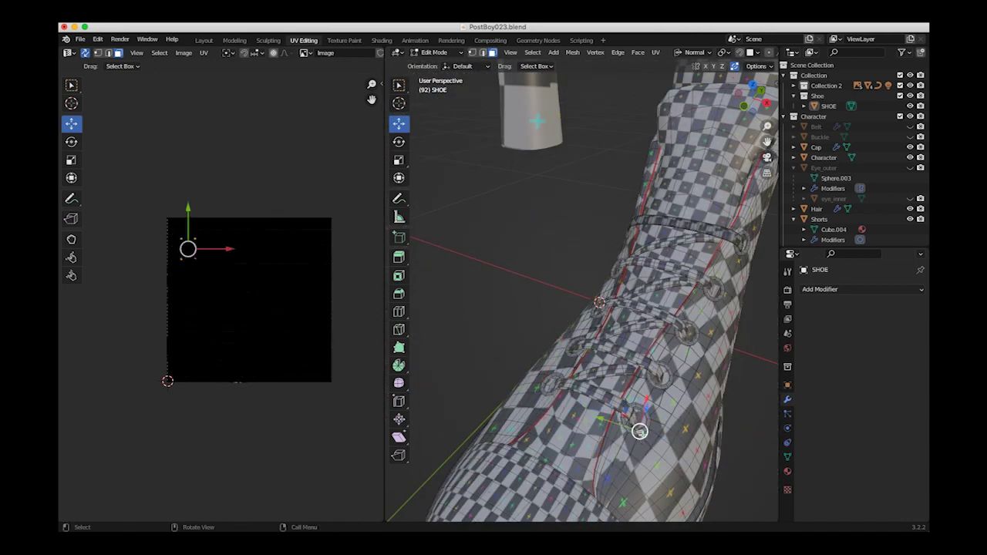
{"action": "key", "text": "ctrl+l"}
{"action": "left_click", "coordinate": [638, 414], "text": "shift"}
{"action": "key", "text": "ctrl+l"}
{"action": "left_click", "coordinate": [718, 343], "text": "shift"}
{"action": "key", "text": "ctrl+l"}
{"action": "left_click", "coordinate": [715, 303], "text": "shift"}
{"action": "key", "text": "ctrl+l"}
{"action": "middle_click_drag", "start_coordinate": [715, 302], "coordinate": [567, 307]}
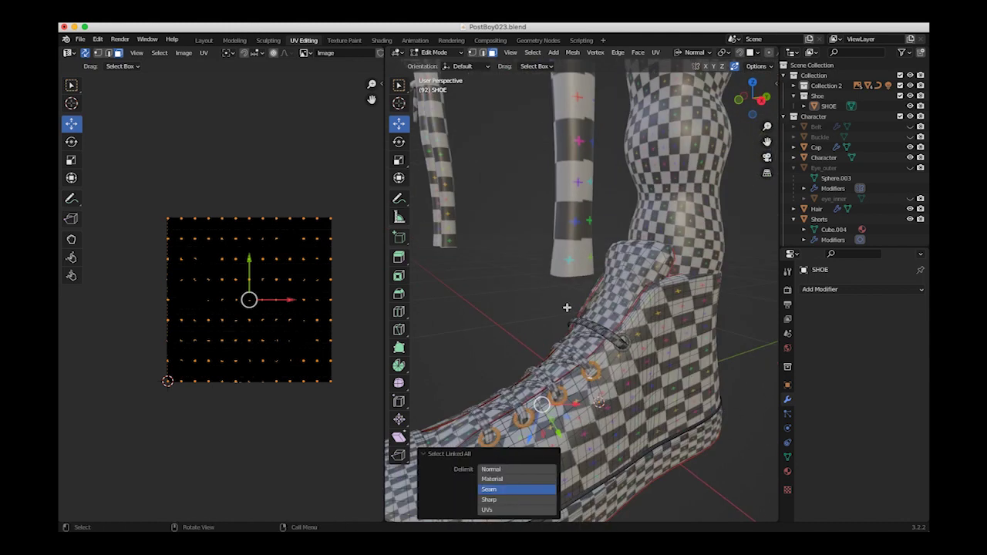
{"action": "left_click", "coordinate": [619, 351], "text": "shift"}
{"action": "key", "text": "ctrl+l"}
{"action": "middle_click_drag", "start_coordinate": [619, 351], "coordinate": [642, 414]}
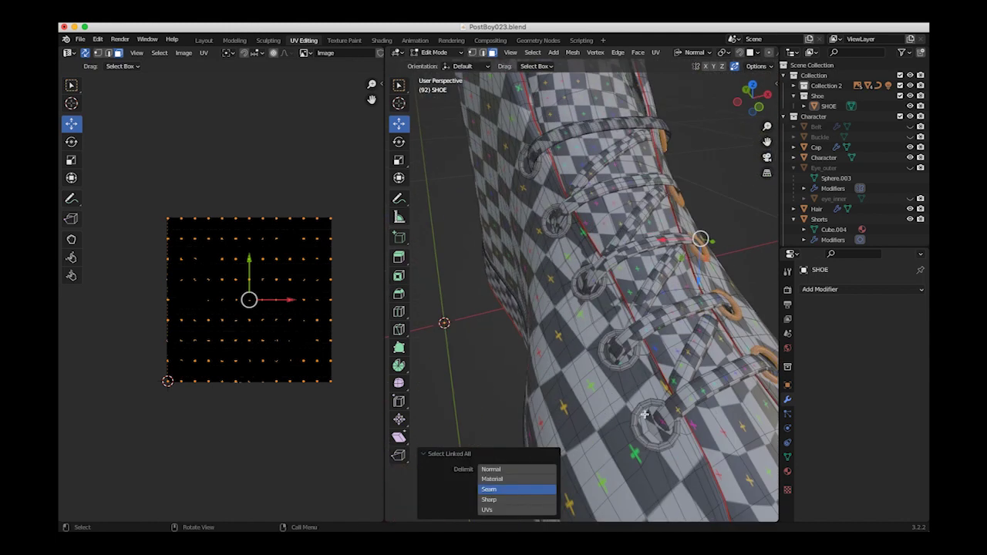
- Add the lace eyelets on the opposite side of the shoe to the selection
{"action": "left_click", "coordinate": [642, 414], "text": "ctrl"}
{"action": "middle_click_drag", "start_coordinate": [634, 376], "coordinate": [590, 336]}
{"action": "left_click", "coordinate": [588, 333], "text": "shift"}
{"action": "key", "text": "ctrl+l"}
{"action": "left_click", "coordinate": [469, 253], "text": "shift"}
{"action": "left_click", "coordinate": [467, 255], "text": "ctrl"}
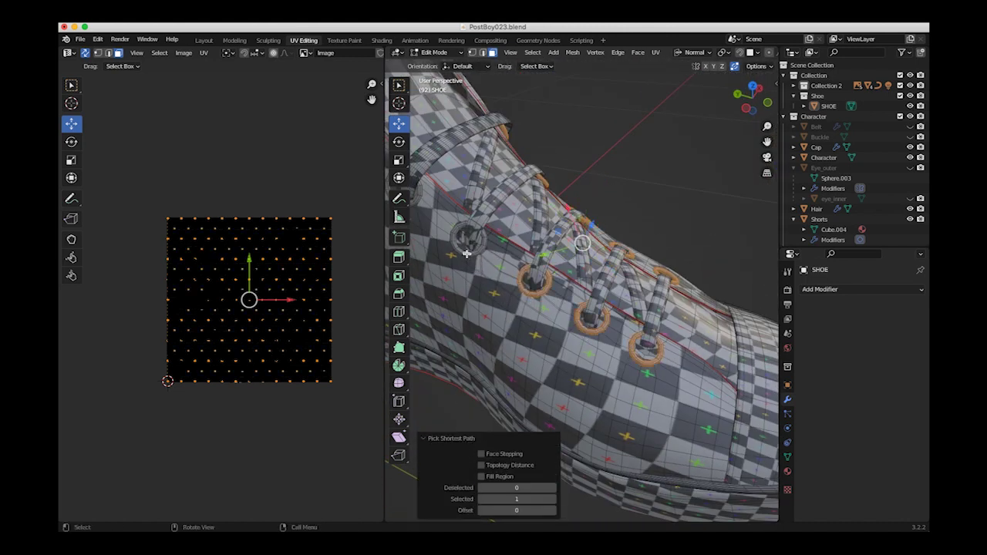
{"action": "key", "text": "ctrl+l"}
{"action": "middle_click_drag", "start_coordinate": [467, 255], "coordinate": [569, 355]}
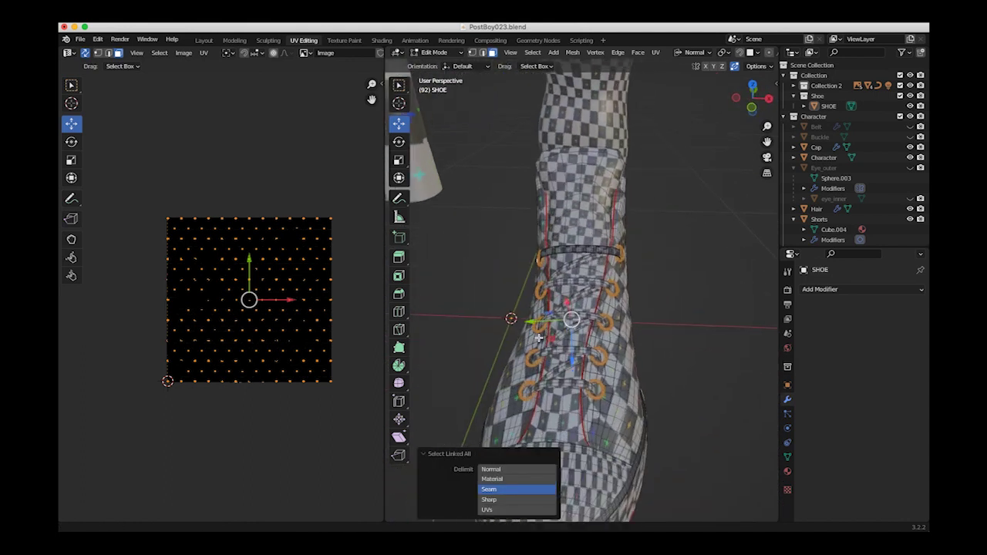
- Unwrap the selected eyelets with Cube Projection
{"action": "left_click", "coordinate": [656, 53]}
{"action": "left_click", "coordinate": [671, 117]}
{"action": "middle_click_drag", "start_coordinate": [663, 120], "coordinate": [534, 227]}
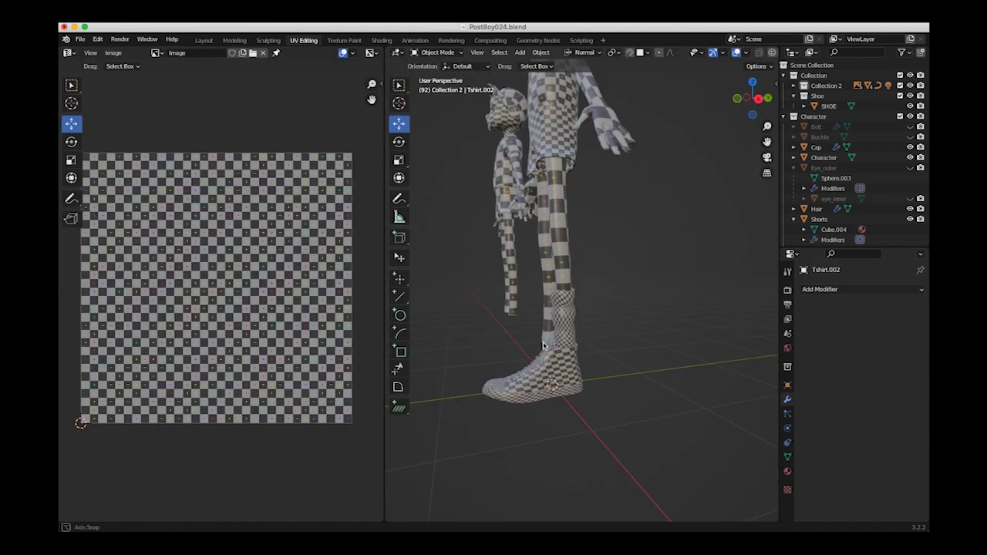
- Check the checker pattern across both characters and select the shoe object
{"action": "middle_click_drag", "start_coordinate": [540, 331], "coordinate": [639, 371]}
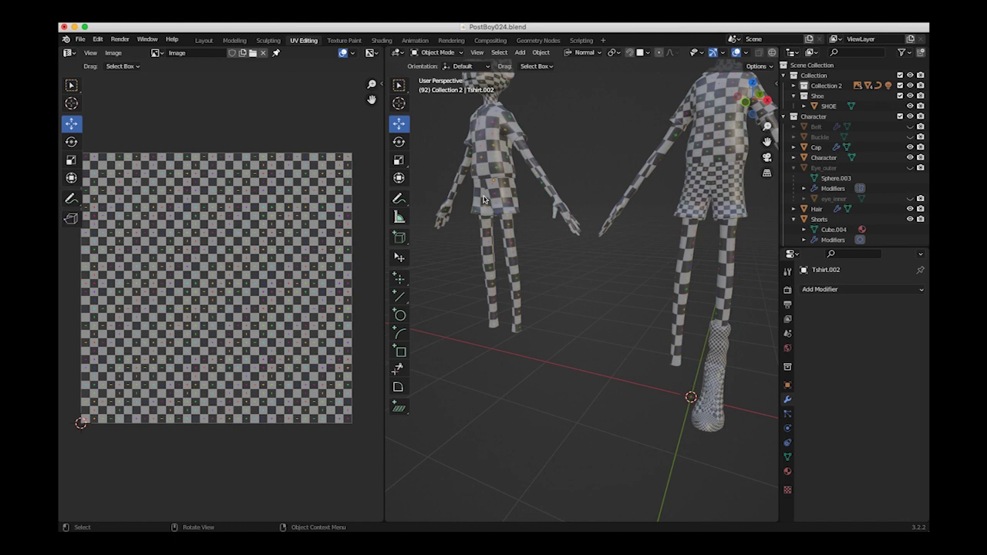
{"action": "mouse_move", "coordinate": [517, 252]}
{"action": "middle_mouse_down"}
{"action": "mouse_move", "coordinate": [540, 266]}
{"action": "mouse_move", "coordinate": [486, 235]}
{"action": "mouse_move", "coordinate": [529, 292]}
{"action": "mouse_move", "coordinate": [528, 248]}
{"action": "middle_mouse_up"}
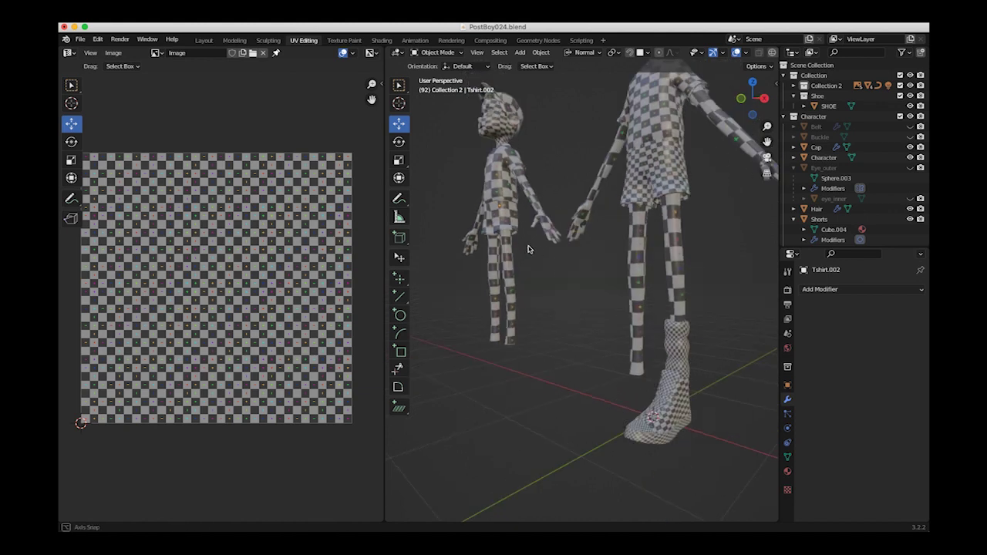
{"action": "left_click", "coordinate": [672, 368]}
{"action": "left_click", "coordinate": [674, 394], "text": "shift"}
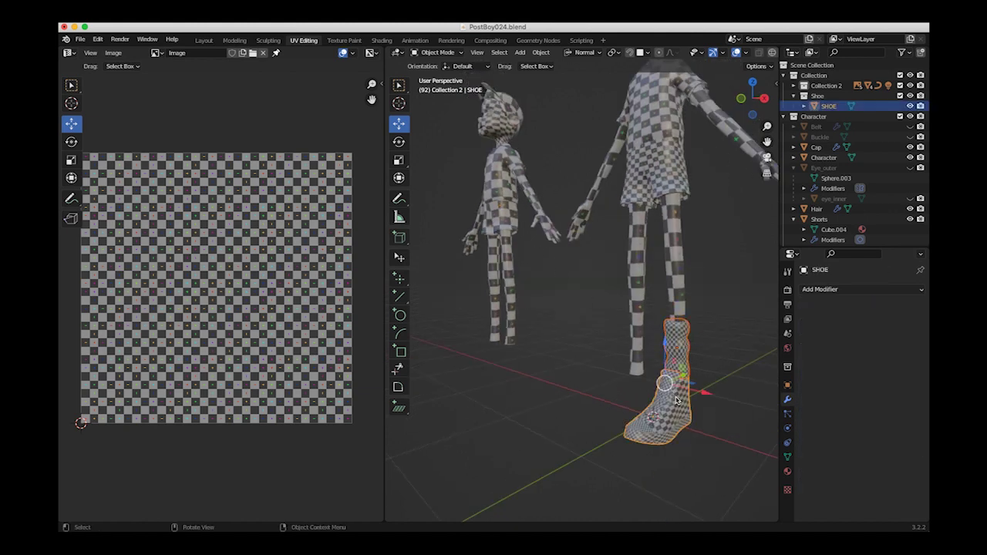
{"action": "middle_click_drag", "start_coordinate": [596, 322], "coordinate": [623, 357]}
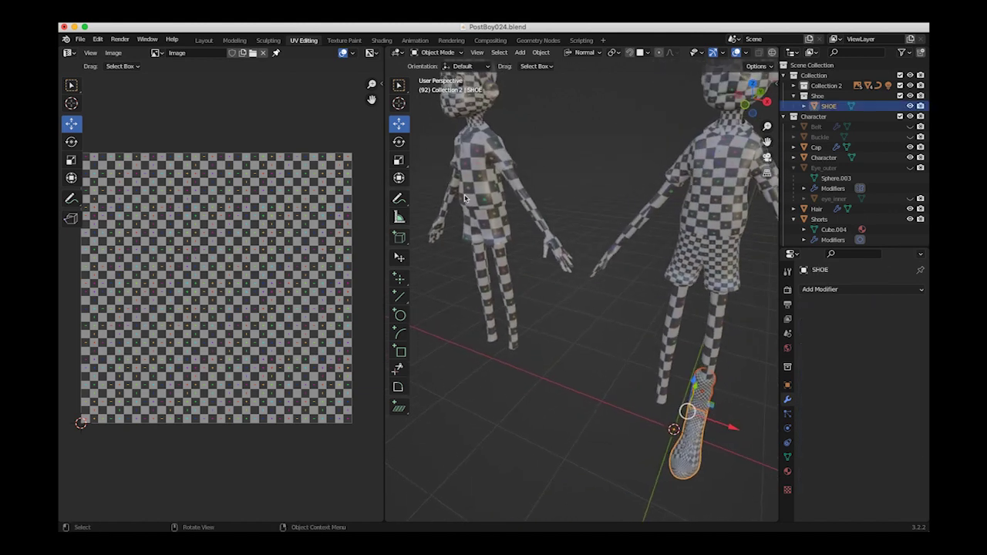
- Duplicate the shoe and sock together and move the copies -2.7116 m along X onto the other character's leg
{"action": "left_click", "coordinate": [473, 202]}
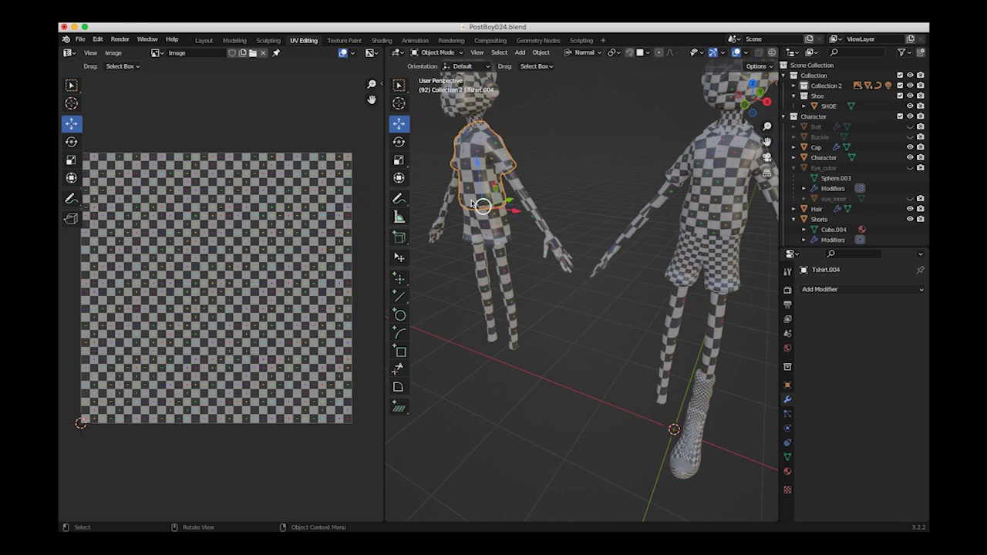
{"action": "left_click", "coordinate": [701, 220]}
{"action": "left_click", "coordinate": [491, 186]}
{"action": "left_click", "coordinate": [698, 395]}
{"action": "middle_click_drag", "start_coordinate": [538, 259], "coordinate": [694, 409]}
{"action": "left_click", "coordinate": [704, 423], "text": "shift"}
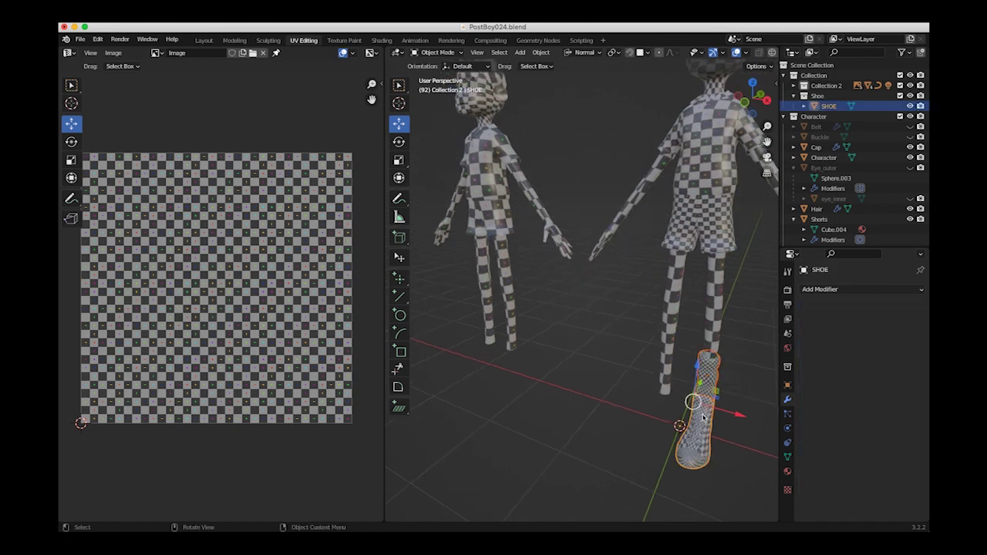
{"action": "key", "text": "shift+d"}
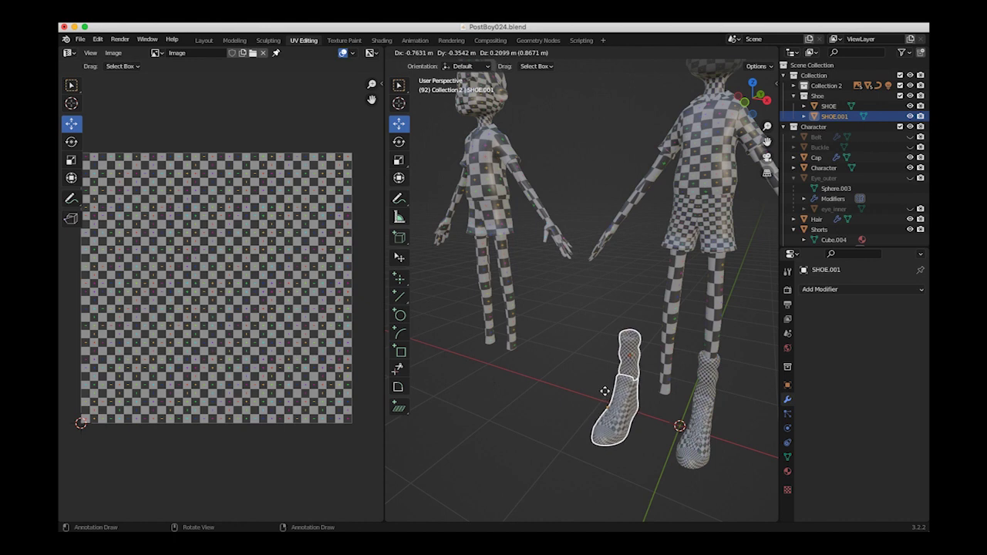
{"action": "key", "text": "x"}
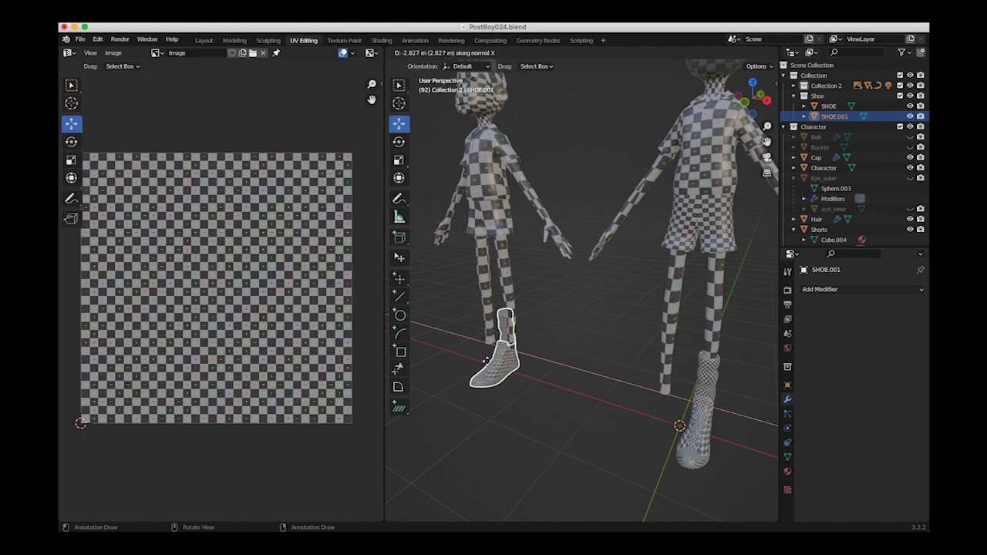
{"action": "left_click", "coordinate": [491, 362]}
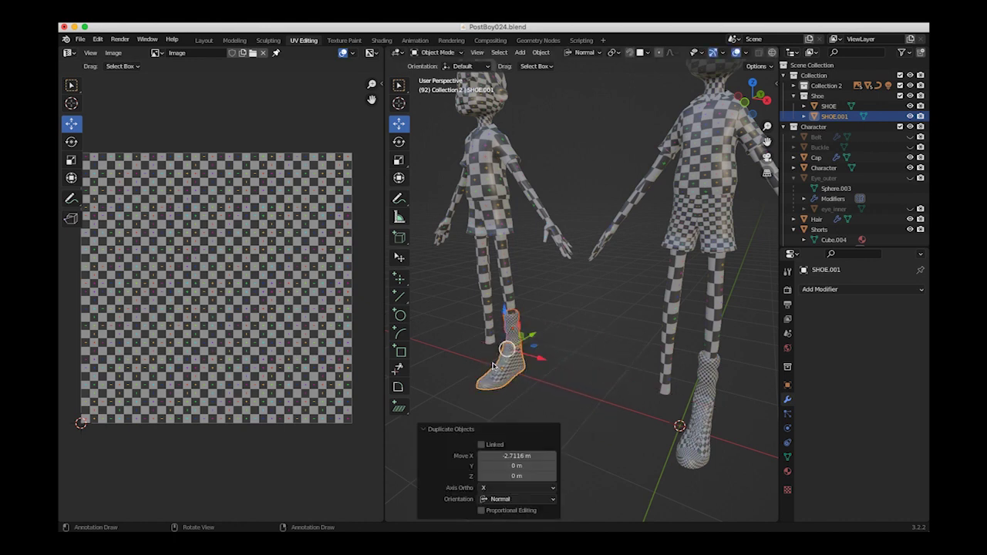
- Nudge the duplicated shoe and sock slightly along X to line them up with the character's leg
{"action": "middle_click_drag", "start_coordinate": [614, 377], "coordinate": [661, 372]}
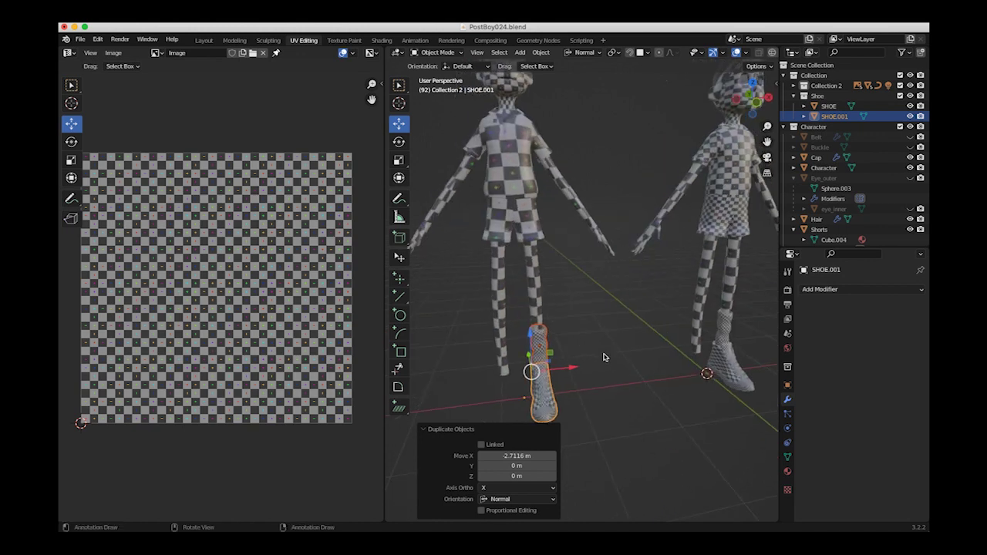
{"action": "scroll", "coordinate": [536, 325], "scroll_direction": "up", "scroll_amount": 4}
{"action": "middle_click_drag", "start_coordinate": [528, 292], "coordinate": [592, 307]}
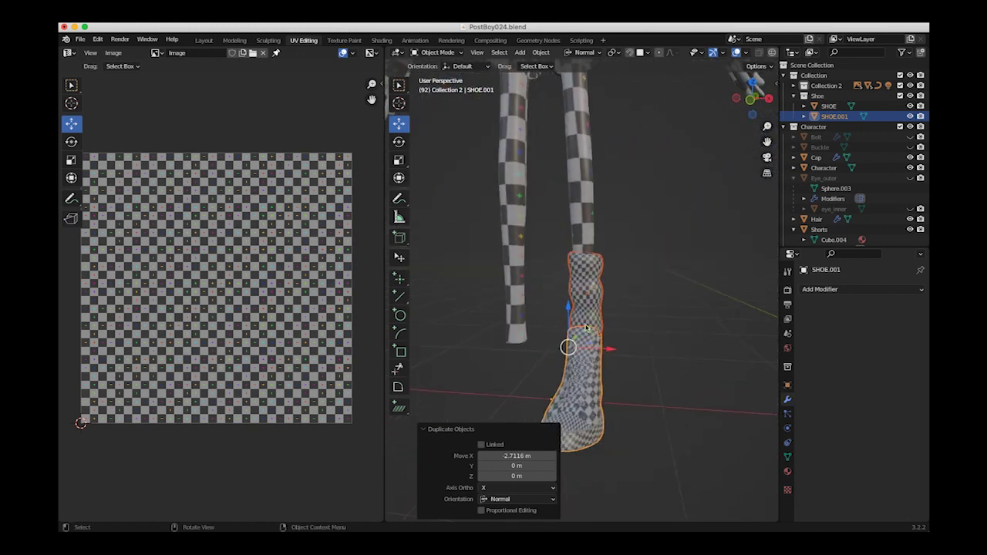
{"action": "key", "text": "g"}
{"action": "key", "text": "x"}
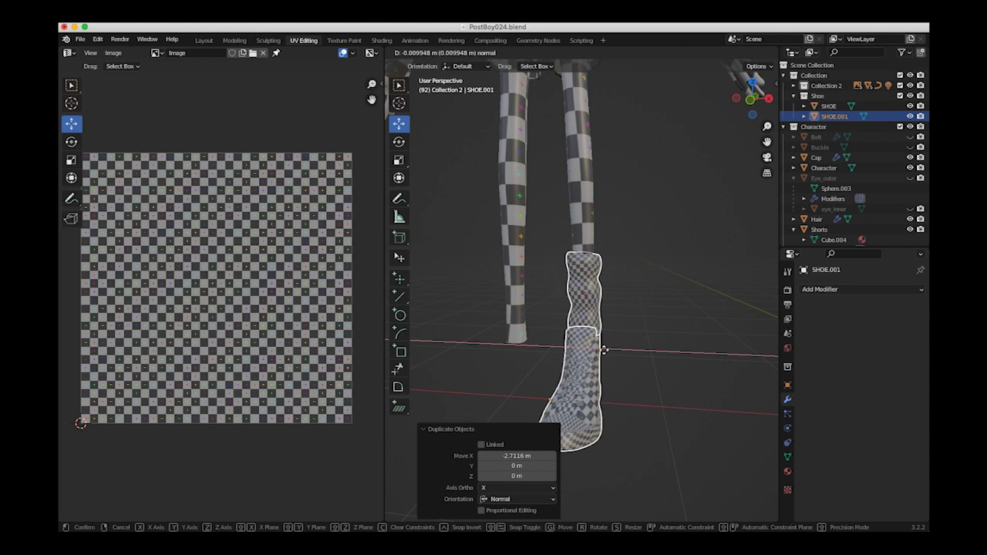
{"action": "left_click", "coordinate": [604, 350]}
{"action": "middle_click_drag", "start_coordinate": [603, 350], "coordinate": [648, 372]}
{"action": "left_click_drag", "start_coordinate": [658, 370], "coordinate": [649, 370]}
{"action": "middle_click_drag", "start_coordinate": [650, 371], "coordinate": [560, 312]}
{"action": "left_click", "coordinate": [681, 363]}
- Remove the Multires modifier from the duplicated sock
{"action": "left_click", "coordinate": [562, 312]}
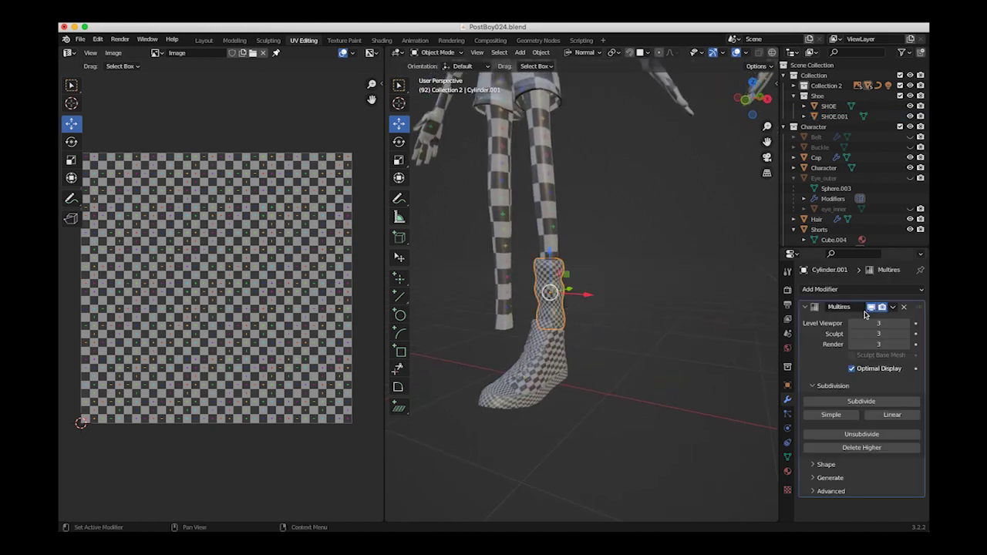
{"action": "left_click", "coordinate": [529, 85]}
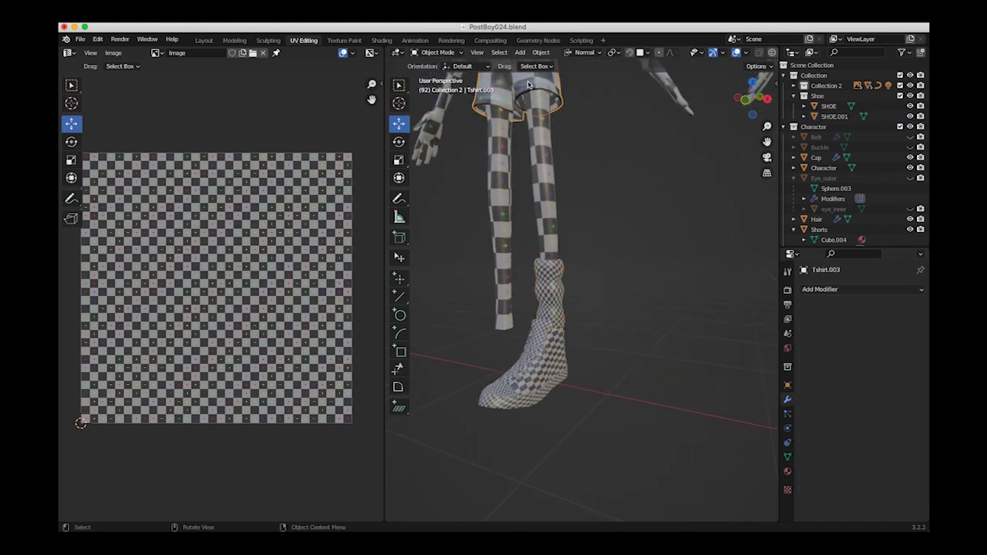
{"action": "left_click", "coordinate": [545, 277]}
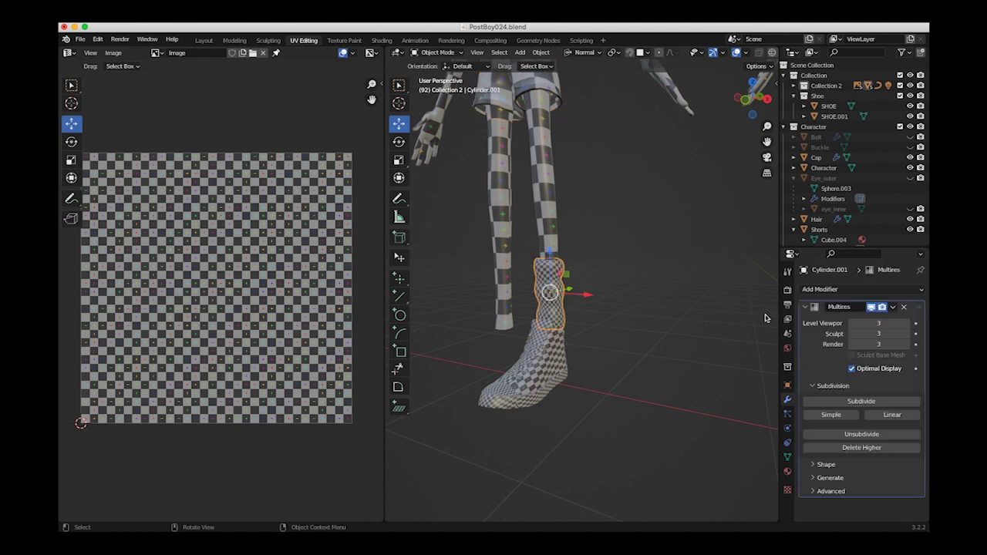
{"action": "left_click", "coordinate": [904, 307]}
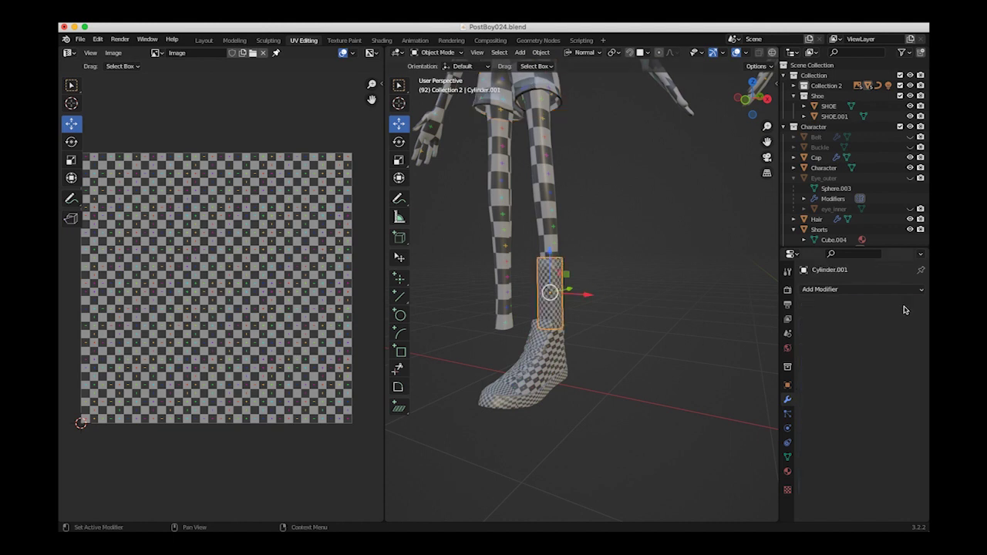
{"action": "middle_click_drag", "start_coordinate": [613, 363], "coordinate": [553, 350]}
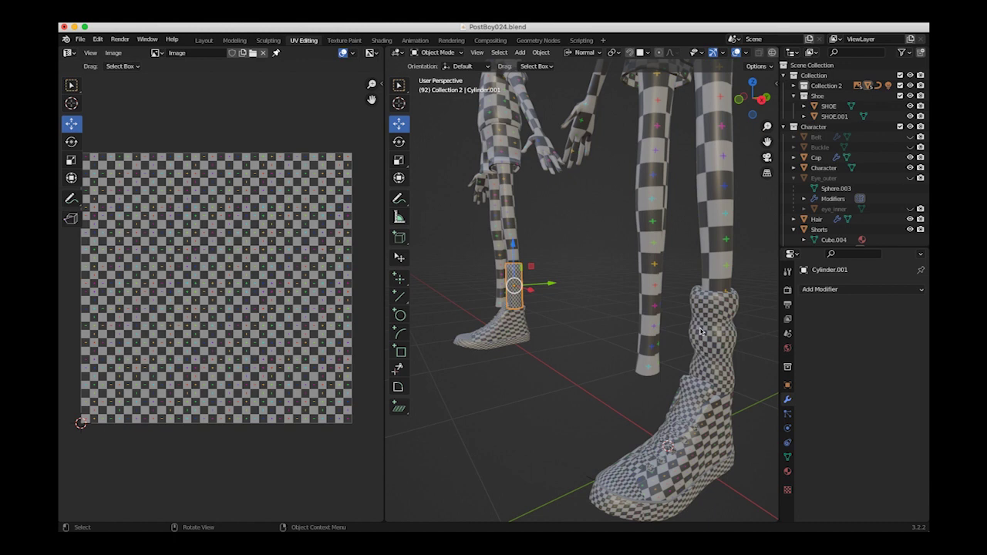
{"action": "middle_click_drag", "start_coordinate": [609, 309], "coordinate": [626, 340]}
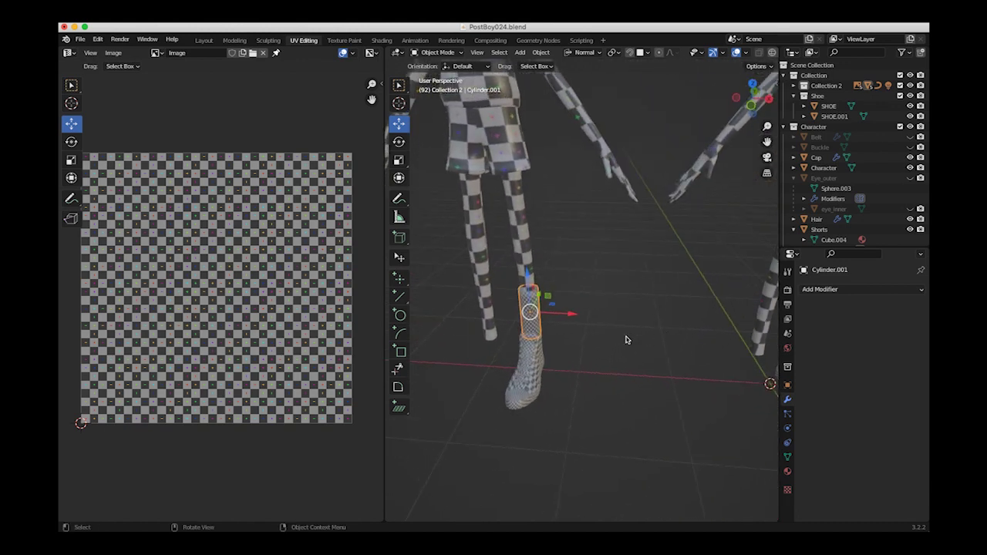
{"action": "middle_click_drag", "start_coordinate": [585, 369], "coordinate": [595, 349]}
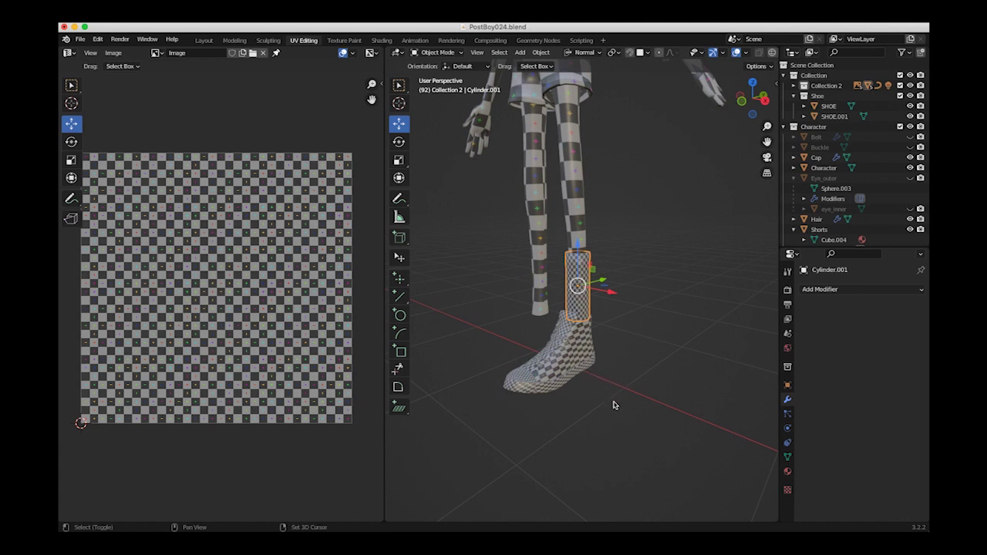
- Select only the duplicated shoe, enter Edit Mode and select all of its geometry
{"action": "left_click", "coordinate": [562, 367], "text": "shift"}
{"action": "middle_click_drag", "start_coordinate": [575, 371], "coordinate": [622, 375]}
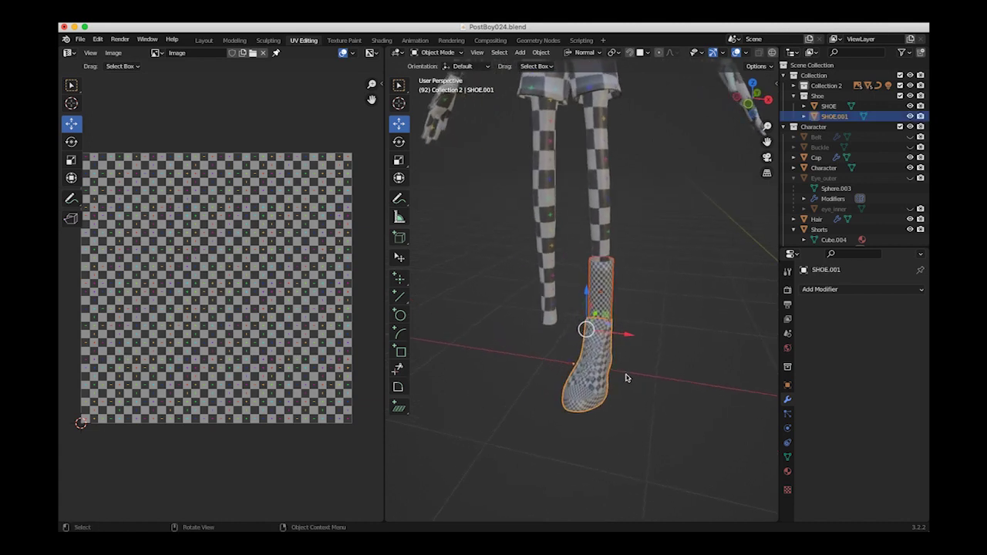
{"action": "middle_click_drag", "start_coordinate": [548, 358], "coordinate": [511, 291], "text": "ctrl"}
{"action": "middle_click_drag", "start_coordinate": [593, 299], "coordinate": [592, 322]}
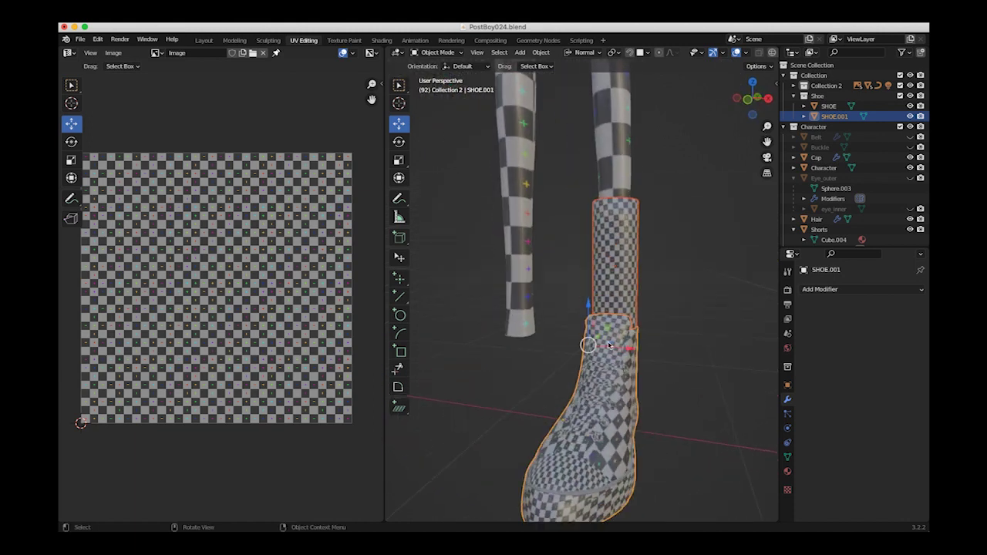
{"action": "left_click", "coordinate": [680, 428]}
{"action": "left_click", "coordinate": [618, 417]}
{"action": "middle_click_drag", "start_coordinate": [619, 417], "coordinate": [661, 425]}
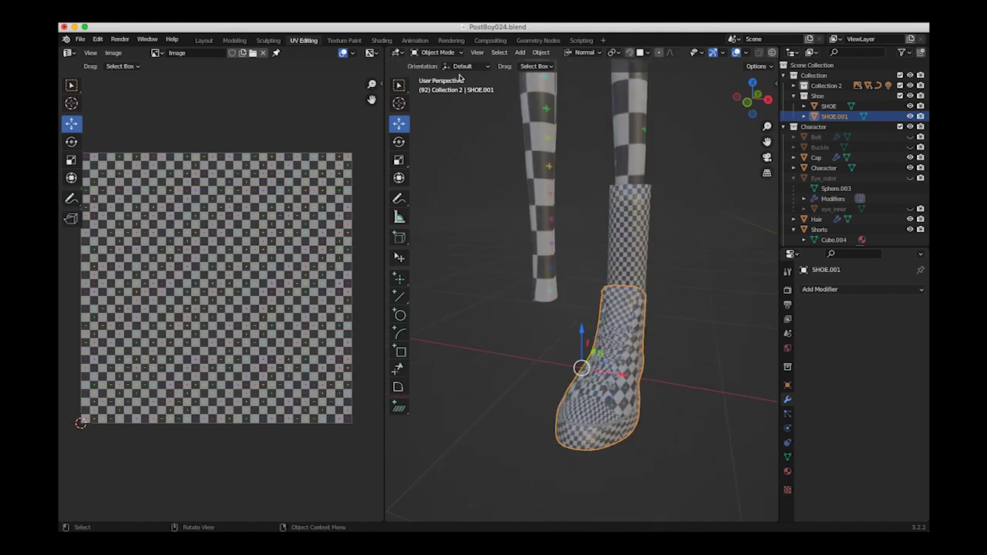
{"action": "left_click", "coordinate": [437, 53]}
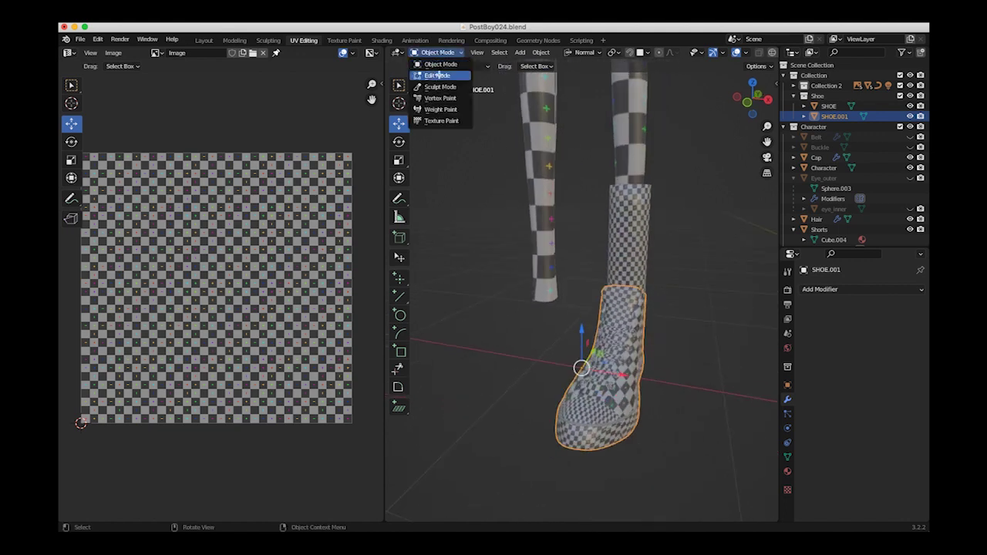
{"action": "left_click", "coordinate": [443, 74]}
{"action": "key", "text": "a"}
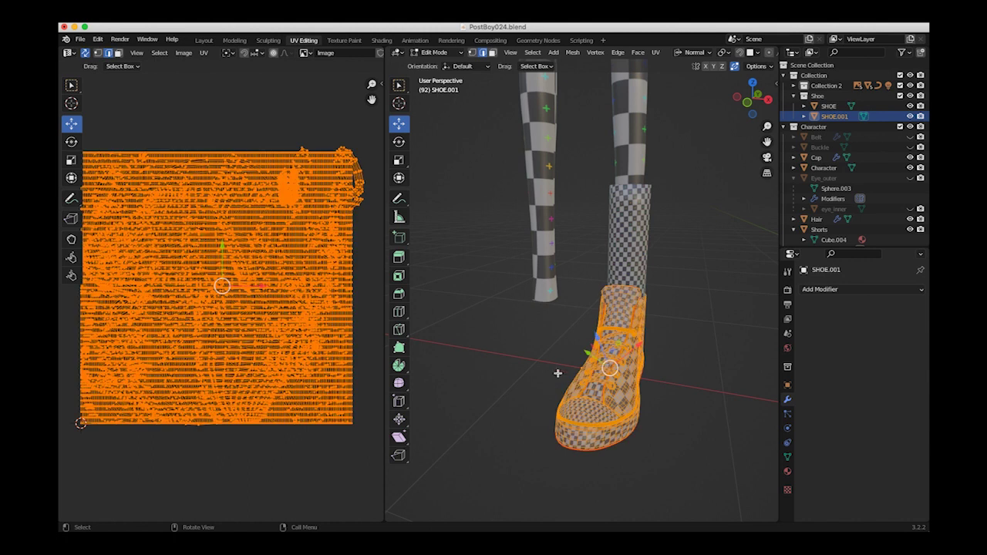
- Even out the relative size of the duplicated shoe's UV islands with Average Islands Scale
{"action": "left_click", "coordinate": [183, 53]}
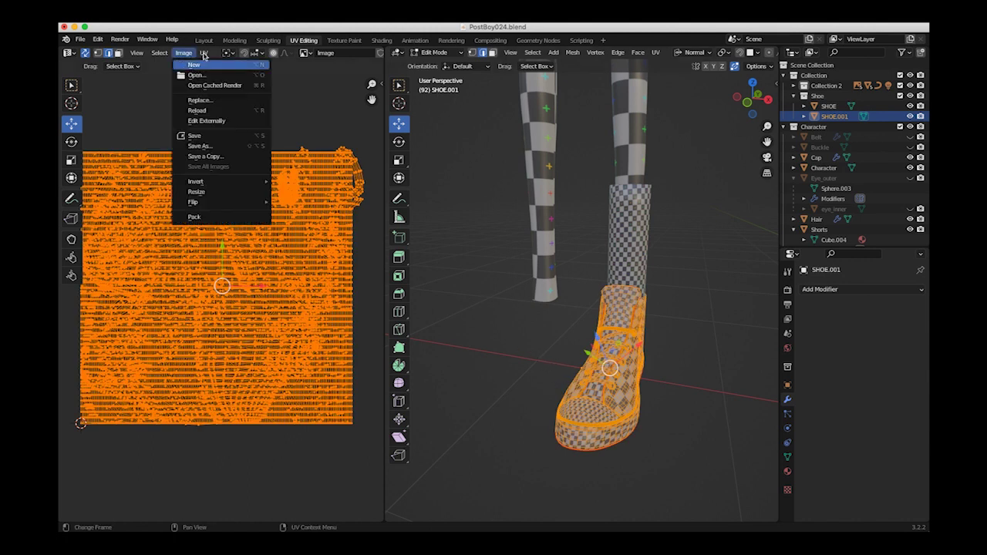
{"action": "left_click", "coordinate": [204, 52]}
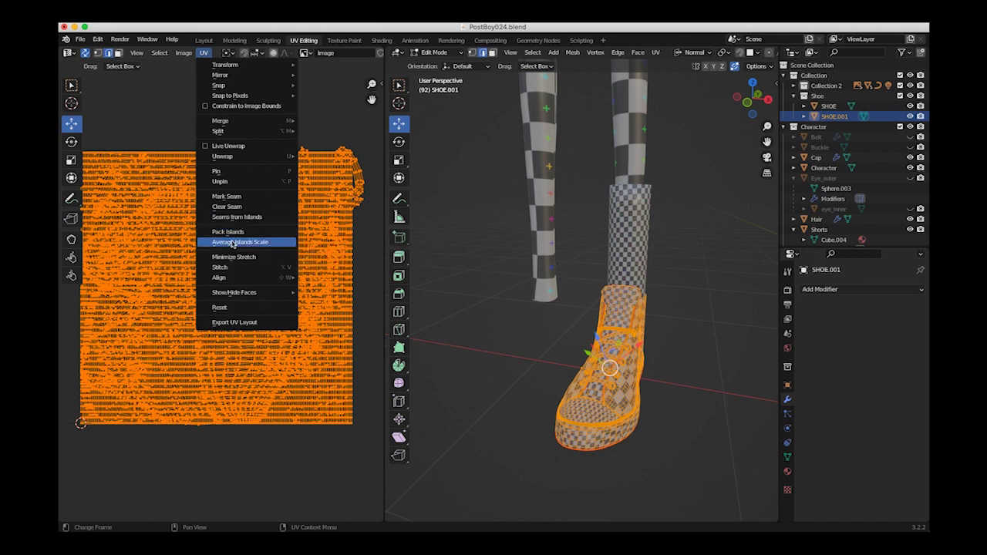
{"action": "left_click", "coordinate": [229, 244]}
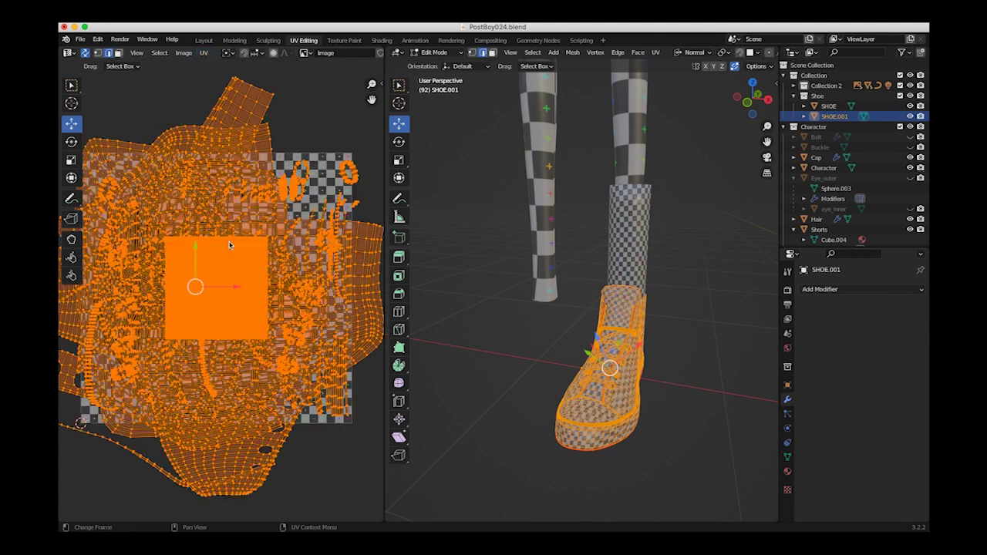
{"action": "middle_click_drag", "start_coordinate": [569, 357], "coordinate": [486, 351]}
{"action": "scroll", "coordinate": [463, 293], "scroll_direction": "up", "scroll_amount": 3}
{"action": "middle_click_drag", "start_coordinate": [456, 283], "coordinate": [503, 297]}
{"action": "scroll", "coordinate": [503, 296], "scroll_direction": "down", "scroll_amount": 3}
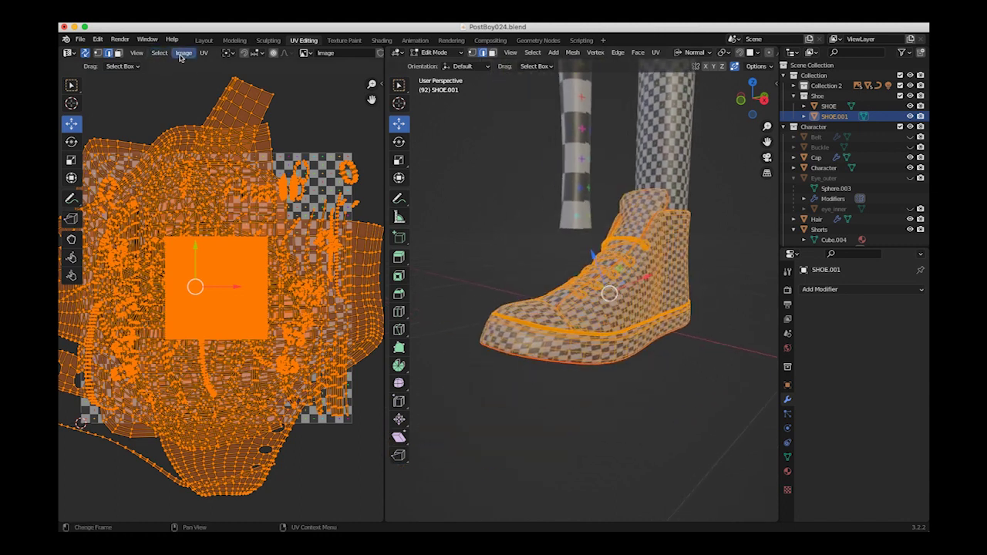
- Pack the shoe's UV islands into the closest UDIM with rotation enabled and a margin of 0.000
{"action": "left_click", "coordinate": [204, 52]}
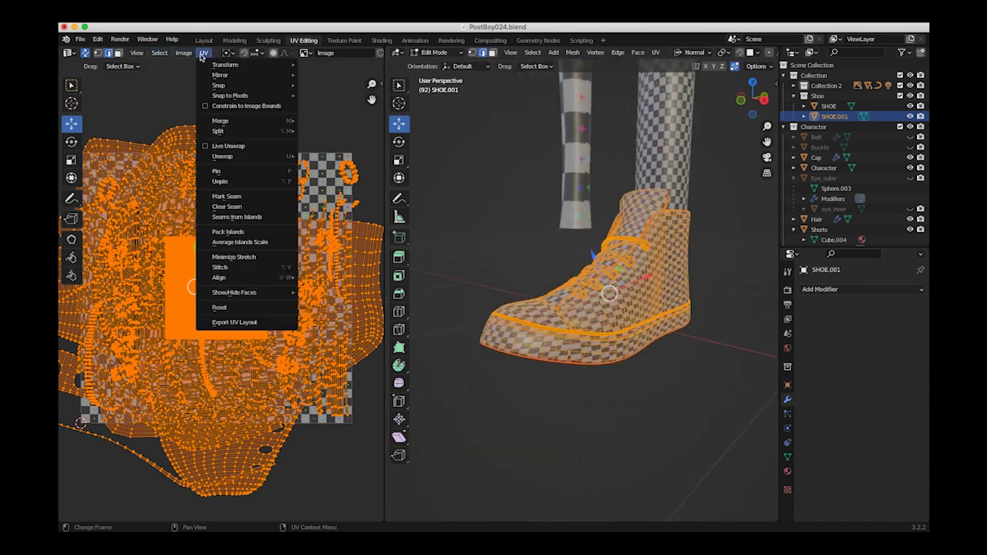
{"action": "left_click", "coordinate": [230, 232]}
{"action": "scroll", "coordinate": [270, 324], "scroll_direction": "up", "scroll_amount": 5}
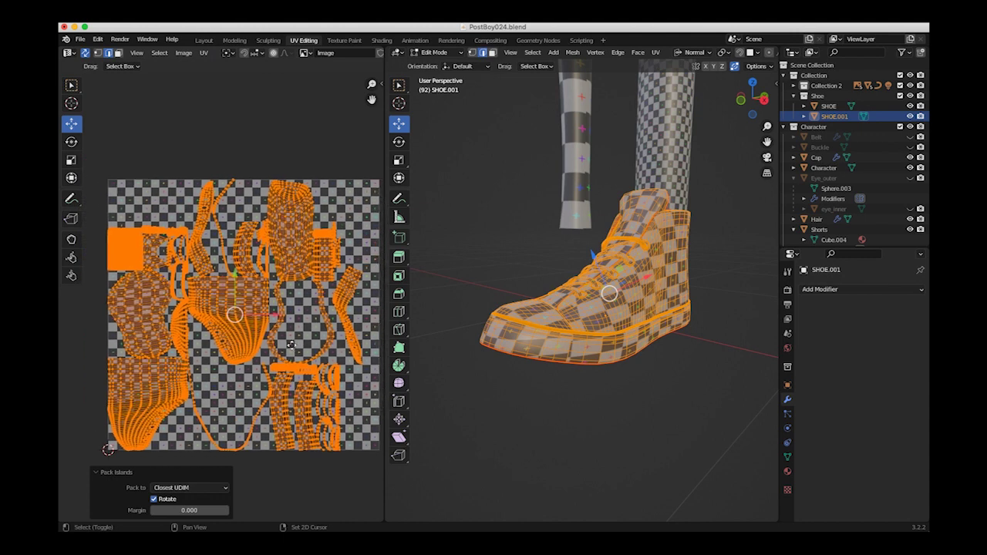
{"action": "scroll", "coordinate": [278, 316], "scroll_direction": "down", "scroll_amount": 5}
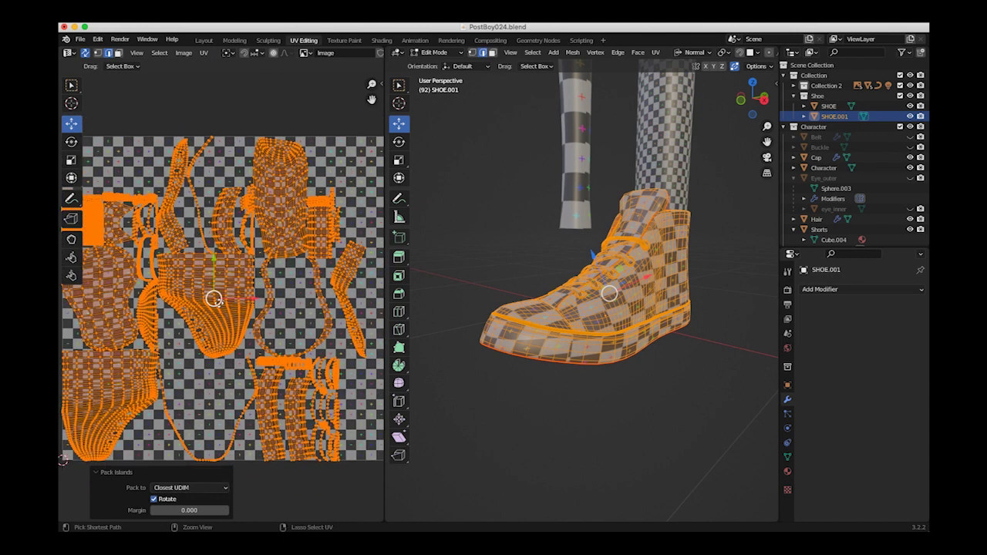
{"action": "scroll", "coordinate": [278, 316], "scroll_direction": "down", "scroll_amount": 1}
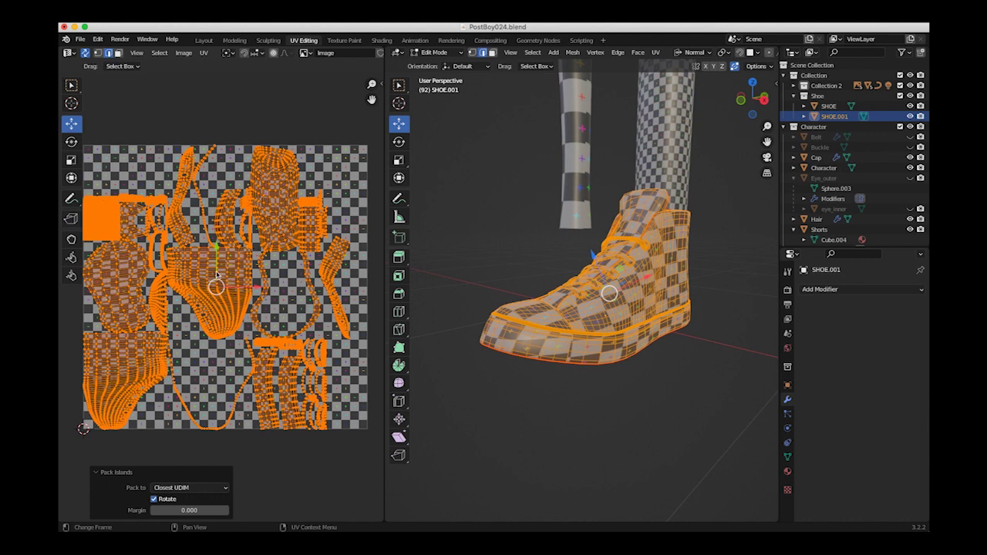
- Examine the shoe's packed UV islands for their size, placement and the empty space between them
{"action": "left_click", "coordinate": [150, 171]}
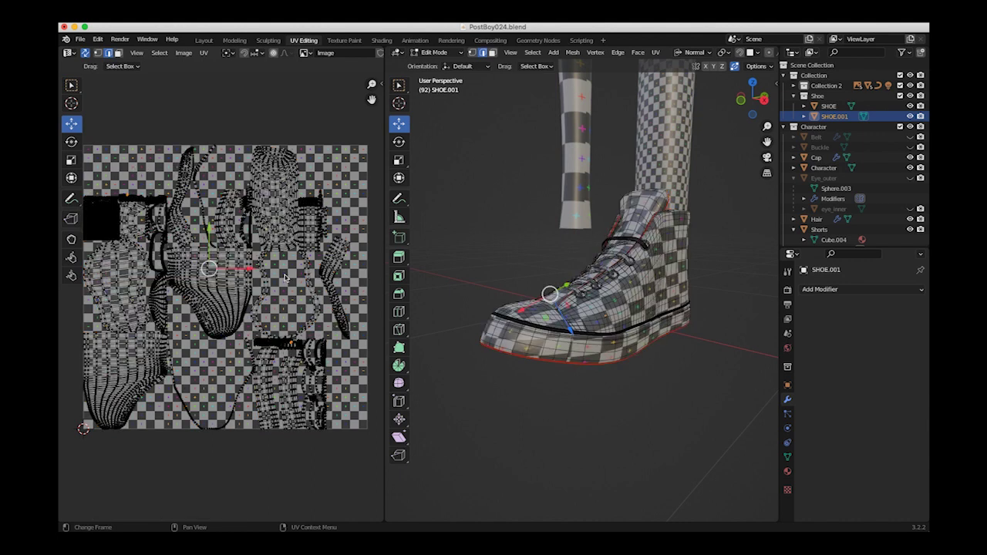
{"action": "scroll", "coordinate": [301, 282], "scroll_direction": "up", "scroll_amount": 5}
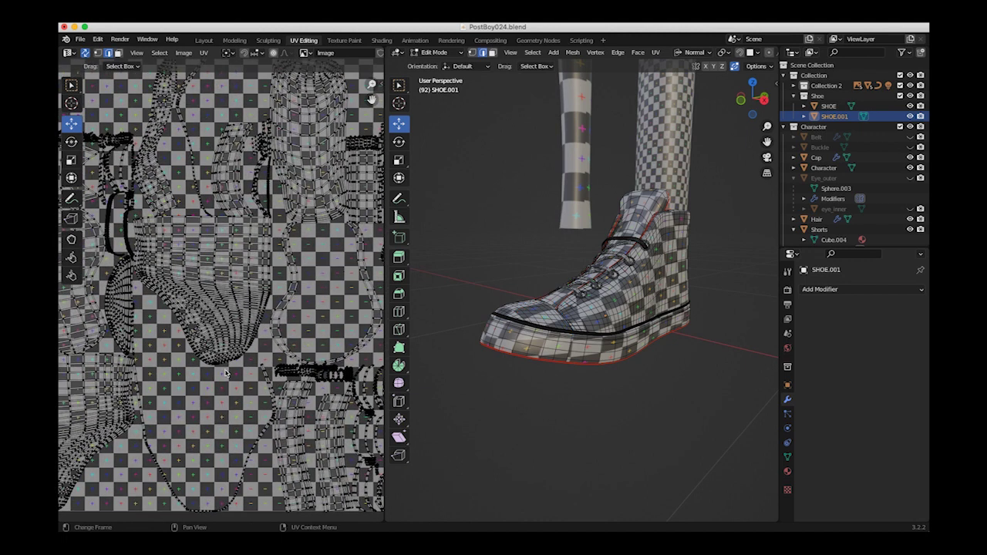
{"action": "scroll", "coordinate": [218, 376], "scroll_direction": "down", "scroll_amount": 6}
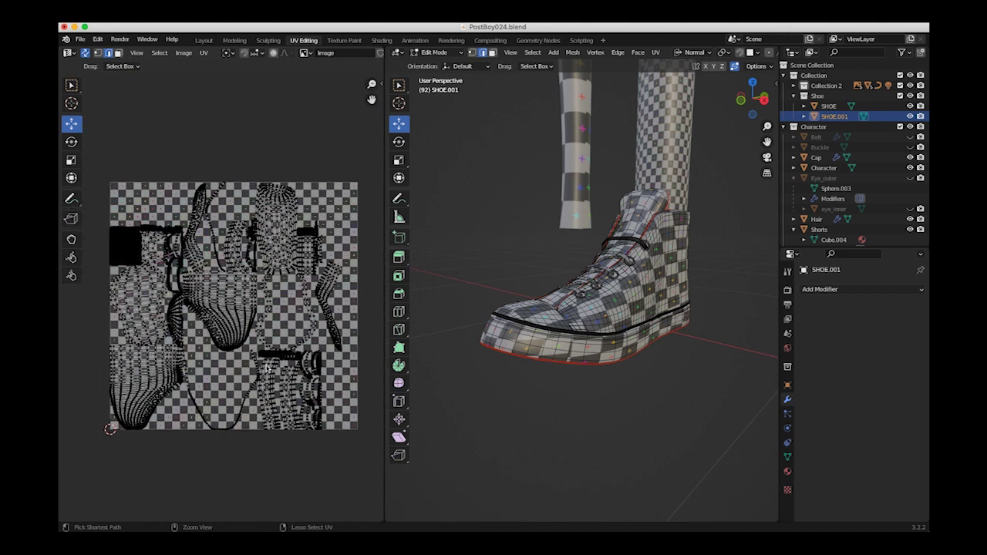
{"action": "scroll", "coordinate": [223, 344], "scroll_direction": "up", "scroll_amount": 2}
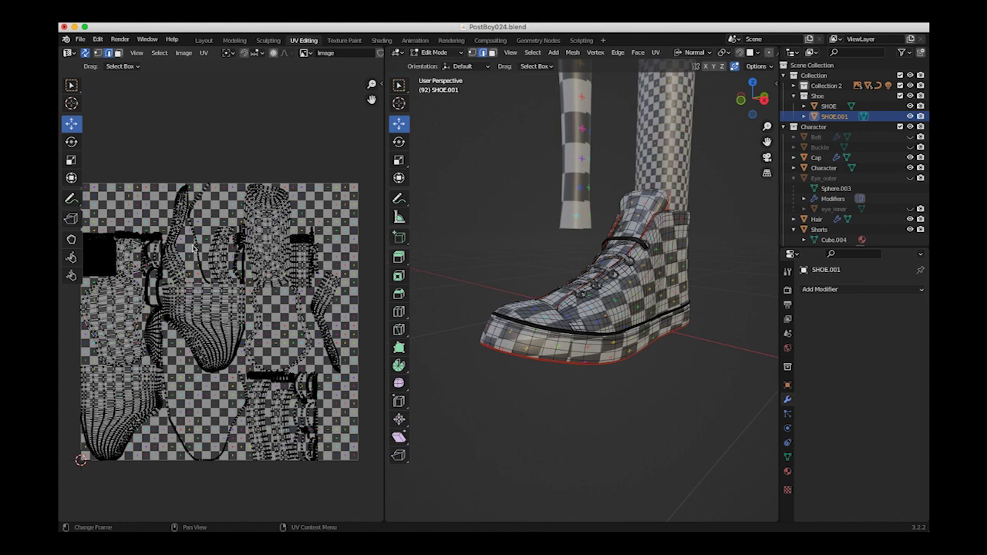
{"action": "scroll", "coordinate": [187, 244], "scroll_direction": "up", "scroll_amount": 2}
{"action": "scroll", "coordinate": [270, 232], "scroll_direction": "up", "scroll_amount": 2}
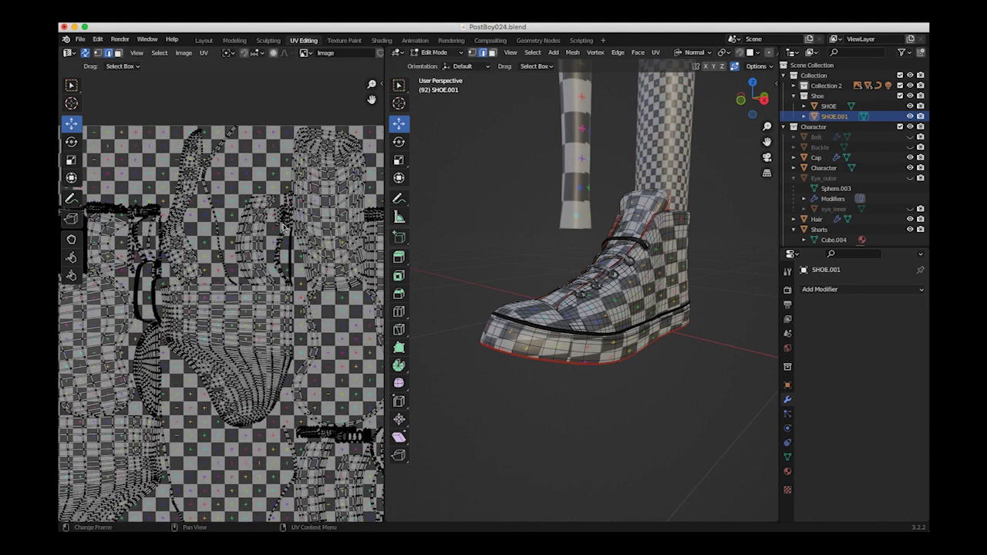
{"action": "scroll", "coordinate": [339, 367], "scroll_direction": "down", "scroll_amount": 5}
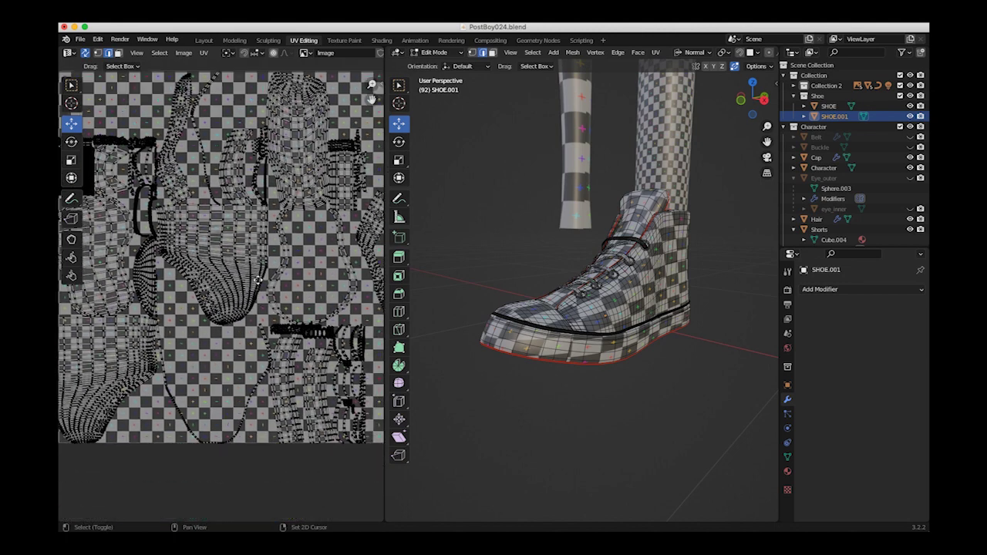
{"action": "left_click", "coordinate": [240, 393]}
{"action": "scroll", "coordinate": [236, 385], "scroll_direction": "up", "scroll_amount": 3}
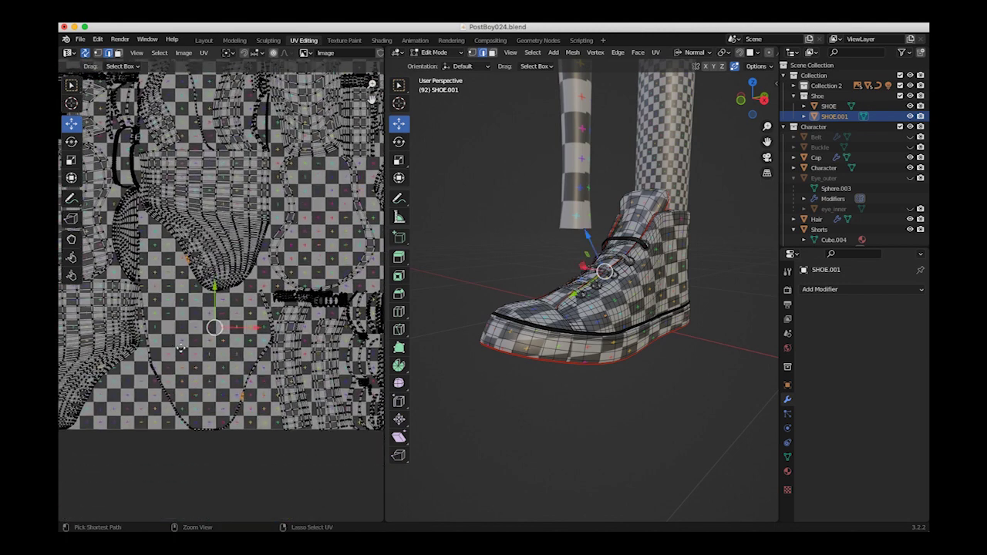
- Select the large curved strip island below the shoe's pointed upper island in the UV layout, using face selection mode
{"action": "scroll", "coordinate": [187, 355], "scroll_direction": "up", "scroll_amount": 1}
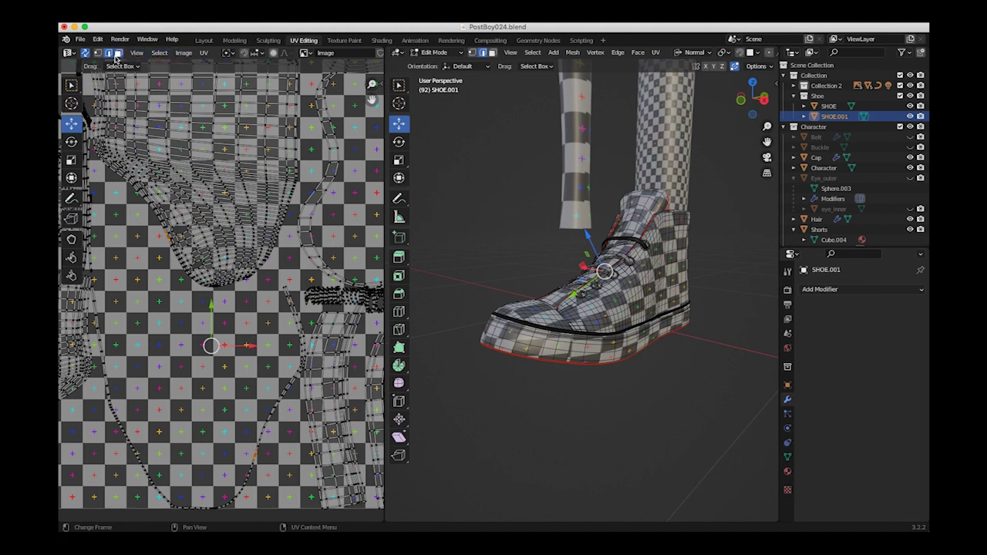
{"action": "left_click", "coordinate": [259, 441]}
{"action": "middle_click_drag", "start_coordinate": [561, 297], "coordinate": [505, 221]}
{"action": "scroll", "coordinate": [530, 325], "scroll_direction": "up", "scroll_amount": 2}
{"action": "scroll", "coordinate": [335, 421], "scroll_direction": "down", "scroll_amount": 1}
{"action": "left_click", "coordinate": [254, 411], "text": "ctrl"}
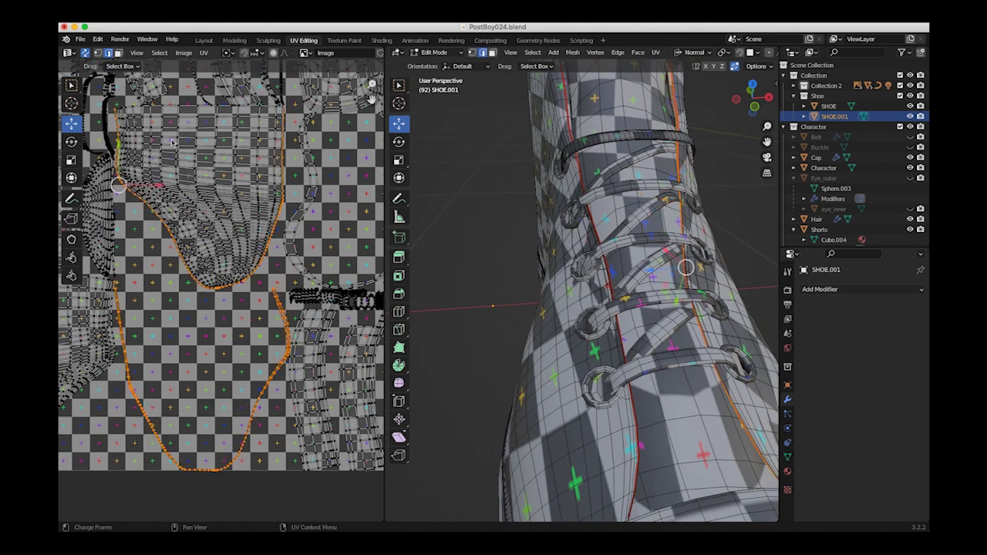
{"action": "left_click", "coordinate": [117, 53]}
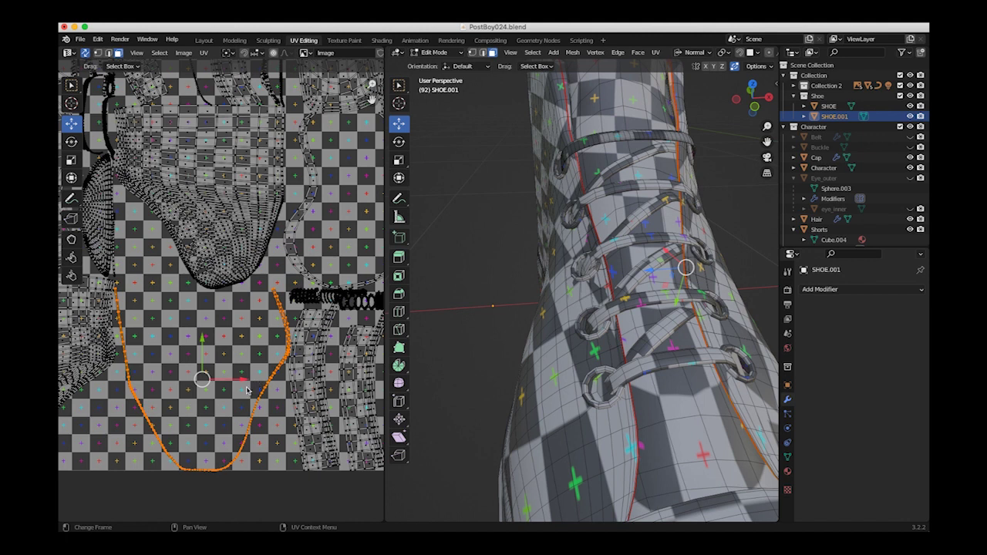
- Scale the selected curved strip UV island down uniformly by a factor of about 0.355
{"action": "key", "text": "r"}
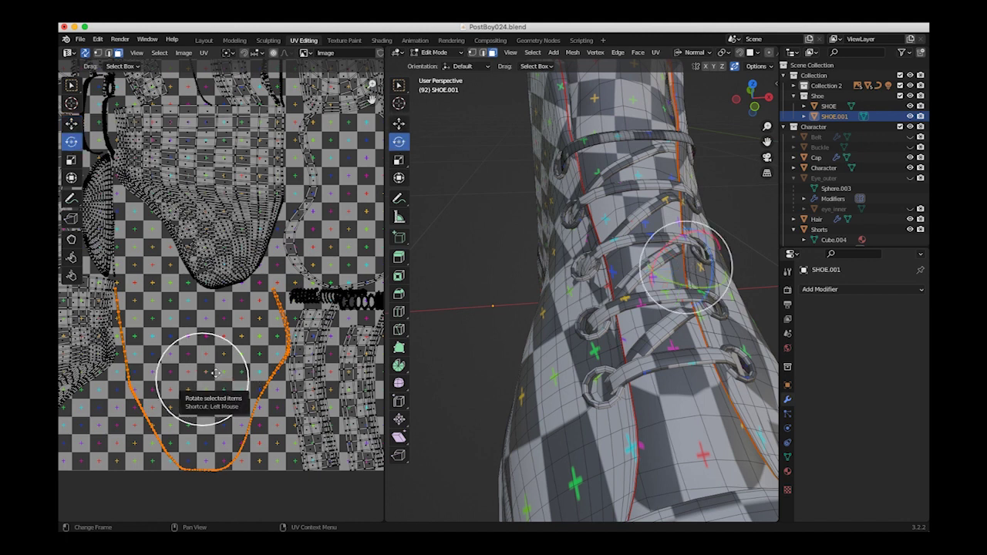
{"action": "key", "text": "s"}
{"action": "left_click_drag", "start_coordinate": [217, 374], "coordinate": [222, 386]}
{"action": "scroll", "coordinate": [357, 434], "scroll_direction": "down", "scroll_amount": 3}
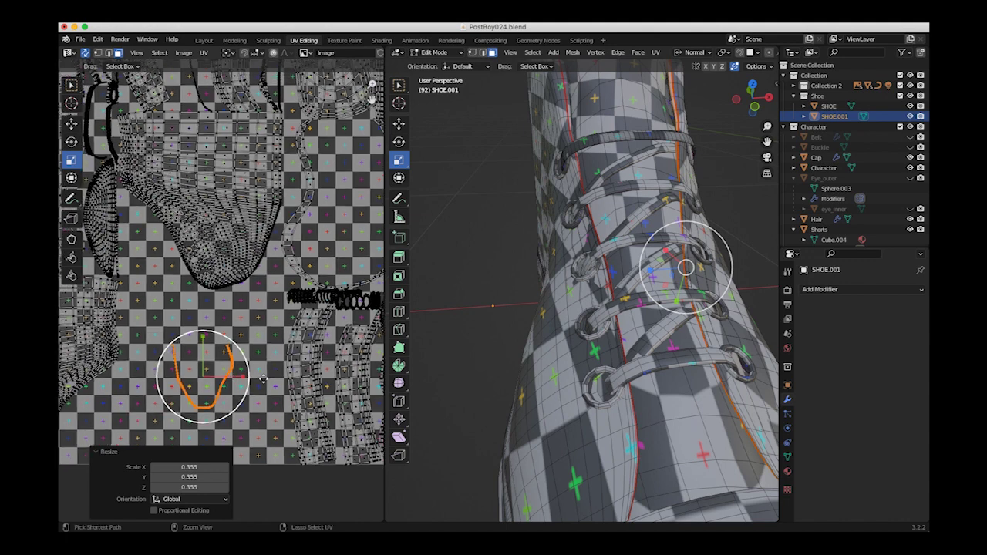
{"action": "middle_click_drag", "start_coordinate": [357, 434], "coordinate": [357, 438], "text": "ctrl"}
- Select the second large curved strip island with its linked UVs and shrink it to about half its size
{"action": "middle_click_drag", "start_coordinate": [656, 328], "coordinate": [635, 325]}
{"action": "middle_click_drag", "start_coordinate": [168, 263], "coordinate": [169, 297], "text": "shift"}
{"action": "left_click", "coordinate": [270, 276]}
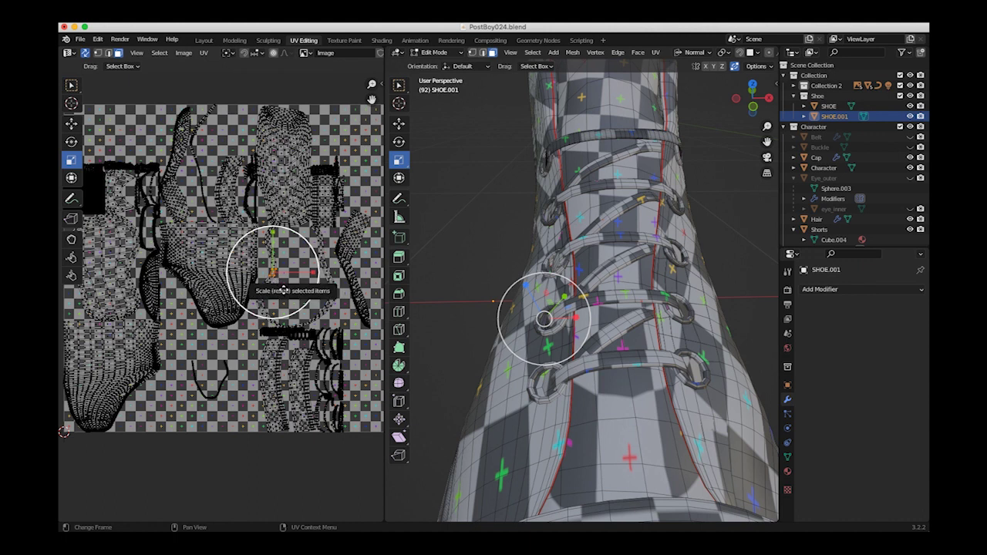
{"action": "key", "text": "ctrl+l"}
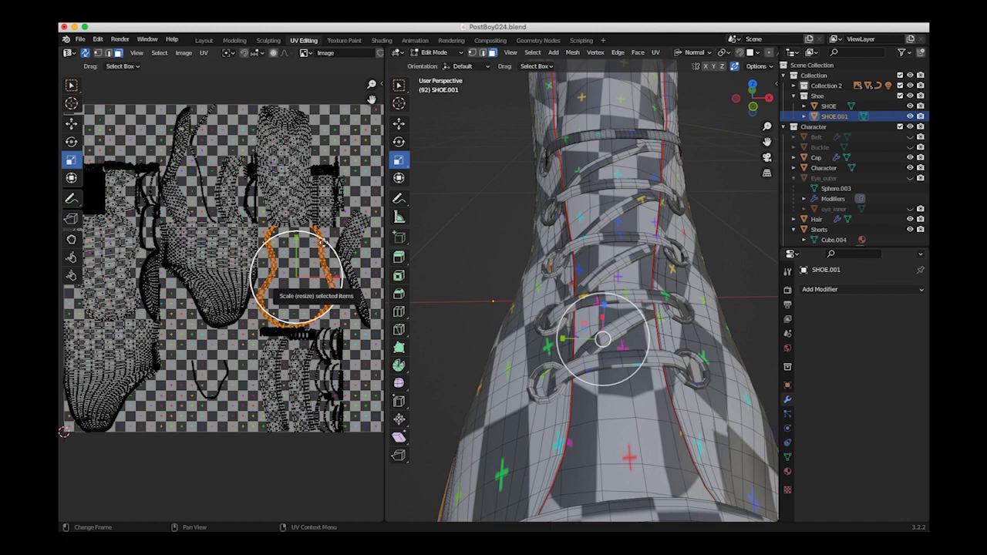
{"action": "left_click_drag", "start_coordinate": [324, 241], "coordinate": [292, 284]}
- Move the second strip island about -0.174 in X and -0.390 in Y, beside the first shrunken strip
{"action": "key", "text": "shift+space"}
{"action": "key", "text": "g"}
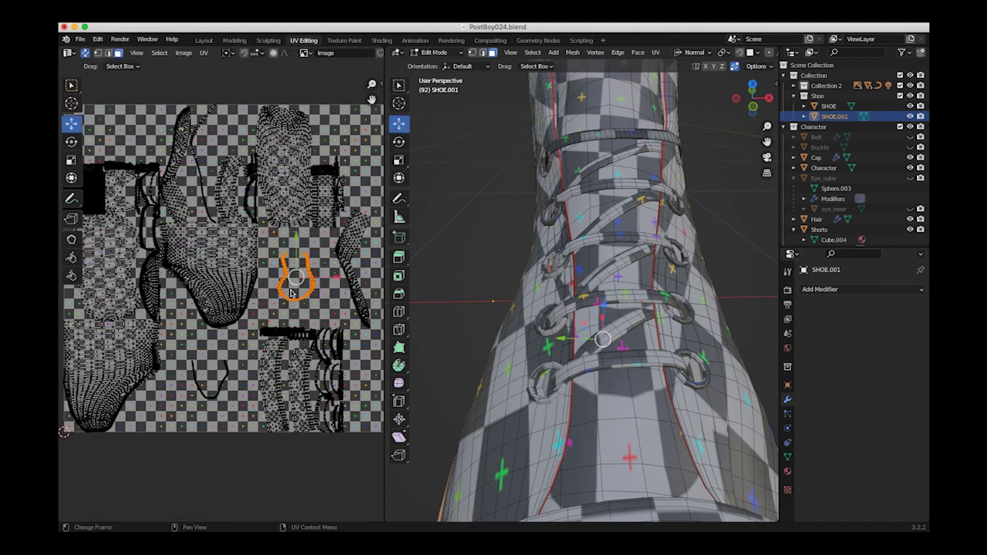
{"action": "left_click_drag", "start_coordinate": [296, 276], "coordinate": [240, 409]}
{"action": "middle_click_drag", "start_coordinate": [501, 304], "coordinate": [519, 286]}
{"action": "scroll", "coordinate": [528, 297], "scroll_direction": "down", "scroll_amount": 4}
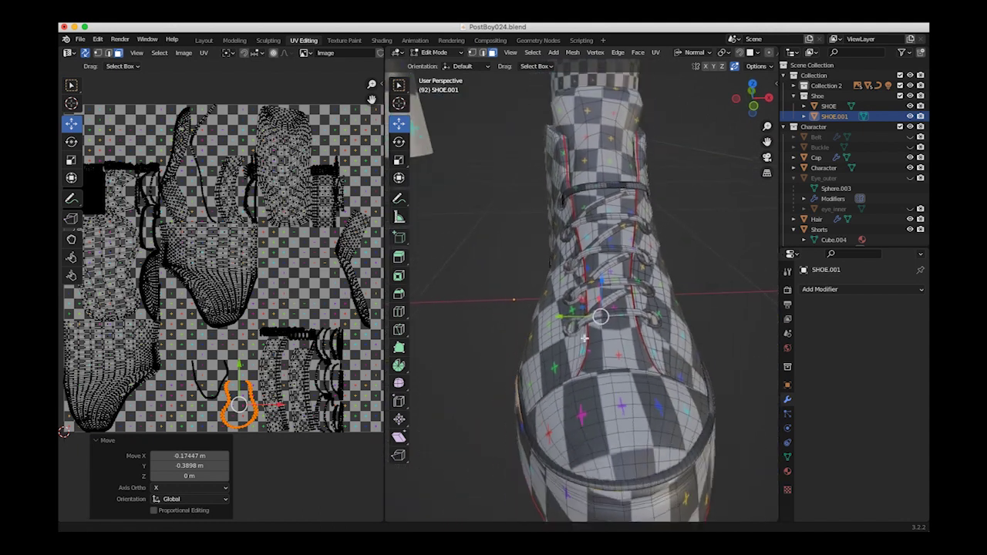
- Select both shrunken strip islands together and scale them up uniformly by a factor of about 1.315
{"action": "scroll", "coordinate": [333, 354], "scroll_direction": "down", "scroll_amount": 2}
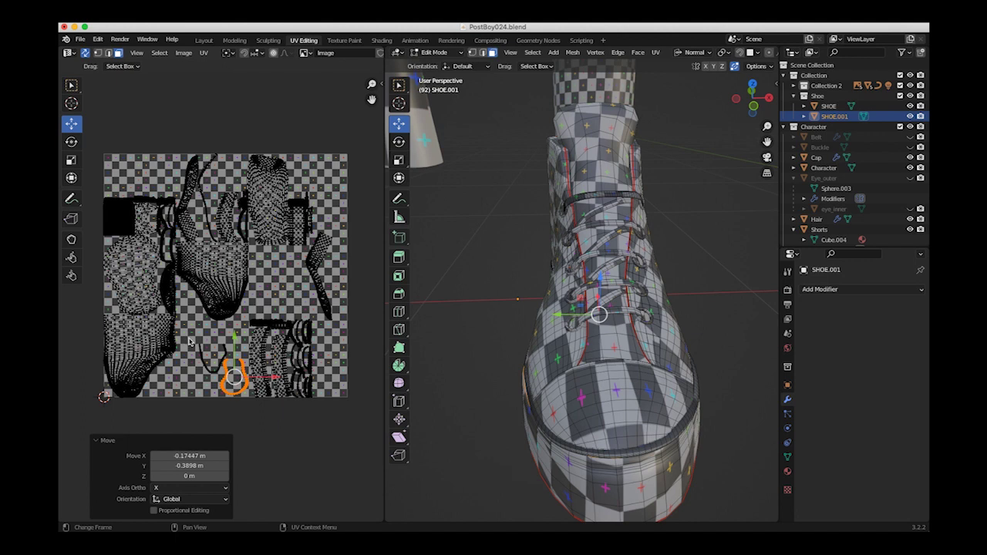
{"action": "left_click", "coordinate": [232, 378], "text": "shift"}
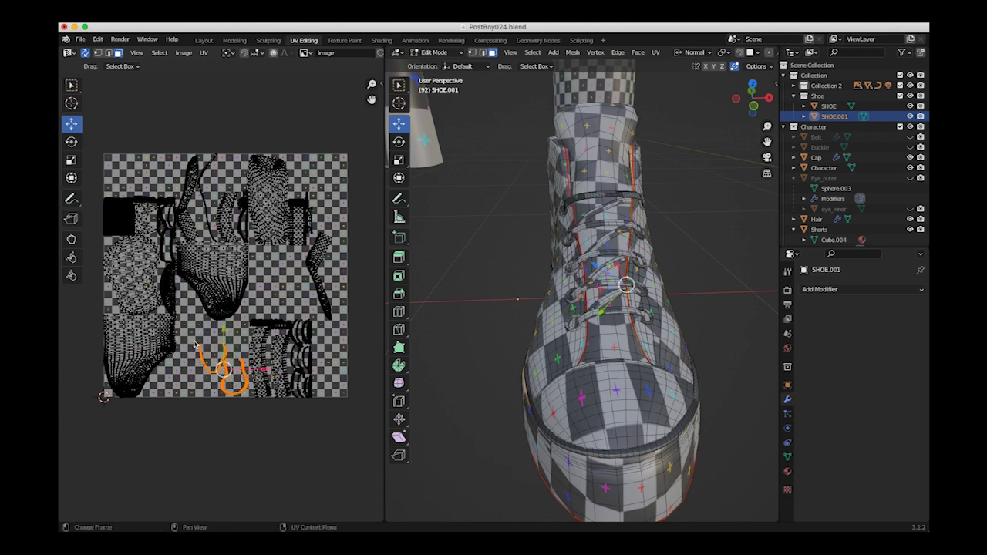
{"action": "key", "text": "shift+space"}
{"action": "key", "text": "s"}
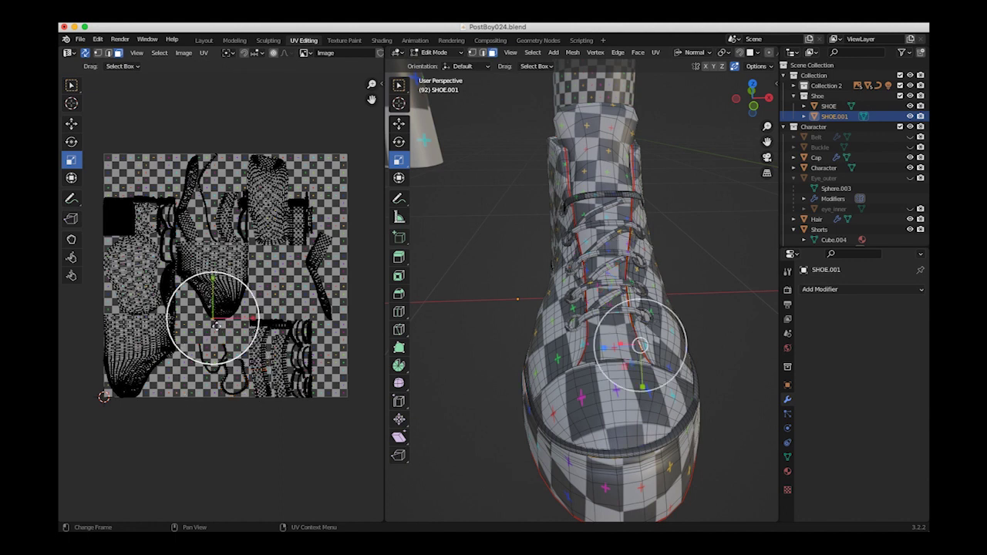
{"action": "left_click", "coordinate": [207, 424]}
{"action": "left_click_drag", "start_coordinate": [188, 333], "coordinate": [245, 423]}
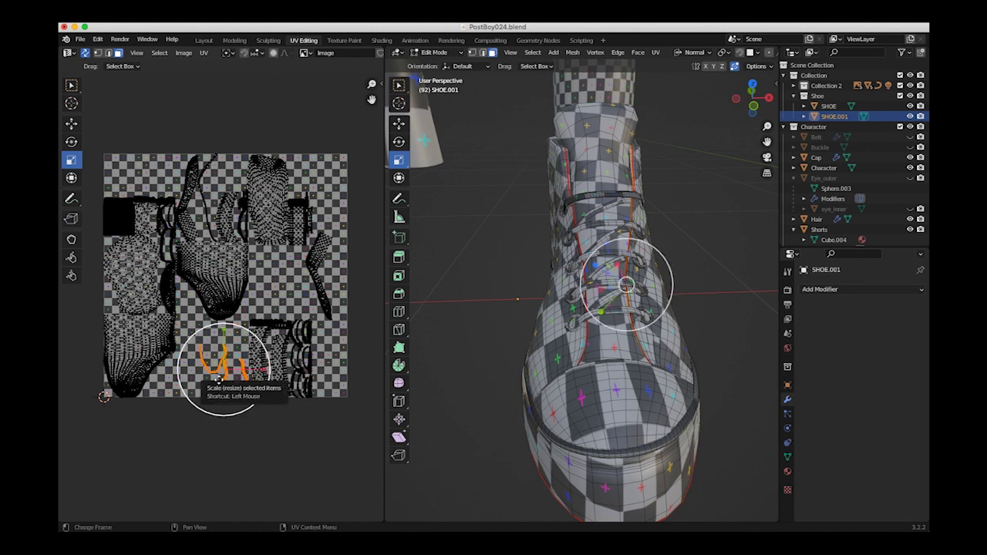
{"action": "left_click_drag", "start_coordinate": [200, 330], "coordinate": [189, 320]}
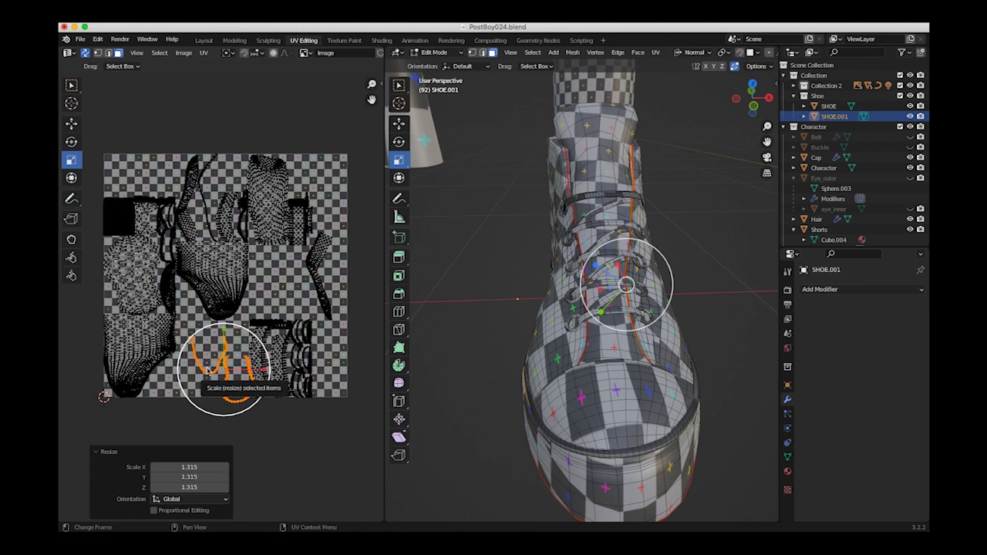
- Move the two strip islands about -0.040 in X and 0.042 in Y, into the free area of the layout
{"action": "key", "text": "shift+space"}
{"action": "key", "text": "g"}
{"action": "left_click_drag", "start_coordinate": [212, 366], "coordinate": [208, 354]}
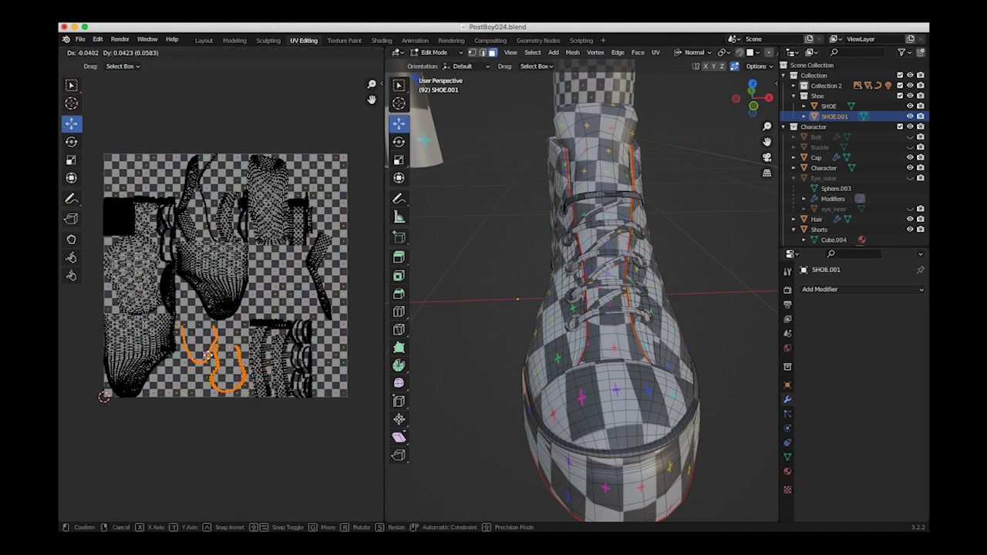
{"action": "left_click", "coordinate": [208, 353]}
- Select all of the shoe's UV islands and pack them into the closest UDIM with rotation enabled and margin 0.000
{"action": "left_click", "coordinate": [272, 441]}
{"action": "left_click_drag", "start_coordinate": [89, 137], "coordinate": [358, 458]}
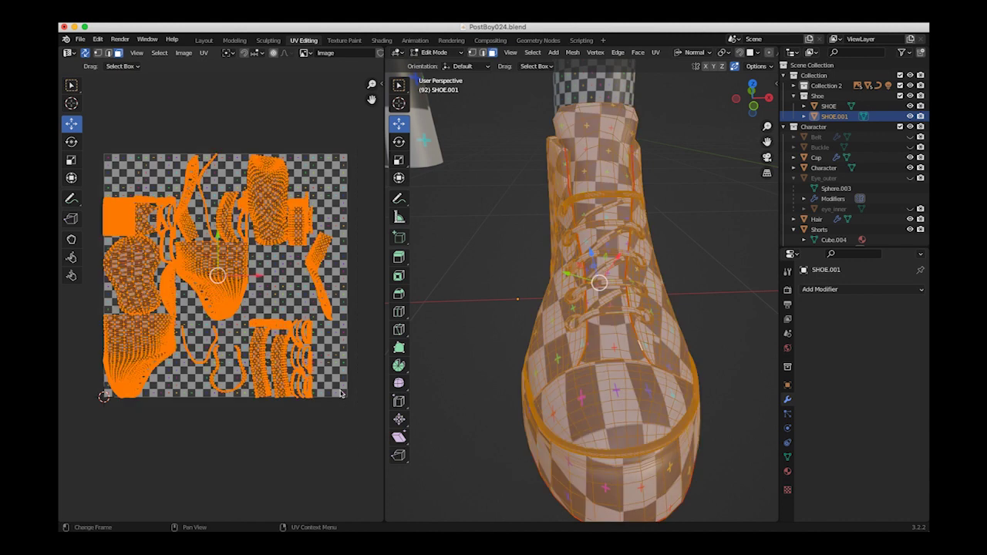
{"action": "left_click", "coordinate": [182, 53]}
{"action": "key", "text": "Escape"}
{"action": "left_click", "coordinate": [203, 54]}
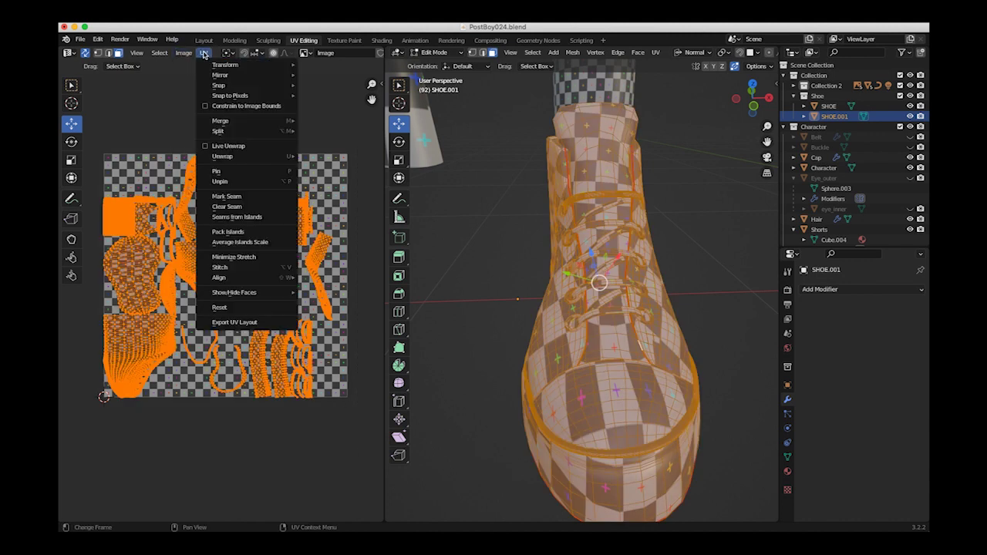
{"action": "left_click", "coordinate": [220, 232]}
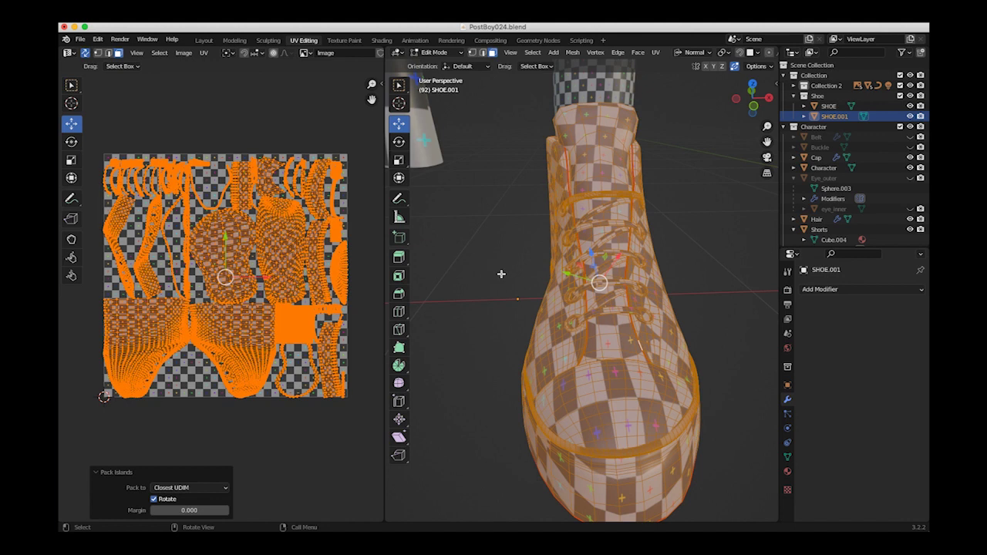
- Deselect the shoe's geometry and return to Object Mode
{"action": "middle_click_drag", "start_coordinate": [517, 274], "coordinate": [567, 180], "text": "ctrl"}
{"action": "key", "text": "alt+a"}
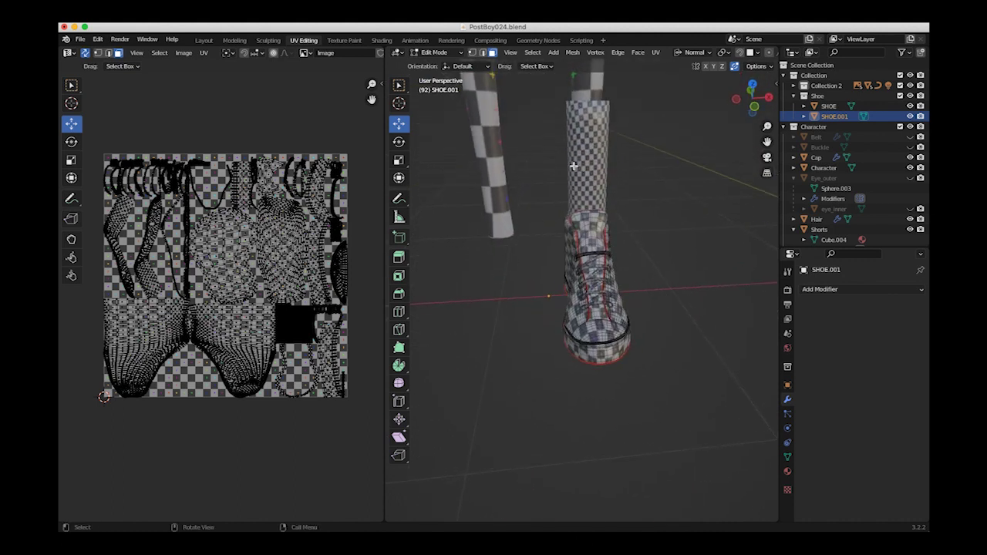
{"action": "left_click", "coordinate": [433, 52]}
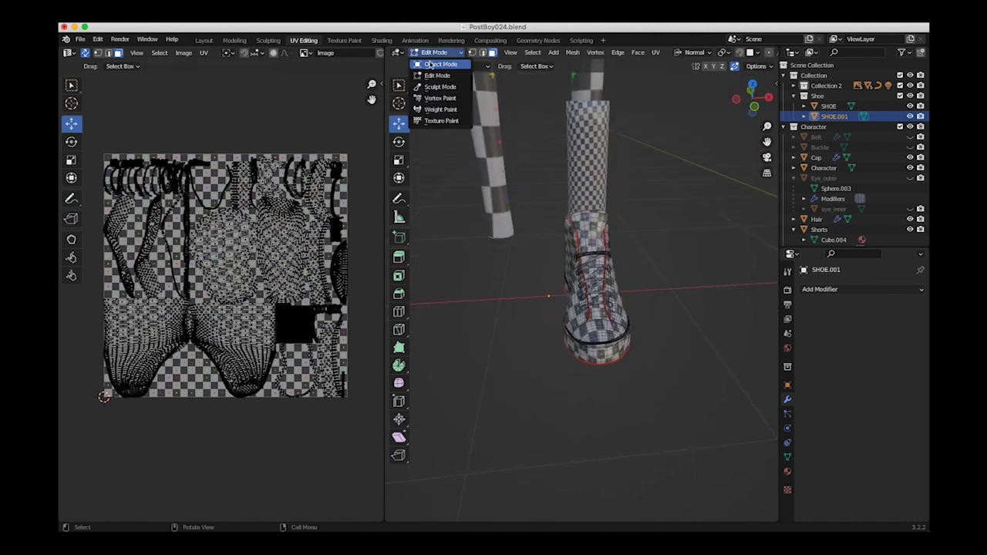
{"action": "left_click", "coordinate": [443, 62]}
- Select the duplicated sock and move it about -0.232 m along X onto the other character's leg above the shoe
{"action": "left_click", "coordinate": [571, 146]}
{"action": "middle_click_drag", "start_coordinate": [571, 147], "coordinate": [543, 225]}
{"action": "mouse_move", "coordinate": [571, 191]}
{"action": "middle_mouse_down"}
{"action": "mouse_move", "coordinate": [512, 209]}
{"action": "mouse_move", "coordinate": [573, 211]}
{"action": "middle_mouse_up"}
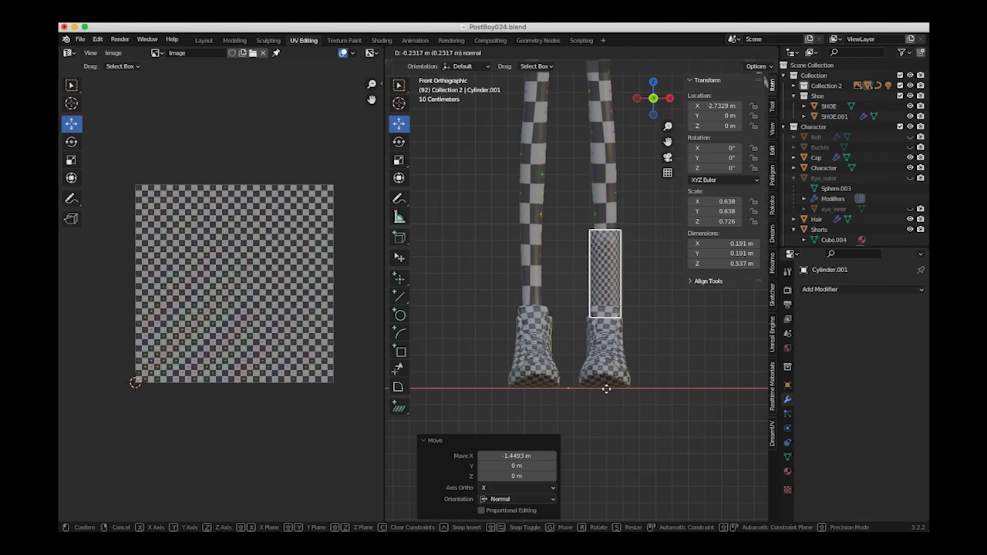
{"action": "mouse_move", "coordinate": [606, 390]}
{"action": "middle_mouse_down"}
{"action": "mouse_move", "coordinate": [471, 417]}
{"action": "mouse_move", "coordinate": [601, 371]}
{"action": "middle_mouse_up"}
- Add a Mirror modifier on the X axis to the duplicated sock and apply it
{"action": "left_click", "coordinate": [827, 290]}
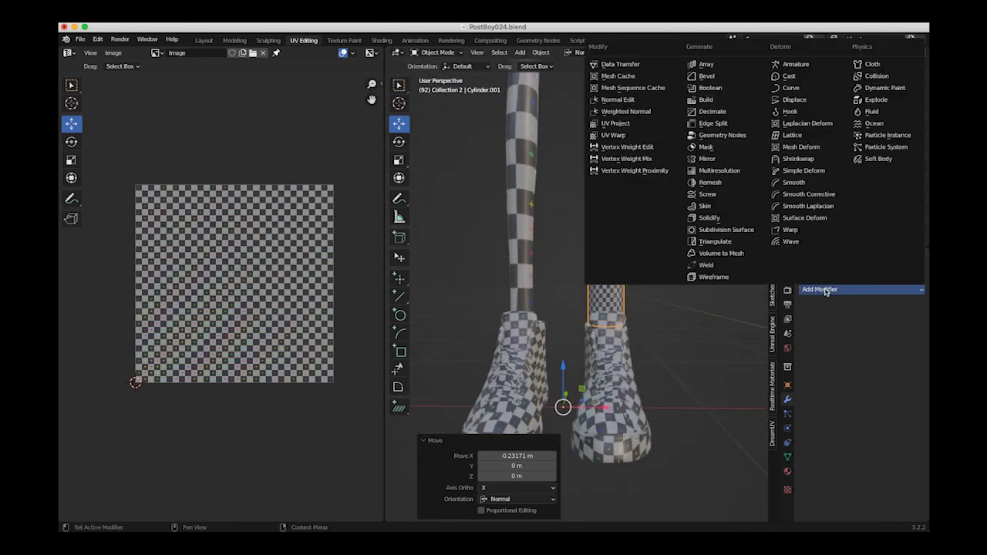
{"action": "left_click", "coordinate": [716, 160]}
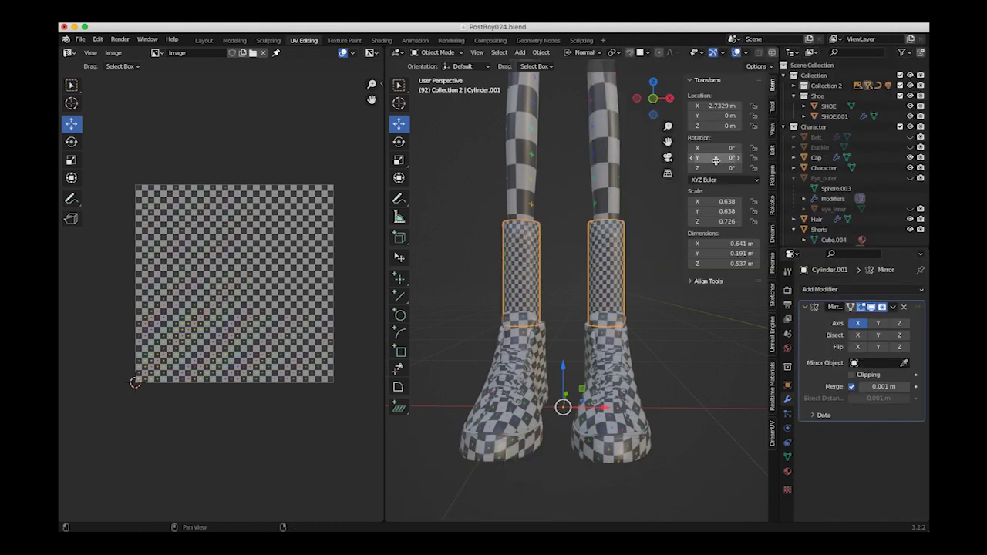
{"action": "middle_click_drag", "start_coordinate": [502, 287], "coordinate": [578, 369]}
{"action": "left_click", "coordinate": [892, 307]}
{"action": "left_click", "coordinate": [875, 321]}
- Select the mirrored duplicate shoes and apply their Mirror modifier
{"action": "left_click", "coordinate": [531, 408]}
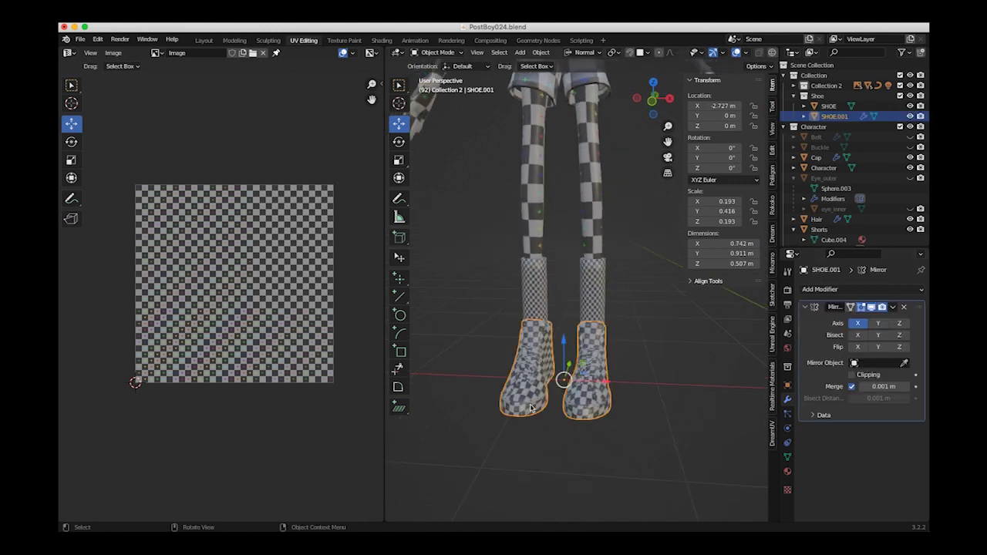
{"action": "left_click", "coordinate": [893, 308]}
{"action": "left_click", "coordinate": [871, 321]}
{"action": "scroll", "coordinate": [617, 387], "scroll_direction": "down", "scroll_amount": 3}
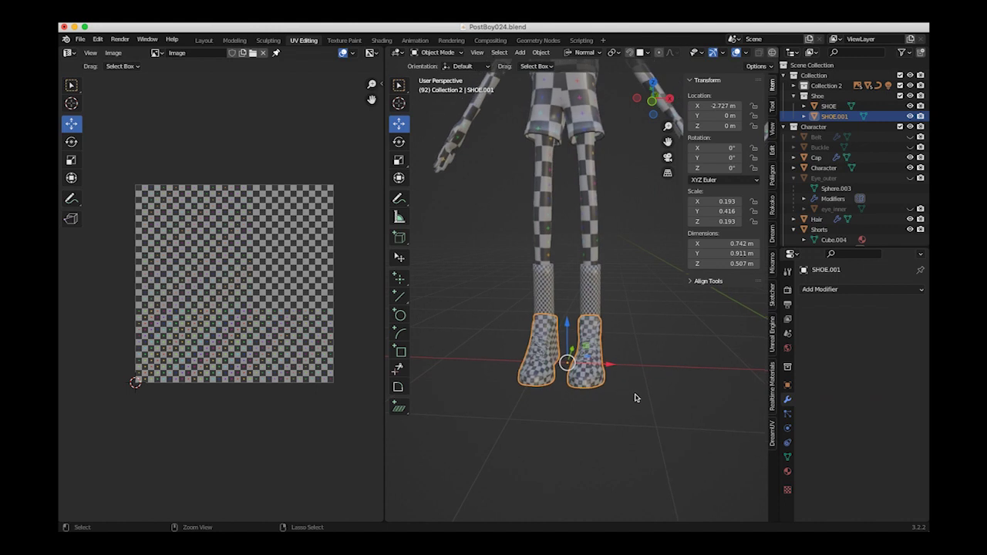
- Select the other character's pair of socks and enter Edit Mode to show their UVs
{"action": "middle_click_drag", "start_coordinate": [660, 378], "coordinate": [467, 410], "text": "shift"}
{"action": "left_click", "coordinate": [613, 334]}
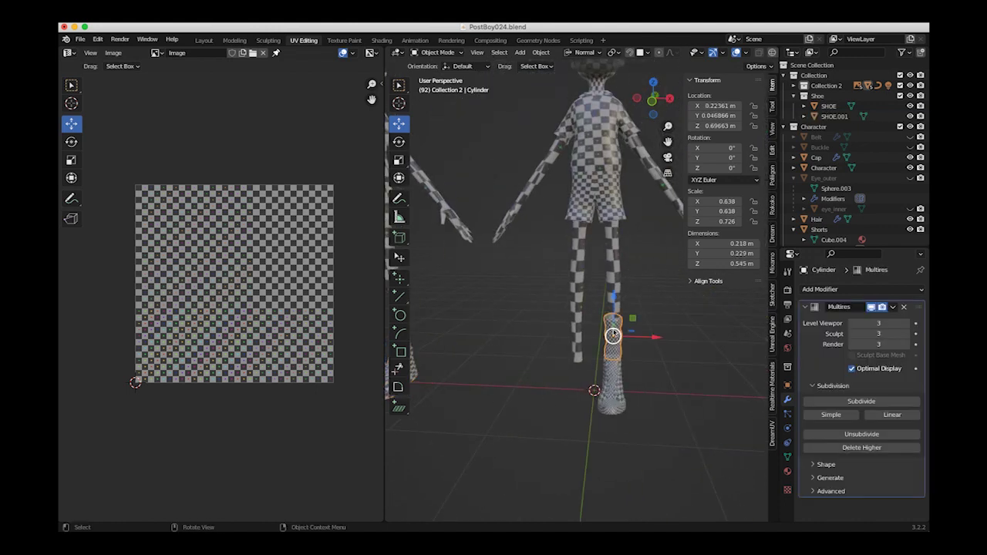
{"action": "middle_click_drag", "start_coordinate": [601, 287], "coordinate": [590, 360]}
{"action": "left_click", "coordinate": [586, 359]}
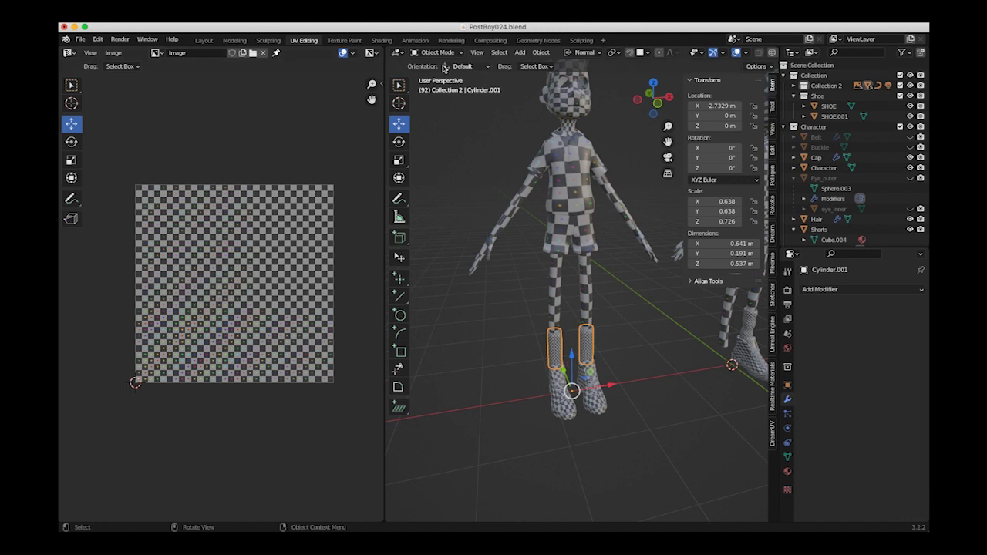
{"action": "key", "text": "KP_Decimal"}
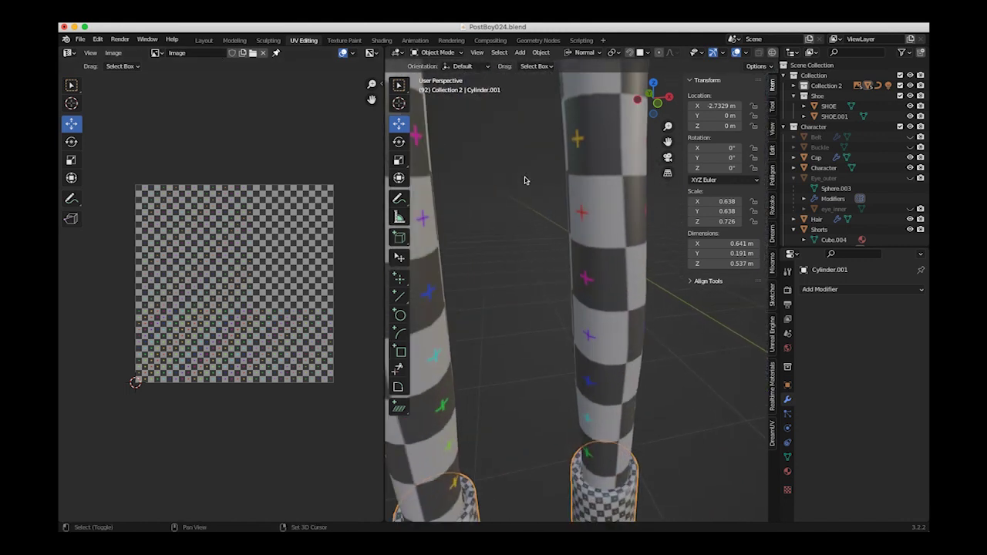
{"action": "mouse_move", "coordinate": [583, 316]}
{"action": "middle_mouse_down", "text": "ctrl"}
{"action": "mouse_move", "coordinate": [597, 344]}
{"action": "mouse_move", "coordinate": [591, 360]}
{"action": "mouse_move", "coordinate": [553, 335]}
{"action": "mouse_move", "coordinate": [580, 301]}
{"action": "middle_mouse_up", "text": "ctrl"}
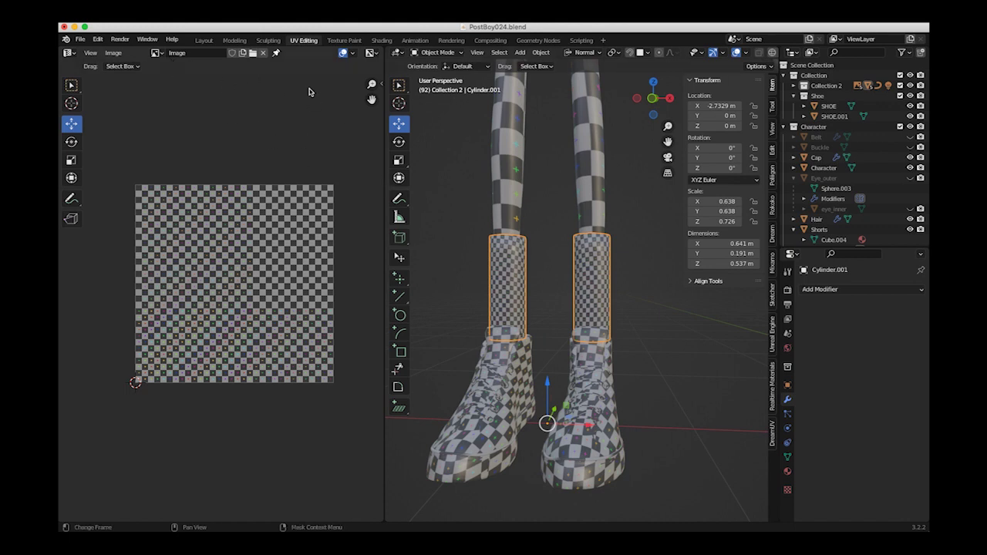
{"action": "left_click", "coordinate": [424, 54]}
{"action": "left_click", "coordinate": [427, 71]}
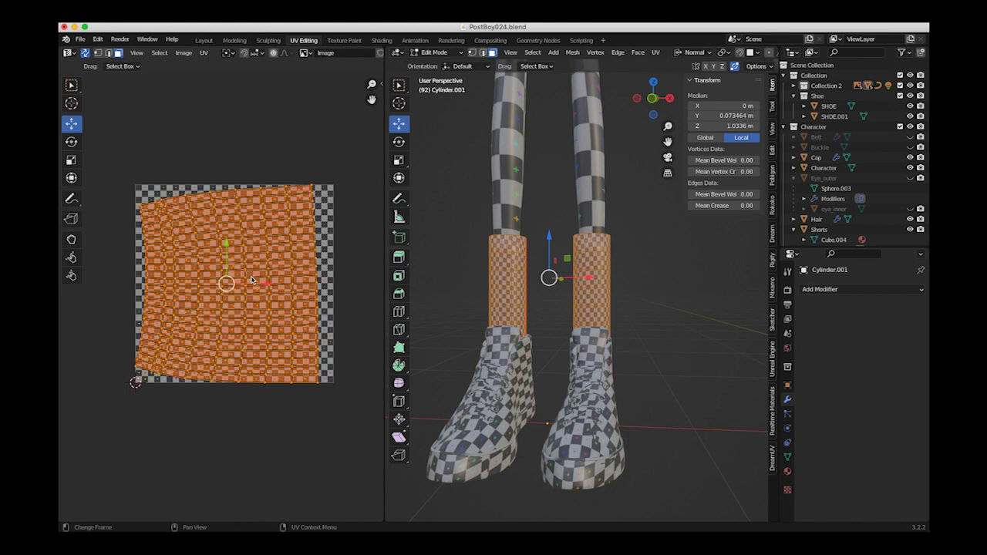
- Try scaling down the socks' UVs and undo the scaling
{"action": "key", "text": "shift+space"}
{"action": "key", "text": "r"}
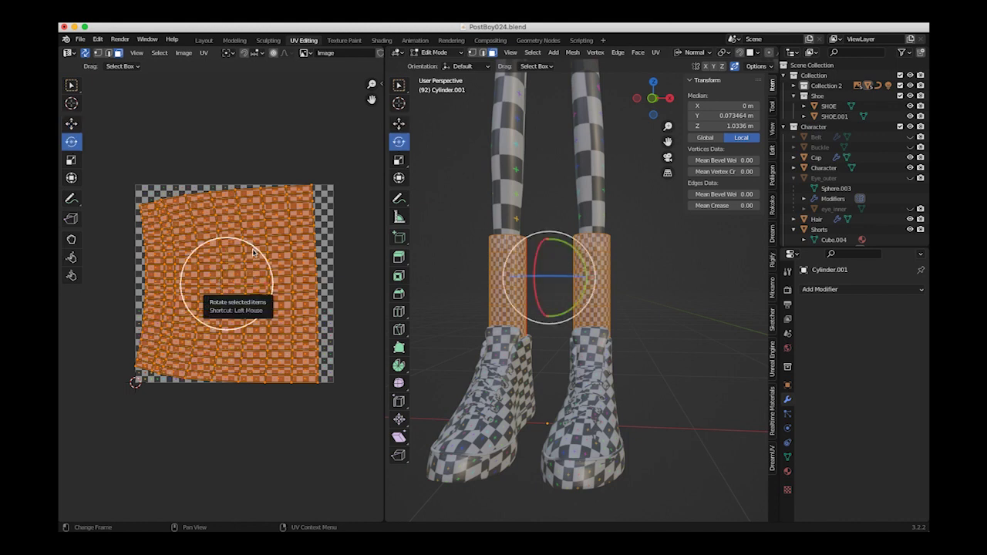
{"action": "key", "text": "shift+space"}
{"action": "key", "text": "s"}
{"action": "left_click_drag", "start_coordinate": [253, 252], "coordinate": [226, 265]}
{"action": "key", "text": "ctrl+z"}
- Select one of the character's bare legs below the shorts as linked faces delimited by seams
{"action": "left_click", "coordinate": [458, 270]}
{"action": "middle_click_drag", "start_coordinate": [458, 270], "coordinate": [311, 311]}
{"action": "middle_click_drag", "start_coordinate": [492, 347], "coordinate": [710, 370]}
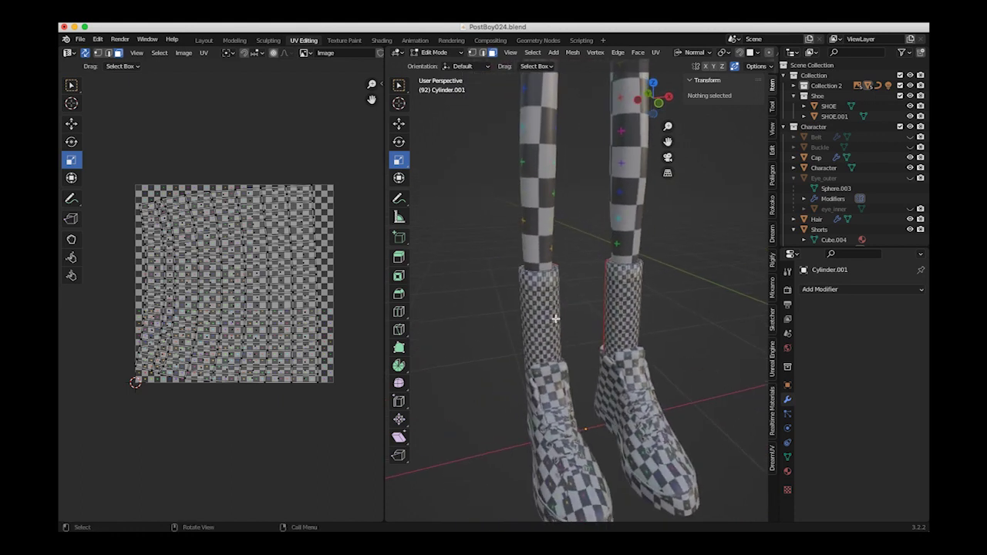
{"action": "scroll", "coordinate": [601, 339], "scroll_direction": "down", "scroll_amount": 6}
{"action": "key", "text": "a"}
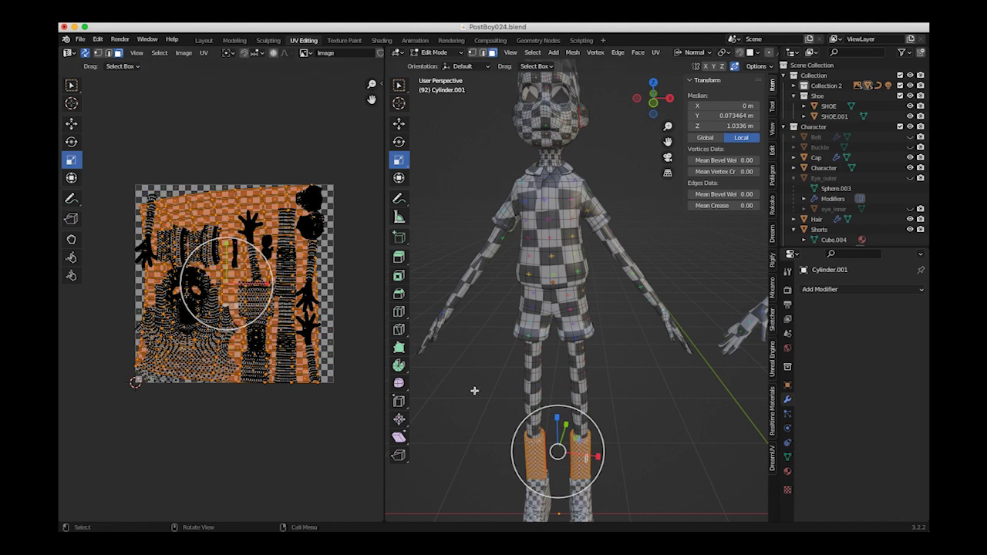
{"action": "left_click", "coordinate": [574, 382]}
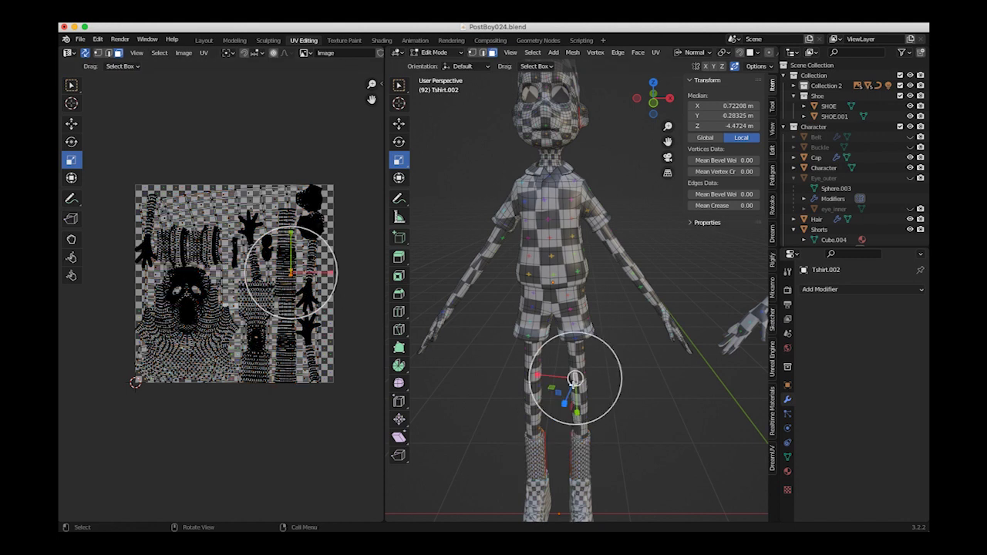
{"action": "key", "text": "ctrl+l"}
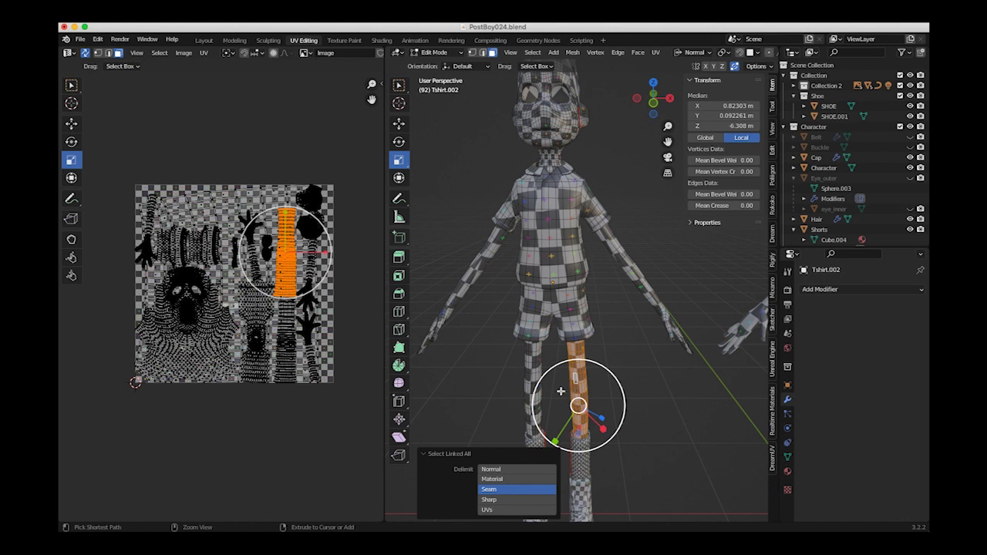
- Add the other bare leg and both socks to the selection as linked faces
{"action": "left_click", "coordinate": [533, 380], "text": "shift"}
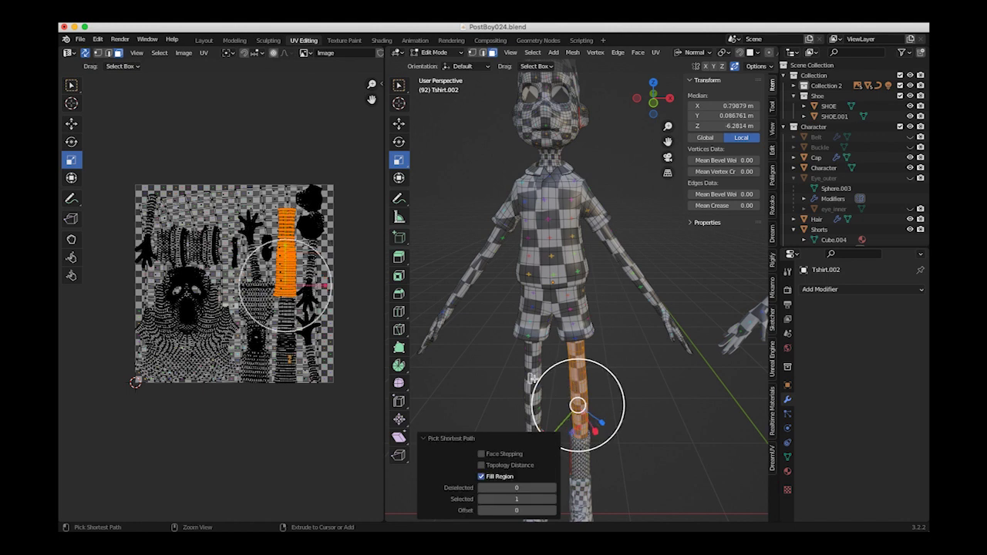
{"action": "key", "text": "ctrl+l"}
{"action": "left_click", "coordinate": [544, 445], "text": "shift"}
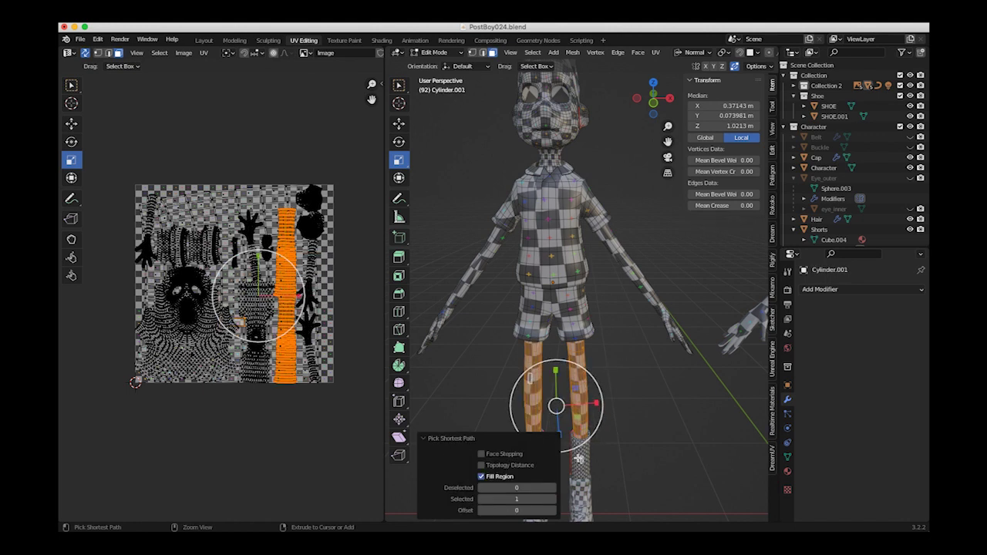
{"action": "key", "text": "ctrl+l"}
{"action": "left_click", "coordinate": [544, 445], "text": "ctrl+shift"}
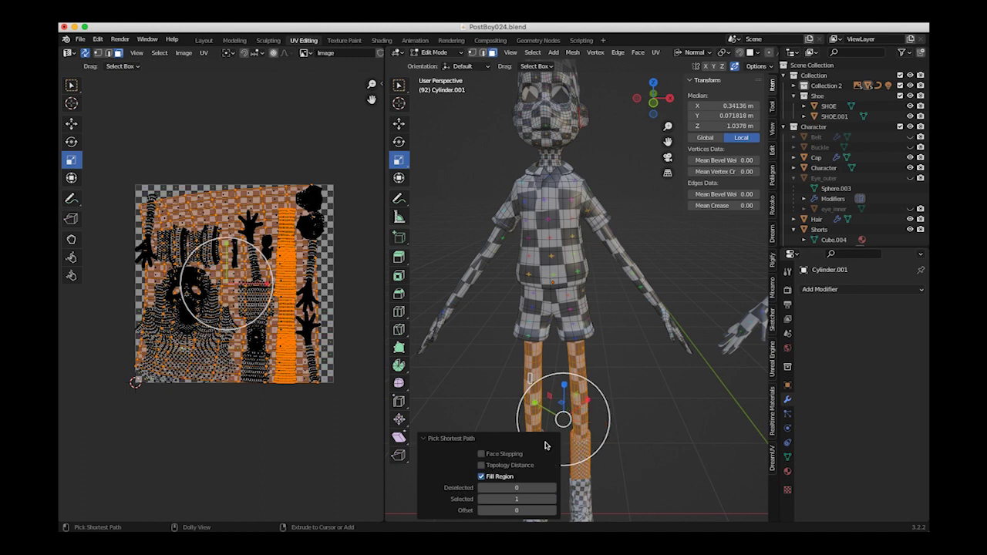
{"action": "left_click", "coordinate": [456, 437]}
{"action": "left_click", "coordinate": [530, 449], "text": "shift"}
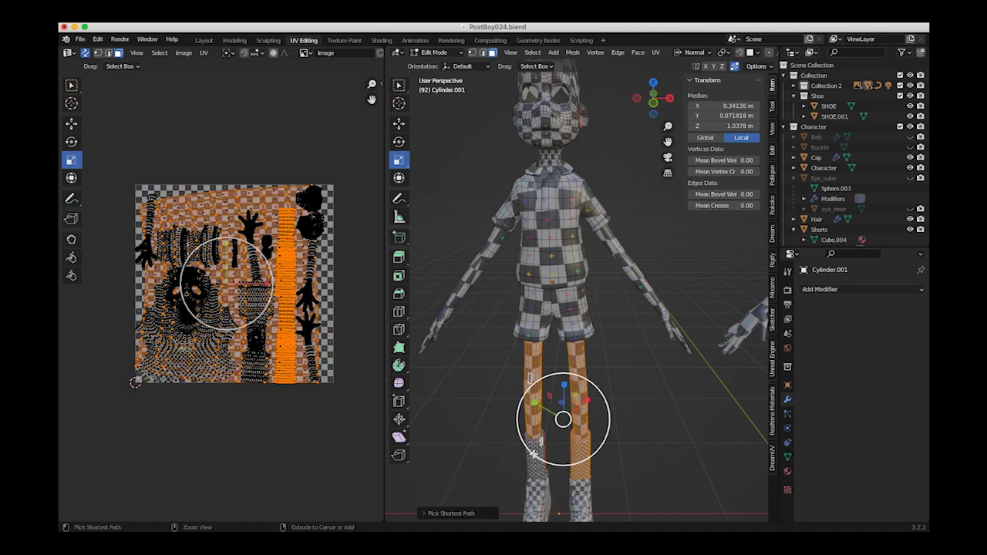
{"action": "key", "text": "ctrl+l"}
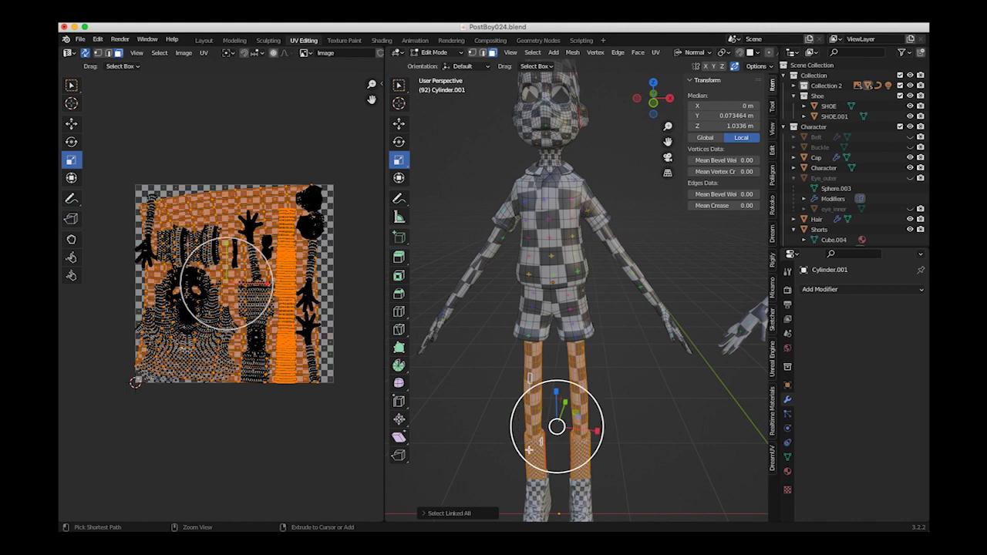
- Try averaging the island scale of the selected legs' and socks' UVs and undo it
{"action": "left_click", "coordinate": [183, 54]}
{"action": "left_click", "coordinate": [205, 54]}
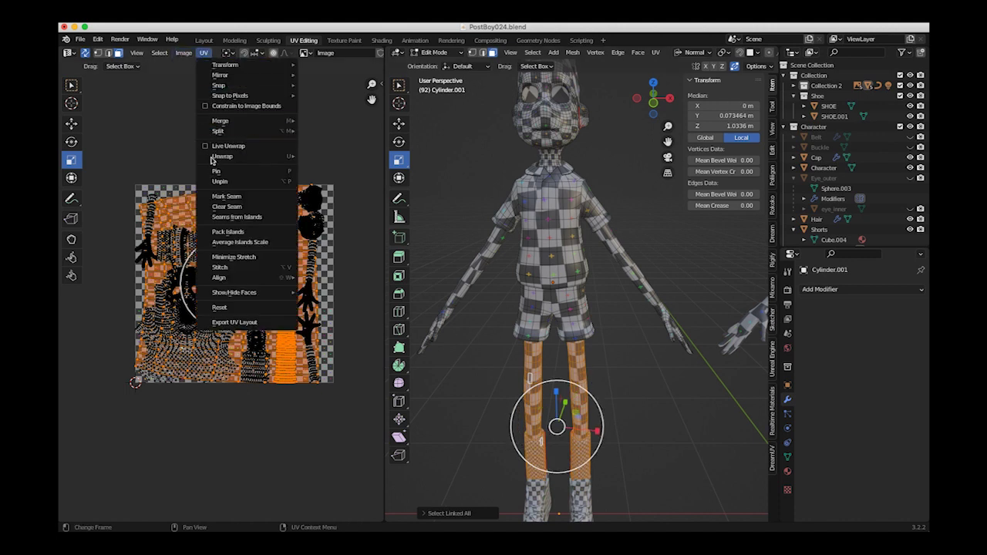
{"action": "left_click", "coordinate": [226, 244]}
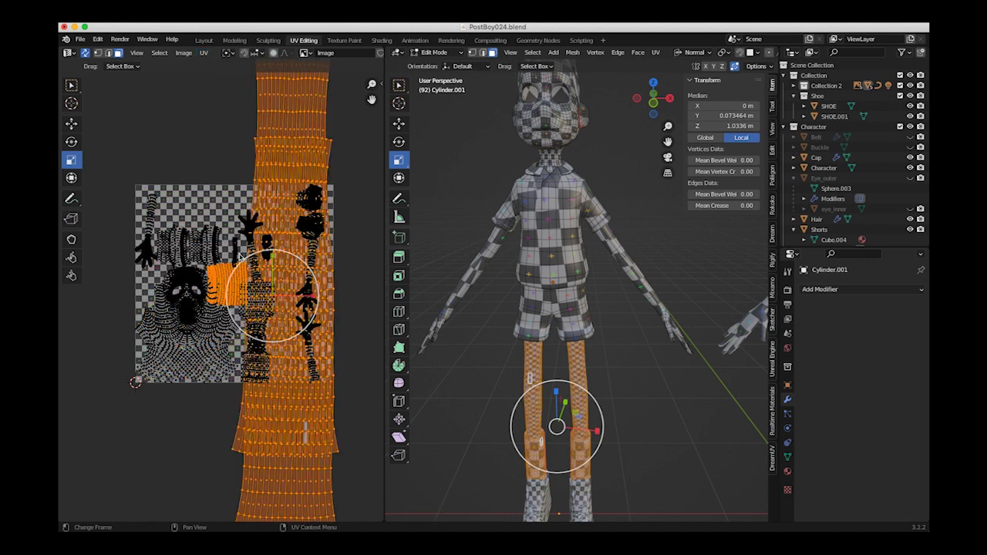
{"action": "key", "text": "ctrl+p"}
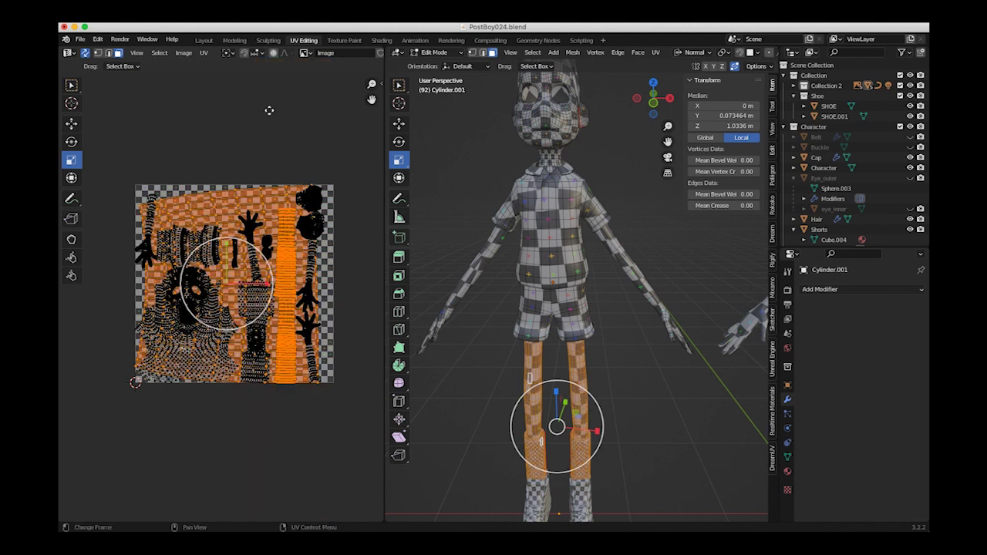
- Select all the character's faces and try averaging the scale of all UV islands
{"action": "key", "text": "a"}
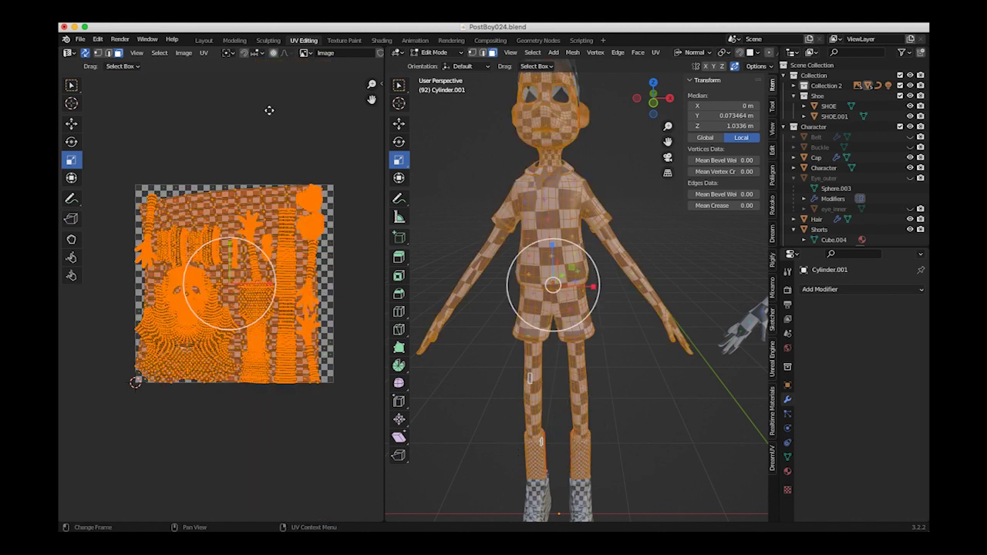
{"action": "left_click", "coordinate": [185, 54]}
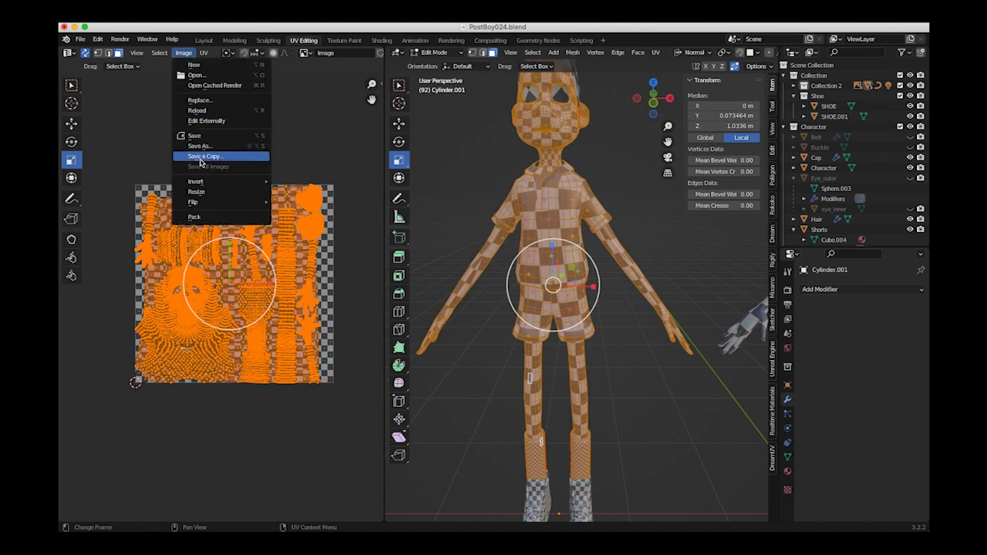
{"action": "left_click", "coordinate": [204, 54]}
{"action": "left_click", "coordinate": [204, 53]}
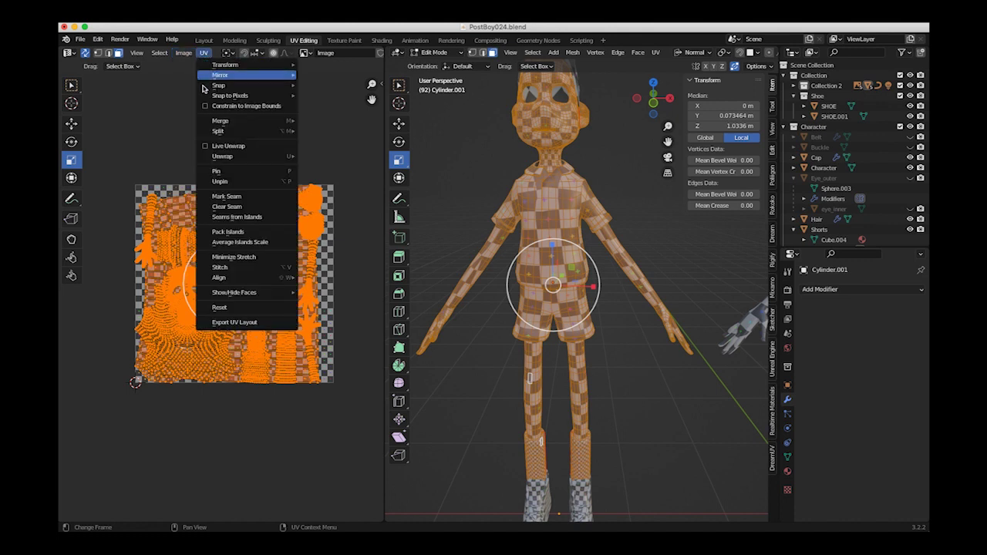
{"action": "left_click", "coordinate": [233, 246]}
- Replace the selection with all linked faces of one sock
{"action": "left_click", "coordinate": [464, 405]}
{"action": "left_click", "coordinate": [538, 451]}
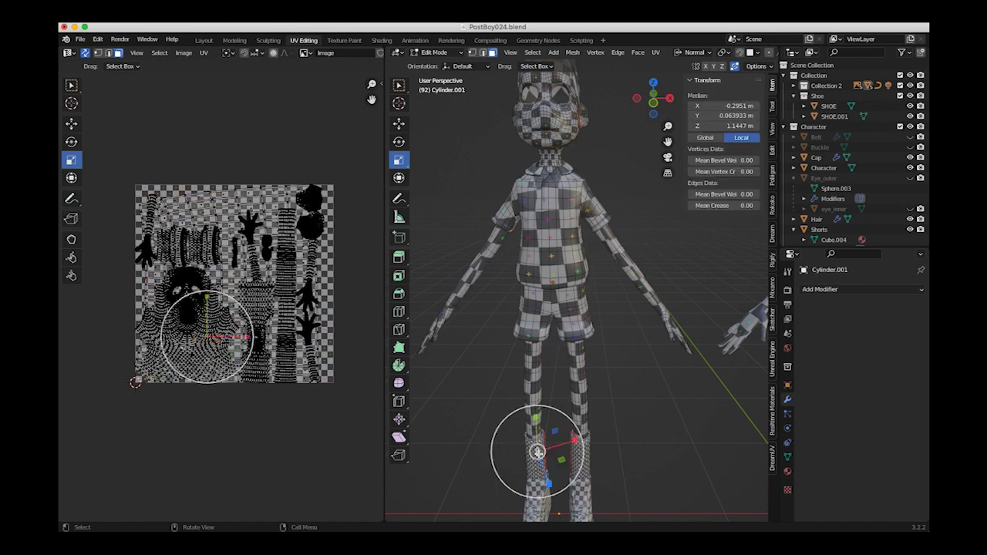
{"action": "key", "text": "ctrl+l"}
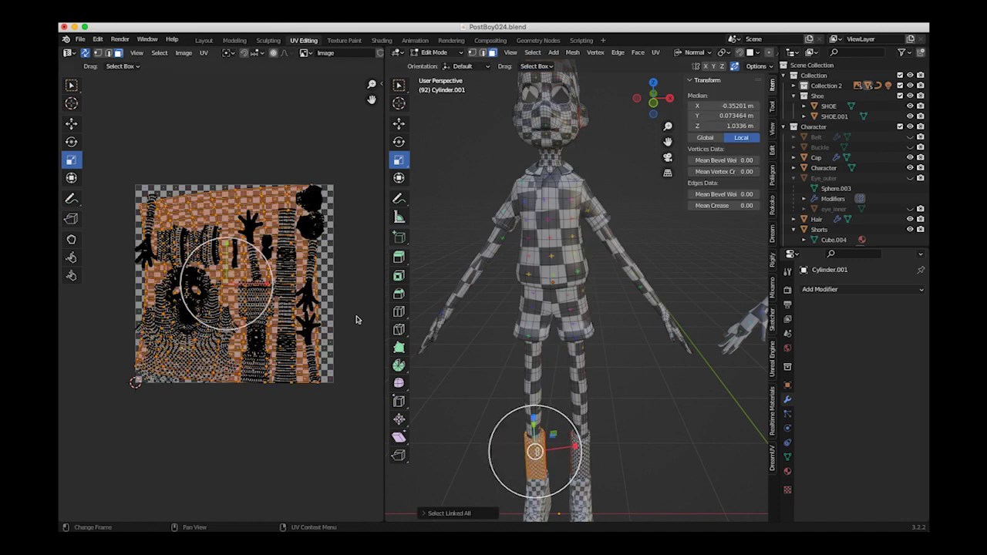
- Try scaling the single sock's UVs to 0.250 and undo the scaling
{"action": "key", "text": "s"}
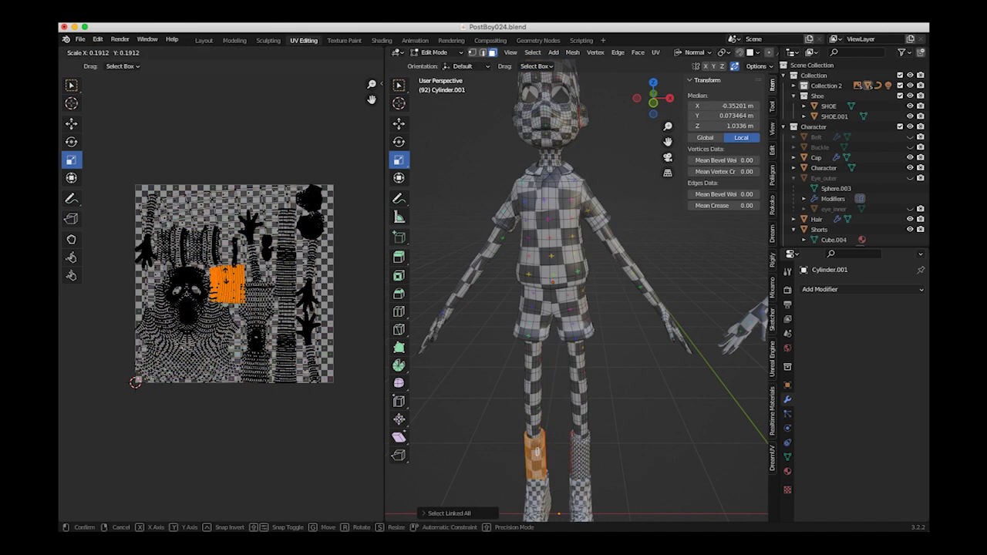
{"action": "left_click", "coordinate": [218, 278]}
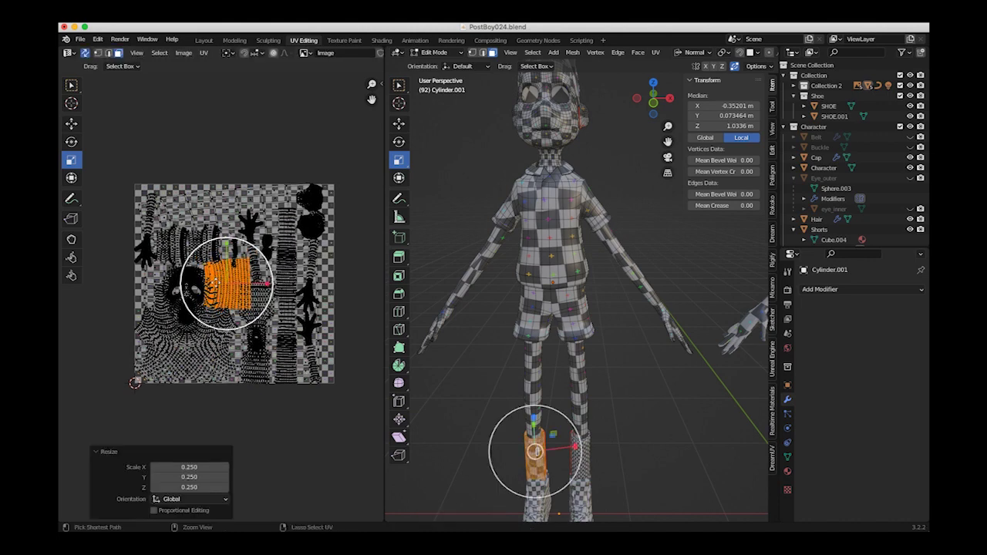
{"action": "scroll", "coordinate": [227, 278], "scroll_direction": "up", "scroll_amount": 3}
{"action": "middle_click_drag", "start_coordinate": [82, 180], "coordinate": [128, 195], "text": "ctrl"}
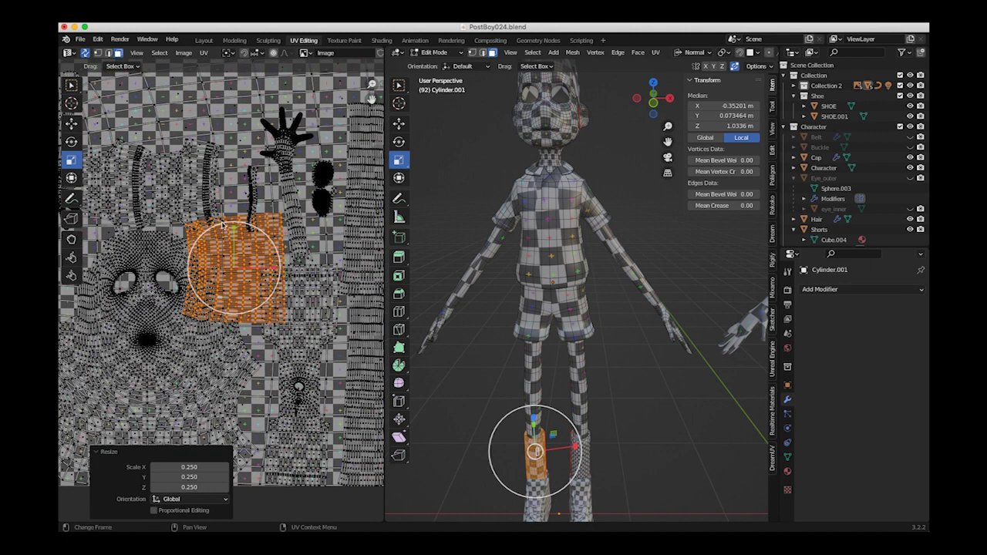
{"action": "key", "text": "ctrl+z"}
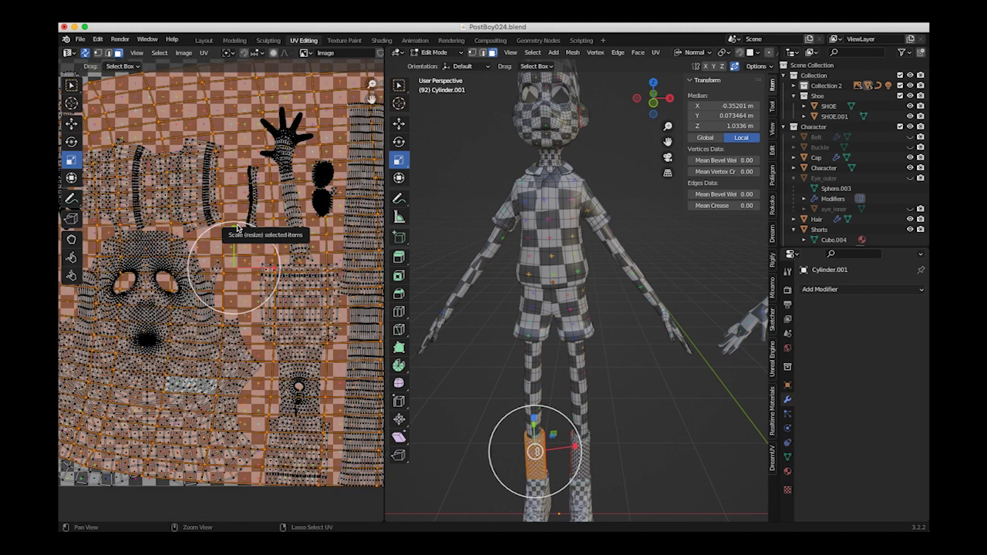
{"action": "key", "text": "ctrl+z"}
{"action": "key", "text": "ctrl+shift+z"}
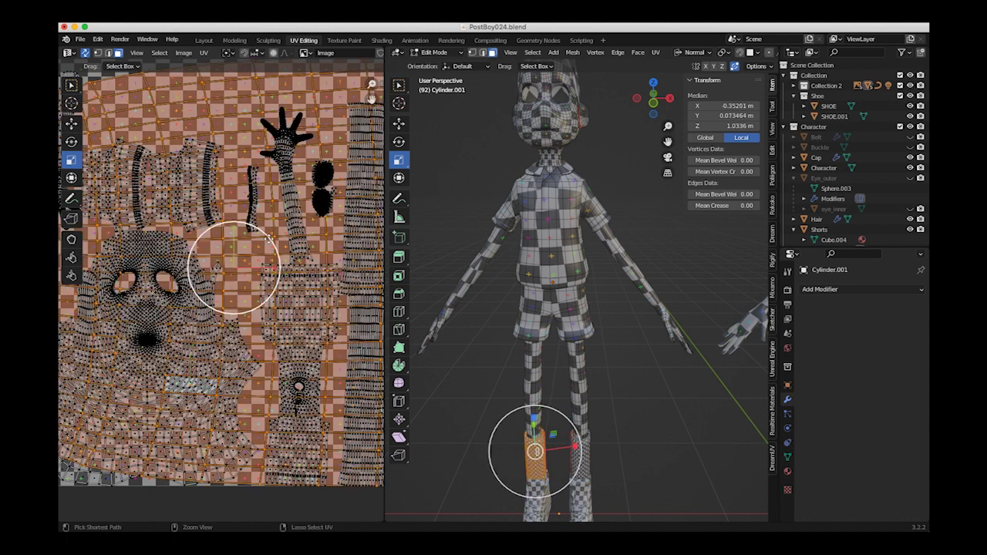
- Add the other sock's linked faces to the selection and scale both socks' UVs uniformly to 0.181
{"action": "key", "text": "ctrl+l"}
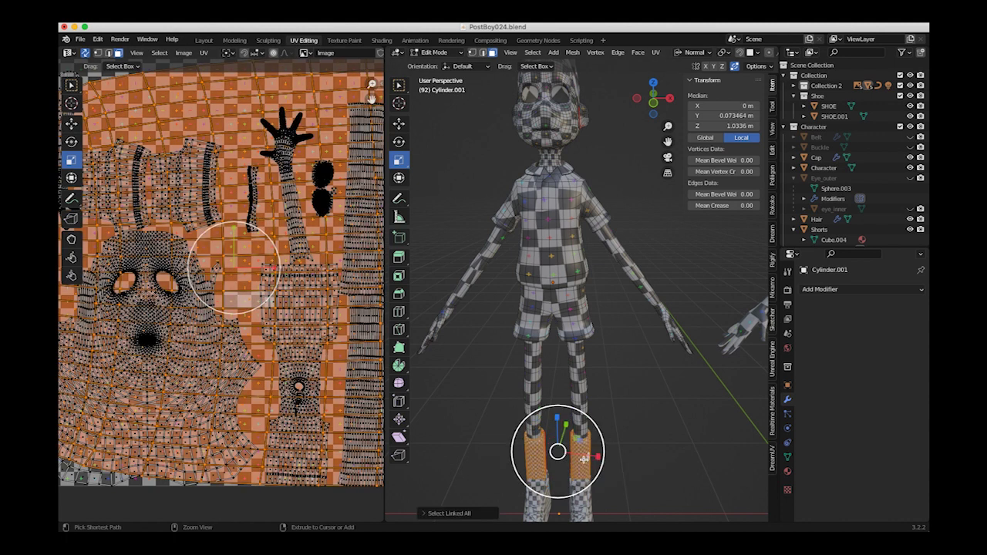
{"action": "left_click_drag", "start_coordinate": [270, 237], "coordinate": [235, 261]}
{"action": "middle_click_drag", "start_coordinate": [245, 267], "coordinate": [288, 337]}
{"action": "scroll", "coordinate": [288, 337], "scroll_direction": "down", "scroll_amount": 2}
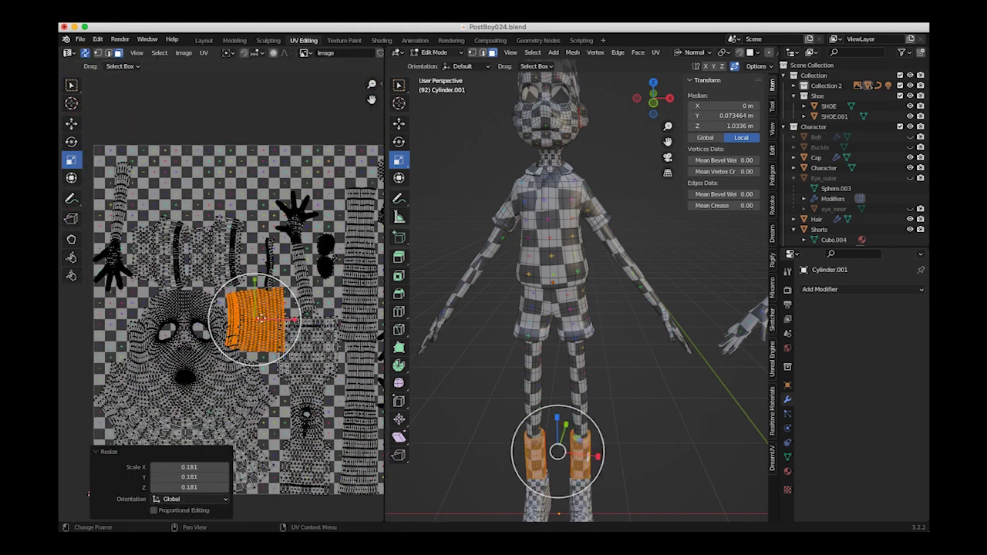
{"action": "left_click_drag", "start_coordinate": [254, 315], "coordinate": [238, 296]}
{"action": "key", "text": "super+z"}
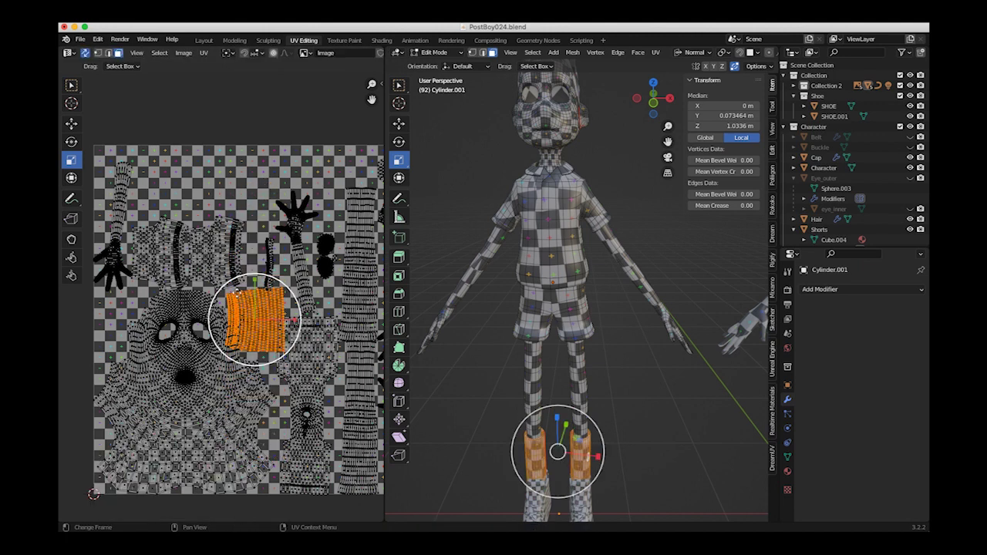
- Move the socks' UV islands by -0.21796 in X and 0.39469 in Y into the free space above the other islands
{"action": "key", "text": "shift+space"}
{"action": "key", "text": "g"}
{"action": "left_click_drag", "start_coordinate": [250, 304], "coordinate": [212, 207]}
{"action": "middle_click_drag", "start_coordinate": [494, 293], "coordinate": [517, 312]}
{"action": "scroll", "coordinate": [477, 287], "scroll_direction": "up", "scroll_amount": 3}
{"action": "scroll", "coordinate": [477, 287], "scroll_direction": "up", "scroll_amount": 2}
{"action": "scroll", "coordinate": [584, 353], "scroll_direction": "down", "scroll_amount": 8}
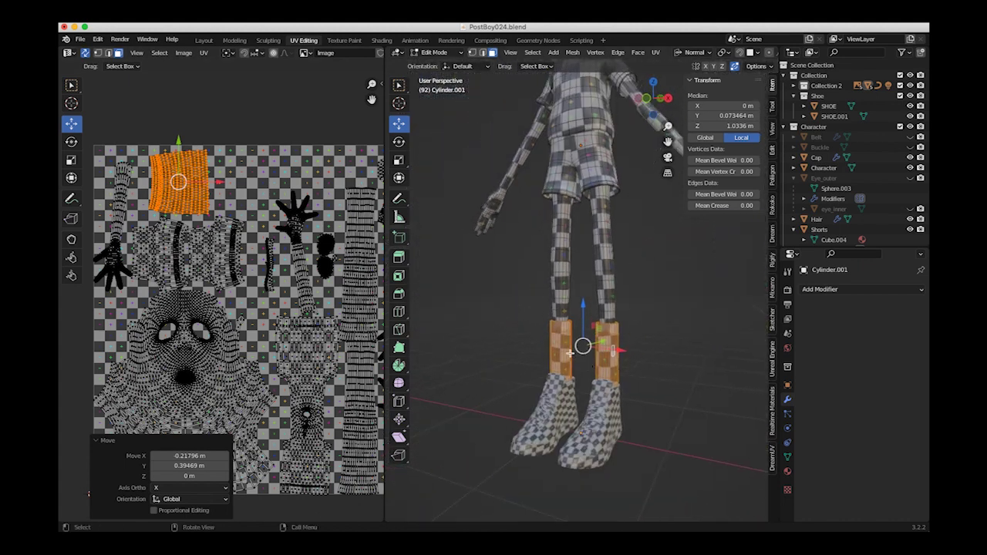
{"action": "scroll", "coordinate": [231, 263], "scroll_direction": "up", "scroll_amount": 2}
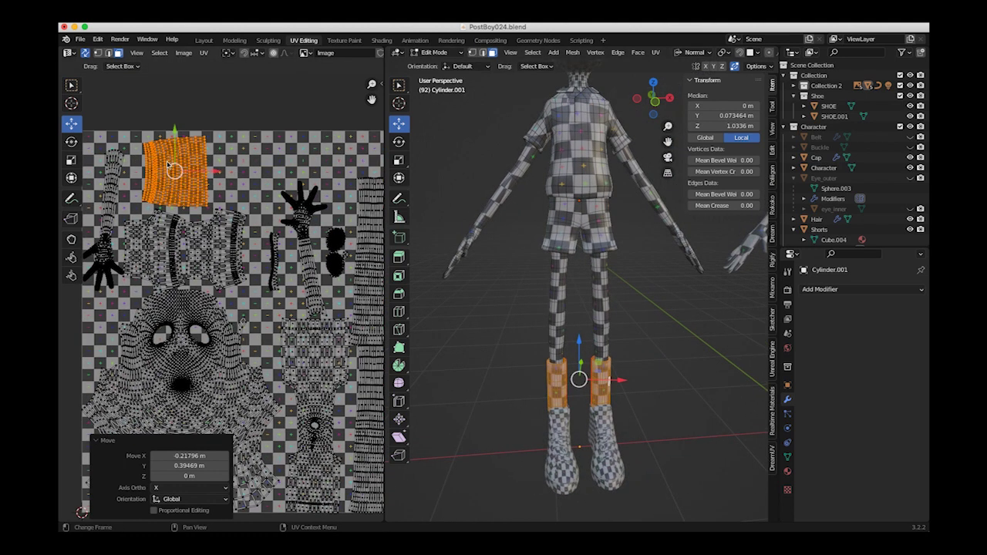
- Try Minimize Stretch on the socks' UVs and undo it
{"action": "left_click", "coordinate": [184, 52]}
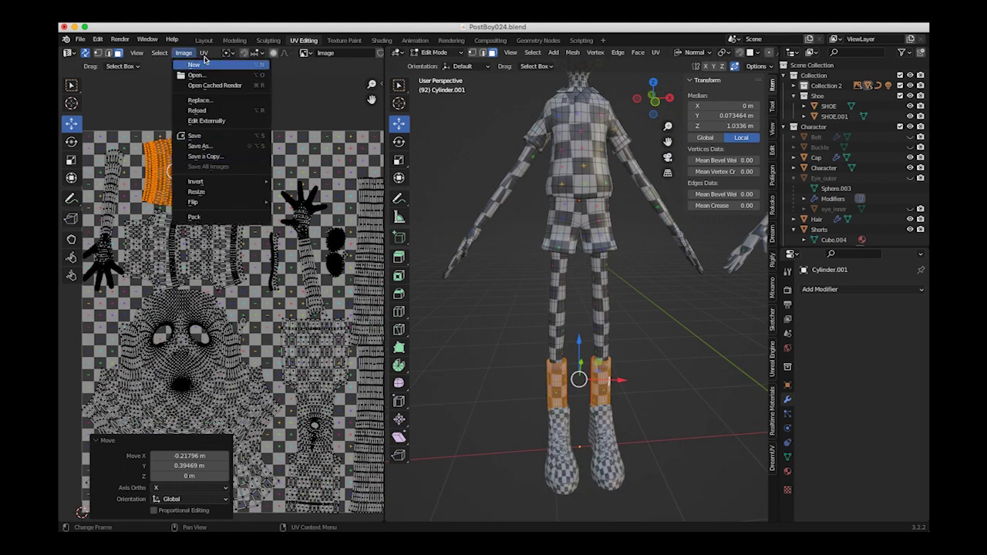
{"action": "left_click", "coordinate": [204, 52]}
{"action": "left_click", "coordinate": [234, 257]}
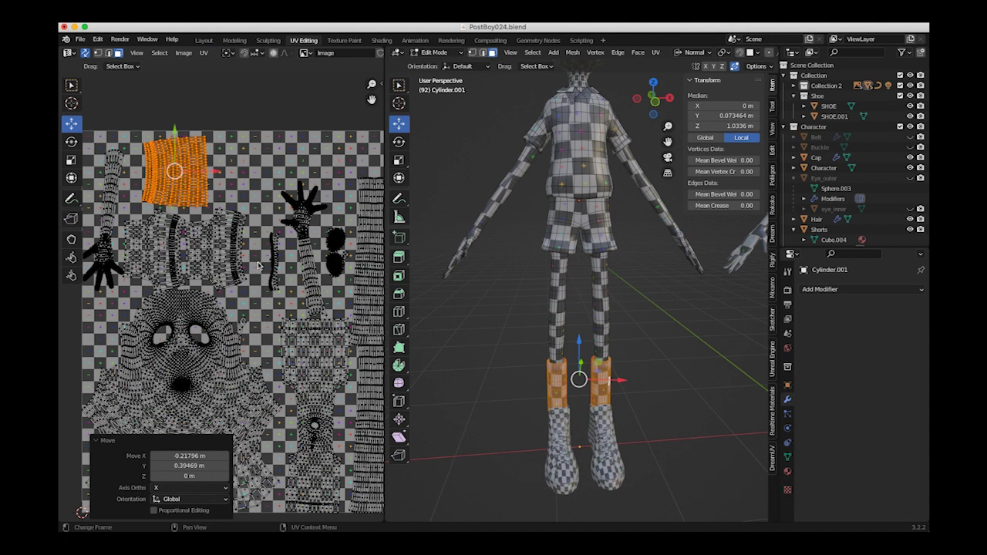
{"action": "left_click", "coordinate": [258, 259]}
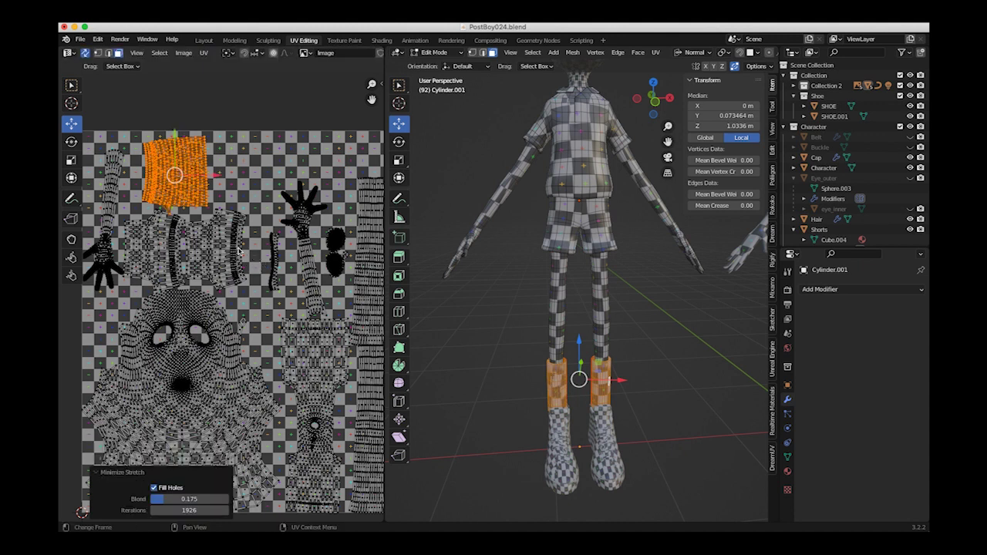
{"action": "key", "text": "ctrl+z"}
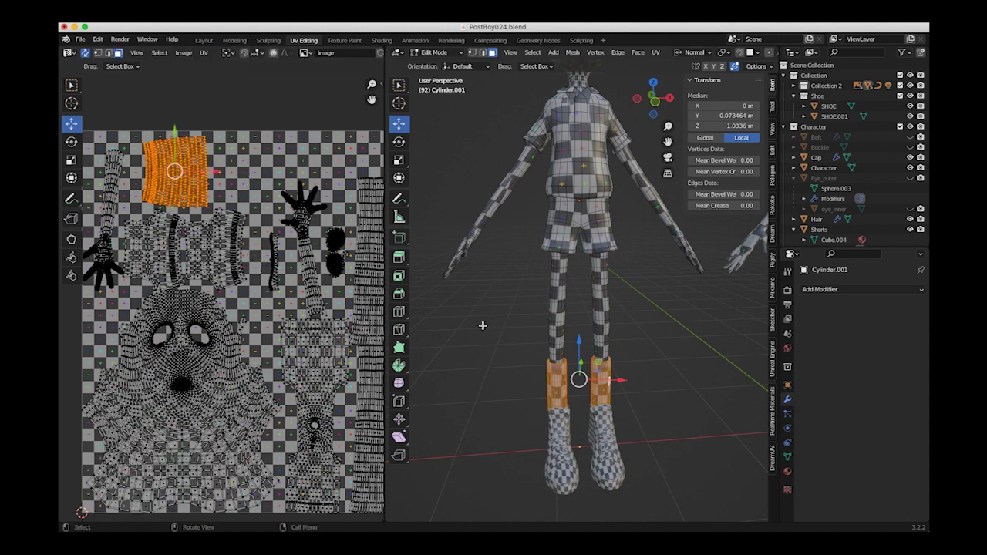
- Clear the selection of the socks' faces
{"action": "scroll", "coordinate": [490, 327], "scroll_direction": "up", "scroll_amount": 6}
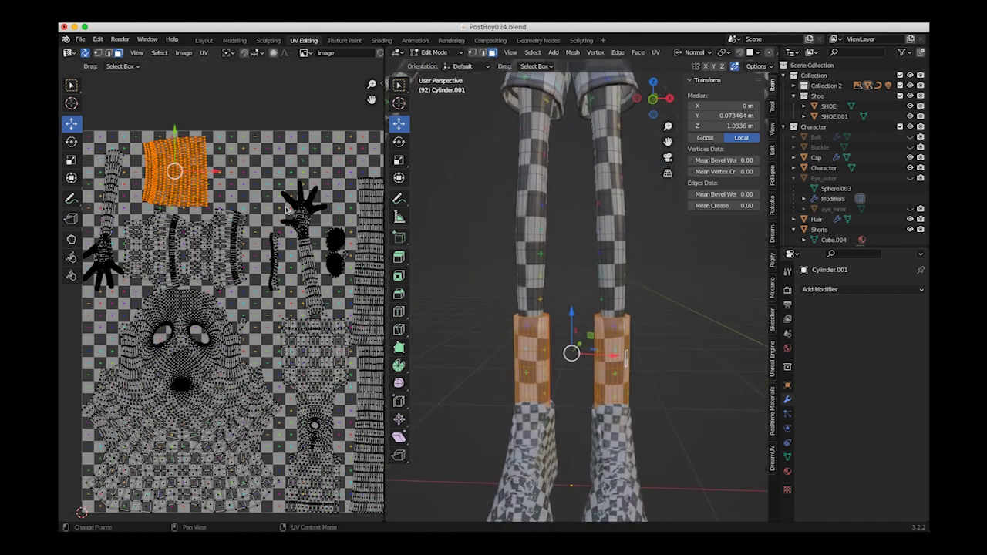
{"action": "scroll", "coordinate": [326, 217], "scroll_direction": "down", "scroll_amount": 3}
{"action": "scroll", "coordinate": [635, 419], "scroll_direction": "down", "scroll_amount": 6}
{"action": "middle_click_drag", "start_coordinate": [636, 419], "coordinate": [475, 270]}
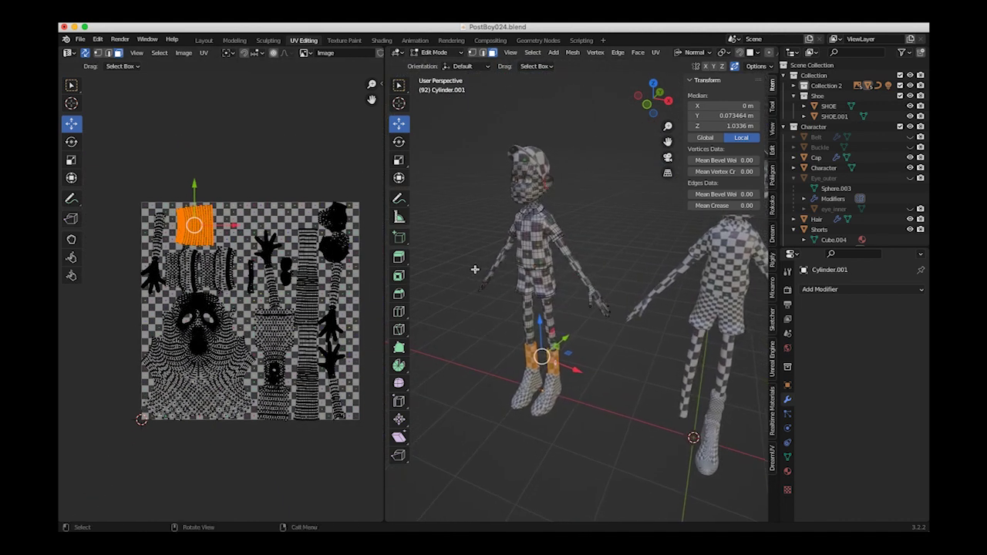
{"action": "left_click", "coordinate": [527, 251]}
{"action": "left_click", "coordinate": [482, 306]}
- Examine the checker pattern on both characters' heads, shirts, legs and socks from several angles
{"action": "middle_click_drag", "start_coordinate": [483, 307], "coordinate": [491, 271]}
{"action": "scroll", "coordinate": [491, 272], "scroll_direction": "up", "scroll_amount": 6}
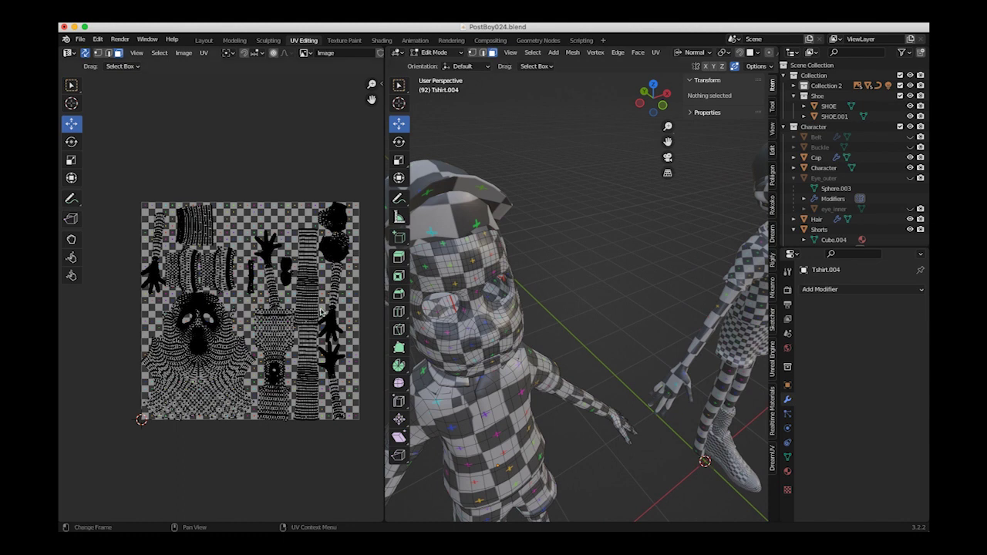
{"action": "middle_click_drag", "start_coordinate": [578, 331], "coordinate": [601, 307]}
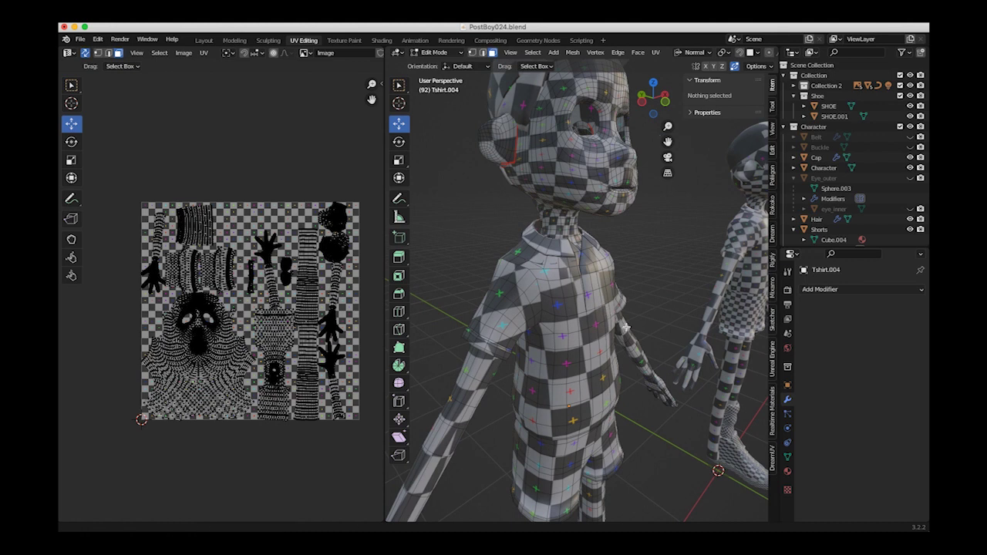
{"action": "scroll", "coordinate": [604, 313], "scroll_direction": "down", "scroll_amount": 5}
{"action": "middle_click_drag", "start_coordinate": [637, 325], "coordinate": [454, 284]}
{"action": "middle_click_drag", "start_coordinate": [554, 301], "coordinate": [576, 265], "text": "shift"}
{"action": "mouse_move", "coordinate": [639, 313]}
{"action": "middle_mouse_down", "text": "ctrl"}
{"action": "mouse_move", "coordinate": [597, 296]}
{"action": "mouse_move", "coordinate": [643, 316]}
{"action": "middle_mouse_up", "text": "ctrl"}
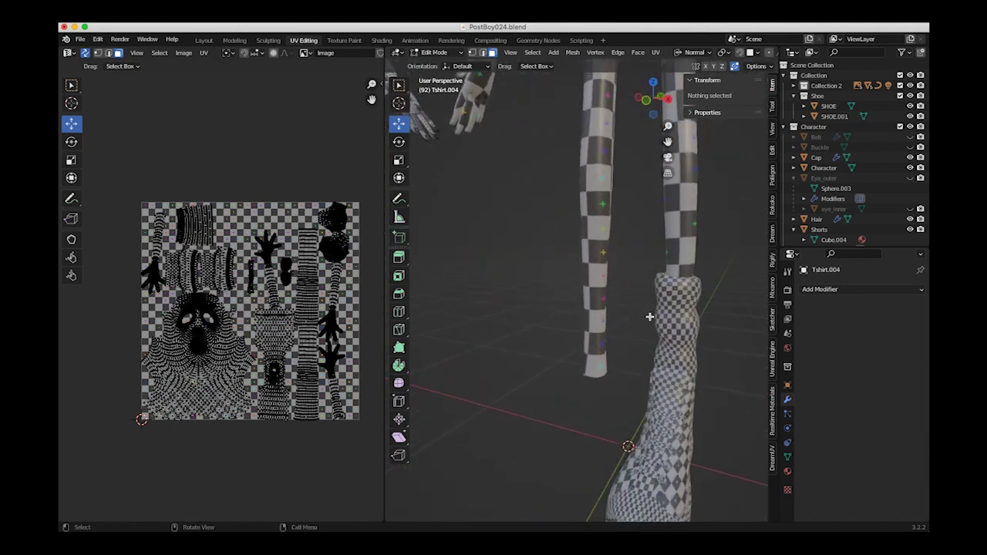
{"action": "scroll", "coordinate": [678, 400], "scroll_direction": "down", "scroll_amount": 8}
{"action": "middle_click_drag", "start_coordinate": [754, 468], "coordinate": [611, 395]}
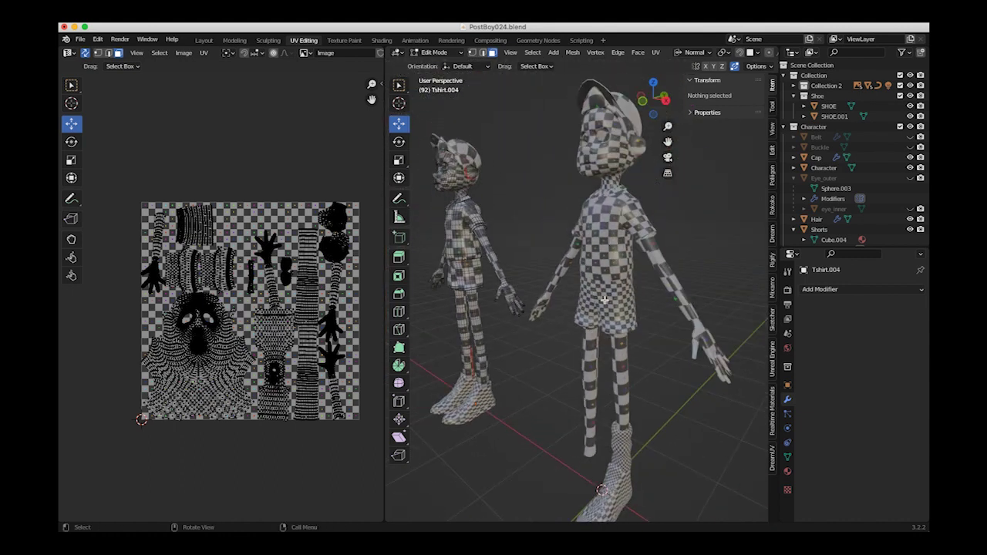
{"action": "scroll", "coordinate": [615, 373], "scroll_direction": "up", "scroll_amount": 6}
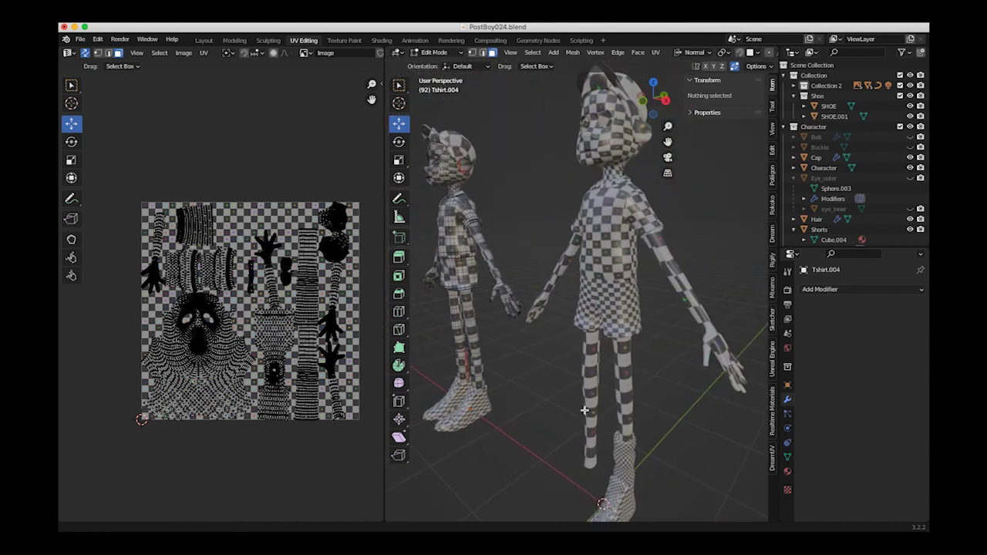
{"action": "mouse_move", "coordinate": [620, 341]}
{"action": "middle_mouse_down", "text": "ctrl"}
{"action": "mouse_move", "coordinate": [566, 314]}
{"action": "mouse_move", "coordinate": [622, 341]}
{"action": "middle_mouse_up", "text": "ctrl"}
{"action": "middle_click_drag", "start_coordinate": [600, 146], "coordinate": [664, 338], "text": "shift"}
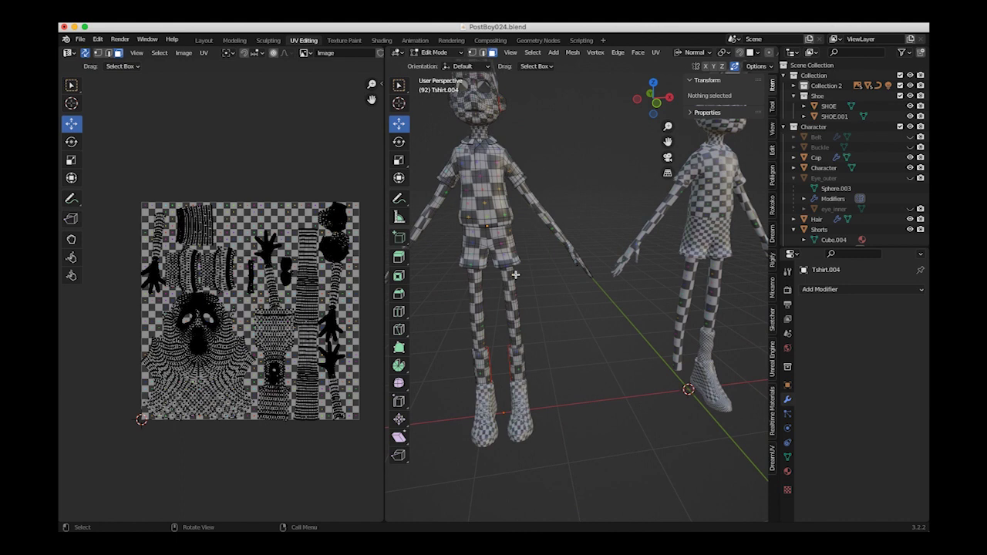
{"action": "middle_click_drag", "start_coordinate": [513, 360], "coordinate": [619, 379], "text": "ctrl"}
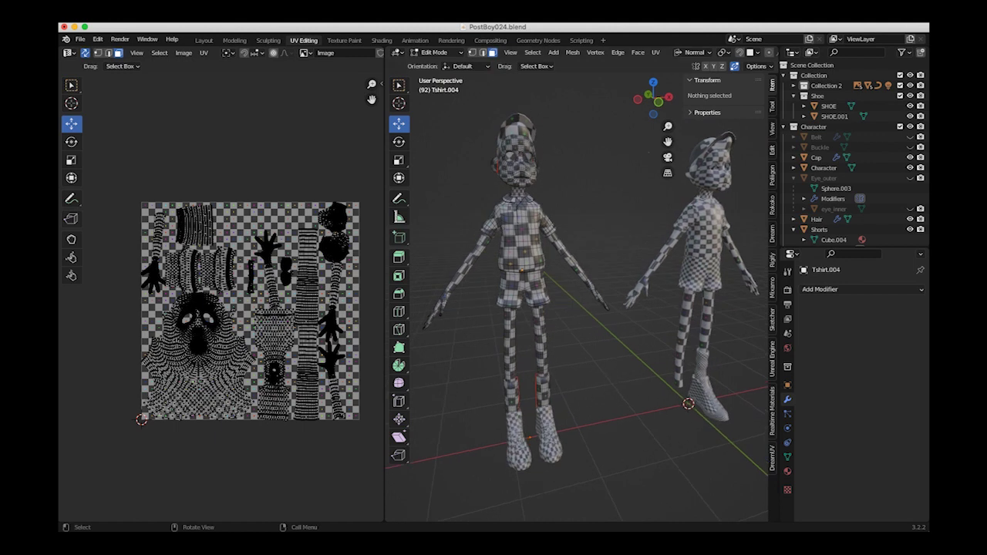
{"action": "key", "text": "super+Tab"}
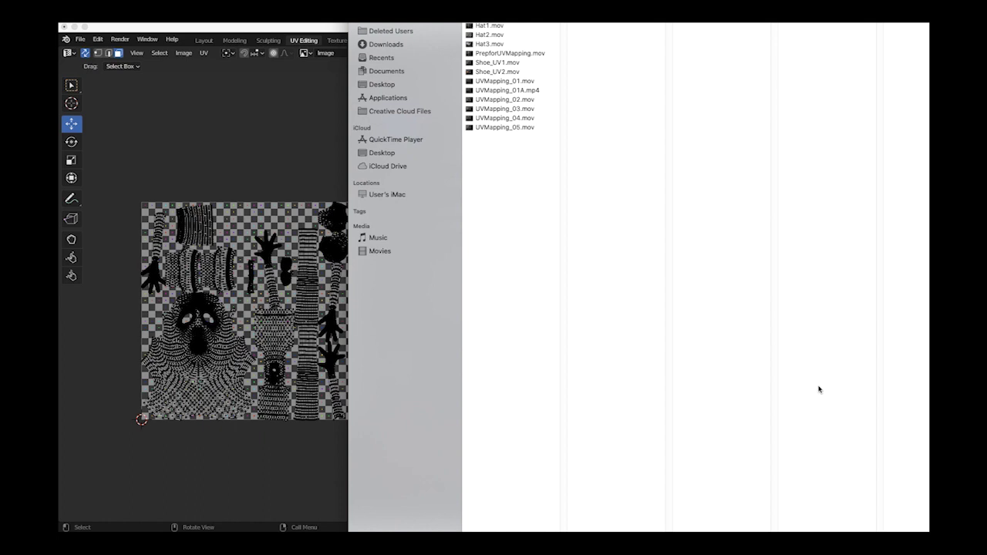
{"action": "key", "text": "super+Tab"}
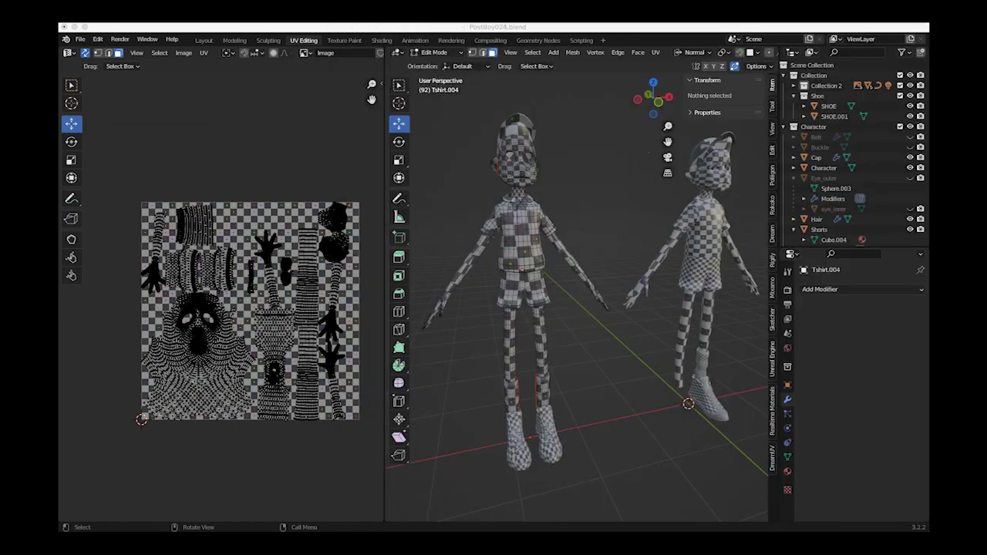
{"action": "left_click", "coordinate": [116, 23]}
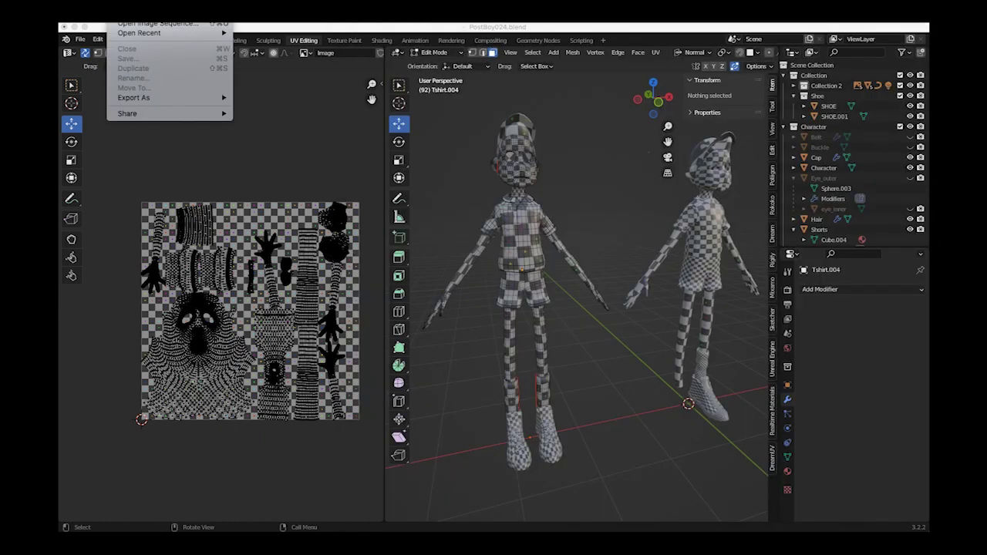
{"action": "left_click", "coordinate": [229, 82]}
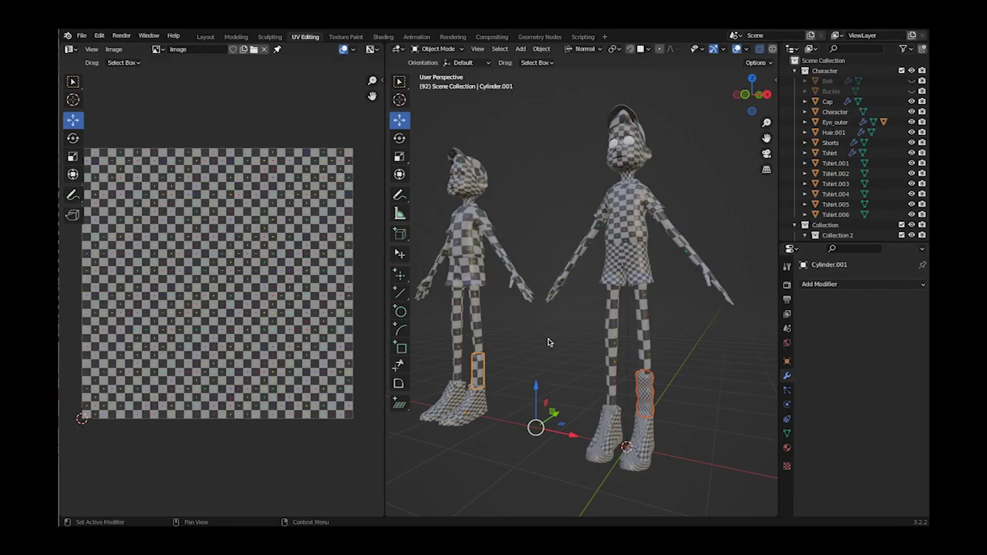
- Examine the UV layout of the plain cylinder sock in Edit Mode and return to Object Mode
{"action": "left_click", "coordinate": [549, 343]}
{"action": "left_click", "coordinate": [480, 374]}
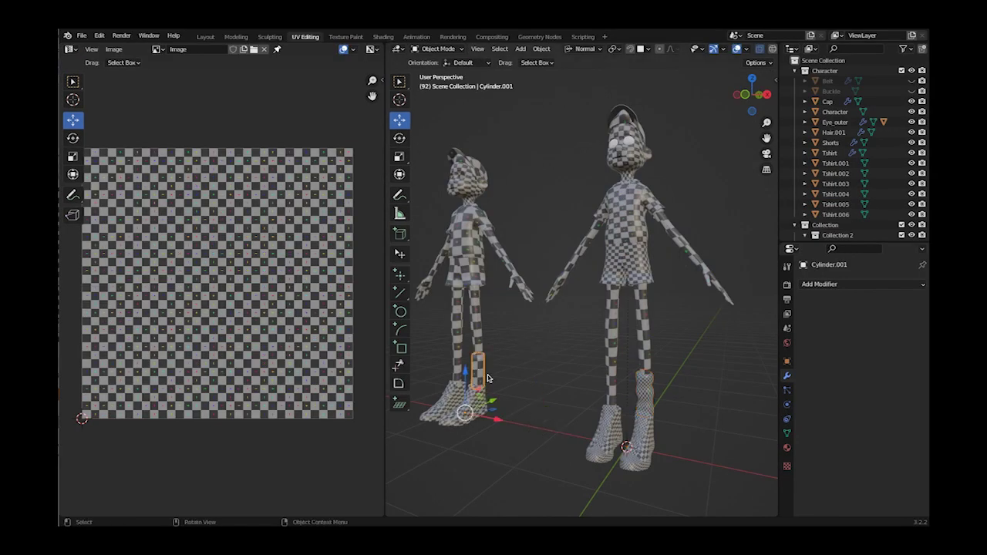
{"action": "left_click", "coordinate": [648, 400]}
{"action": "left_click", "coordinate": [477, 370]}
{"action": "left_click", "coordinate": [437, 48]}
{"action": "left_click", "coordinate": [440, 63]}
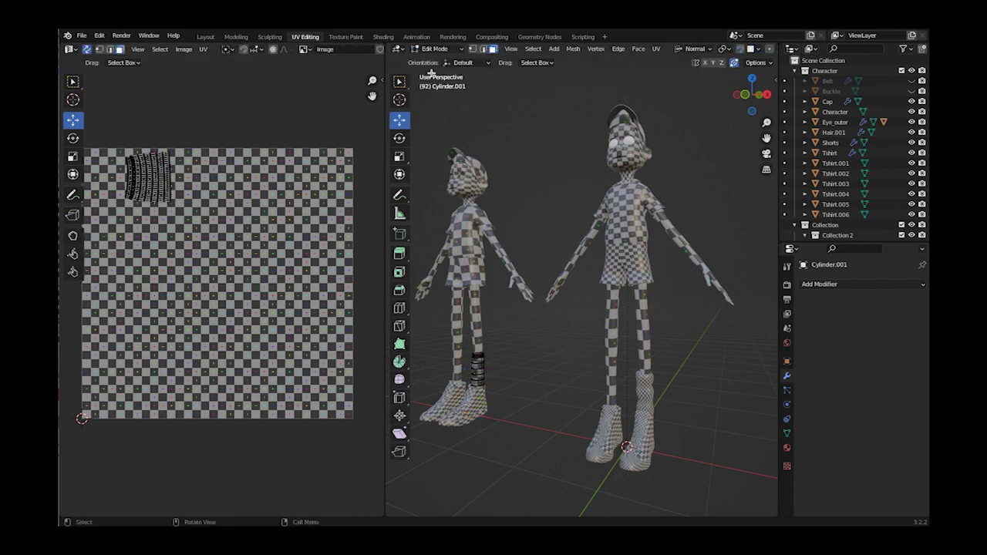
{"action": "left_click", "coordinate": [435, 49]}
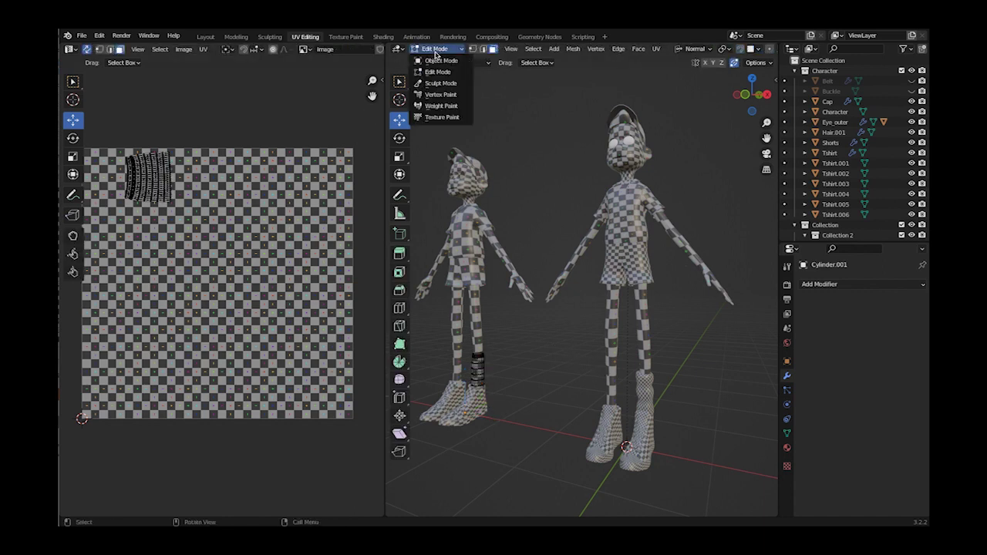
{"action": "left_click", "coordinate": [441, 60]}
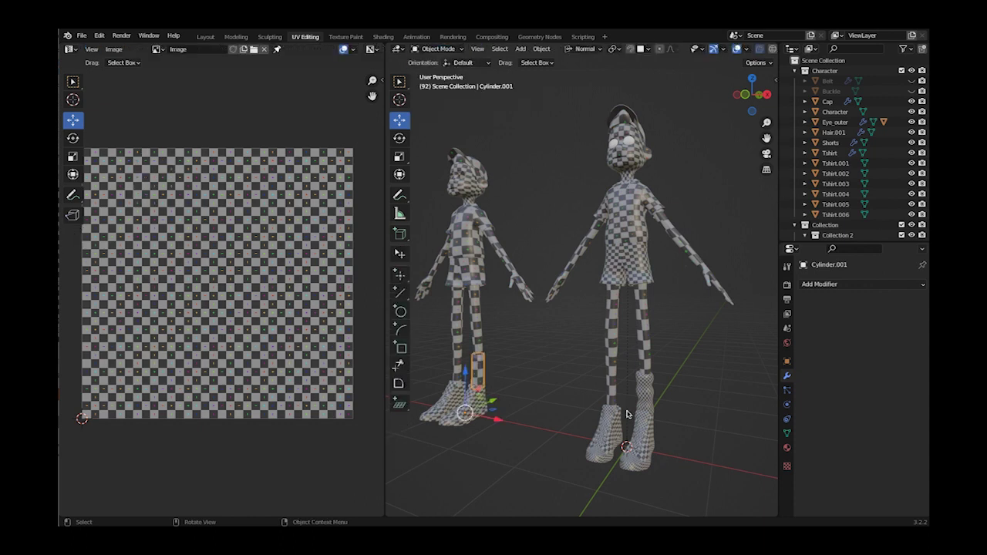
- Examine the UV layout of the other character's multires sock in Edit Mode and return to Object Mode
{"action": "left_click", "coordinate": [644, 402]}
{"action": "left_click", "coordinate": [436, 49]}
{"action": "left_click", "coordinate": [441, 72]}
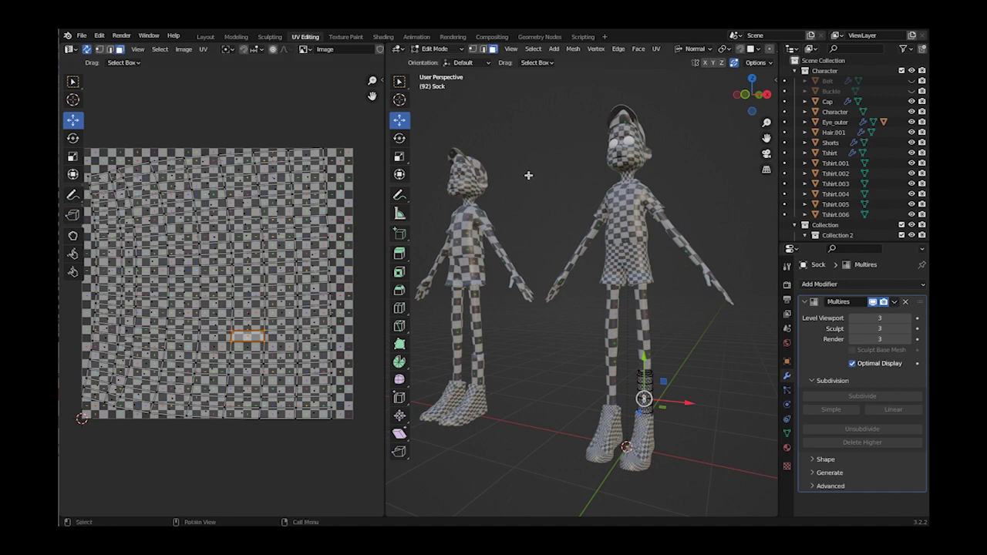
{"action": "left_click", "coordinate": [438, 49]}
{"action": "left_click", "coordinate": [446, 62]}
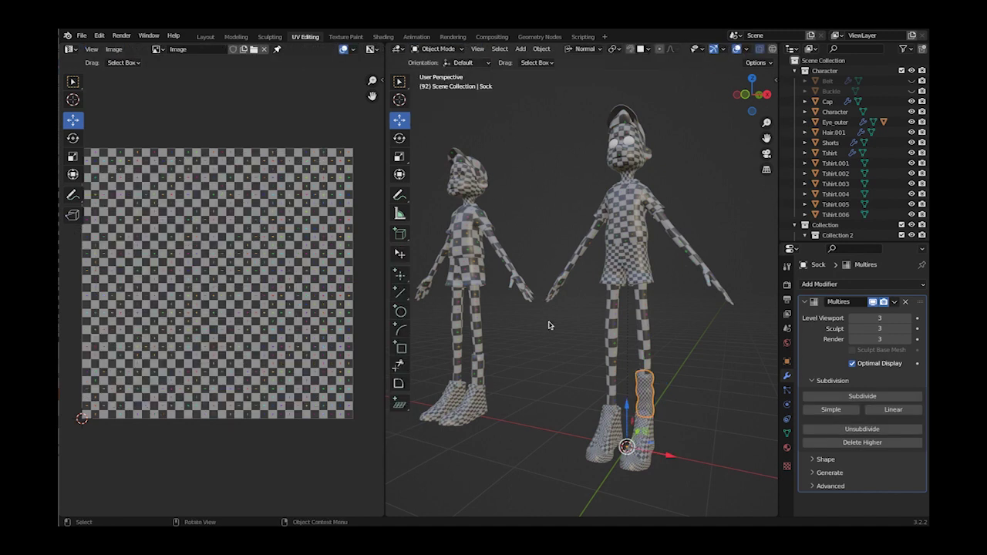
- Transfer the UVs from the cylinder sock to the multires sock with Transfer Mesh Data and check both socks' layouts in Edit Mode
{"action": "left_click", "coordinate": [522, 359]}
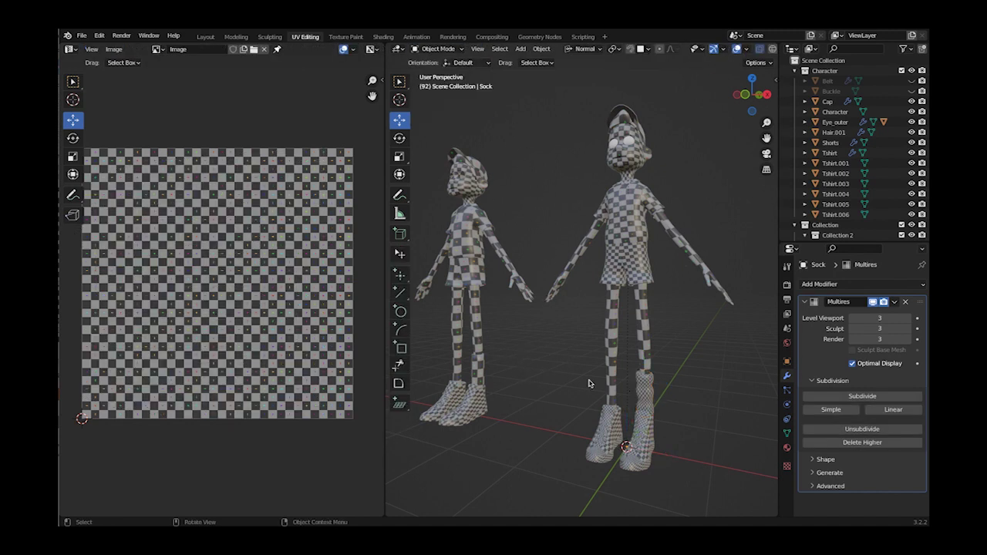
{"action": "left_click", "coordinate": [647, 398]}
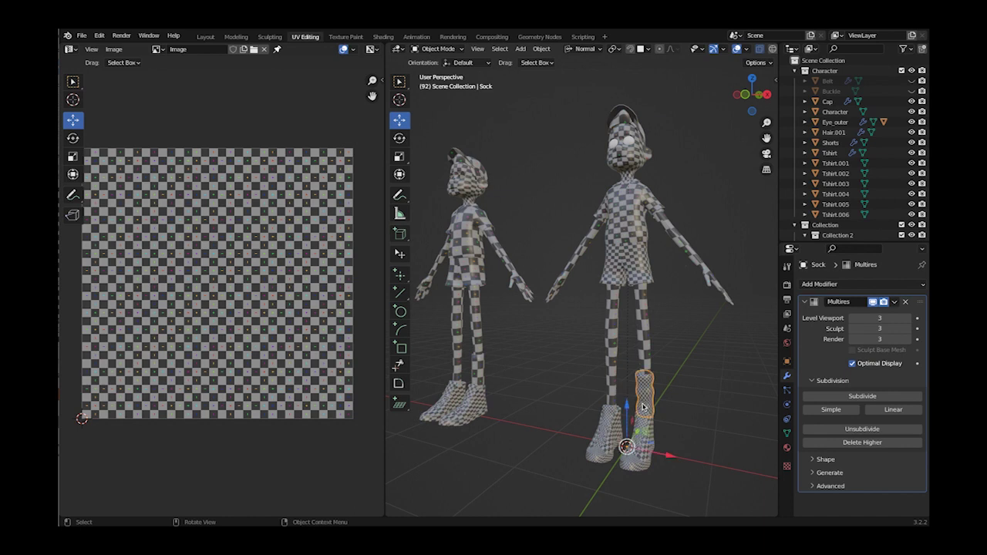
{"action": "left_click", "coordinate": [477, 371], "text": "shift"}
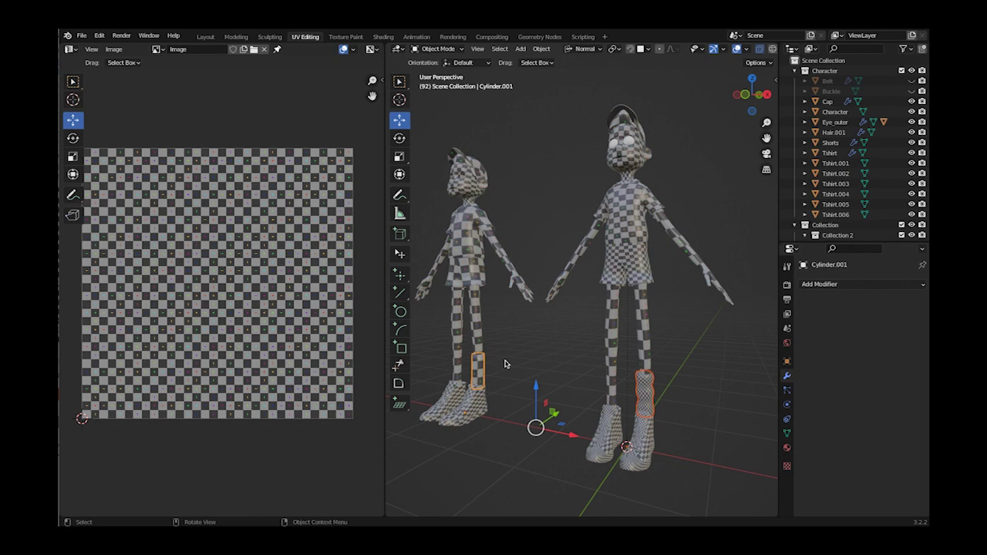
{"action": "key", "text": "ctrl+l"}
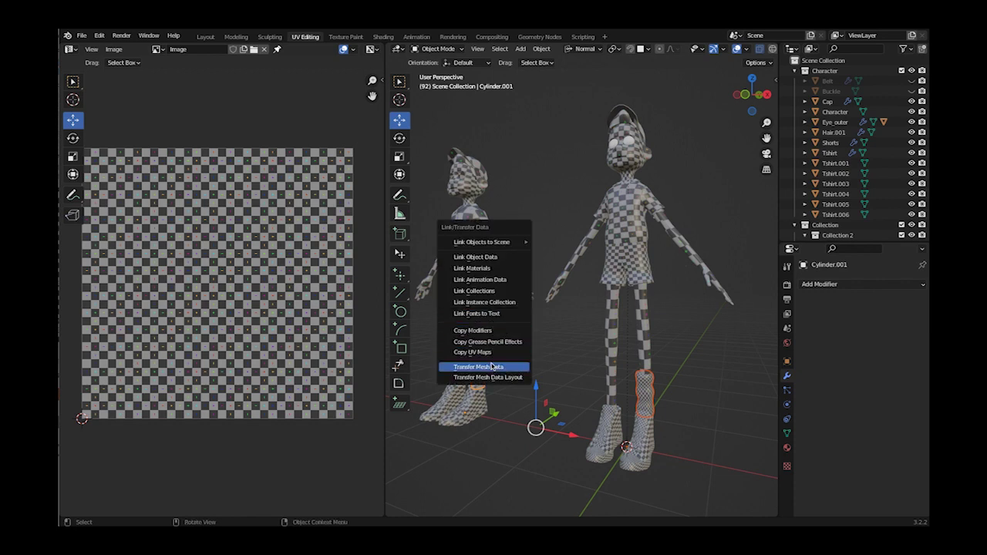
{"action": "left_click", "coordinate": [492, 369]}
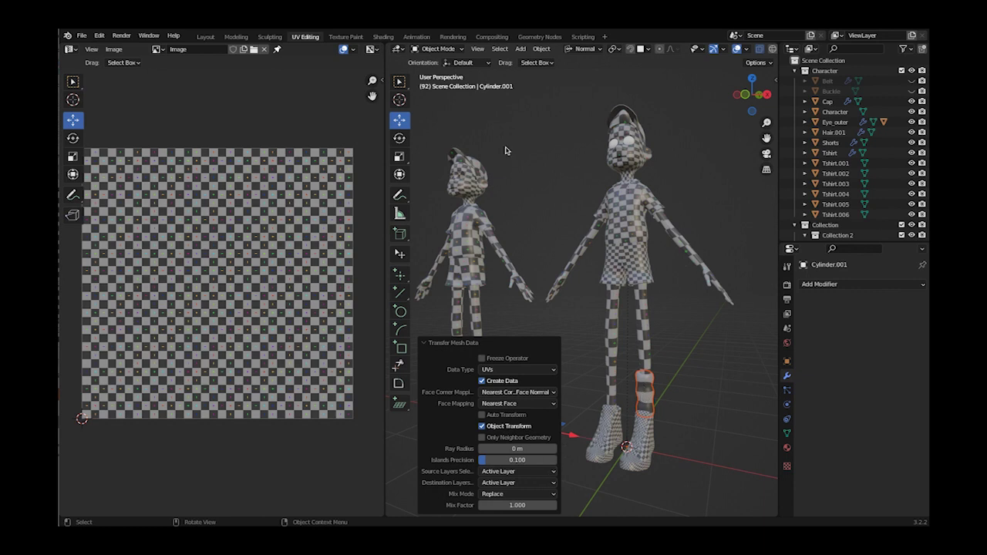
{"action": "left_click", "coordinate": [437, 49]}
{"action": "left_click", "coordinate": [436, 68]}
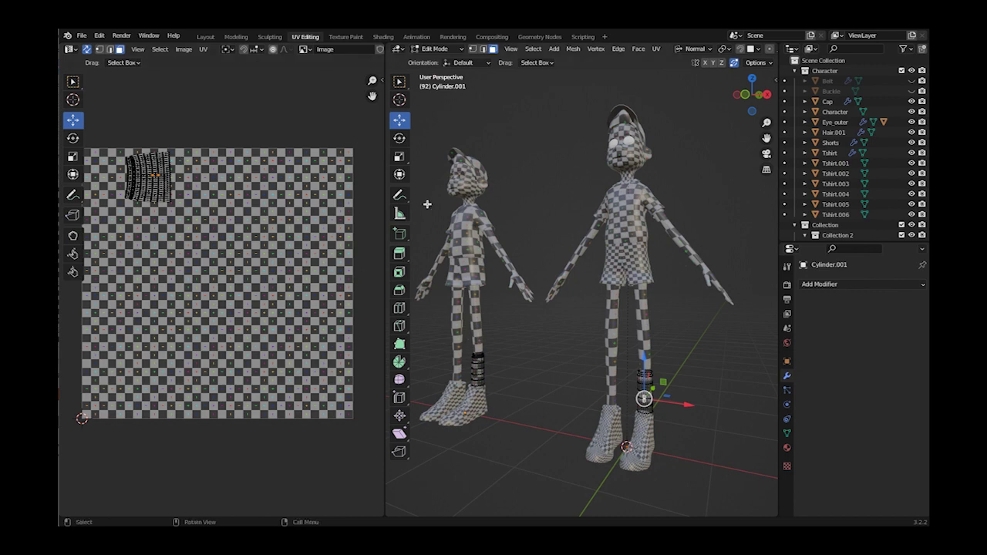
{"action": "left_click", "coordinate": [431, 50]}
{"action": "left_click", "coordinate": [435, 60]}
- Add a Mirror modifier on the X axis to the cylinder sock alone and open the modifier's options
{"action": "left_click", "coordinate": [488, 372]}
{"action": "left_click", "coordinate": [479, 376]}
{"action": "middle_click_drag", "start_coordinate": [527, 366], "coordinate": [618, 376]}
{"action": "middle_click_drag", "start_coordinate": [537, 334], "coordinate": [529, 352]}
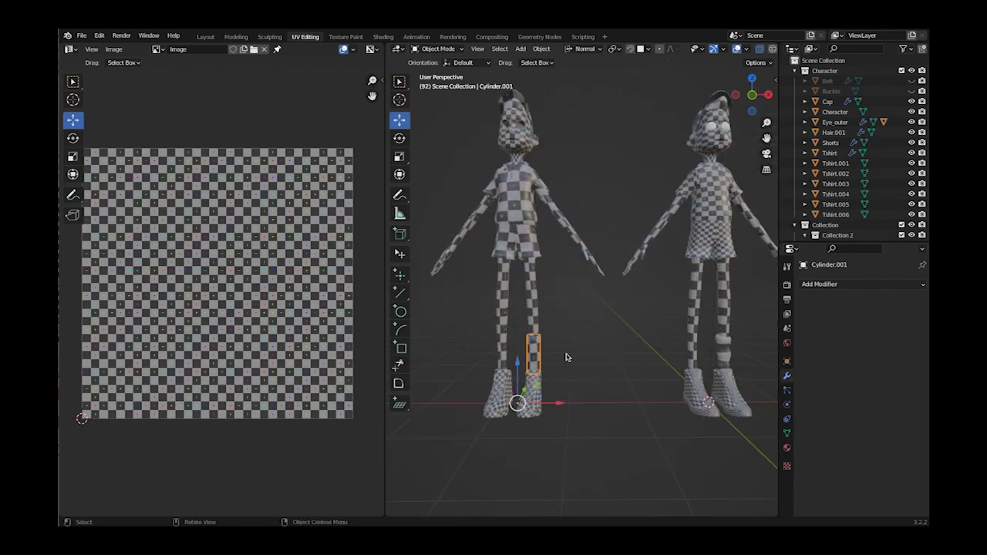
{"action": "left_click", "coordinate": [816, 287]}
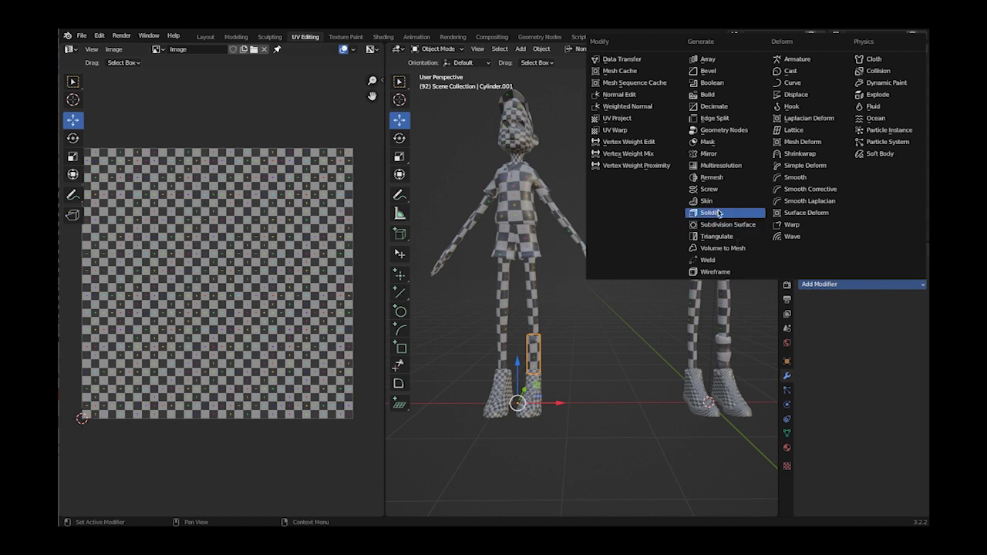
{"action": "left_click", "coordinate": [709, 154]}
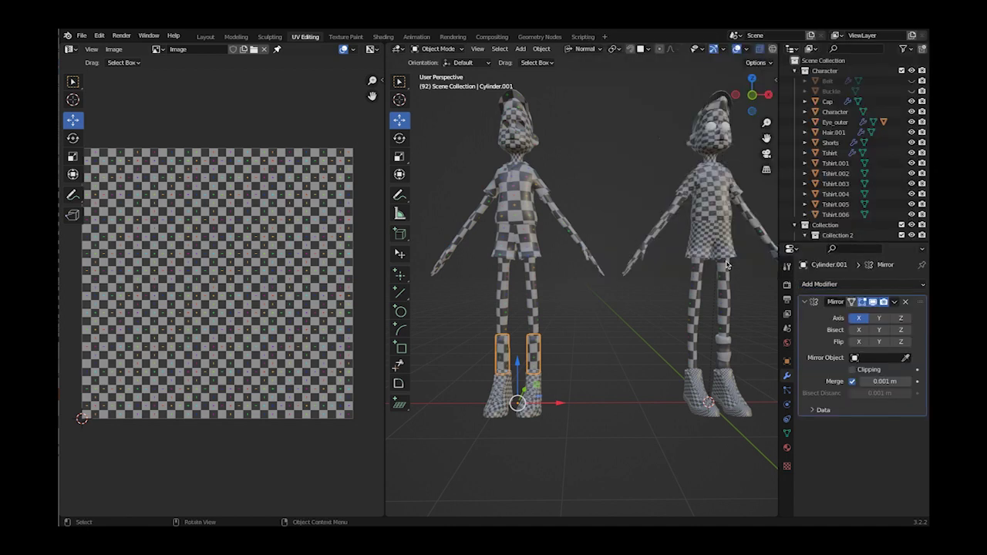
{"action": "left_click", "coordinate": [896, 303]}
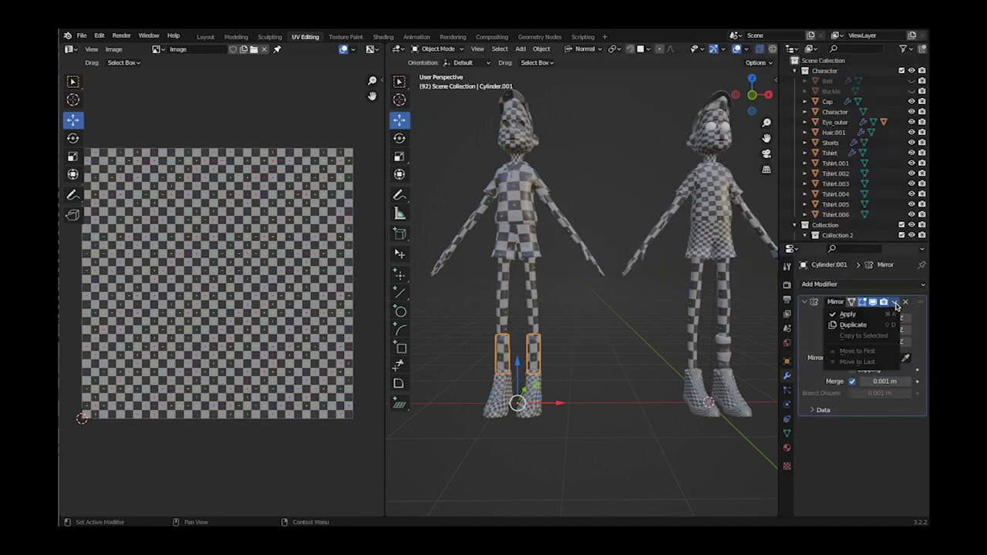